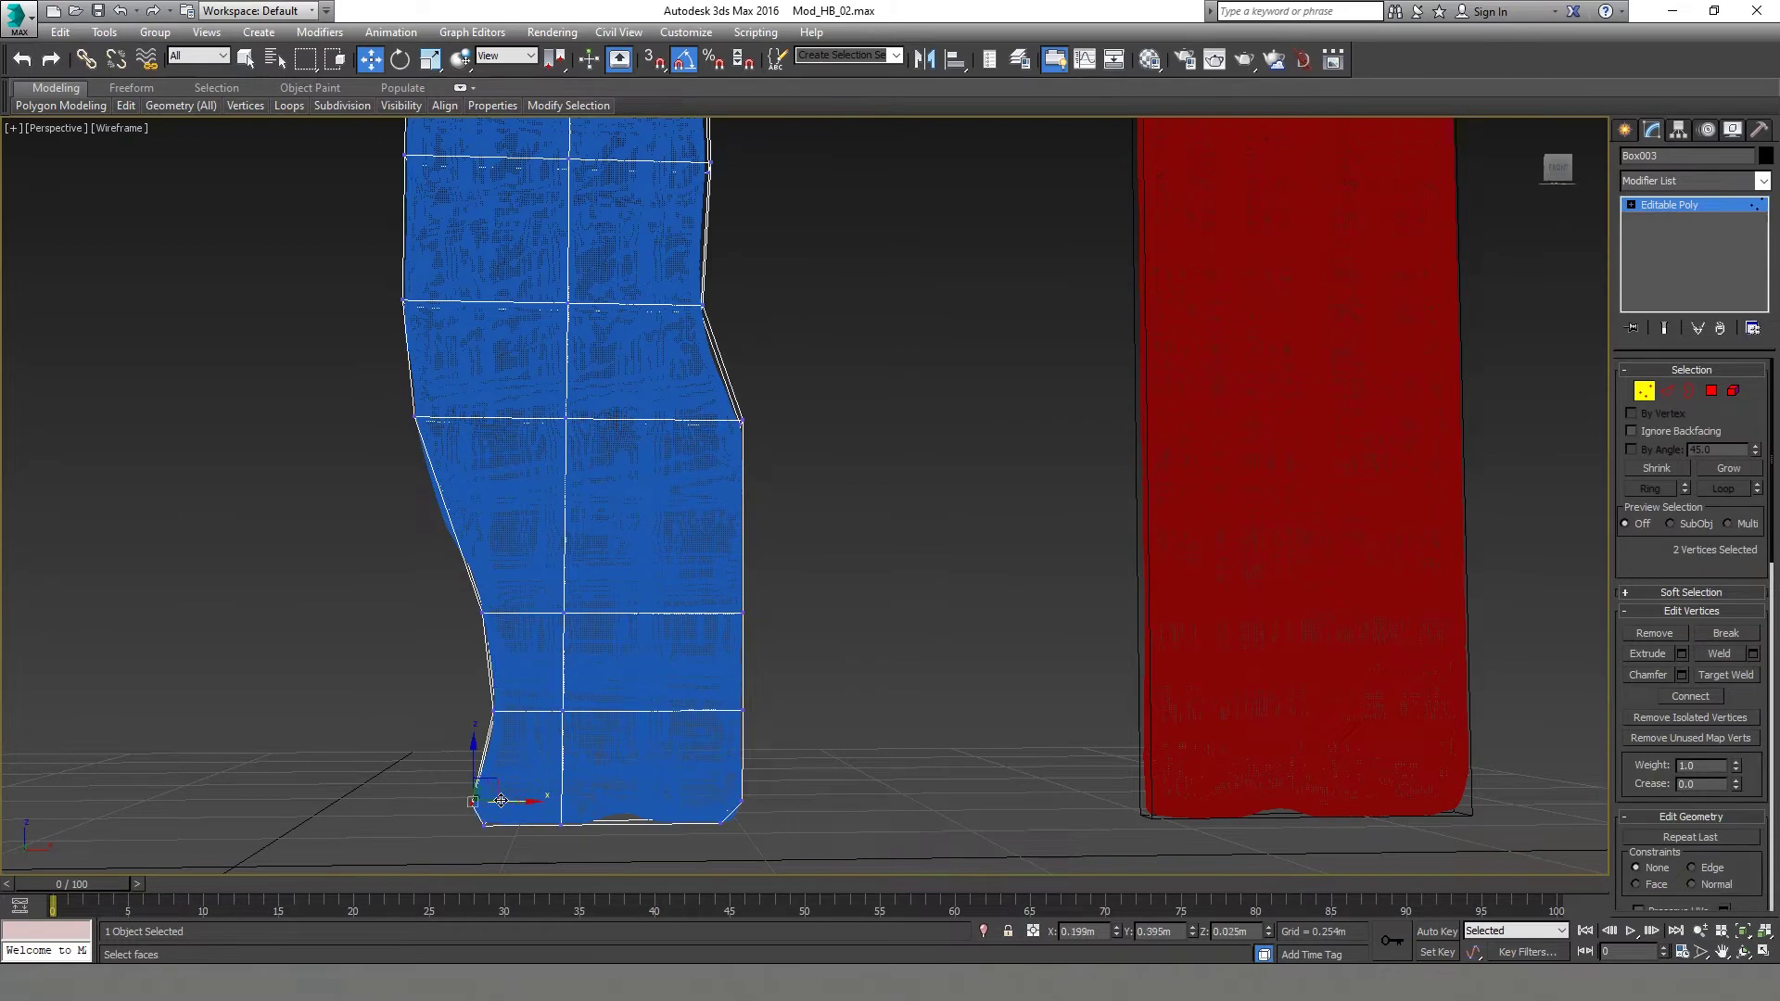
Connect the blue plank's lower vertical edges with a cross loop and move the side vertices onto the plank's curved outline.
{"action": "left_click", "coordinate": [1722, 718]}
{"action": "key", "text": "1"}
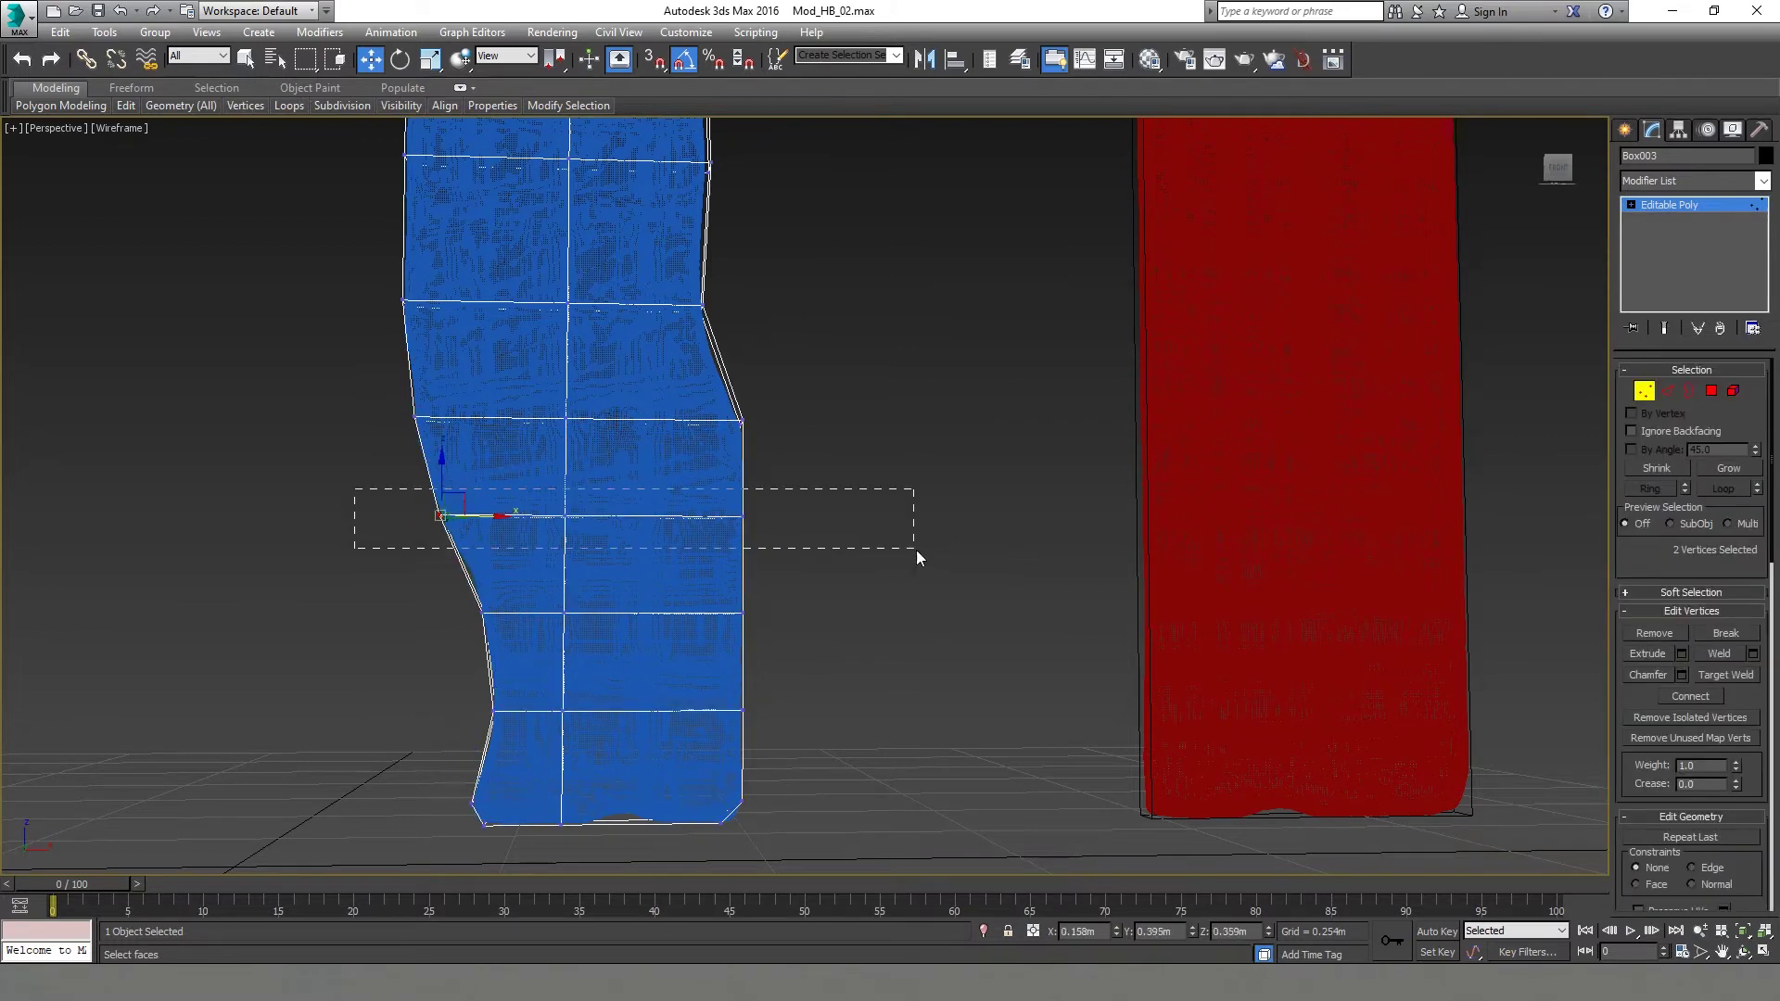
{"action": "left_click_drag", "start_coordinate": [454, 640], "coordinate": [774, 590]}
{"action": "mouse_move", "coordinate": [598, 584]}
{"action": "middle_mouse_down", "text": "alt"}
{"action": "mouse_move", "coordinate": [672, 586]}
{"action": "mouse_move", "coordinate": [602, 582]}
{"action": "middle_mouse_up", "text": "alt"}
{"action": "left_click_drag", "start_coordinate": [520, 605], "coordinate": [516, 605]}
Connect the edges beside the centre line at the plank's upper end, on front and back, to start the notch.
{"action": "scroll", "coordinate": [640, 445], "scroll_direction": "down", "scroll_amount": 4}
{"action": "middle_click_drag", "start_coordinate": [672, 352], "coordinate": [692, 562]}
{"action": "middle_click_drag", "start_coordinate": [684, 306], "coordinate": [659, 584]}
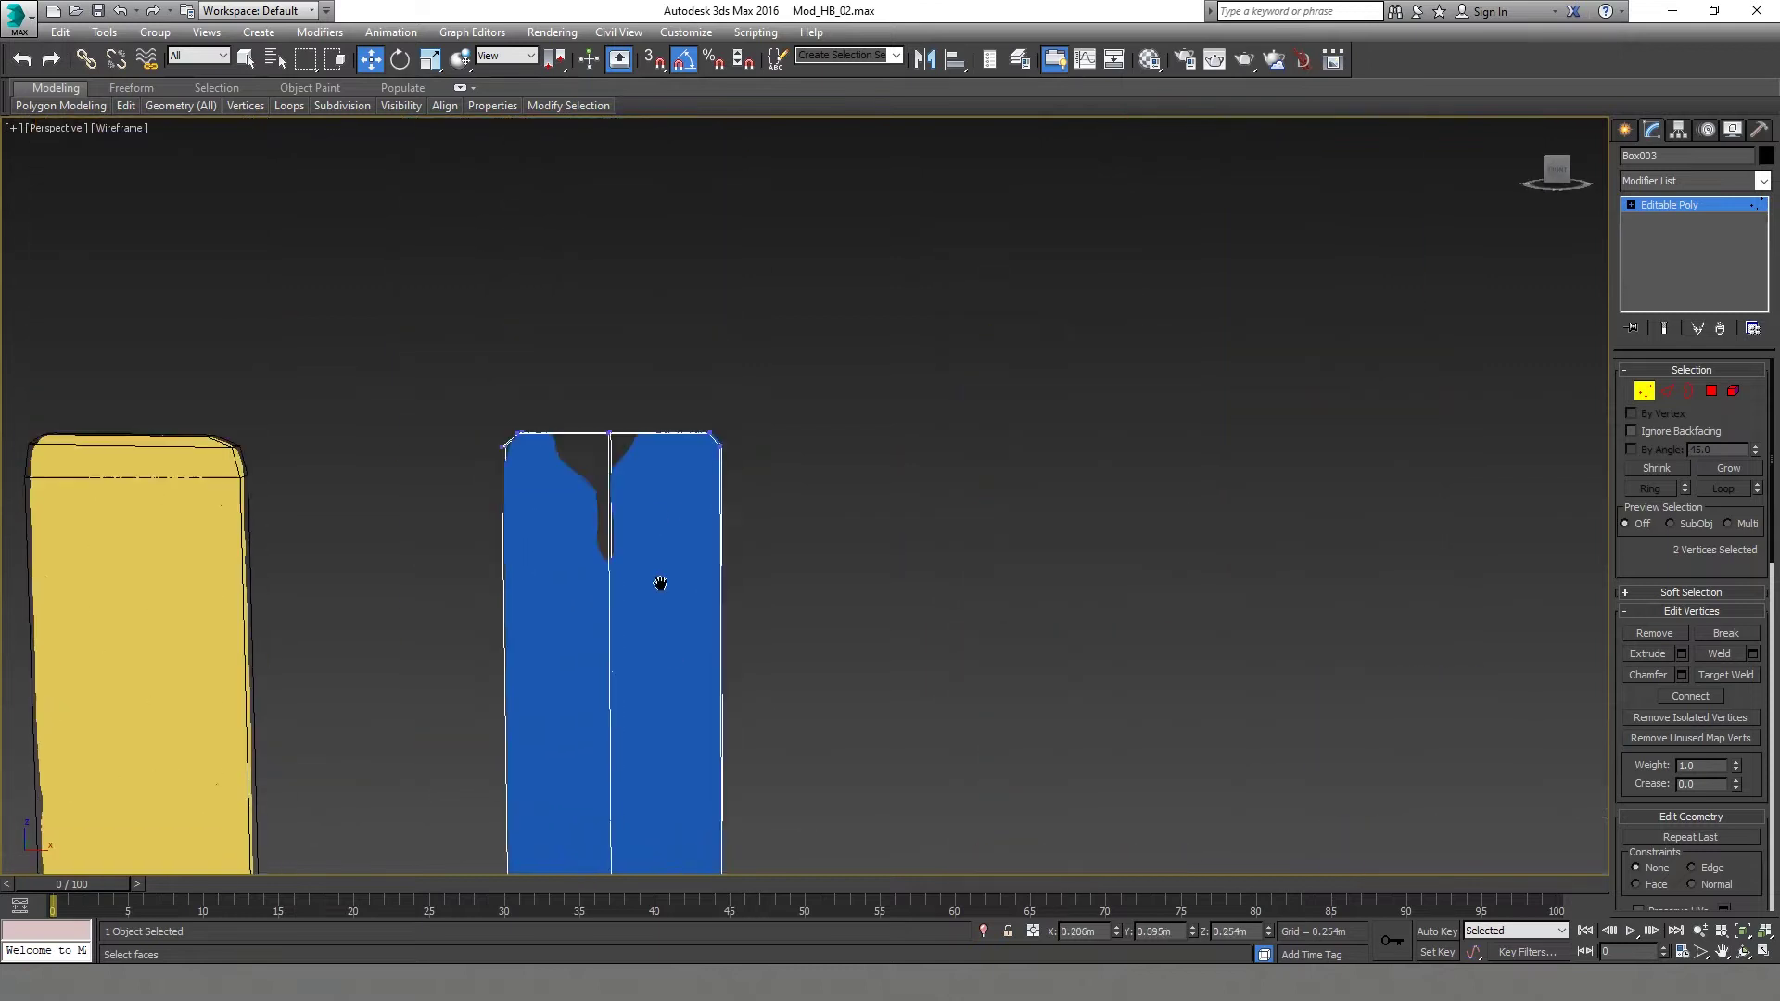
{"action": "scroll", "coordinate": [654, 575], "scroll_direction": "up", "scroll_amount": 4}
{"action": "middle_click_drag", "start_coordinate": [625, 462], "coordinate": [621, 545], "text": "alt"}
{"action": "key", "text": "2"}
{"action": "left_click_drag", "start_coordinate": [585, 250], "coordinate": [592, 336]}
{"action": "scroll", "coordinate": [593, 339], "scroll_direction": "down", "scroll_amount": 5}
{"action": "middle_click_drag", "start_coordinate": [619, 769], "coordinate": [603, 607]}
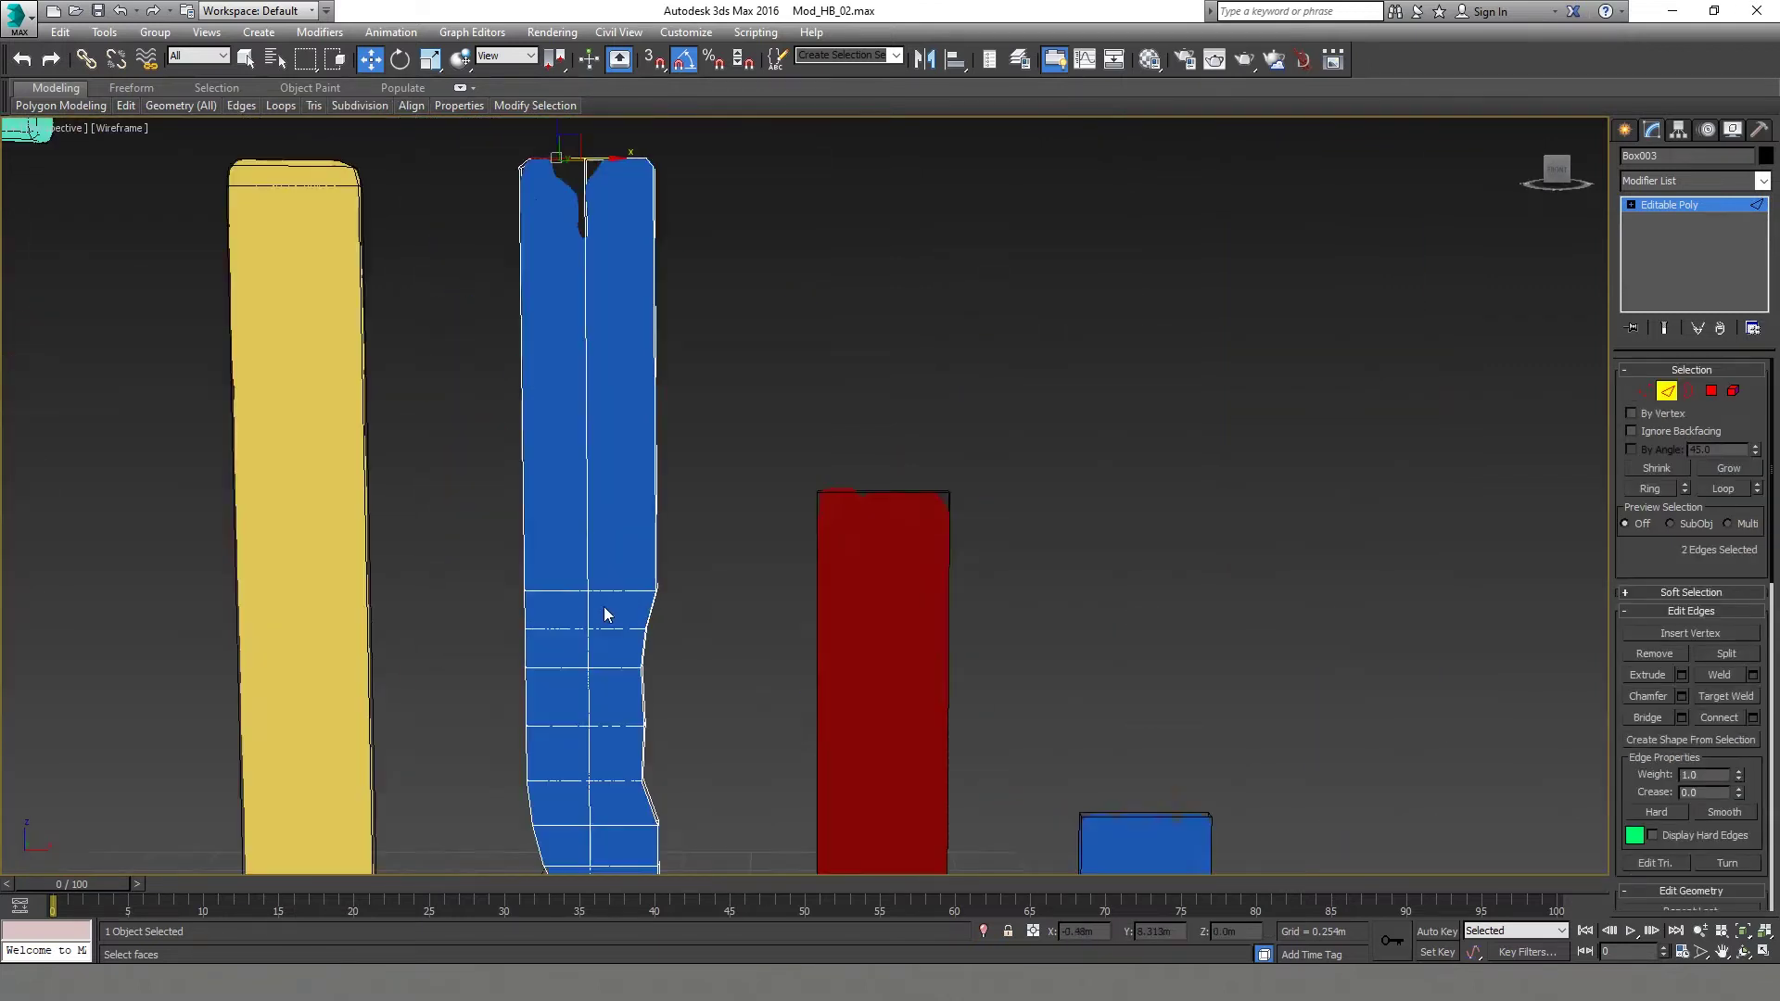
{"action": "middle_click_drag", "start_coordinate": [576, 158], "coordinate": [589, 360]}
{"action": "scroll", "coordinate": [589, 357], "scroll_direction": "up", "scroll_amount": 5}
{"action": "left_click_drag", "start_coordinate": [595, 514], "coordinate": [681, 548], "text": "ctrl"}
{"action": "mouse_move", "coordinate": [680, 547]}
{"action": "middle_mouse_down", "text": "alt"}
{"action": "mouse_move", "coordinate": [771, 569]}
{"action": "mouse_move", "coordinate": [658, 651]}
{"action": "mouse_move", "coordinate": [691, 556]}
{"action": "middle_mouse_up", "text": "alt"}
{"action": "left_click", "coordinate": [1707, 721]}
Move the centre-line vertices up to the notch base and spread the upper-end vertices to the notch's opening.
{"action": "scroll", "coordinate": [680, 573], "scroll_direction": "down", "scroll_amount": 5}
{"action": "scroll", "coordinate": [691, 704], "scroll_direction": "up", "scroll_amount": 4}
{"action": "key", "text": "1"}
{"action": "left_click_drag", "start_coordinate": [665, 649], "coordinate": [608, 713]}
{"action": "middle_click_drag", "start_coordinate": [610, 712], "coordinate": [630, 684], "text": "alt"}
{"action": "left_click_drag", "start_coordinate": [639, 637], "coordinate": [657, 418]}
{"action": "scroll", "coordinate": [630, 399], "scroll_direction": "up", "scroll_amount": 4}
{"action": "left_click_drag", "start_coordinate": [579, 242], "coordinate": [573, 279]}
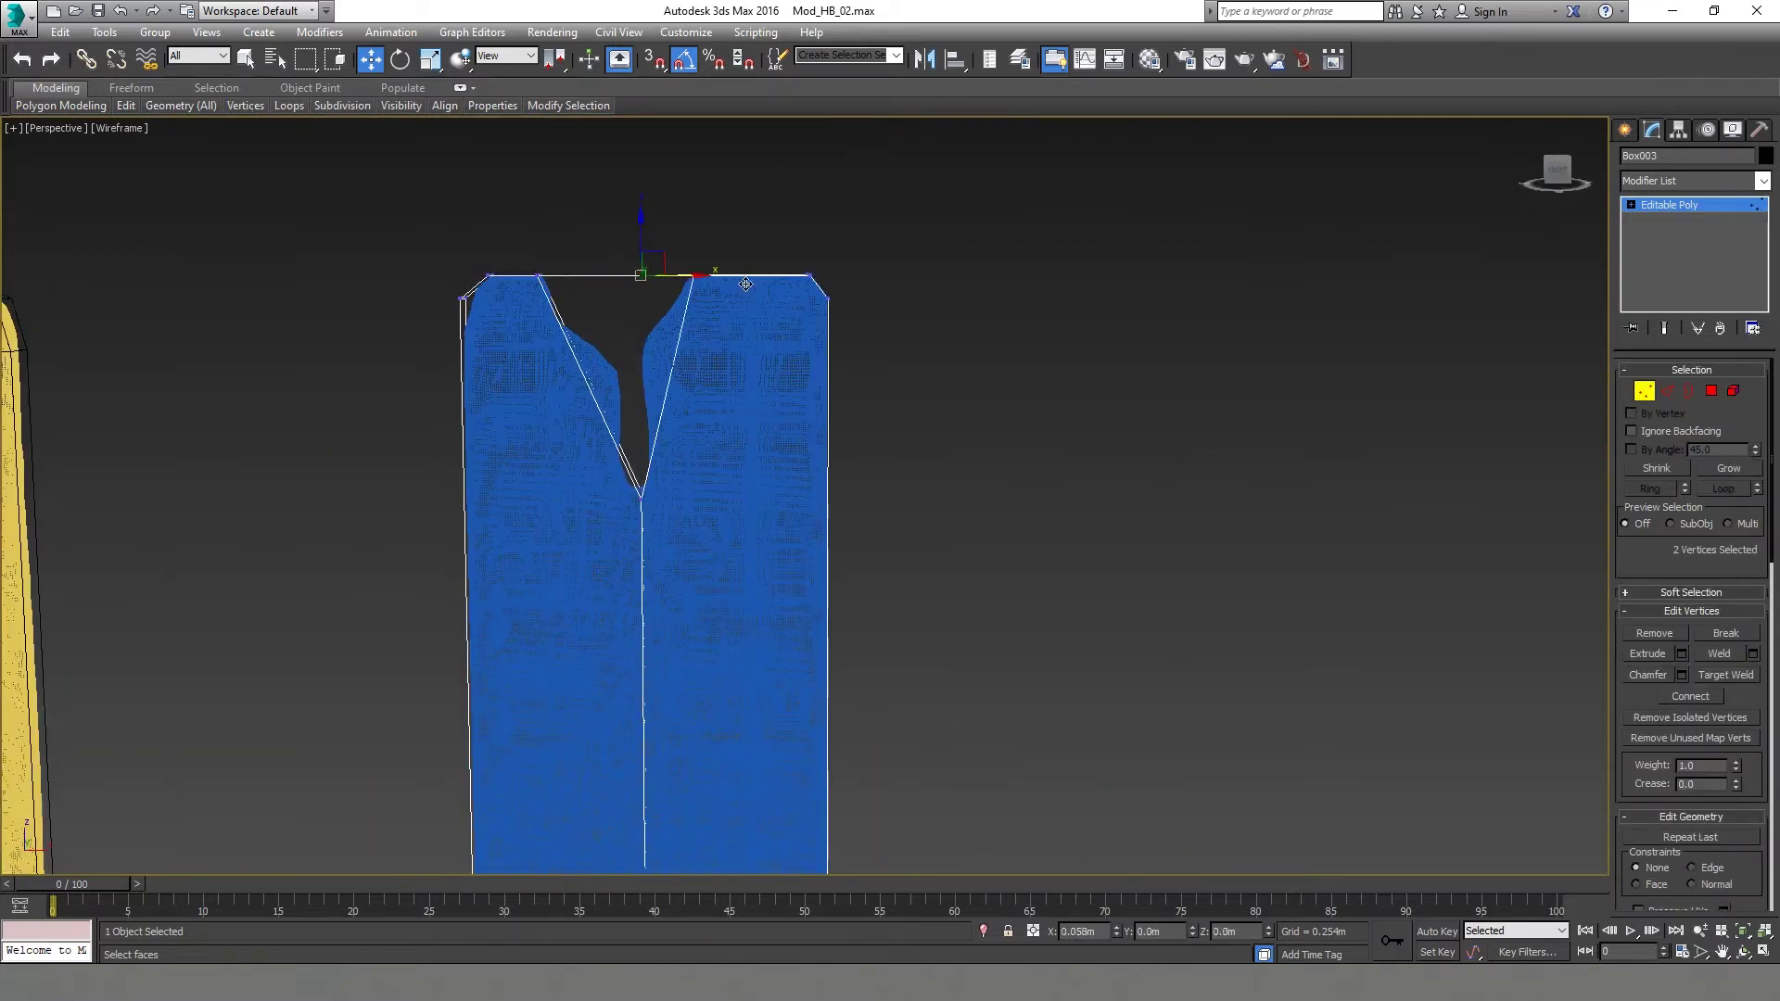
Delete the polygons inside the V-shaped notch and adjust the vertices at its base.
{"action": "key", "text": "Delete"}
{"action": "key", "text": "4"}
{"action": "middle_click_drag", "start_coordinate": [633, 353], "coordinate": [629, 428], "text": "alt"}
{"action": "key", "text": "1"}
{"action": "left_click_drag", "start_coordinate": [673, 515], "coordinate": [643, 471]}
{"action": "middle_click_drag", "start_coordinate": [644, 470], "coordinate": [630, 461]}
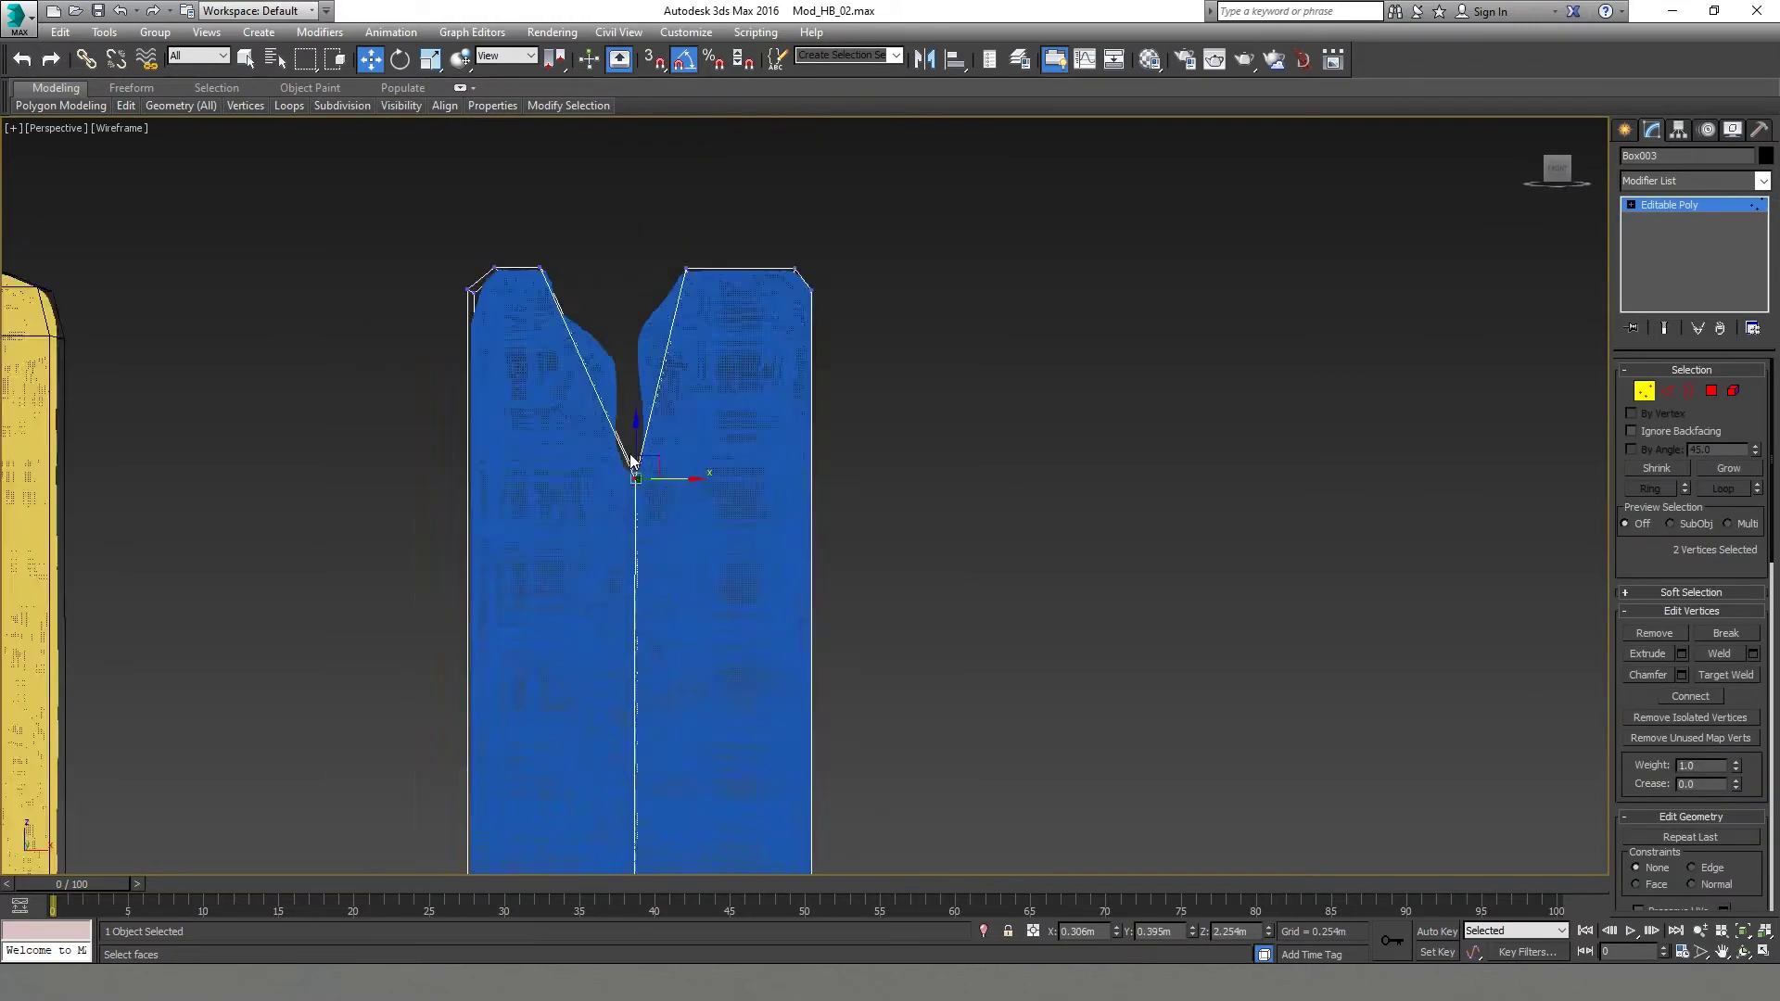
Add a cross edge through the left prong and level its end vertices with the notch base.
{"action": "scroll", "coordinate": [628, 450], "scroll_direction": "up", "scroll_amount": 2}
{"action": "key", "text": "2"}
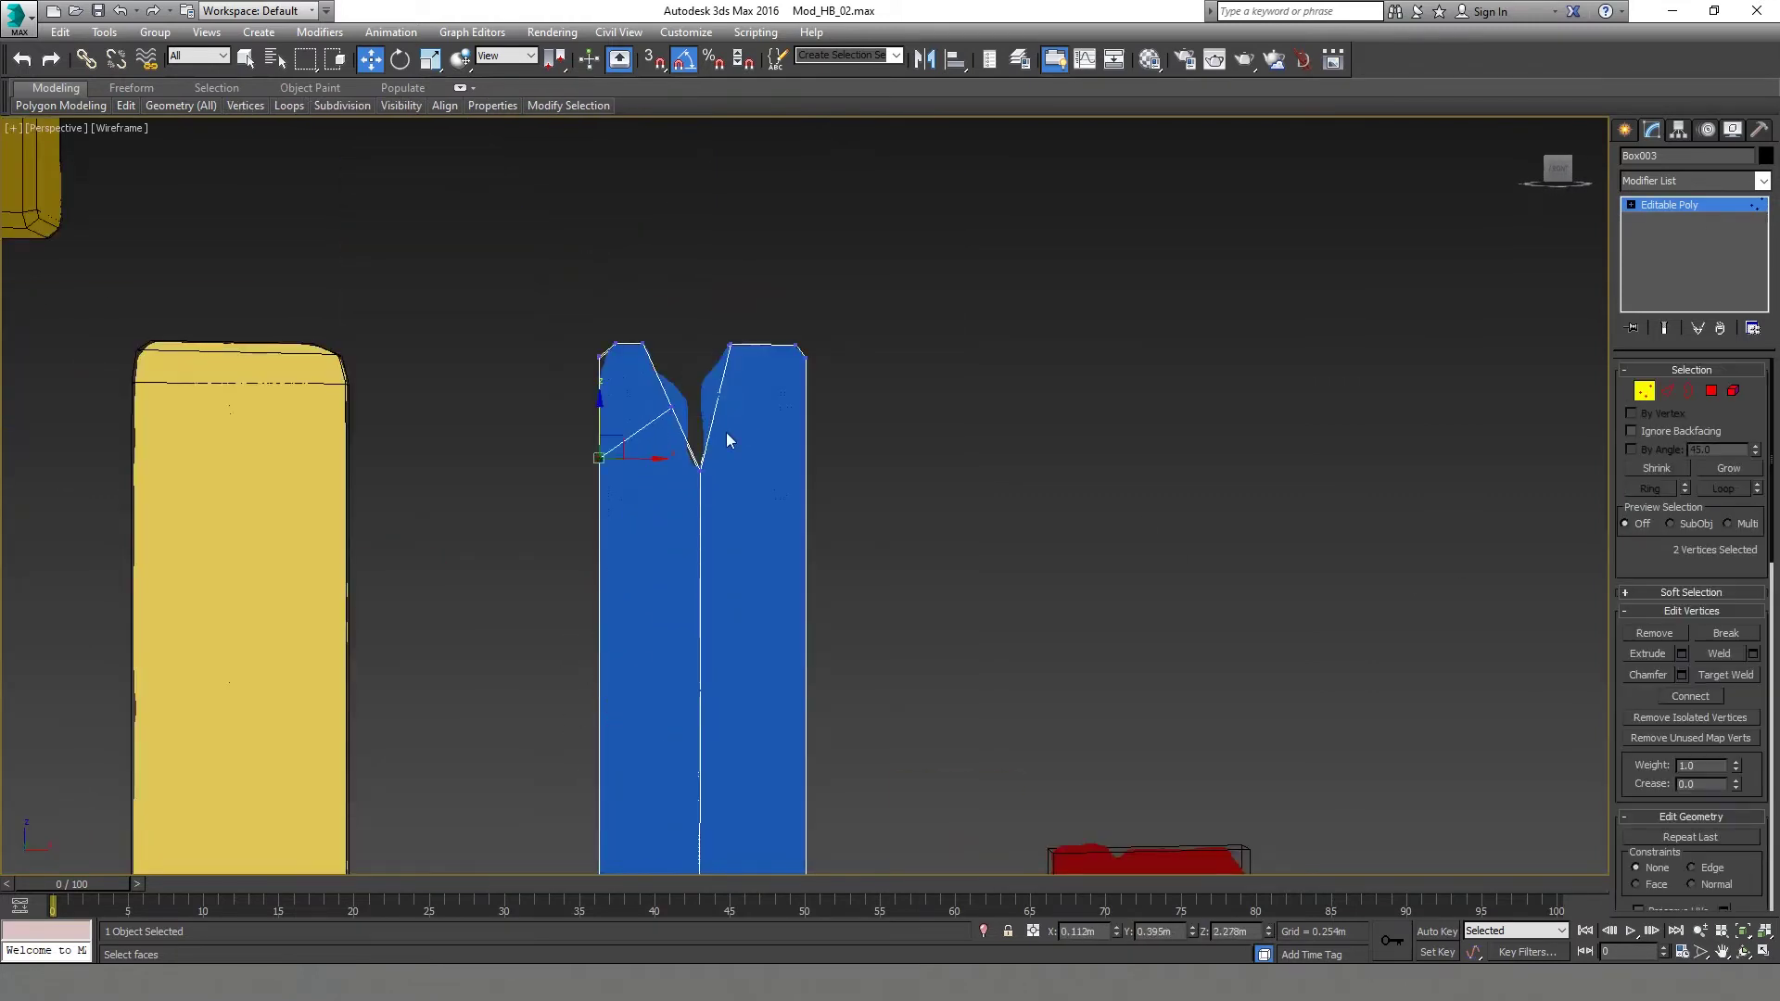
{"action": "scroll", "coordinate": [727, 441], "scroll_direction": "up", "scroll_amount": 4}
{"action": "left_click_drag", "start_coordinate": [327, 553], "coordinate": [612, 565]}
Connect the right prong's vertical edges with a cross edge and move its inner vertices down beside the notch base.
{"action": "key", "text": "2"}
{"action": "left_click_drag", "start_coordinate": [584, 440], "coordinate": [964, 482]}
{"action": "left_click", "coordinate": [1720, 720]}
{"action": "scroll", "coordinate": [783, 582], "scroll_direction": "down", "scroll_amount": 4}
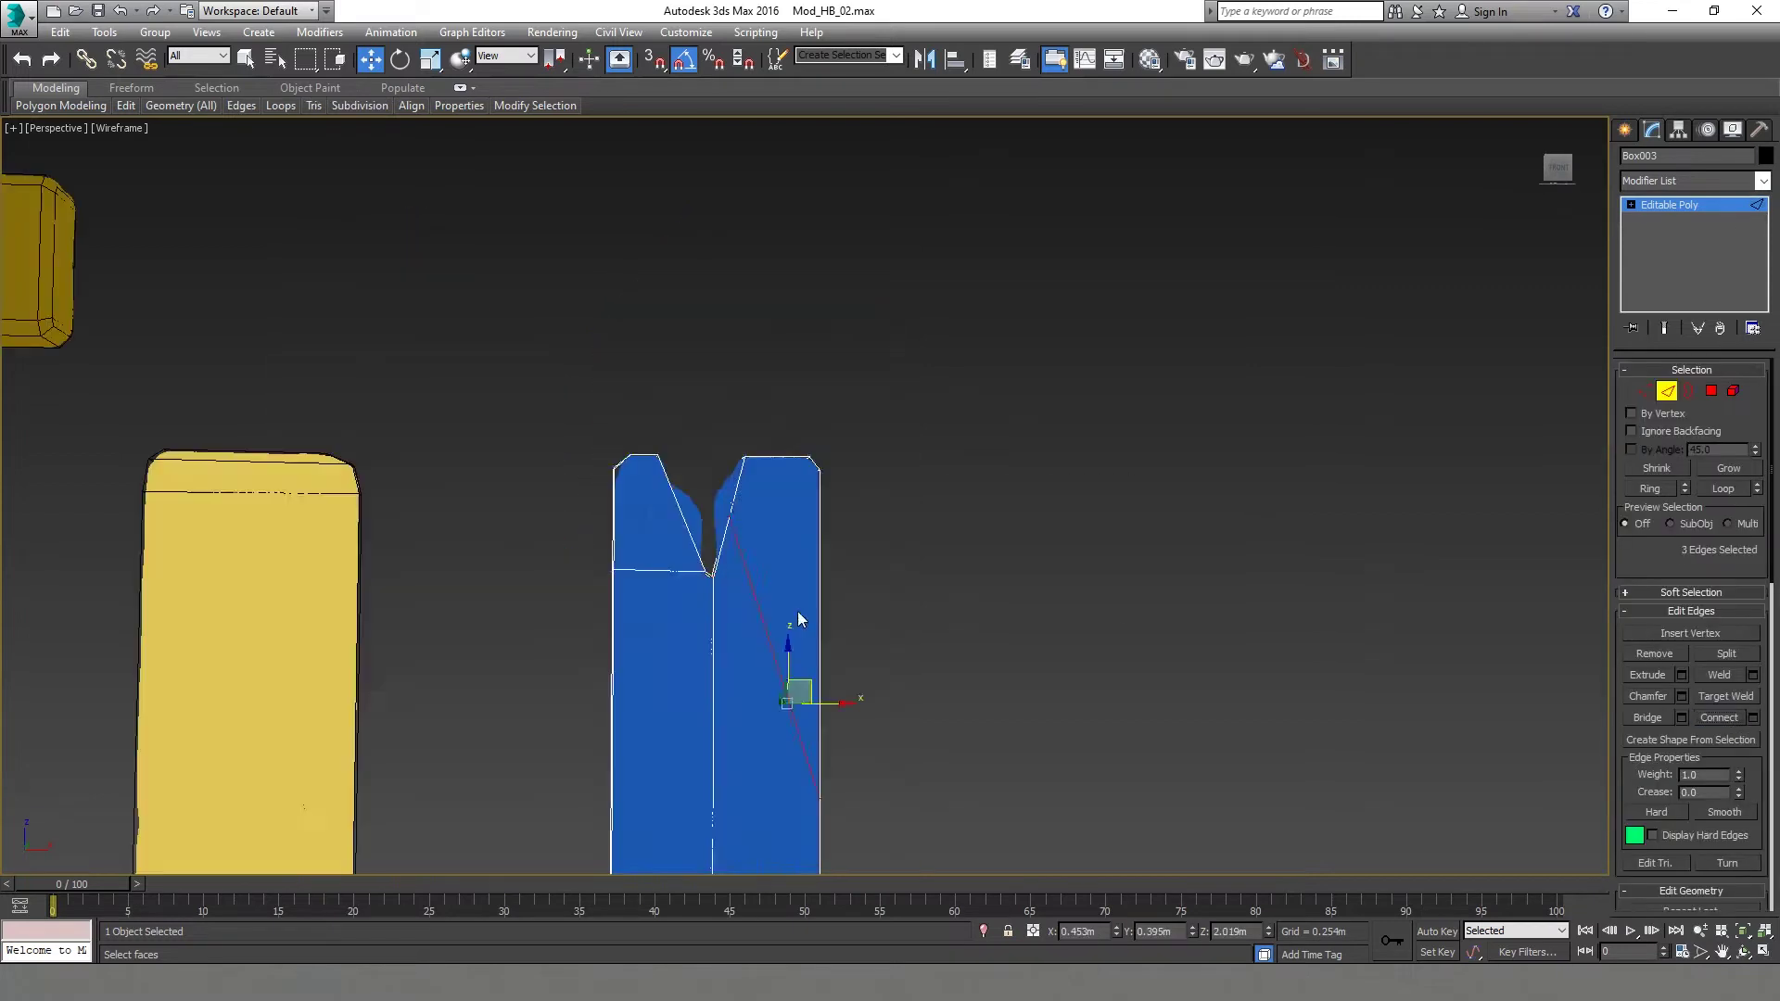
{"action": "key", "text": "1"}
{"action": "left_click_drag", "start_coordinate": [824, 712], "coordinate": [824, 529]}
{"action": "scroll", "coordinate": [743, 540], "scroll_direction": "up", "scroll_amount": 4}
{"action": "left_click_drag", "start_coordinate": [730, 426], "coordinate": [675, 510]}
{"action": "left_click_drag", "start_coordinate": [716, 454], "coordinate": [688, 596]}
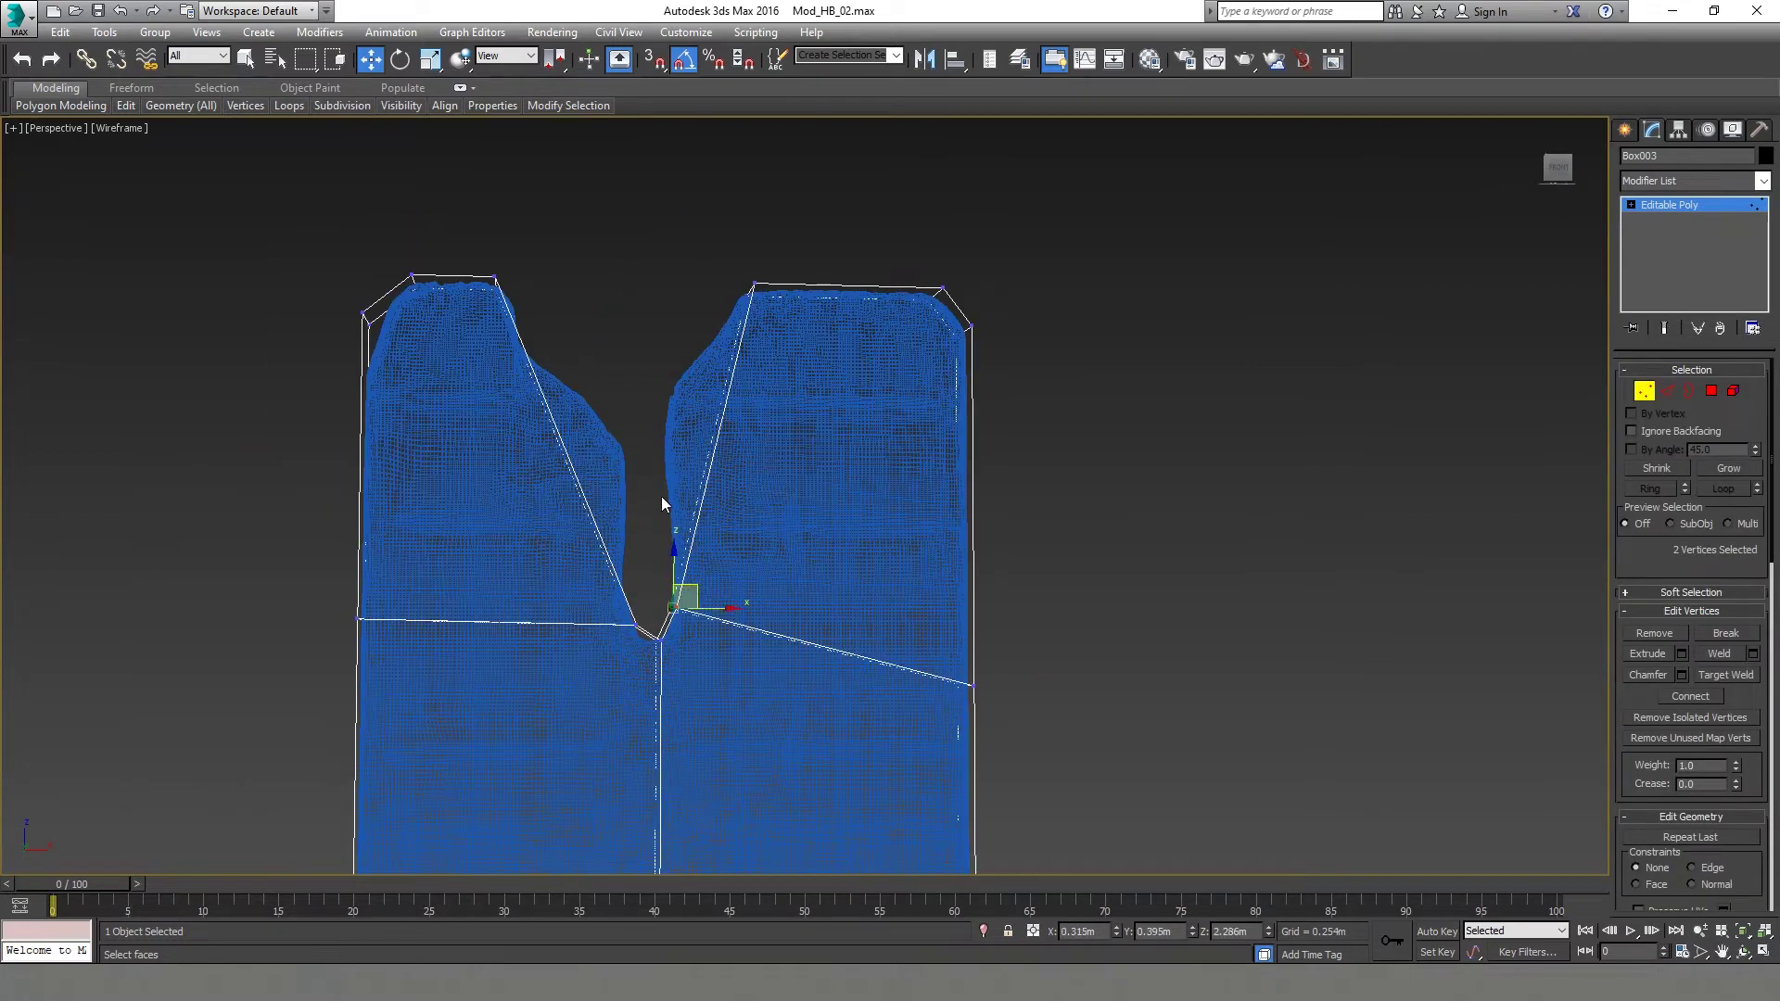
Add a second cross edge through the middle of the right prong and fit its end vertices to the notch outline.
{"action": "key", "text": "2"}
{"action": "left_click_drag", "start_coordinate": [1006, 463], "coordinate": [616, 519]}
{"action": "left_click", "coordinate": [1724, 720]}
{"action": "key", "text": "1"}
{"action": "left_click_drag", "start_coordinate": [747, 408], "coordinate": [678, 438]}
{"action": "left_click_drag", "start_coordinate": [1021, 447], "coordinate": [983, 448]}
Add a third cross edge higher on the right prong and move its inner vertices onto the upper bend of the notch.
{"action": "key", "text": "2"}
{"action": "left_click_drag", "start_coordinate": [612, 385], "coordinate": [1015, 404]}
{"action": "key", "text": "ctrl+shift+e"}
{"action": "key", "text": "1"}
{"action": "left_click_drag", "start_coordinate": [723, 398], "coordinate": [684, 350]}
{"action": "left_click_drag", "start_coordinate": [729, 360], "coordinate": [691, 376]}
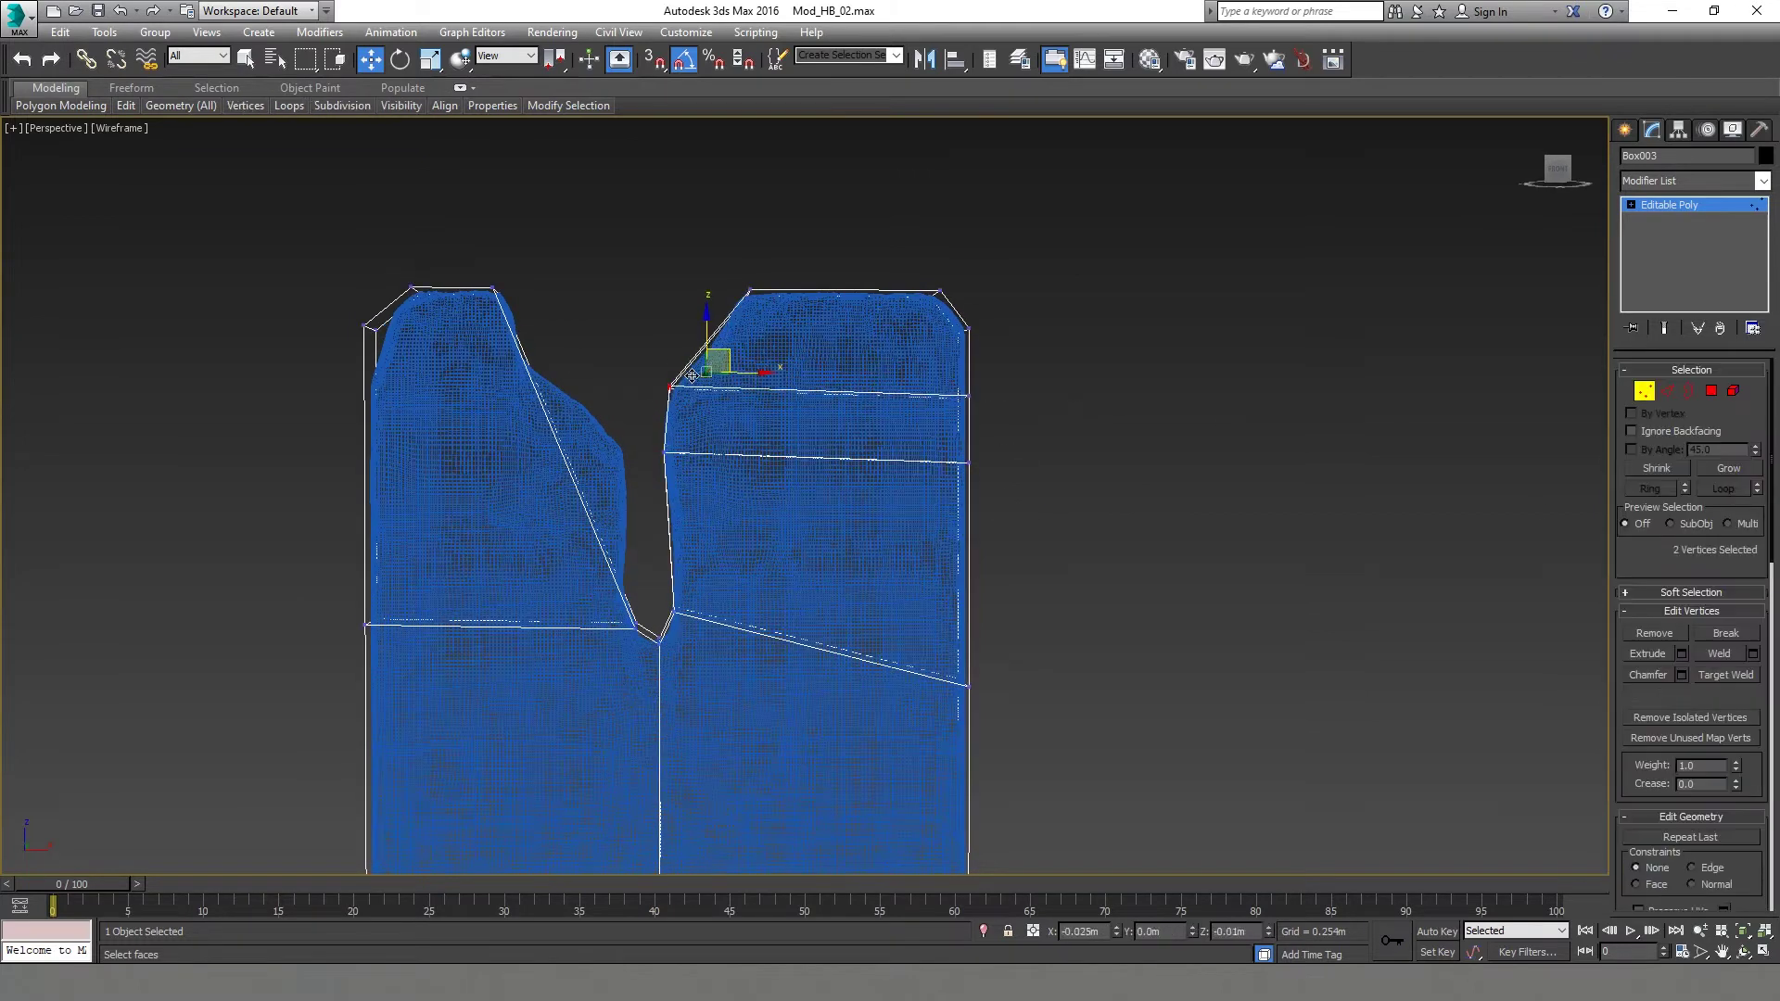
Add a cross edge through the left prong at the notch's bulge, fit its inner vertices to the outline and level the outer ones.
{"action": "key", "text": "2"}
{"action": "left_click_drag", "start_coordinate": [649, 441], "coordinate": [547, 482]}
{"action": "left_click", "coordinate": [1724, 719]}
{"action": "key", "text": "1"}
{"action": "left_click_drag", "start_coordinate": [589, 439], "coordinate": [647, 432]}
{"action": "left_click_drag", "start_coordinate": [385, 451], "coordinate": [385, 429]}
Connect the left prong's lower edges just above the notch base and move the new vertices onto the notch's curve.
{"action": "key", "text": "2"}
{"action": "left_click_drag", "start_coordinate": [652, 558], "coordinate": [324, 524]}
{"action": "left_click", "coordinate": [1722, 720]}
{"action": "key", "text": "1"}
{"action": "left_click_drag", "start_coordinate": [660, 508], "coordinate": [608, 568]}
{"action": "left_click_drag", "start_coordinate": [654, 529], "coordinate": [662, 540]}
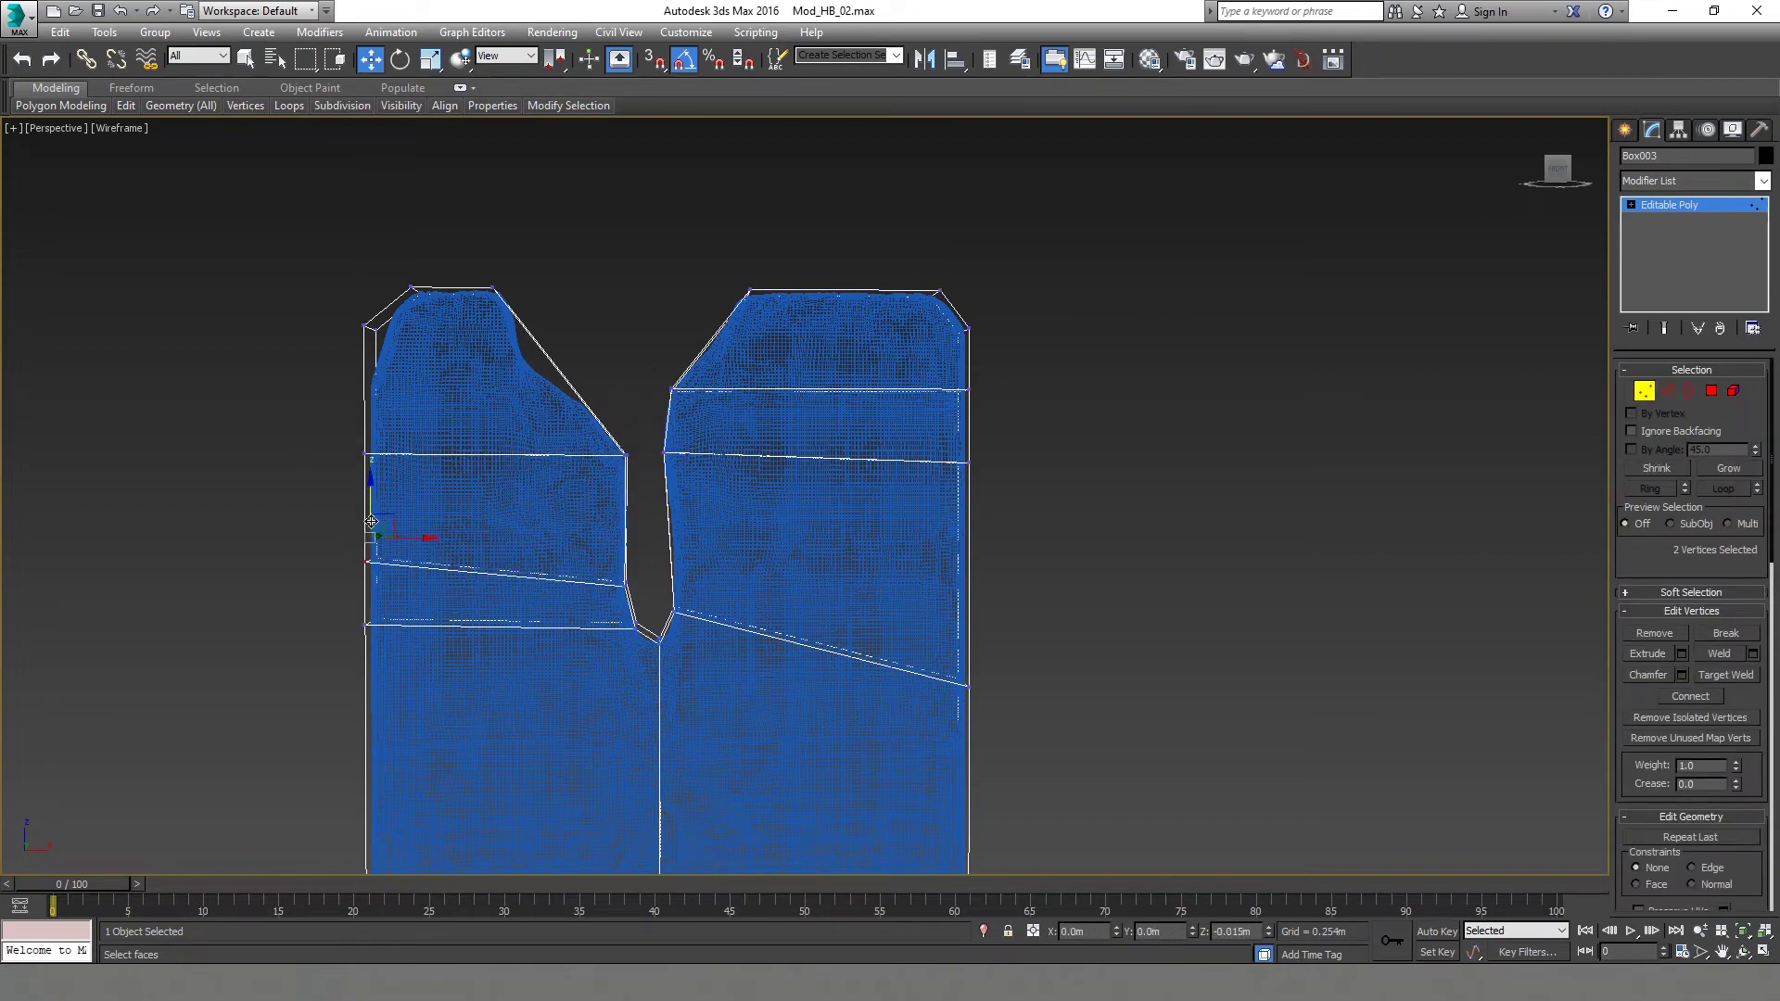
Add a cross edge above the left prong's bulge and move its vertices onto the sloping notch outline.
{"action": "key", "text": "2"}
{"action": "middle_click_drag", "start_coordinate": [679, 433], "coordinate": [777, 453]}
{"action": "key", "text": "1"}
{"action": "left_click_drag", "start_coordinate": [702, 357], "coordinate": [641, 419]}
{"action": "left_click_drag", "start_coordinate": [678, 374], "coordinate": [421, 382]}
Add another cross edge near the left prong's upper end and shift its inner vertices to the outline.
{"action": "key", "text": "2"}
{"action": "left_click", "coordinate": [1722, 719]}
{"action": "key", "text": "1"}
{"action": "left_click_drag", "start_coordinate": [677, 324], "coordinate": [610, 382]}
{"action": "left_click_drag", "start_coordinate": [644, 310], "coordinate": [652, 310]}
Bridge the open front and back edges along both sides of the notch to close its inner walls.
{"action": "middle_click_drag", "start_coordinate": [783, 529], "coordinate": [684, 364]}
{"action": "key", "text": "2"}
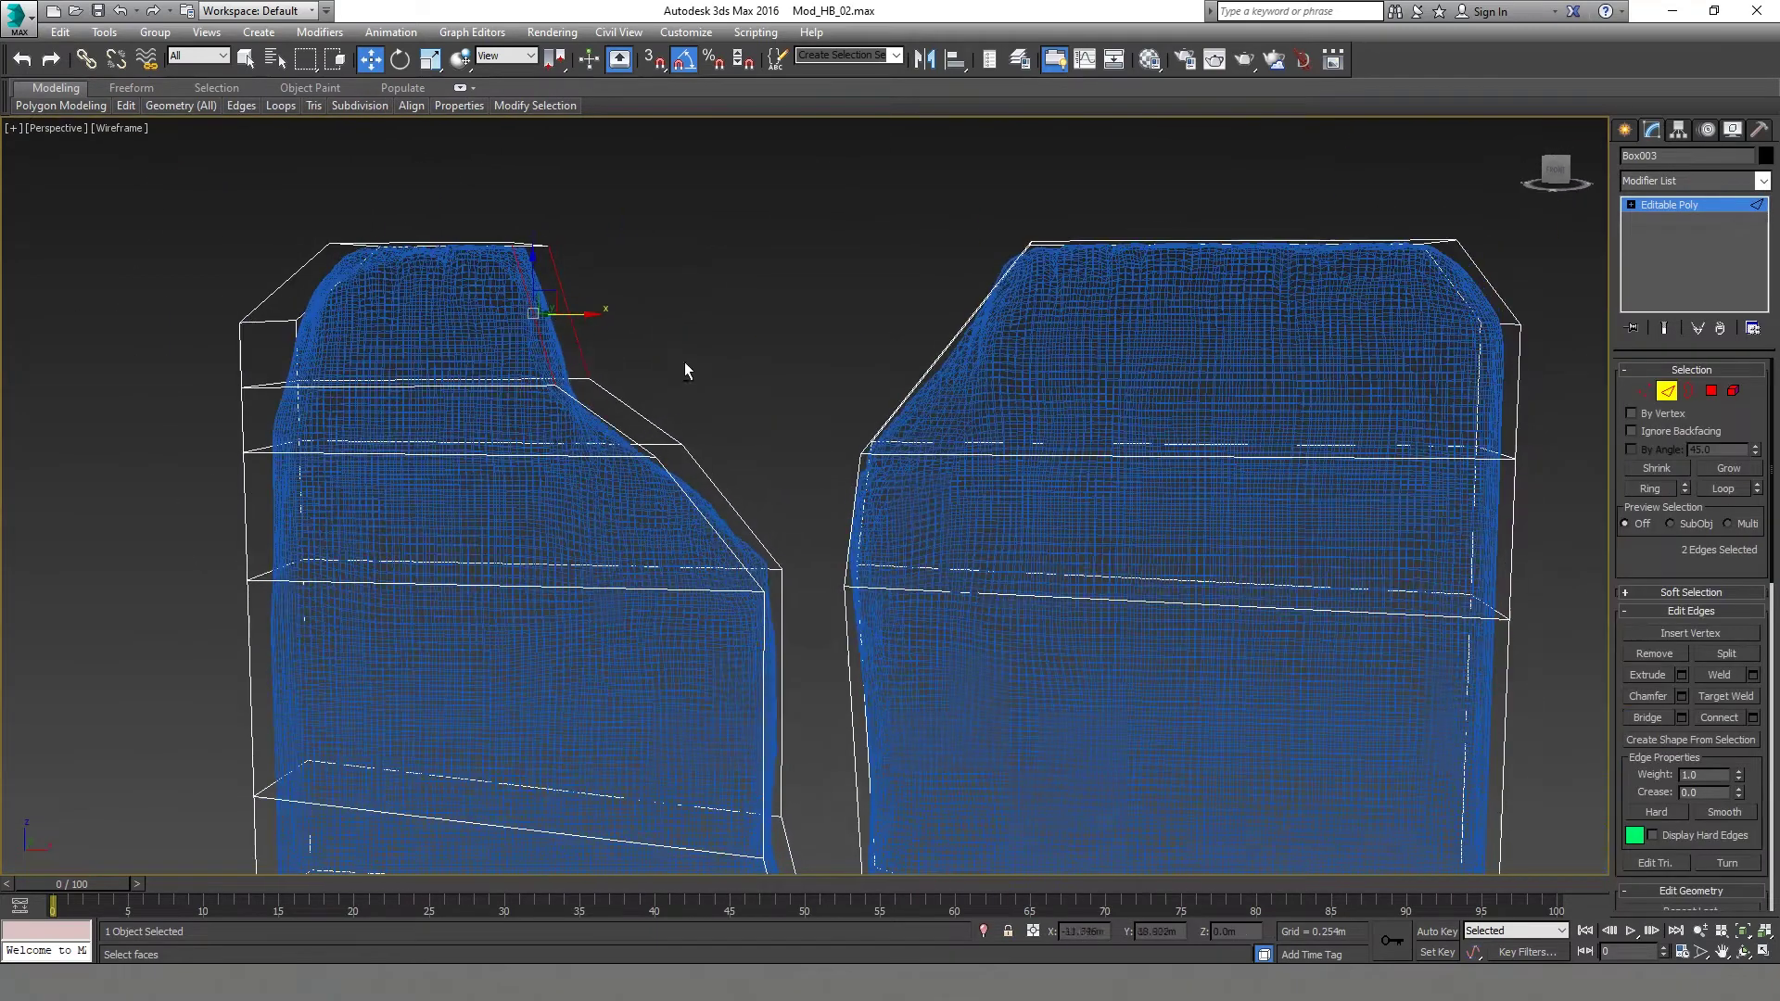
{"action": "middle_click_drag", "start_coordinate": [717, 497], "coordinate": [723, 478], "text": "alt"}
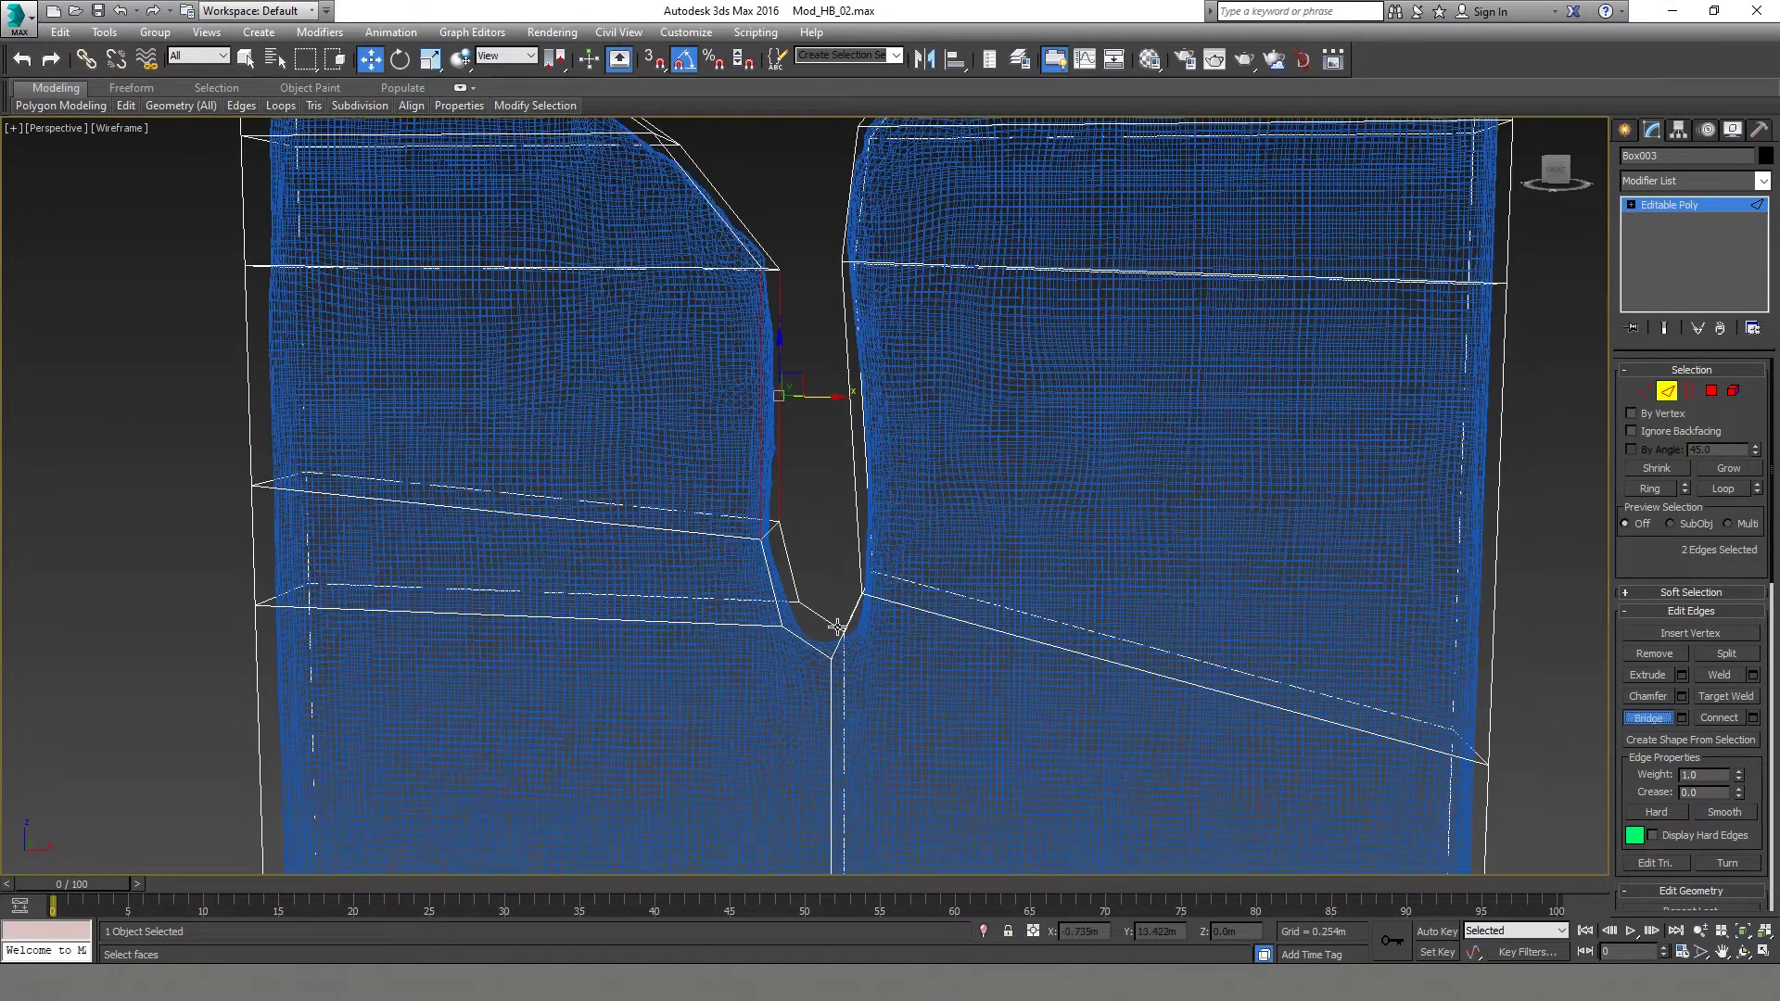
{"action": "key", "text": "q"}
{"action": "middle_click_drag", "start_coordinate": [1546, 729], "coordinate": [893, 624], "text": "alt"}
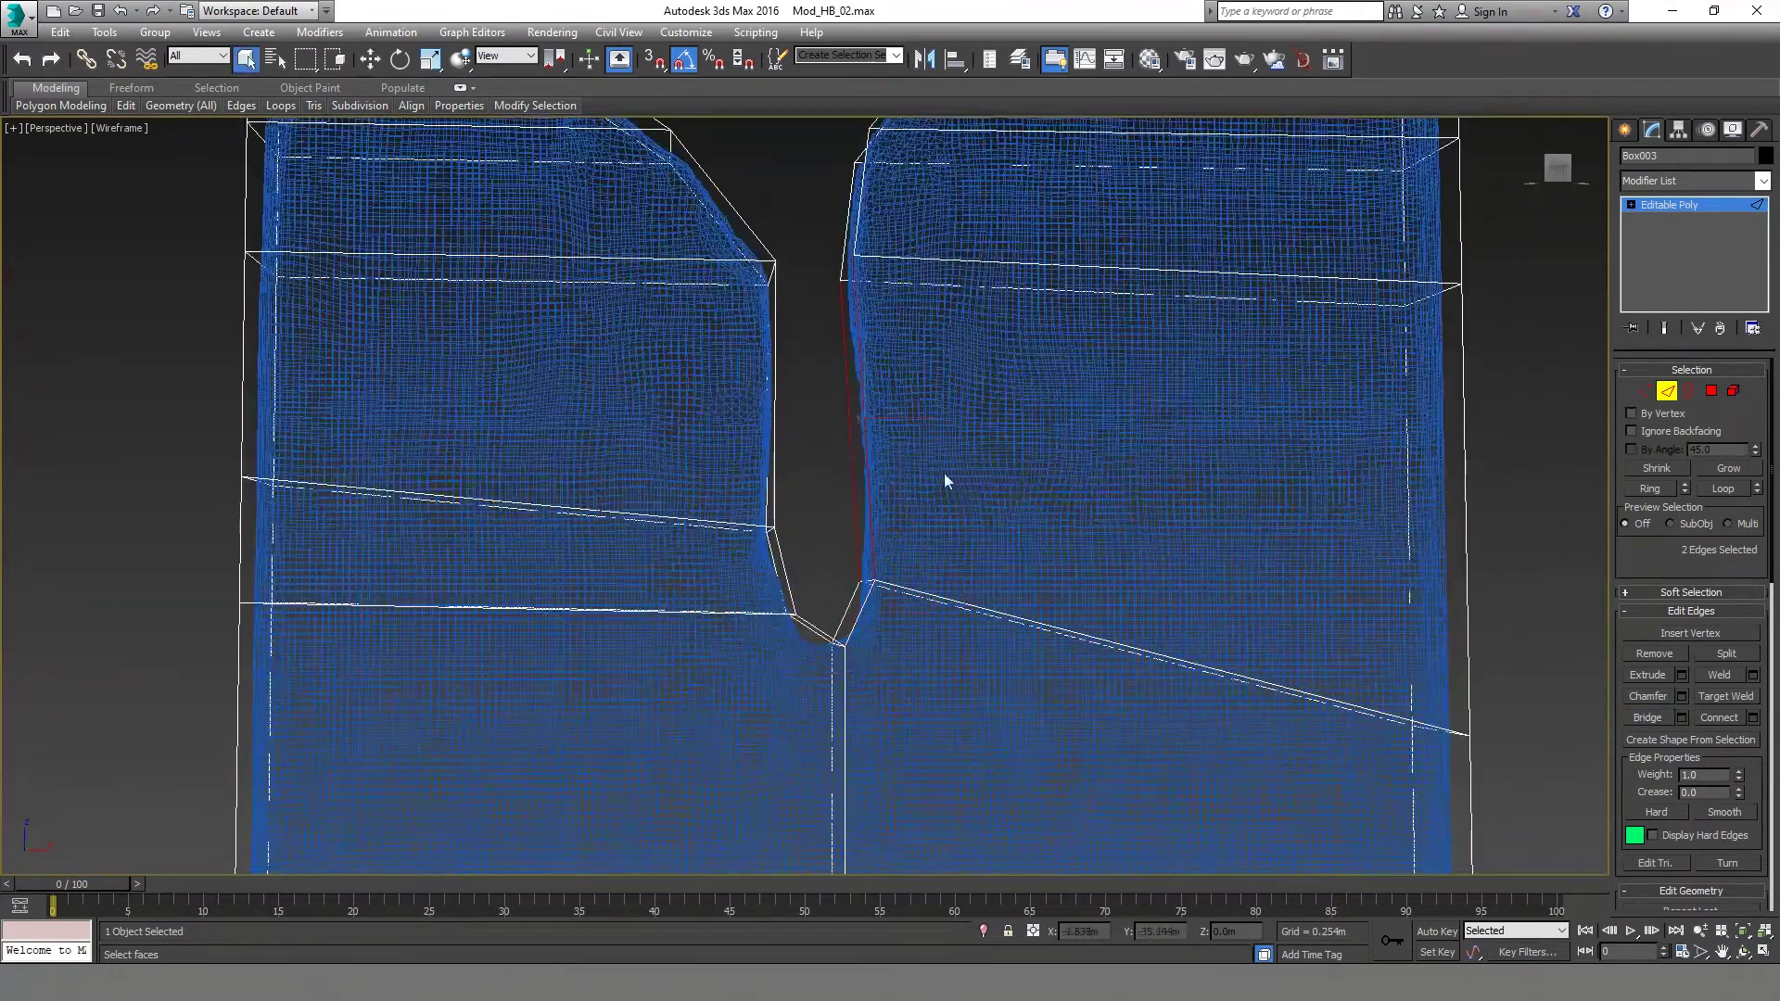
{"action": "middle_click_drag", "start_coordinate": [791, 167], "coordinate": [731, 478]}
{"action": "left_click_drag", "start_coordinate": [731, 479], "coordinate": [834, 519]}
{"action": "middle_click_drag", "start_coordinate": [839, 398], "coordinate": [843, 359], "text": "alt"}
{"action": "left_click_drag", "start_coordinate": [842, 360], "coordinate": [913, 389]}
Target weld the front outer-side vertices of the right prong to its upper corner vertex.
{"action": "middle_click_drag", "start_coordinate": [1034, 621], "coordinate": [956, 317]}
{"action": "scroll", "coordinate": [838, 552], "scroll_direction": "down", "scroll_amount": 2}
{"action": "scroll", "coordinate": [976, 464], "scroll_direction": "up", "scroll_amount": 3}
{"action": "key", "text": "1"}
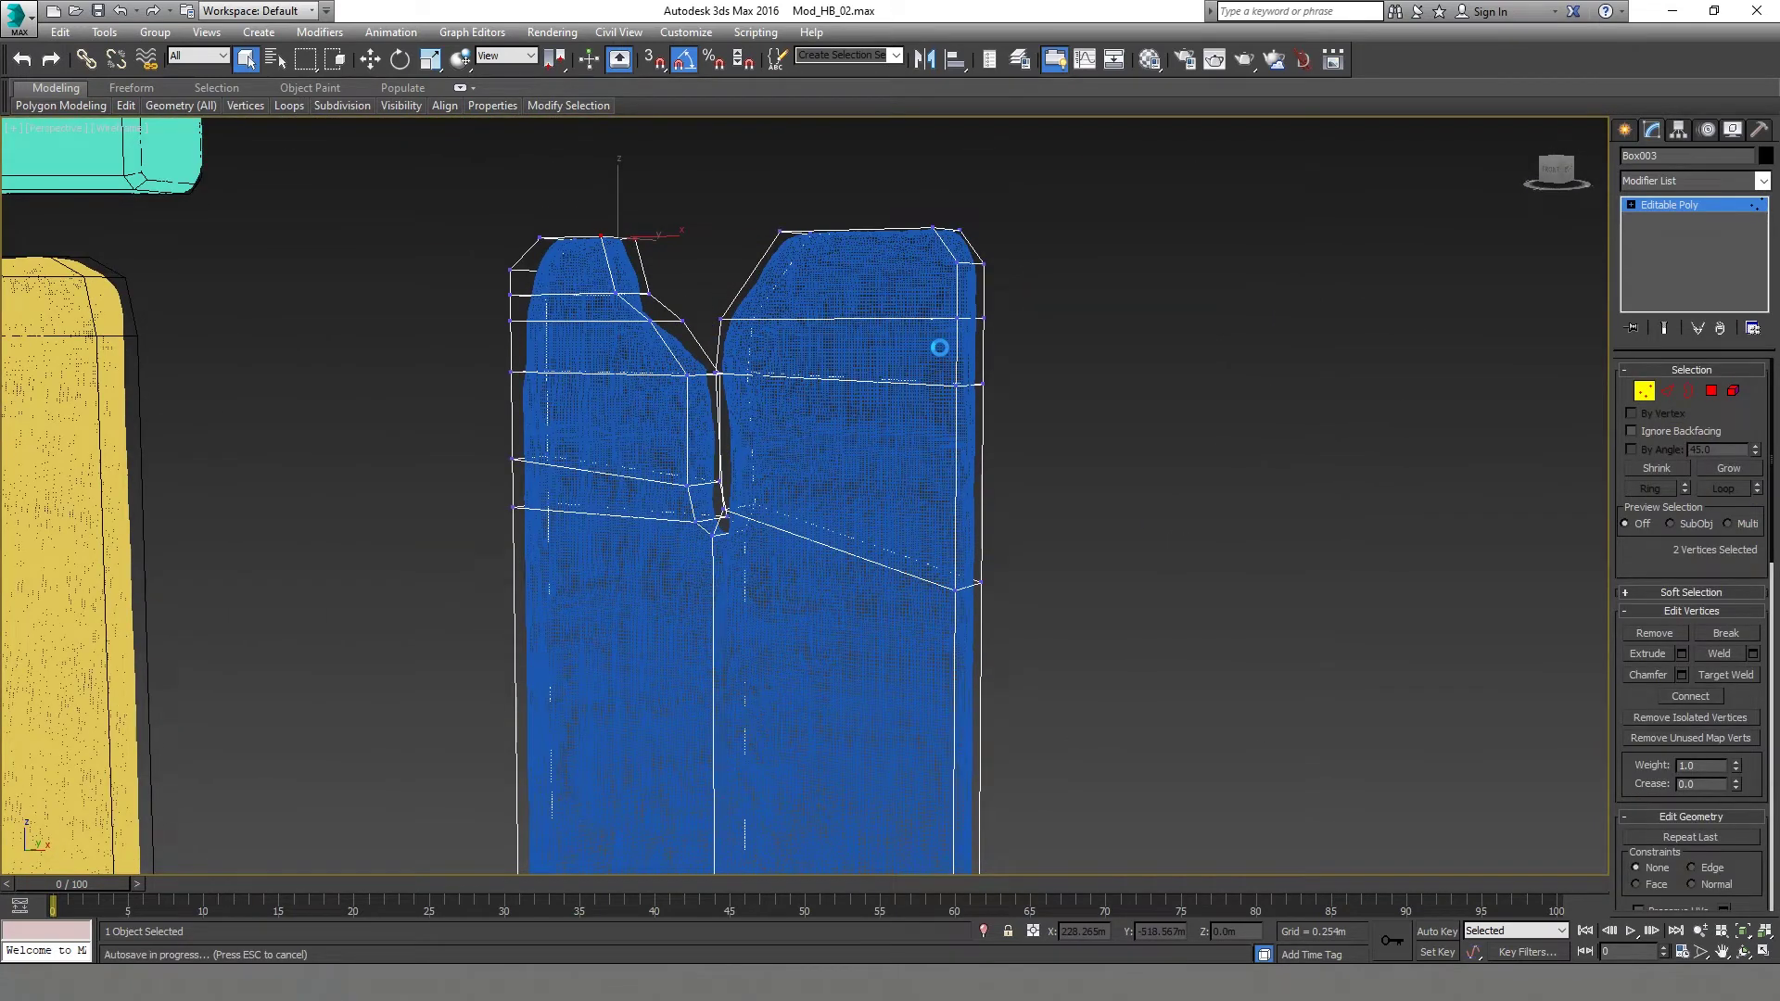
{"action": "right_click", "coordinate": [1086, 475]}
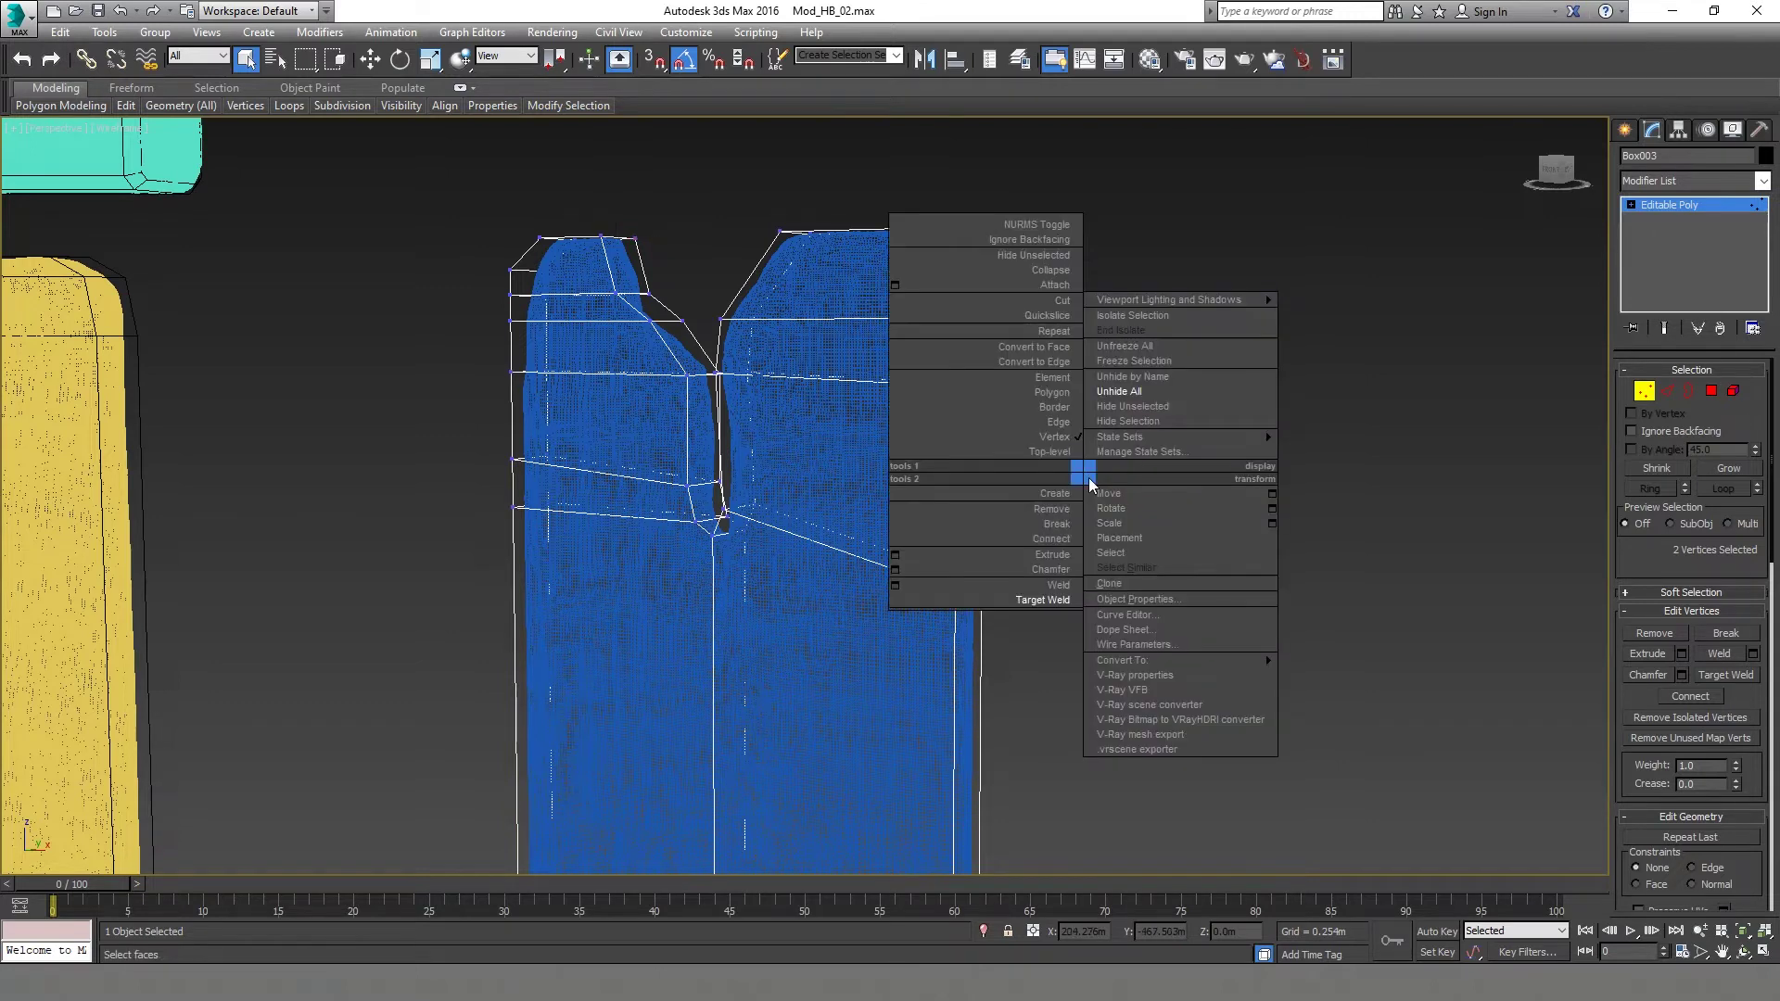
{"action": "right_click", "coordinate": [953, 313]}
{"action": "left_click", "coordinate": [913, 440]}
{"action": "scroll", "coordinate": [955, 278], "scroll_direction": "up", "scroll_amount": 3}
{"action": "left_click", "coordinate": [986, 397]}
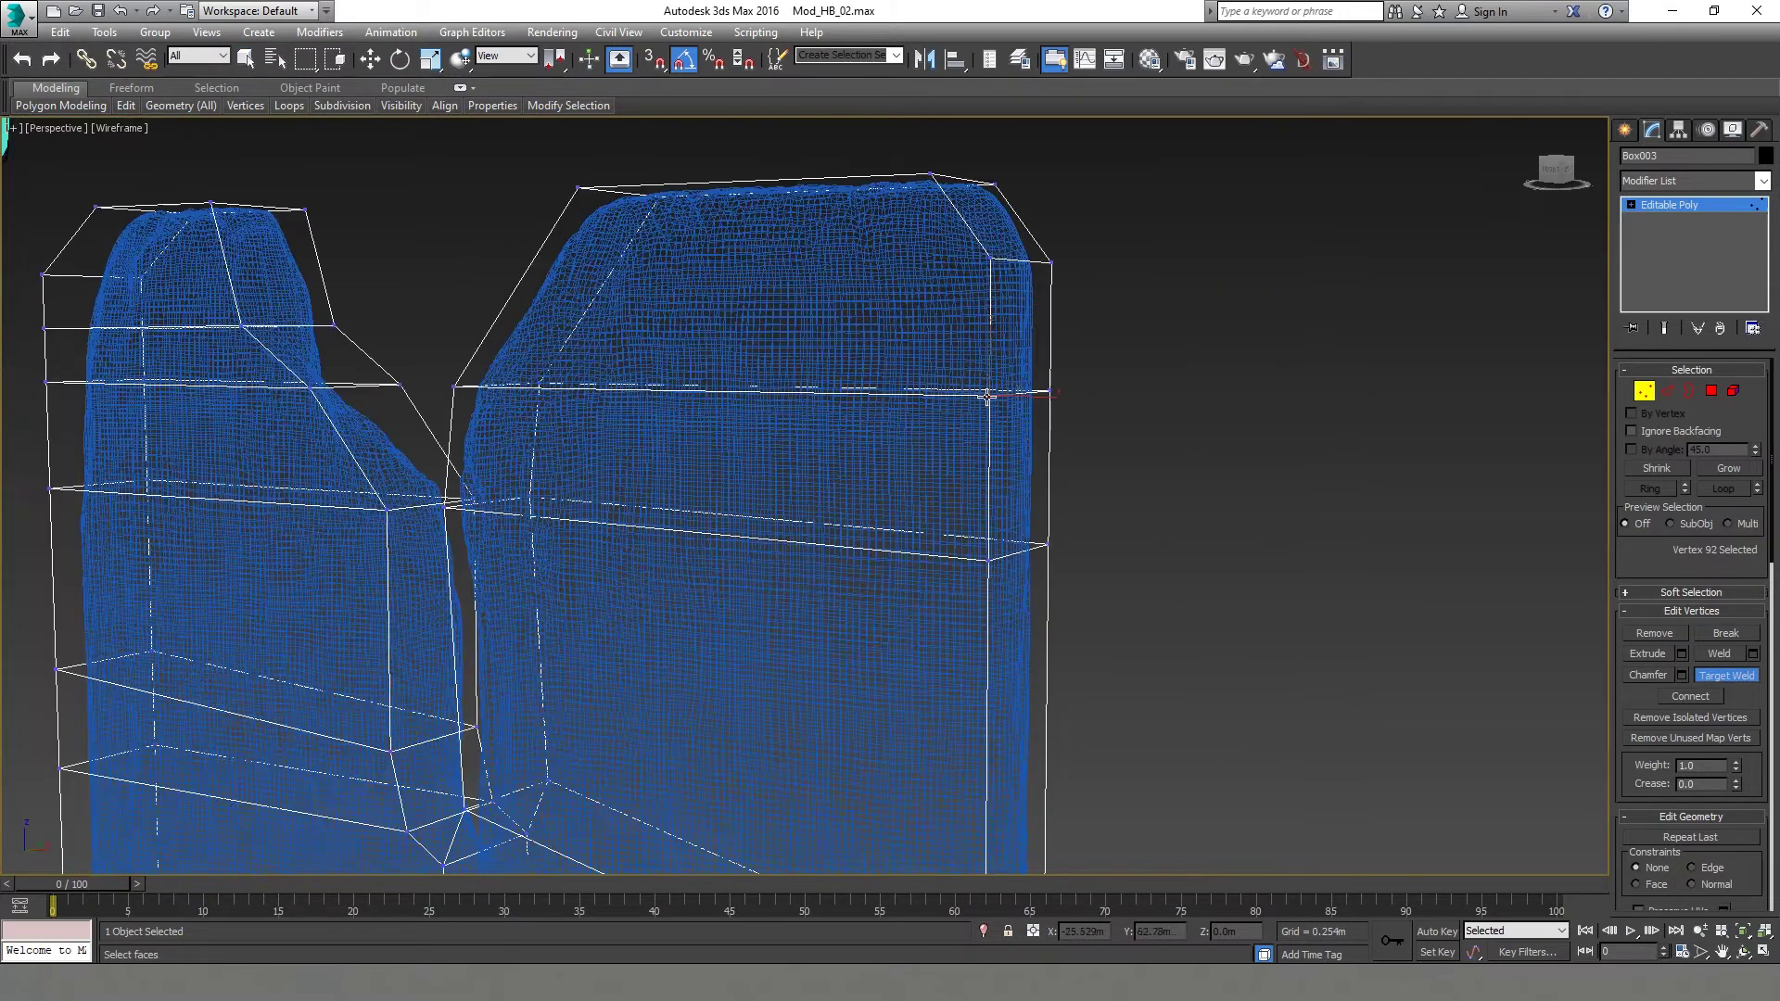
{"action": "scroll", "coordinate": [992, 551], "scroll_direction": "down", "scroll_amount": 4}
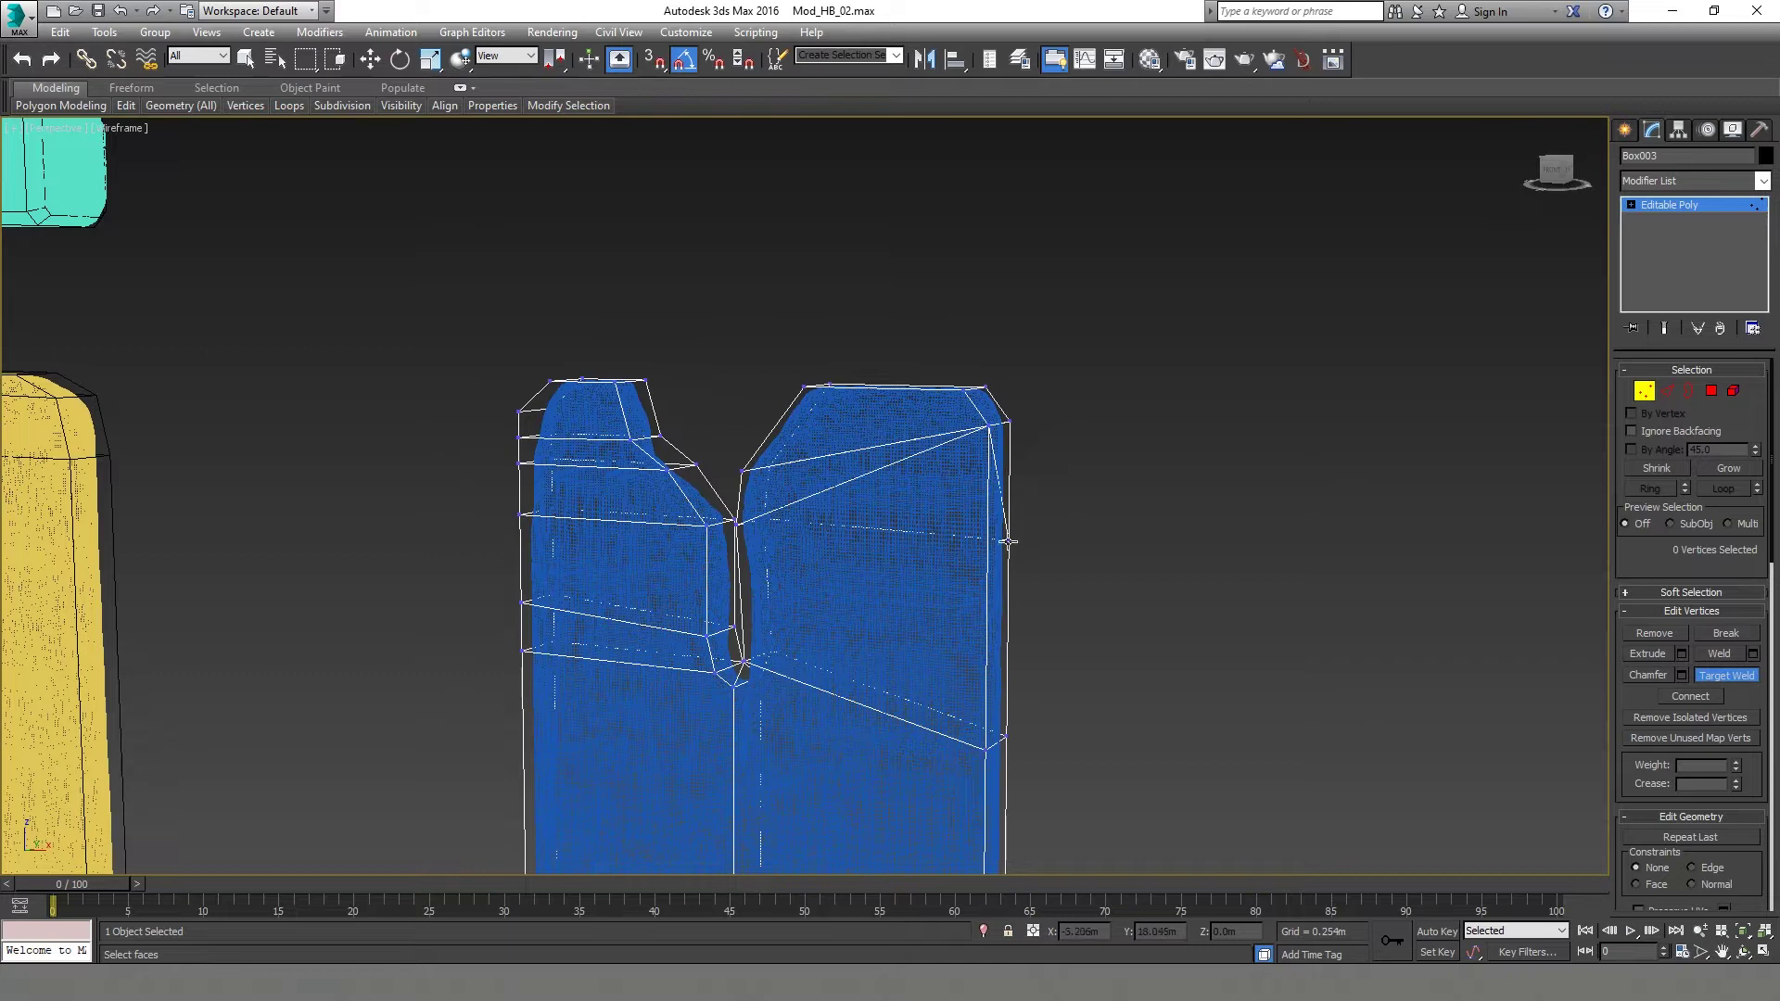
Target weld the right prong's back outer-side vertices and the left prong's outer-side vertices to their upper corner vertices.
{"action": "left_click", "coordinate": [1008, 541]}
{"action": "left_click", "coordinate": [1009, 423]}
{"action": "middle_click_drag", "start_coordinate": [997, 717], "coordinate": [995, 670]}
{"action": "left_click", "coordinate": [1012, 372]}
{"action": "middle_click_drag", "start_coordinate": [428, 634], "coordinate": [516, 632], "text": "alt"}
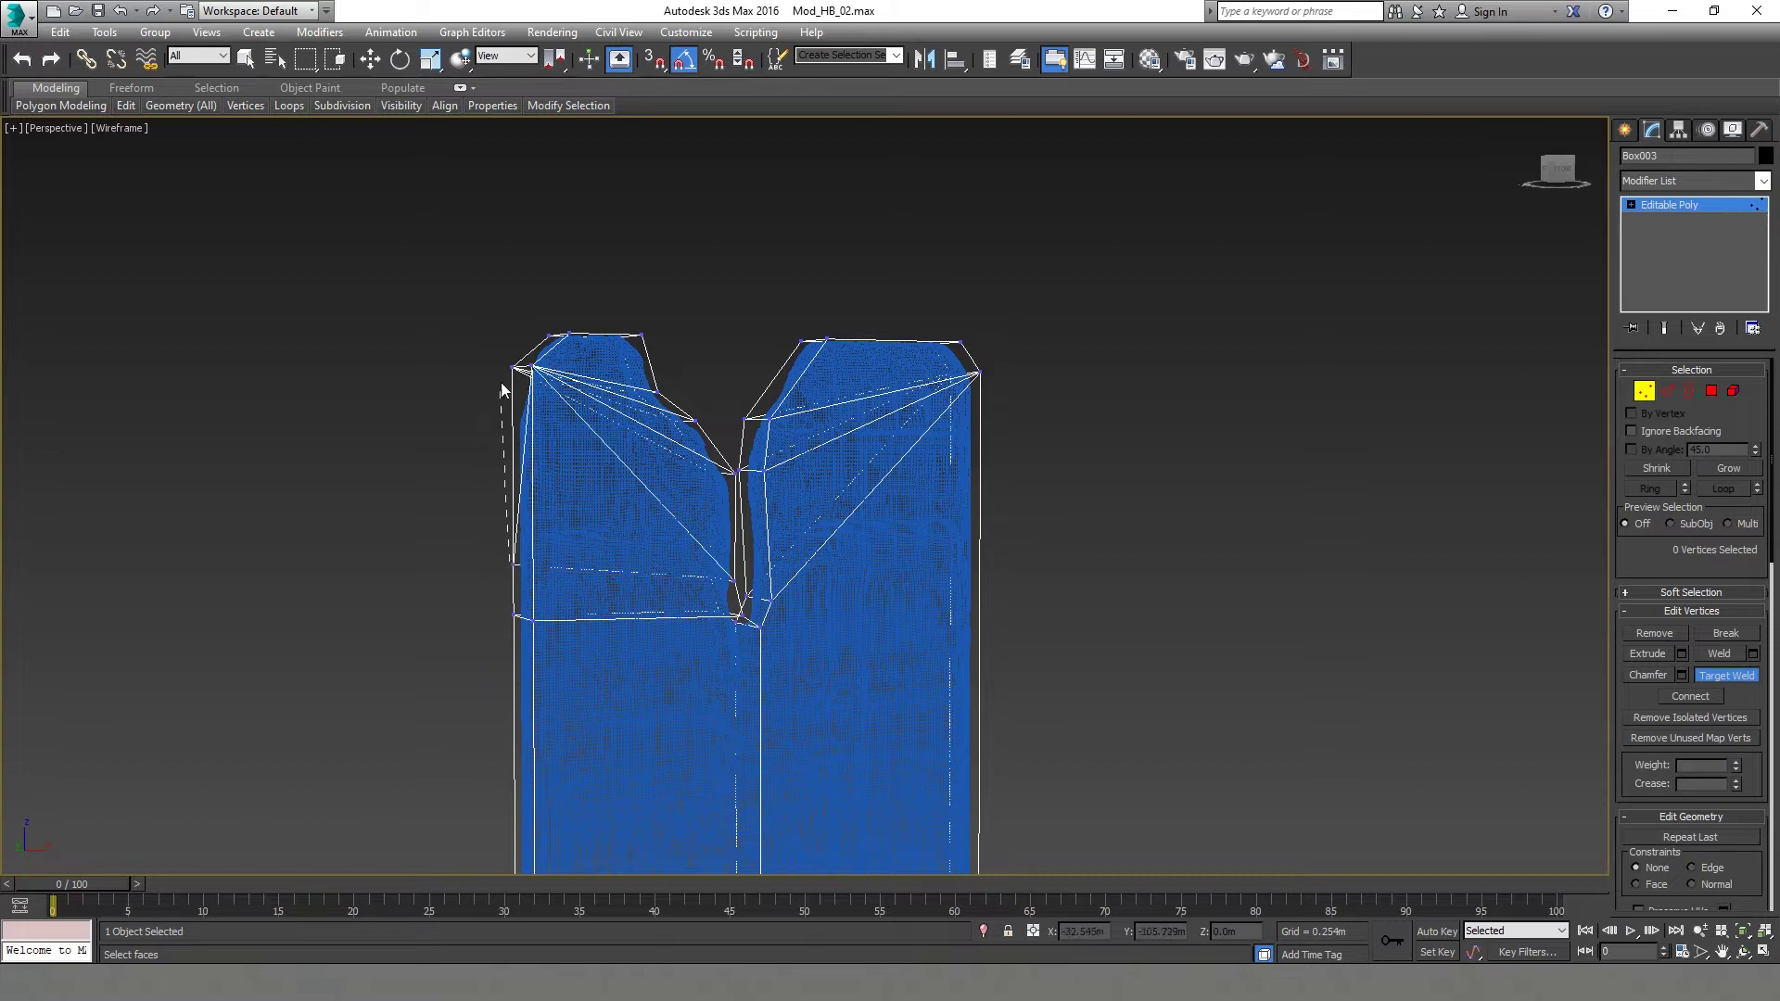
{"action": "scroll", "coordinate": [604, 629], "scroll_direction": "down", "scroll_amount": 3}
Target weld the surplus centre-line vertices at the plank's upper bend into one vertex on front and back.
{"action": "middle_click_drag", "start_coordinate": [605, 629], "coordinate": [588, 401], "text": "alt"}
{"action": "scroll", "coordinate": [675, 522], "scroll_direction": "down", "scroll_amount": 4}
{"action": "scroll", "coordinate": [675, 523], "scroll_direction": "up", "scroll_amount": 5}
{"action": "middle_click_drag", "start_coordinate": [658, 493], "coordinate": [639, 298], "text": "alt"}
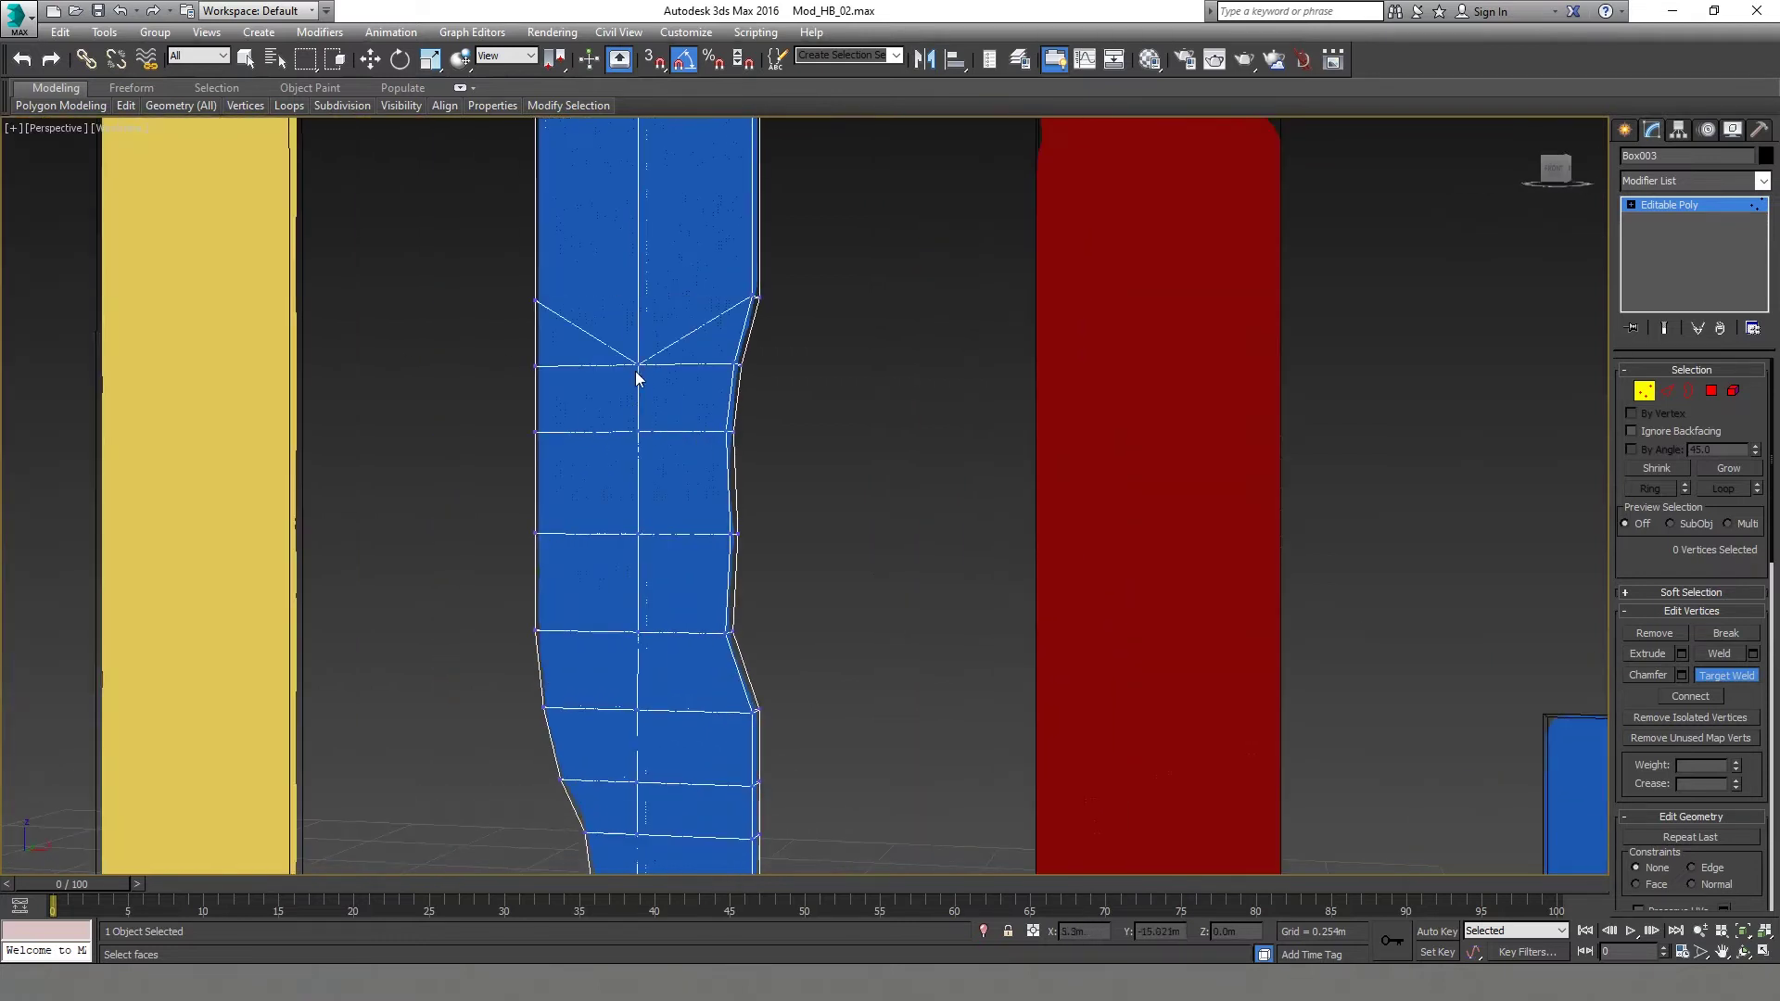
{"action": "middle_click_drag", "start_coordinate": [638, 431], "coordinate": [602, 354], "text": "alt"}
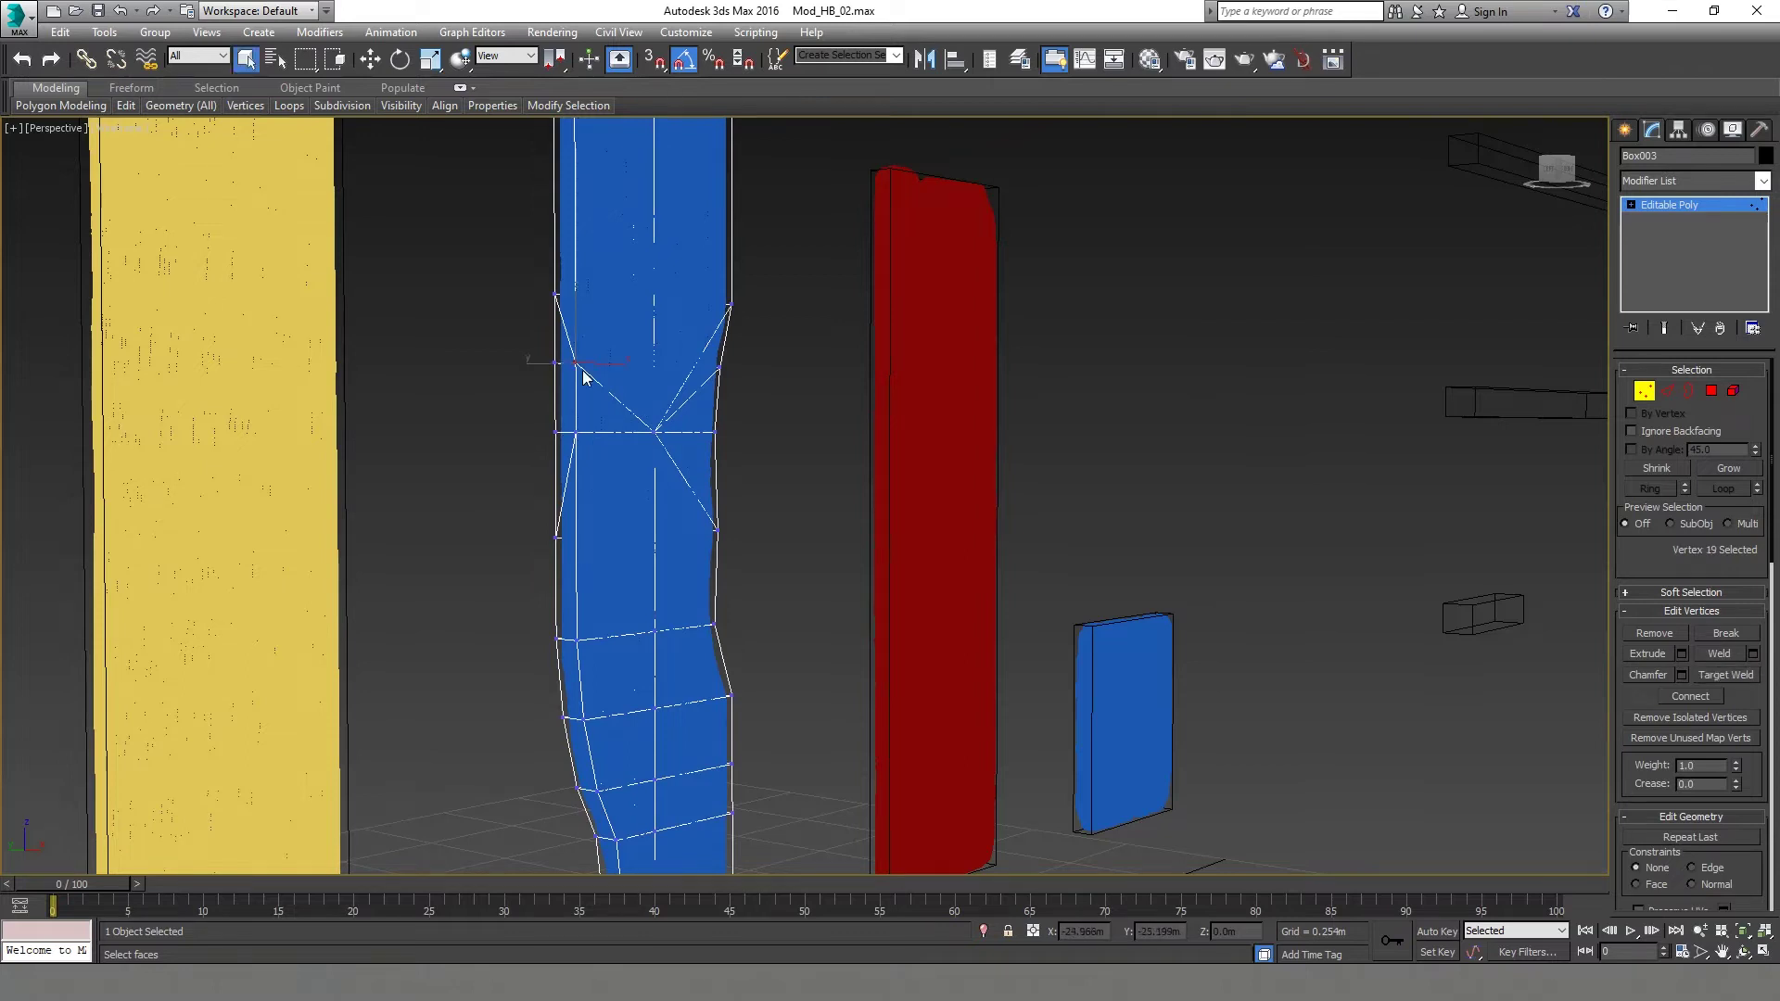
Target weld the surplus vertices on the plank's straight side beside the upper bend to the neighbouring cross edge.
{"action": "middle_click_drag", "start_coordinate": [556, 536], "coordinate": [719, 504], "text": "alt"}
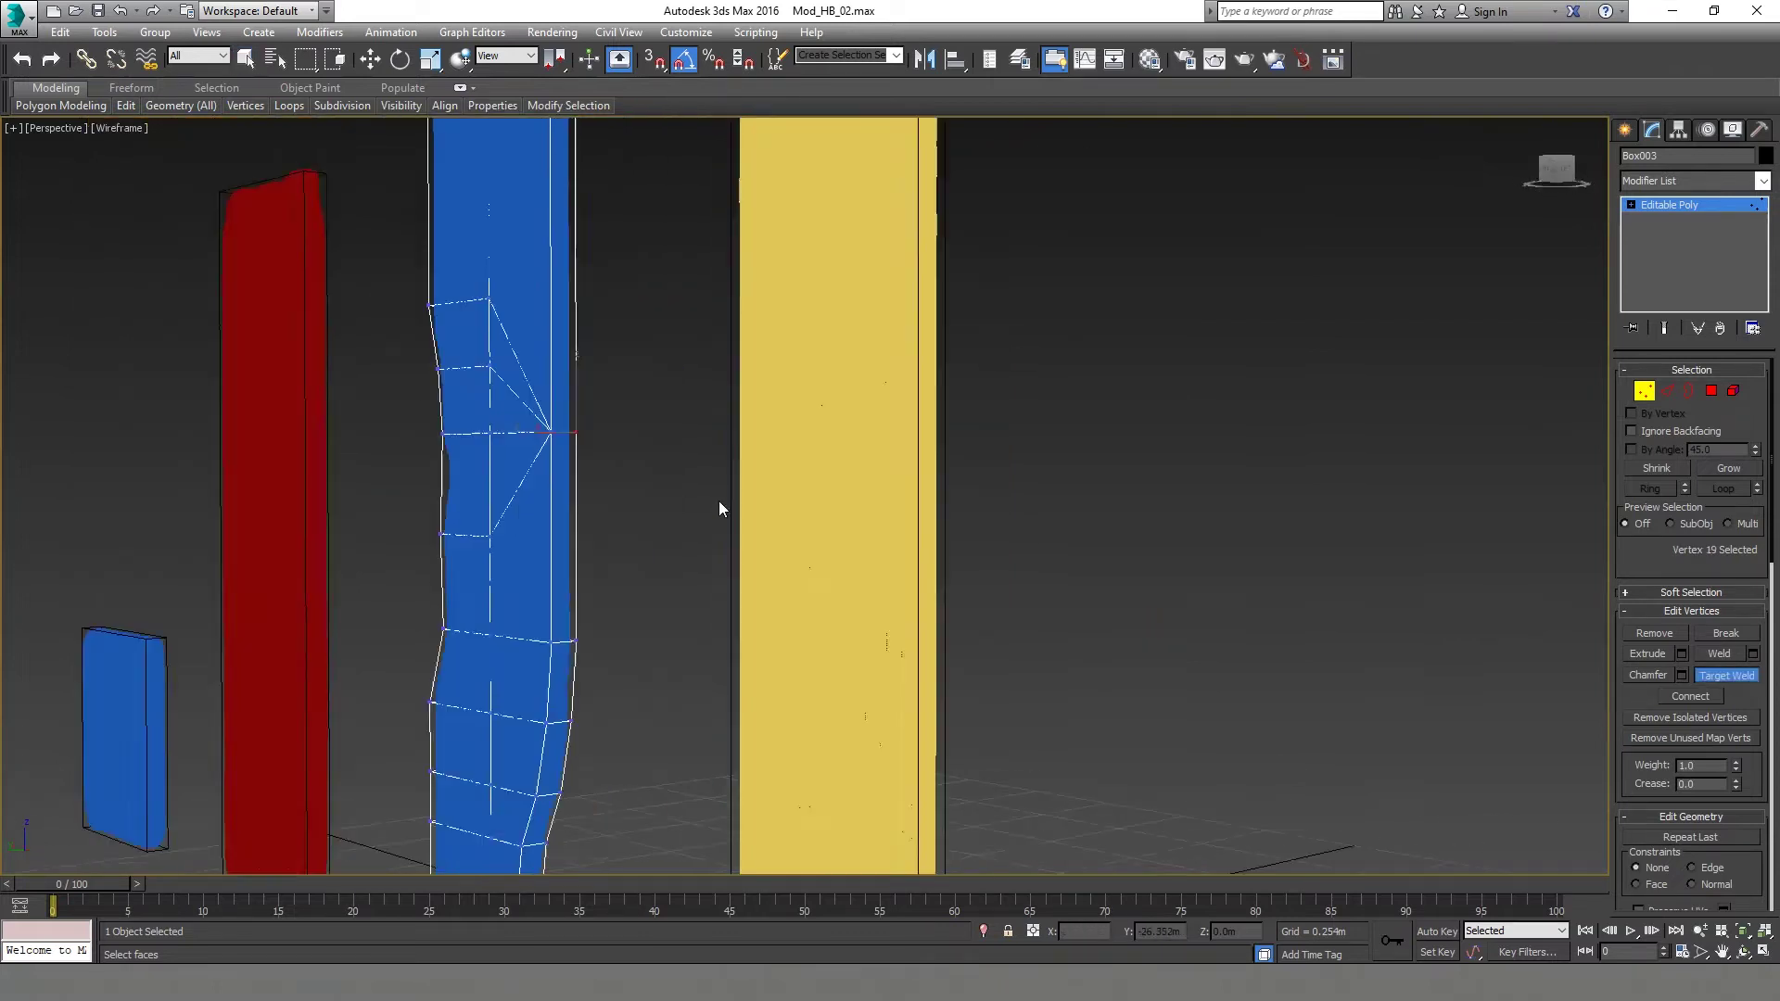
{"action": "scroll", "coordinate": [515, 461], "scroll_direction": "up", "scroll_amount": 3}
{"action": "middle_click_drag", "start_coordinate": [511, 443], "coordinate": [593, 521], "text": "alt"}
{"action": "scroll", "coordinate": [496, 514], "scroll_direction": "down", "scroll_amount": 5}
{"action": "scroll", "coordinate": [598, 519], "scroll_direction": "up", "scroll_amount": 6}
{"action": "middle_click_drag", "start_coordinate": [598, 519], "coordinate": [612, 493]}
{"action": "scroll", "coordinate": [612, 492], "scroll_direction": "up", "scroll_amount": 3}
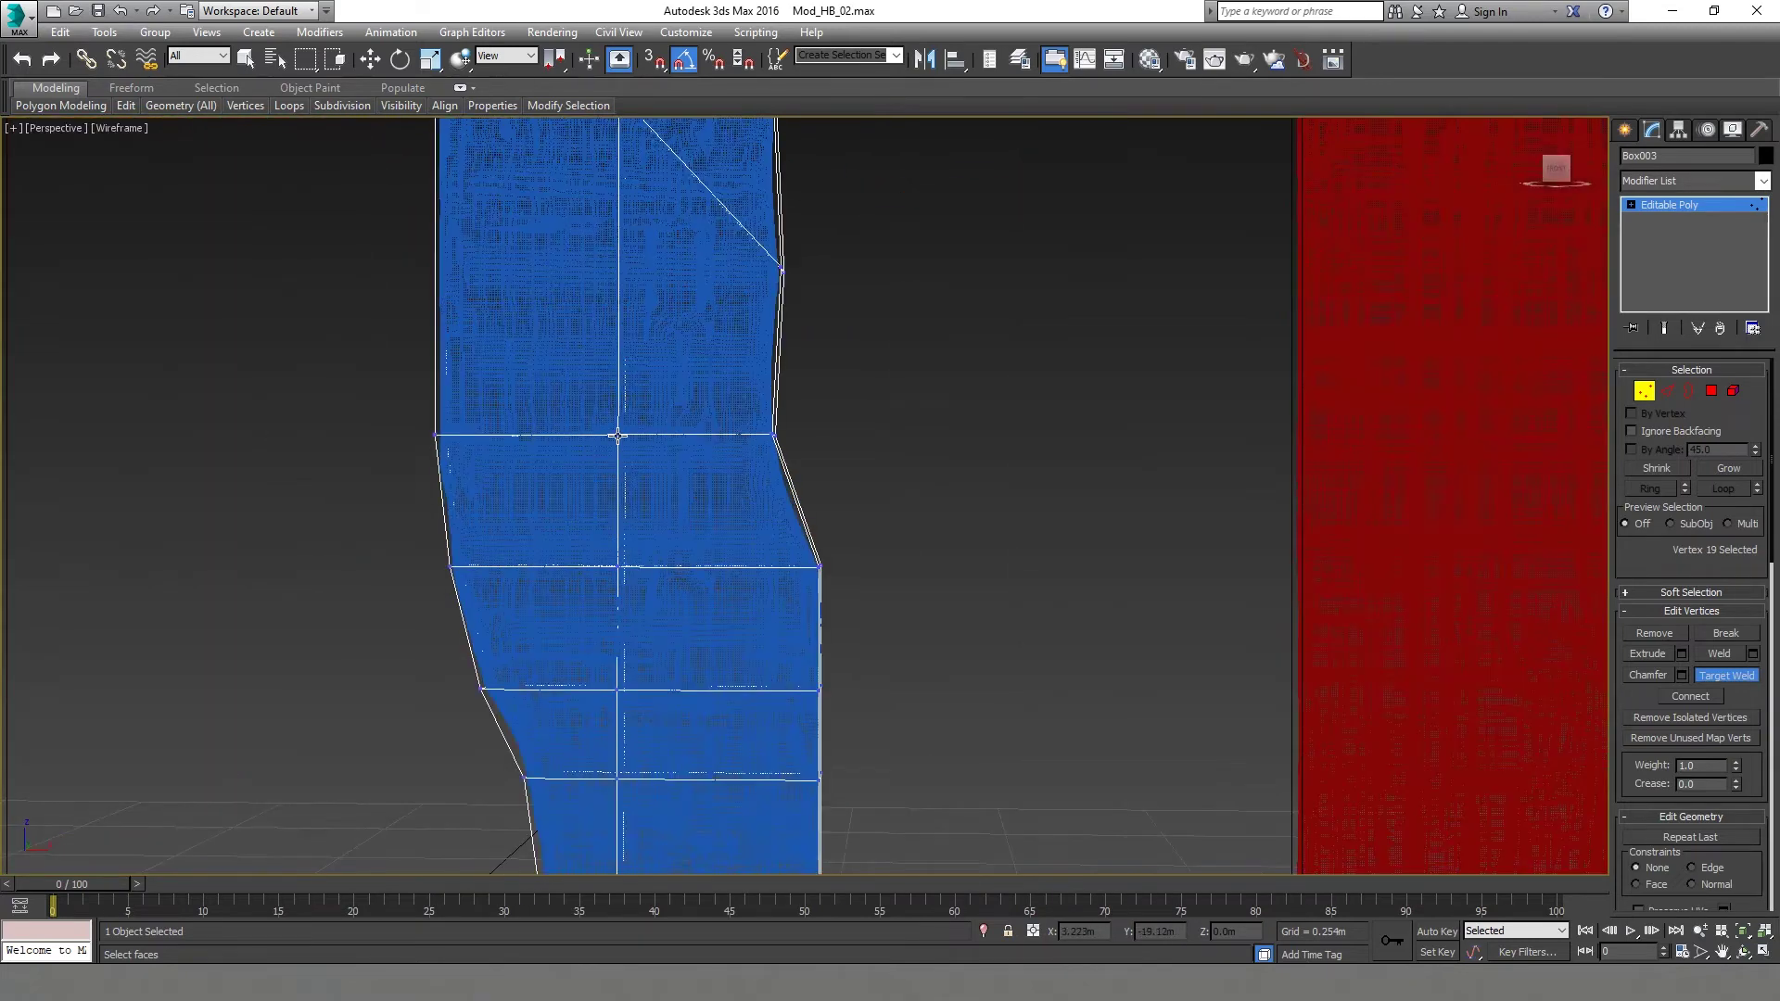
Target weld the front centre-line vertices in the plank's lower section, leaving shared vertices at the lower bend and the foot.
{"action": "left_click", "coordinate": [626, 568]}
{"action": "middle_click_drag", "start_coordinate": [586, 575], "coordinate": [617, 272]}
{"action": "left_click", "coordinate": [626, 446]}
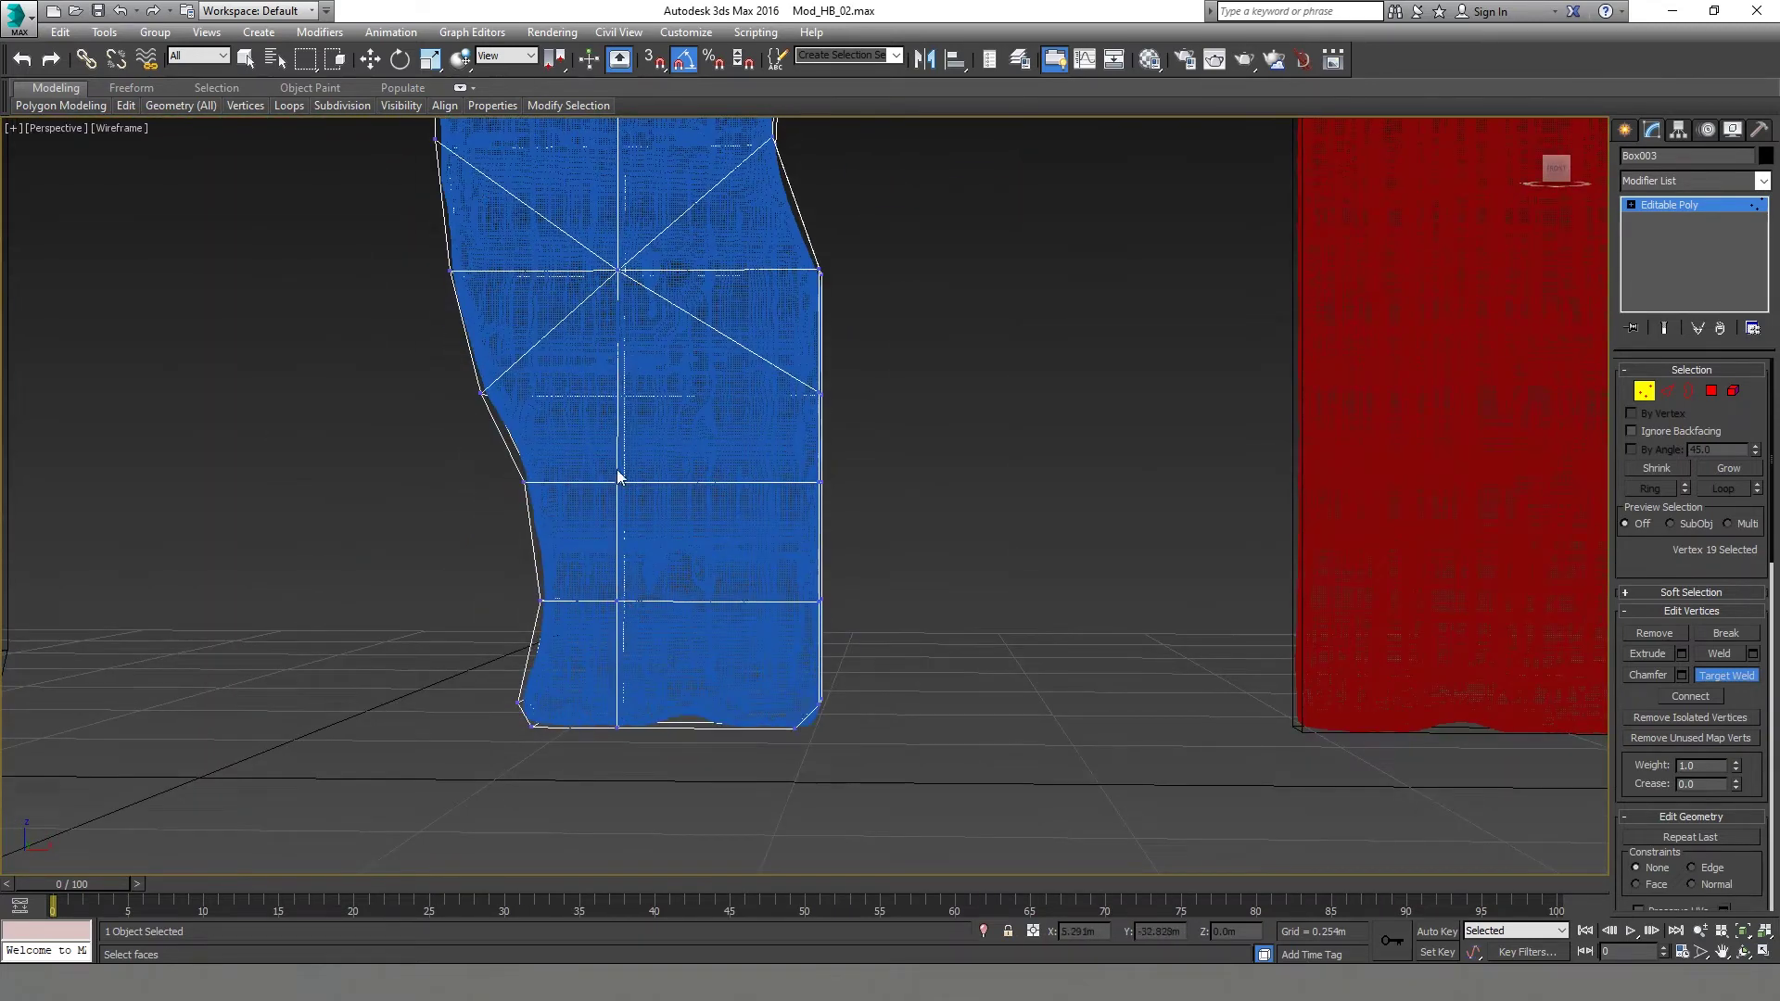
{"action": "middle_click_drag", "start_coordinate": [618, 480], "coordinate": [616, 506]}
{"action": "left_click", "coordinate": [616, 506]}
{"action": "left_click", "coordinate": [616, 624]}
{"action": "middle_click_drag", "start_coordinate": [616, 626], "coordinate": [737, 640], "text": "alt"}
{"action": "scroll", "coordinate": [806, 735], "scroll_direction": "down", "scroll_amount": 3}
{"action": "middle_click_drag", "start_coordinate": [785, 510], "coordinate": [787, 532], "text": "alt"}
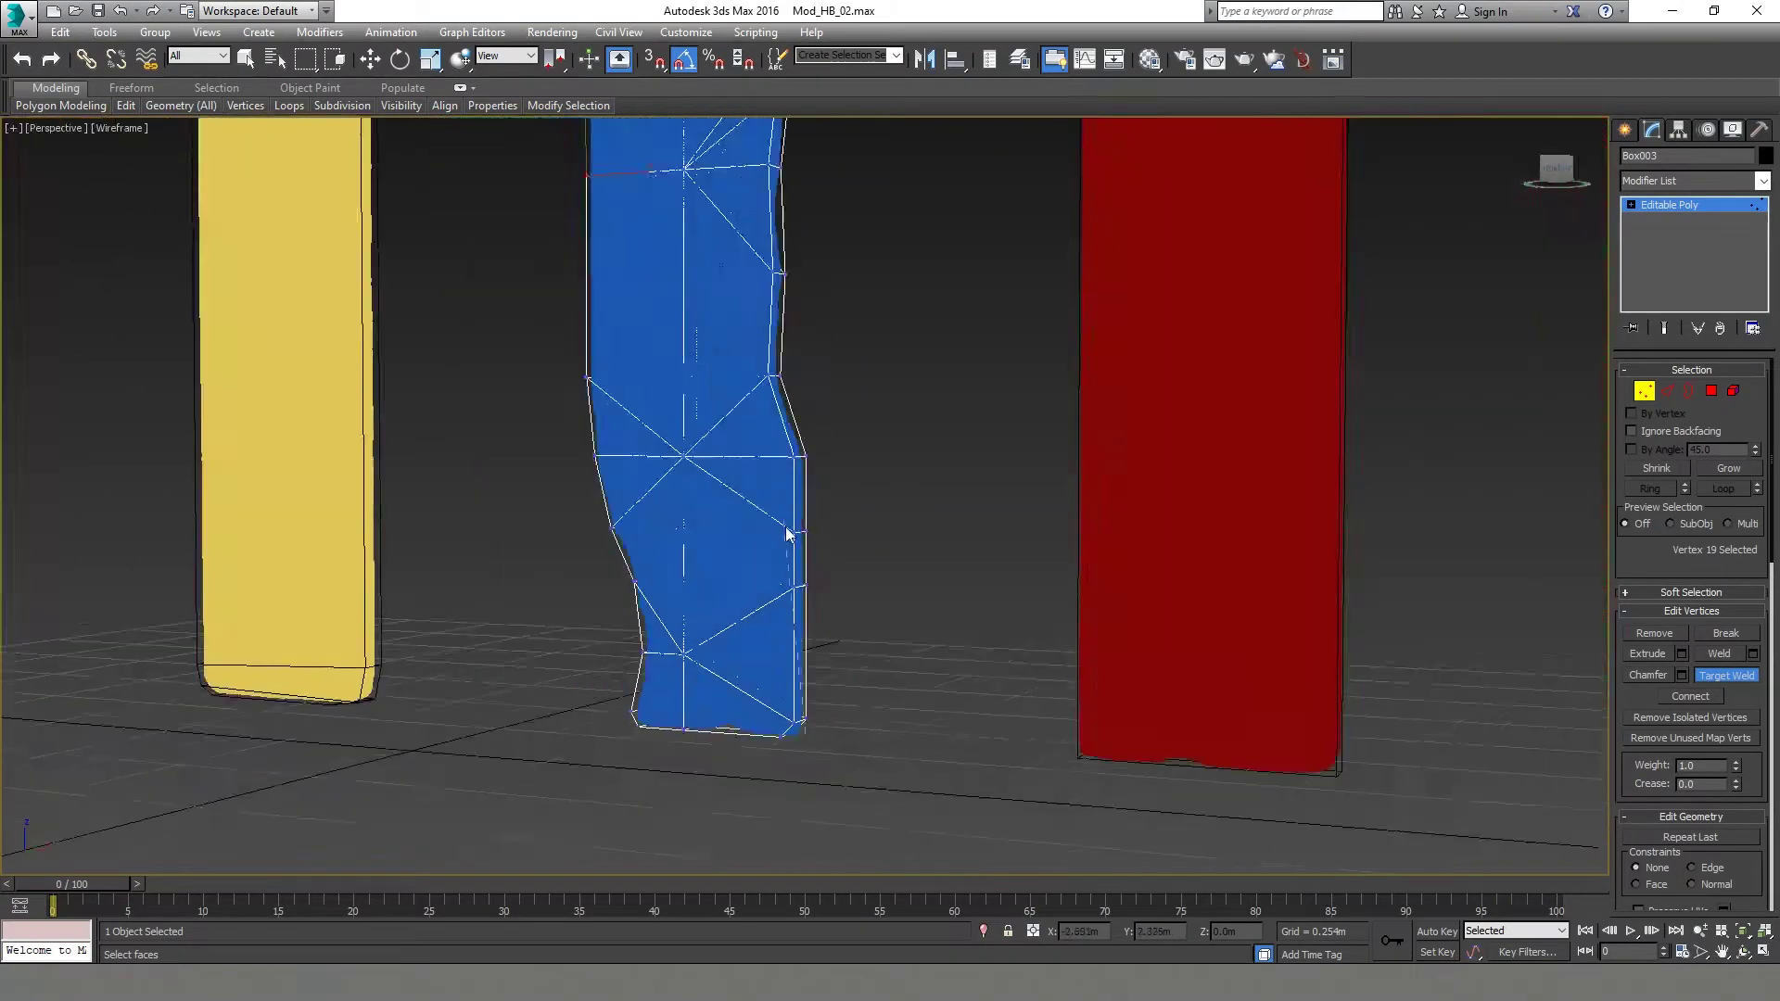
Collapse the neighbouring vertices on the straight side of the plank's lower section into one on front and back.
{"action": "right_click", "coordinate": [787, 527]}
{"action": "scroll", "coordinate": [787, 527], "scroll_direction": "up", "scroll_amount": 3}
{"action": "scroll", "coordinate": [1728, 862], "scroll_direction": "down", "scroll_amount": 3}
{"action": "left_click", "coordinate": [1726, 848]}
{"action": "left_click", "coordinate": [1739, 845]}
{"action": "middle_click_drag", "start_coordinate": [862, 602], "coordinate": [603, 630], "text": "alt"}
Target weld the back centre-line vertices in the plank's lower section to match the front.
{"action": "left_click", "coordinate": [940, 529]}
{"action": "mouse_move", "coordinate": [940, 556]}
{"action": "middle_mouse_down", "text": "alt"}
{"action": "mouse_move", "coordinate": [825, 615]}
{"action": "mouse_move", "coordinate": [959, 556]}
{"action": "middle_mouse_up", "text": "alt"}
{"action": "key", "text": "ctrl+shift+w"}
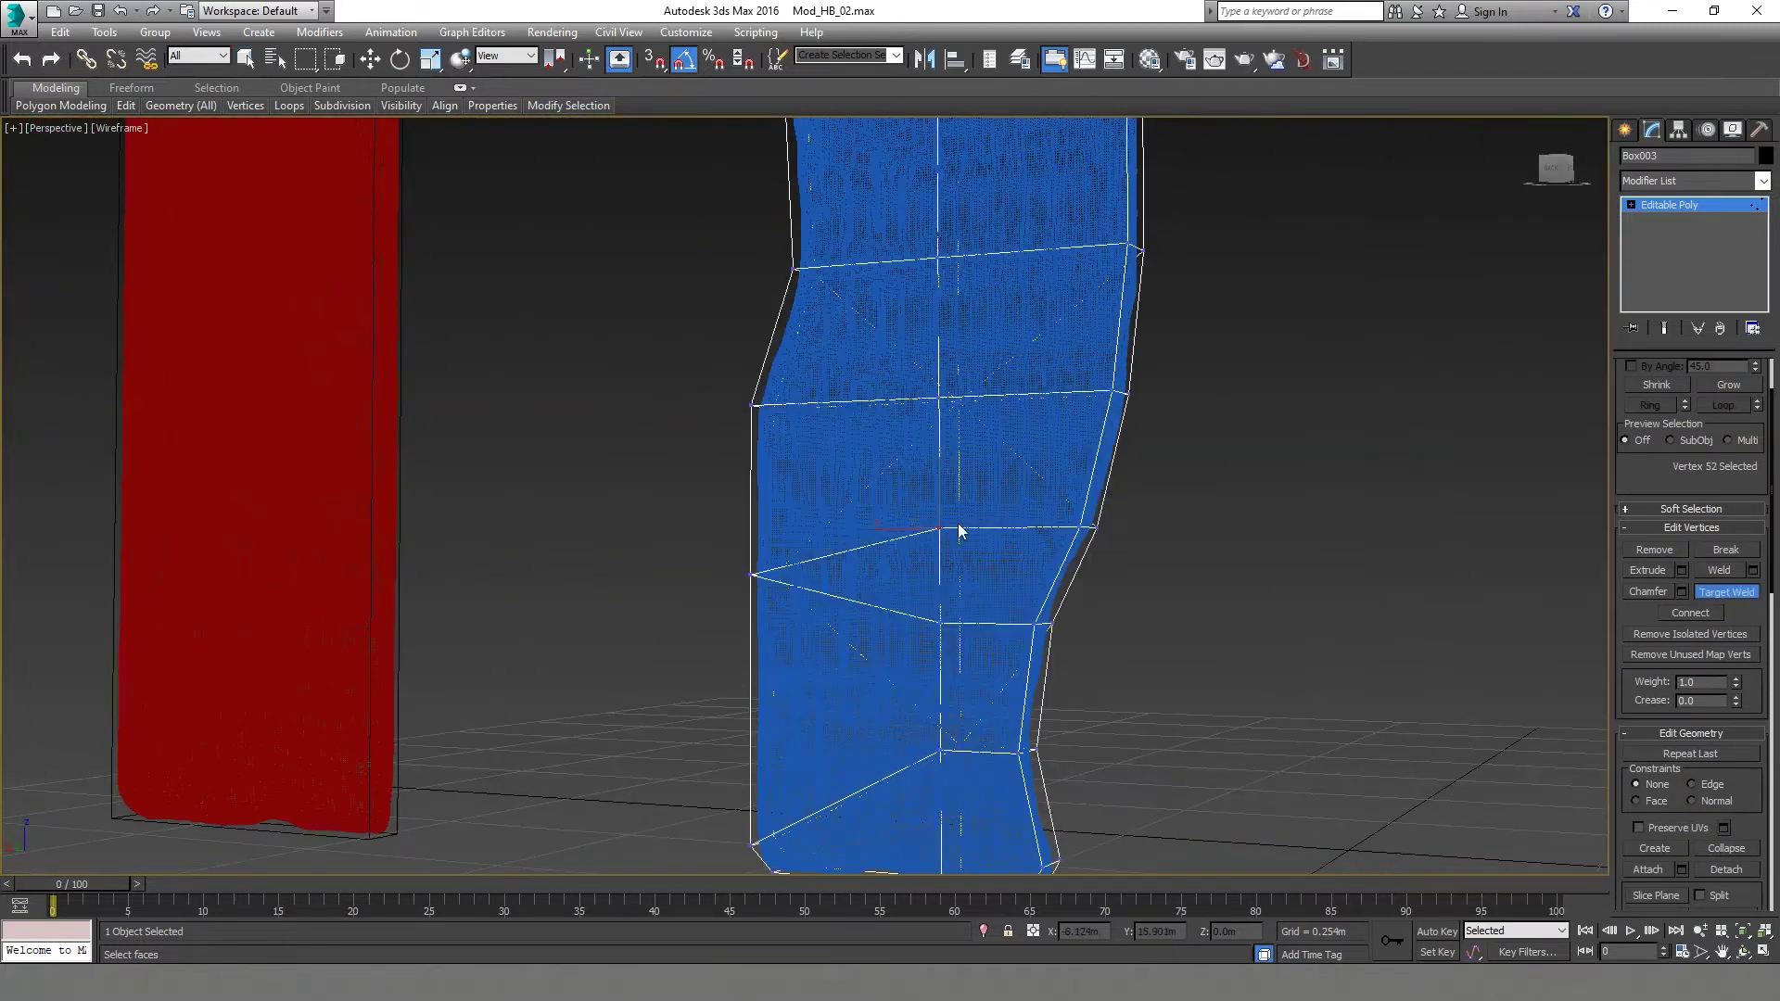
{"action": "middle_click_drag", "start_coordinate": [954, 742], "coordinate": [986, 542], "text": "alt"}
{"action": "middle_click_drag", "start_coordinate": [987, 543], "coordinate": [949, 660]}
{"action": "scroll", "coordinate": [942, 556], "scroll_direction": "down", "scroll_amount": 2}
{"action": "left_click", "coordinate": [908, 412]}
{"action": "left_click", "coordinate": [909, 530]}
Connect the lowest centre-line vertex to the foot's corner vertex on the curved side, on both back and front.
{"action": "mouse_move", "coordinate": [919, 542]}
{"action": "middle_mouse_down", "text": "alt"}
{"action": "mouse_move", "coordinate": [864, 571]}
{"action": "mouse_move", "coordinate": [950, 566]}
{"action": "mouse_move", "coordinate": [919, 582]}
{"action": "mouse_move", "coordinate": [893, 558]}
{"action": "middle_mouse_up", "text": "alt"}
{"action": "scroll", "coordinate": [948, 564], "scroll_direction": "down", "scroll_amount": 3}
{"action": "scroll", "coordinate": [955, 723], "scroll_direction": "up", "scroll_amount": 3}
{"action": "middle_click_drag", "start_coordinate": [954, 723], "coordinate": [885, 737], "text": "alt"}
{"action": "scroll", "coordinate": [887, 737], "scroll_direction": "up", "scroll_amount": 3}
{"action": "left_click", "coordinate": [831, 736]}
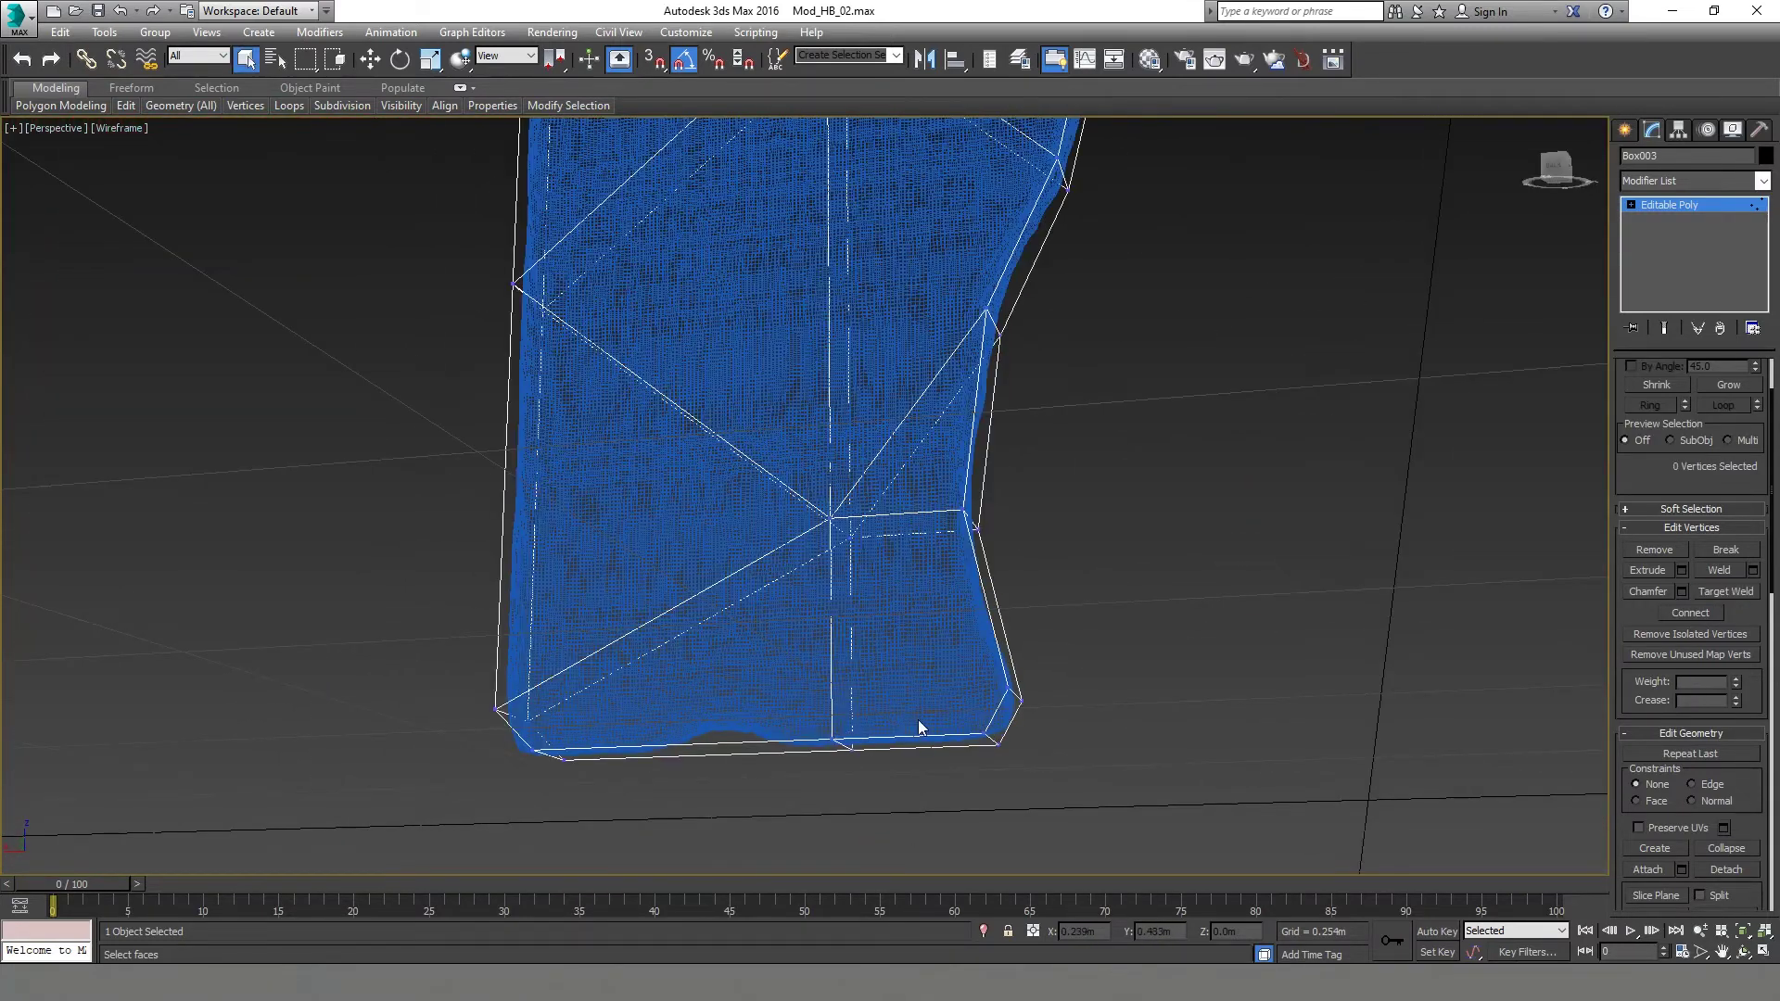
{"action": "left_click", "coordinate": [1690, 614]}
{"action": "middle_click_drag", "start_coordinate": [1149, 714], "coordinate": [797, 709], "text": "alt"}
{"action": "left_click", "coordinate": [857, 693]}
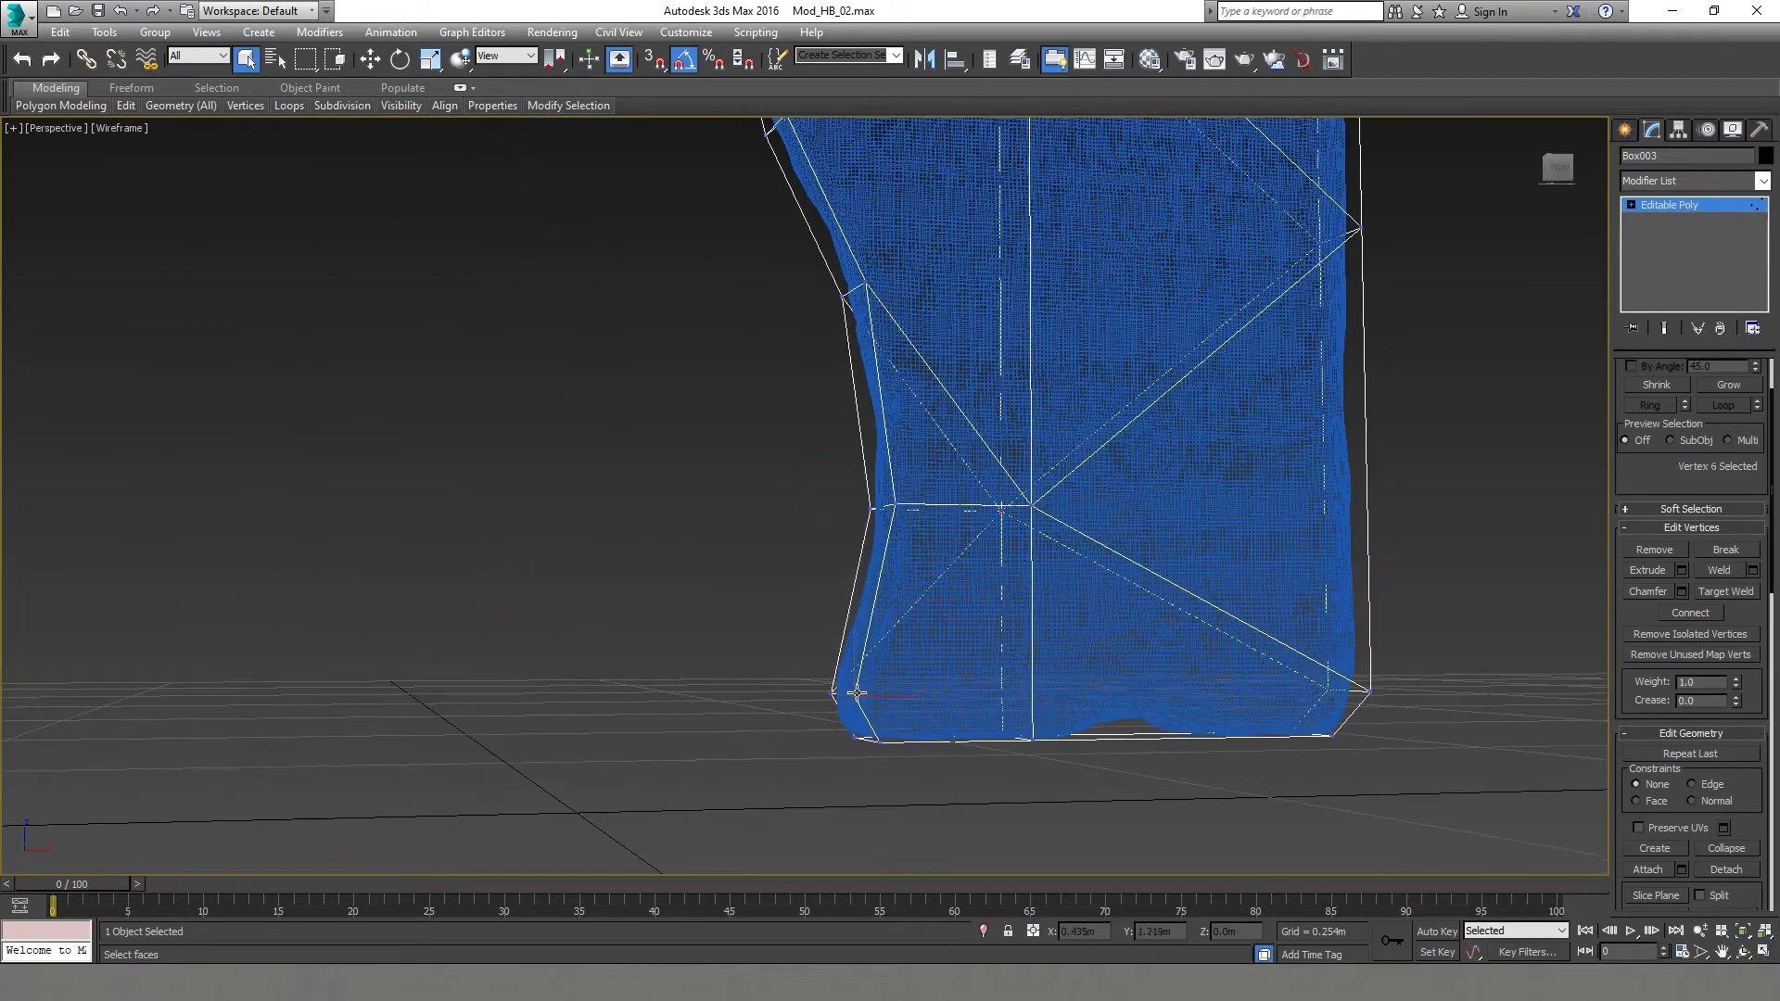
{"action": "middle_click_drag", "start_coordinate": [1325, 745], "coordinate": [1193, 805]}
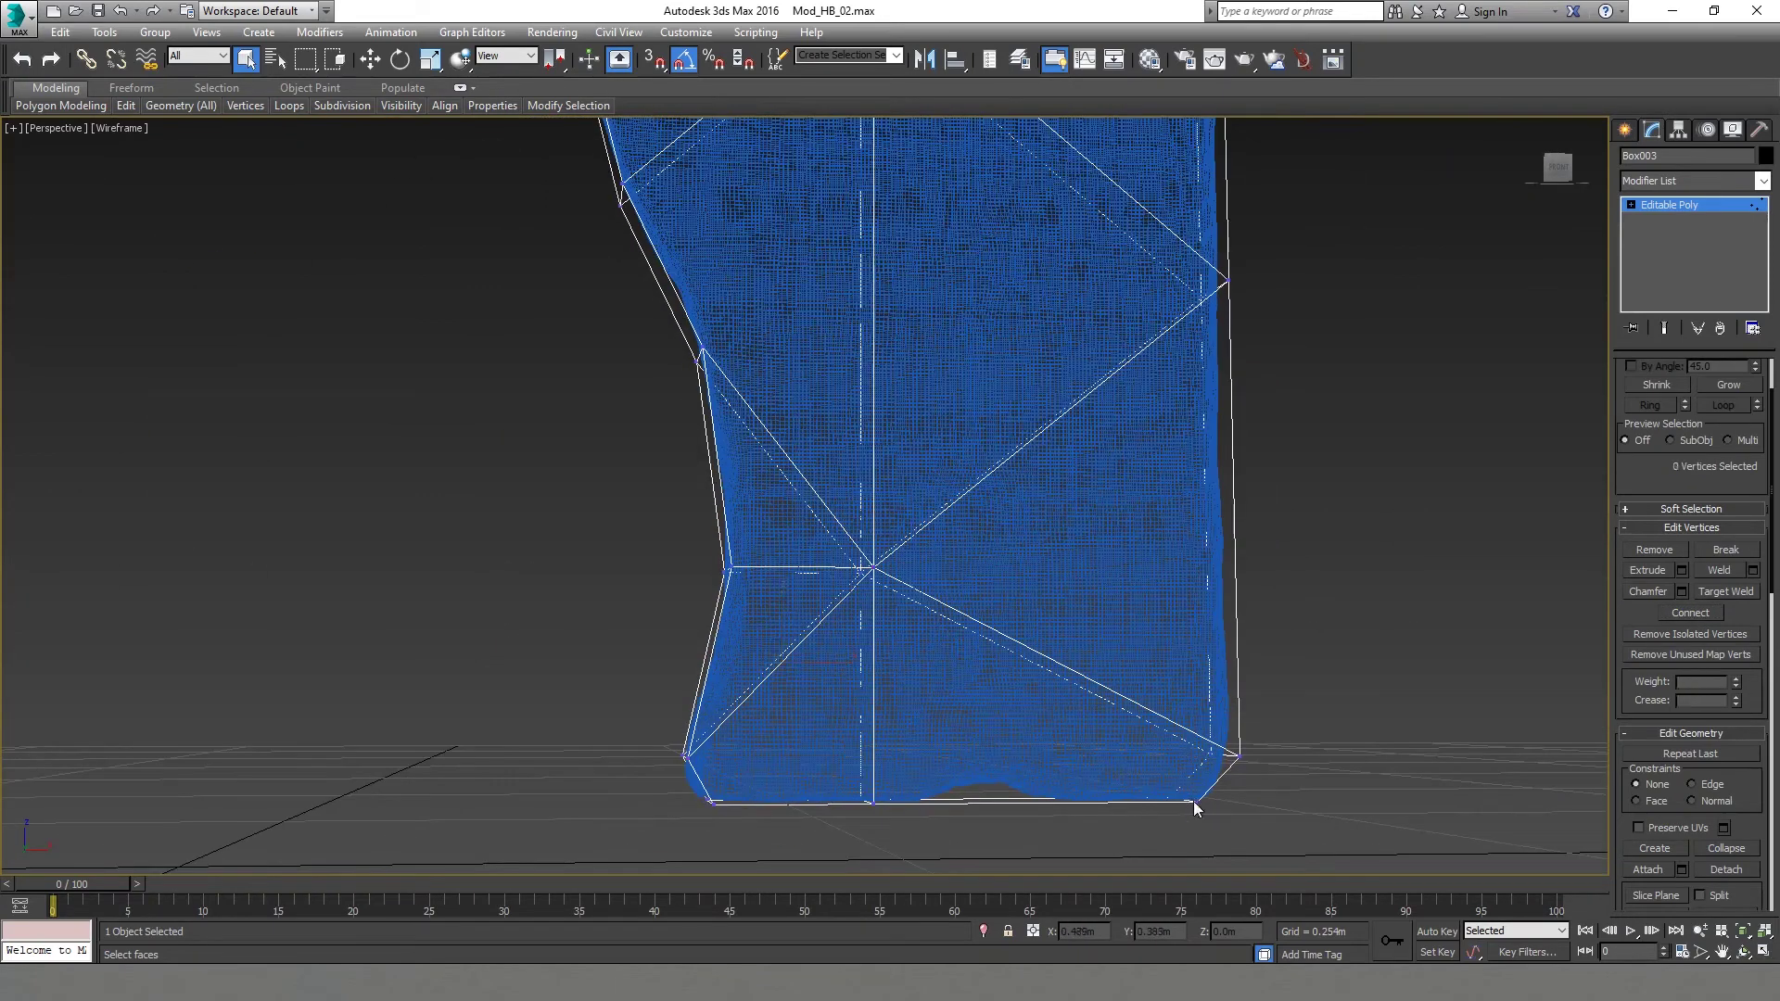
Undo the last vertex edit at the foot of the plank.
{"action": "middle_click_drag", "start_coordinate": [1570, 668], "coordinate": [948, 808], "text": "alt"}
{"action": "middle_click_drag", "start_coordinate": [1247, 706], "coordinate": [1146, 695], "text": "alt"}
{"action": "key", "text": "ctrl+z"}
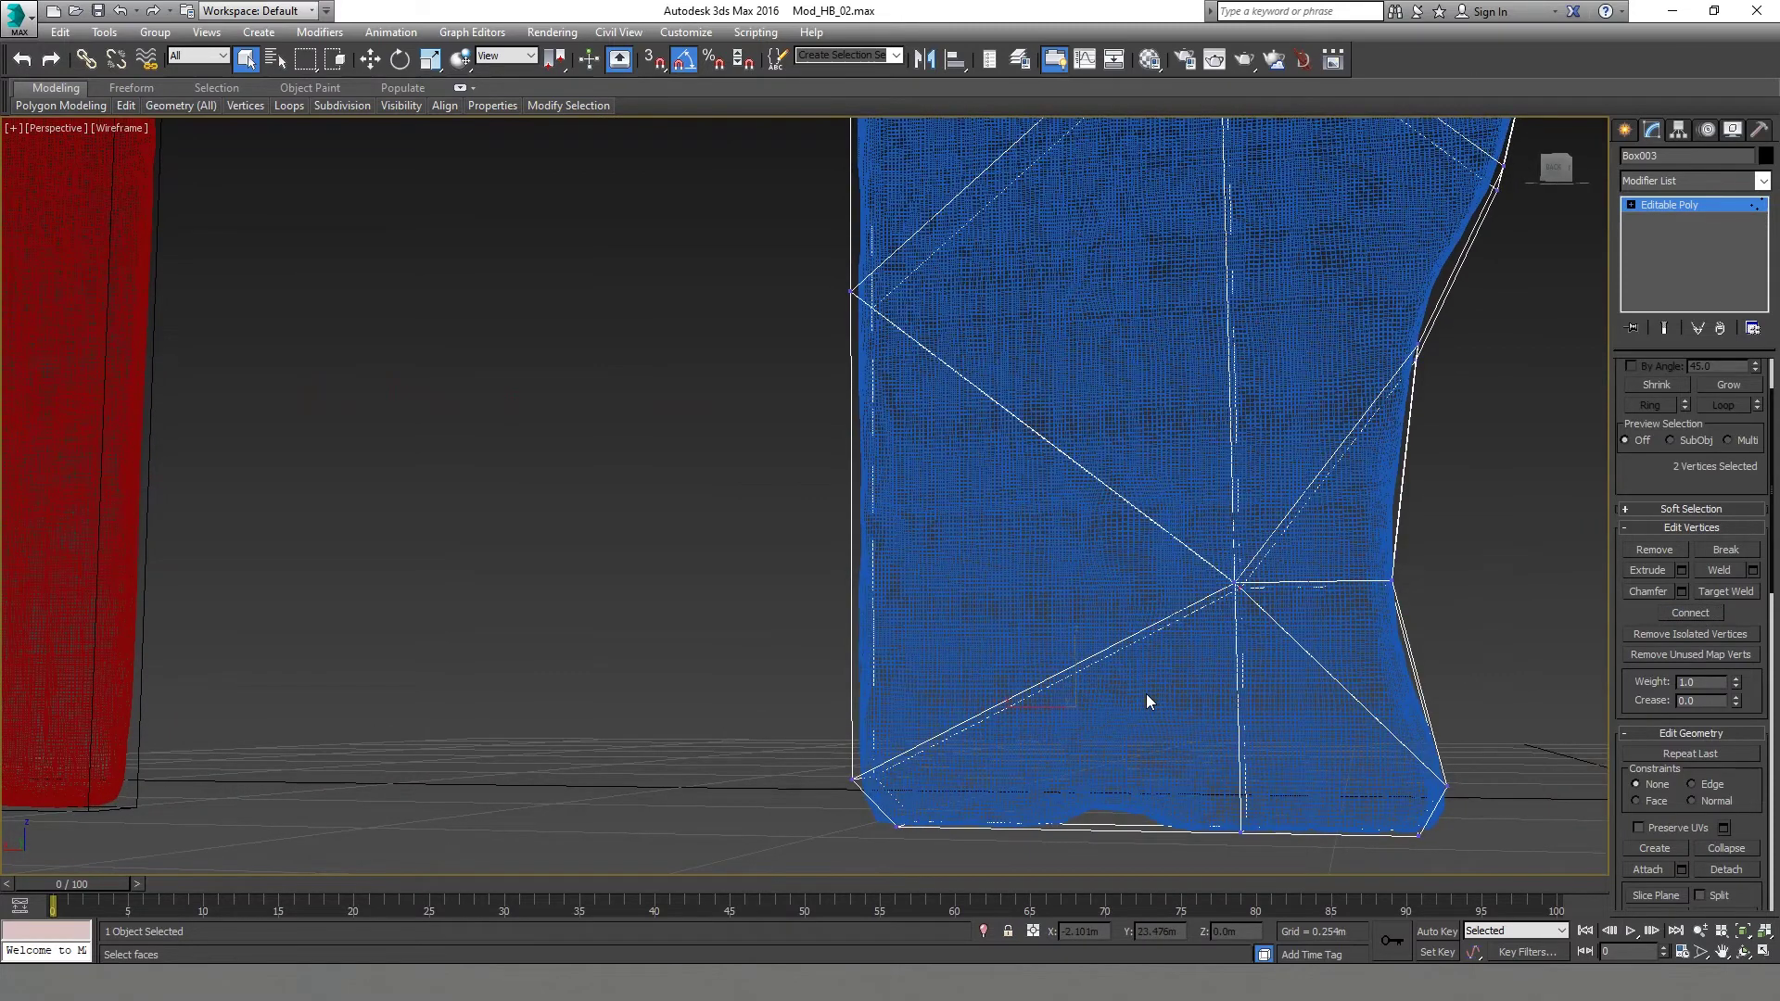
Connect the vertex at the notch's base to the side vertex in the plank's middle section on one face.
{"action": "scroll", "coordinate": [1144, 696], "scroll_direction": "down", "scroll_amount": 10}
{"action": "scroll", "coordinate": [1064, 612], "scroll_direction": "up", "scroll_amount": 8}
{"action": "left_click", "coordinate": [981, 345]}
{"action": "scroll", "coordinate": [1062, 486], "scroll_direction": "down", "scroll_amount": 4}
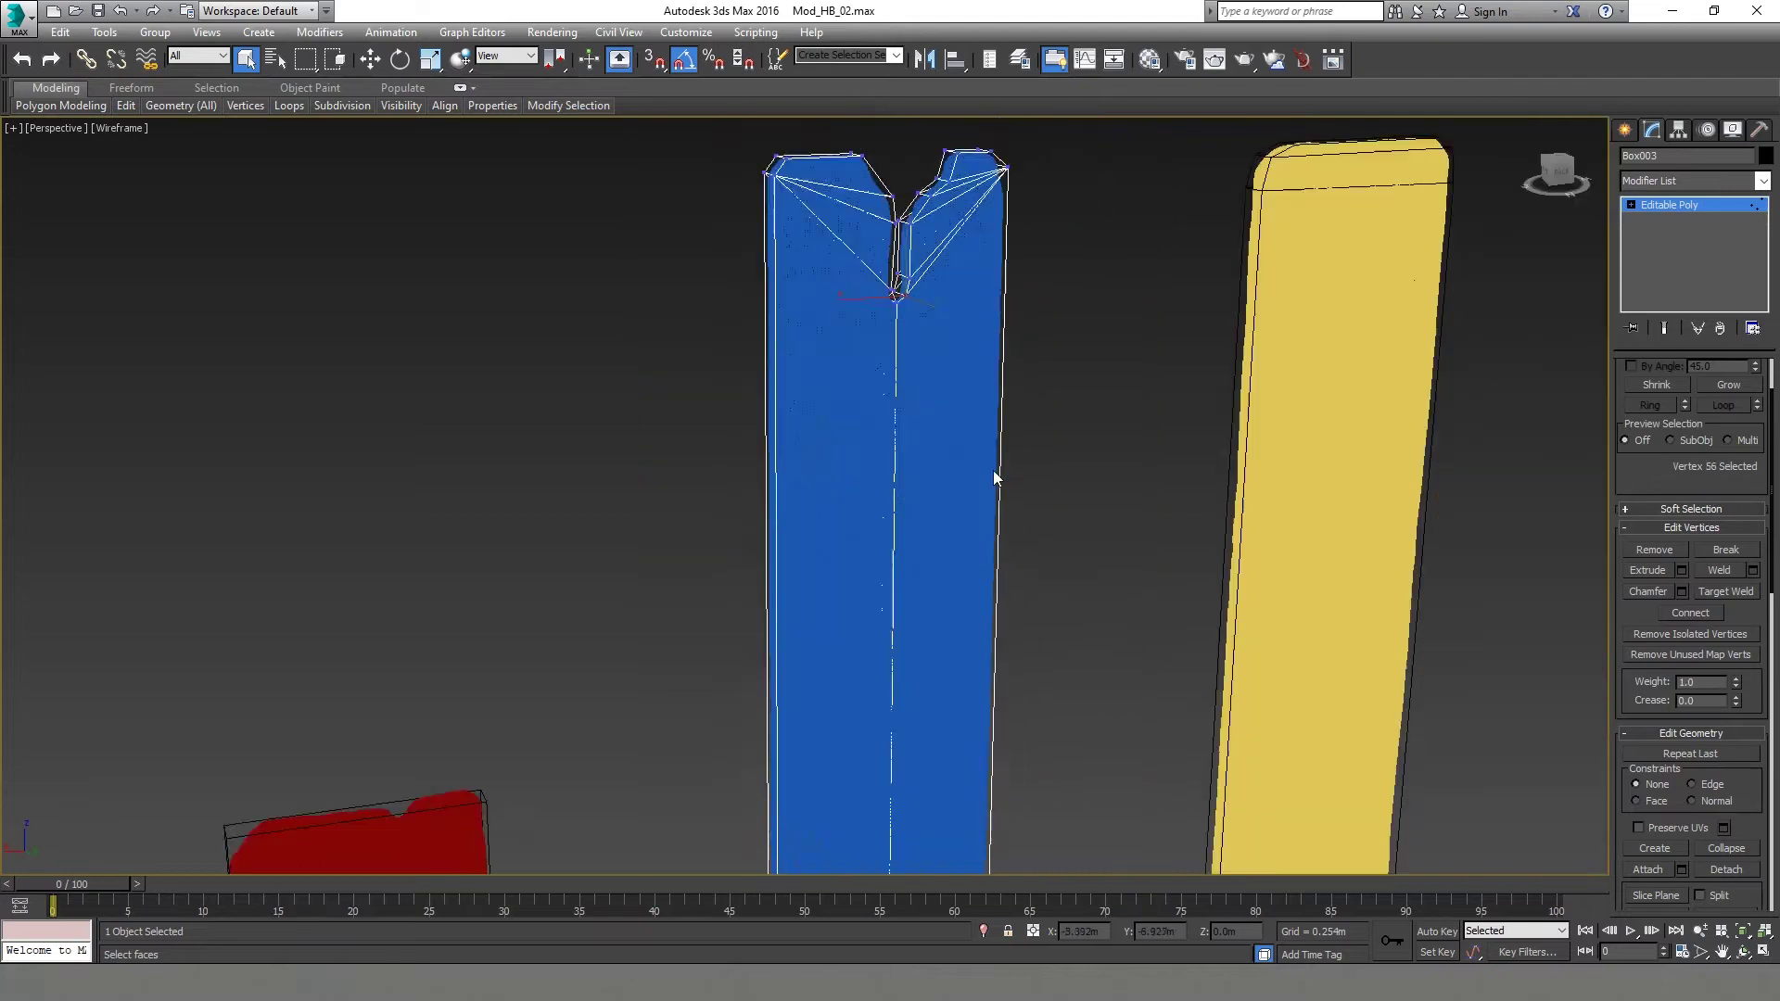
{"action": "scroll", "coordinate": [983, 556], "scroll_direction": "down", "scroll_amount": 3}
{"action": "middle_click_drag", "start_coordinate": [1205, 649], "coordinate": [764, 671], "text": "alt"}
{"action": "left_click", "coordinate": [975, 306]}
{"action": "middle_click_drag", "start_coordinate": [1001, 450], "coordinate": [973, 477], "text": "alt"}
{"action": "left_click", "coordinate": [904, 769], "text": "ctrl"}
{"action": "left_click", "coordinate": [1701, 613]}
Connect the remaining vertices at the notch's base to the mid-section side vertices and finish editing the blue plank.
{"action": "middle_click_drag", "start_coordinate": [1130, 603], "coordinate": [770, 653], "text": "alt"}
{"action": "left_click", "coordinate": [1684, 616]}
{"action": "left_click", "coordinate": [978, 713]}
{"action": "left_click", "coordinate": [1692, 613]}
{"action": "middle_click_drag", "start_coordinate": [1246, 616], "coordinate": [936, 648], "text": "alt"}
{"action": "left_click", "coordinate": [1643, 205]}
{"action": "left_click", "coordinate": [1186, 547]}
{"action": "middle_click_drag", "start_coordinate": [1177, 547], "coordinate": [1081, 652], "text": "alt"}
{"action": "scroll", "coordinate": [977, 600], "scroll_direction": "down", "scroll_amount": 4}
{"action": "scroll", "coordinate": [985, 575], "scroll_direction": "up", "scroll_amount": 4}
{"action": "scroll", "coordinate": [985, 575], "scroll_direction": "down", "scroll_amount": 4}
{"action": "left_click", "coordinate": [1048, 523]}
{"action": "key", "text": "f"}
{"action": "key", "text": "z"}
{"action": "middle_click_drag", "start_coordinate": [876, 417], "coordinate": [907, 558]}
{"action": "scroll", "coordinate": [841, 412], "scroll_direction": "down", "scroll_amount": 5}
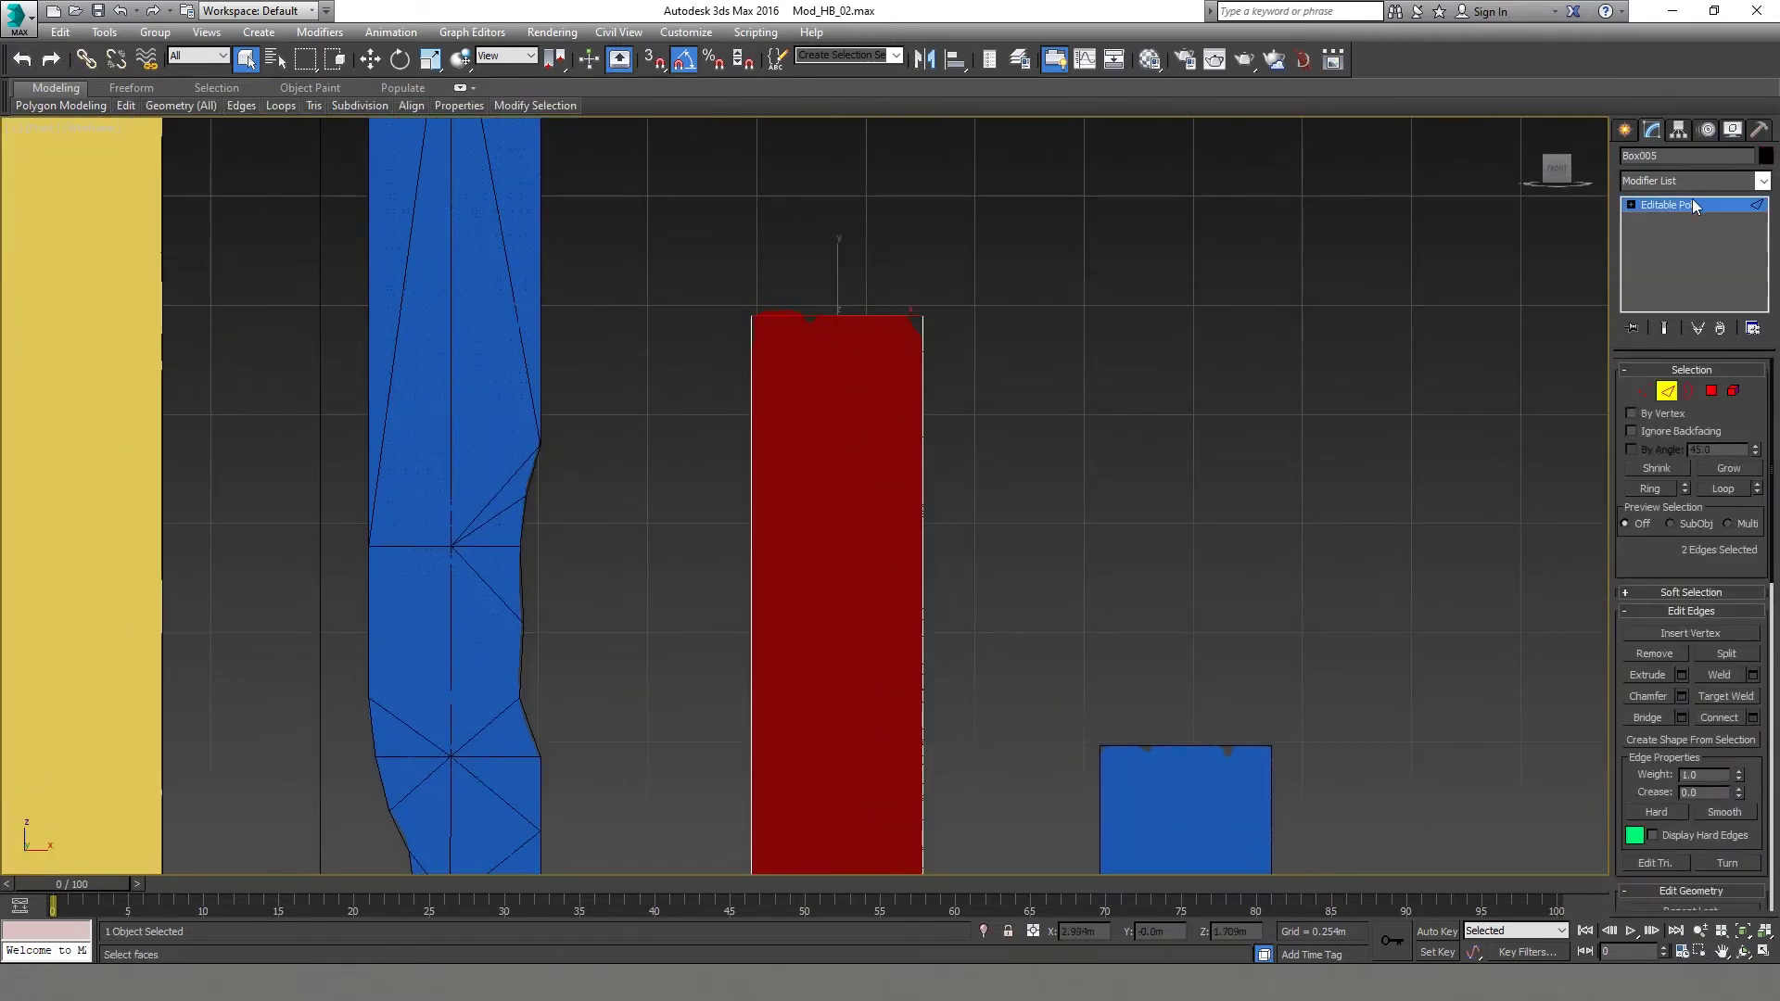
Reselect the whole blue plank and save the scene.
{"action": "left_click", "coordinate": [921, 287]}
{"action": "scroll", "coordinate": [889, 269], "scroll_direction": "up", "scroll_amount": 5}
{"action": "right_click", "coordinate": [954, 330]}
{"action": "key", "text": "ctrl+s"}
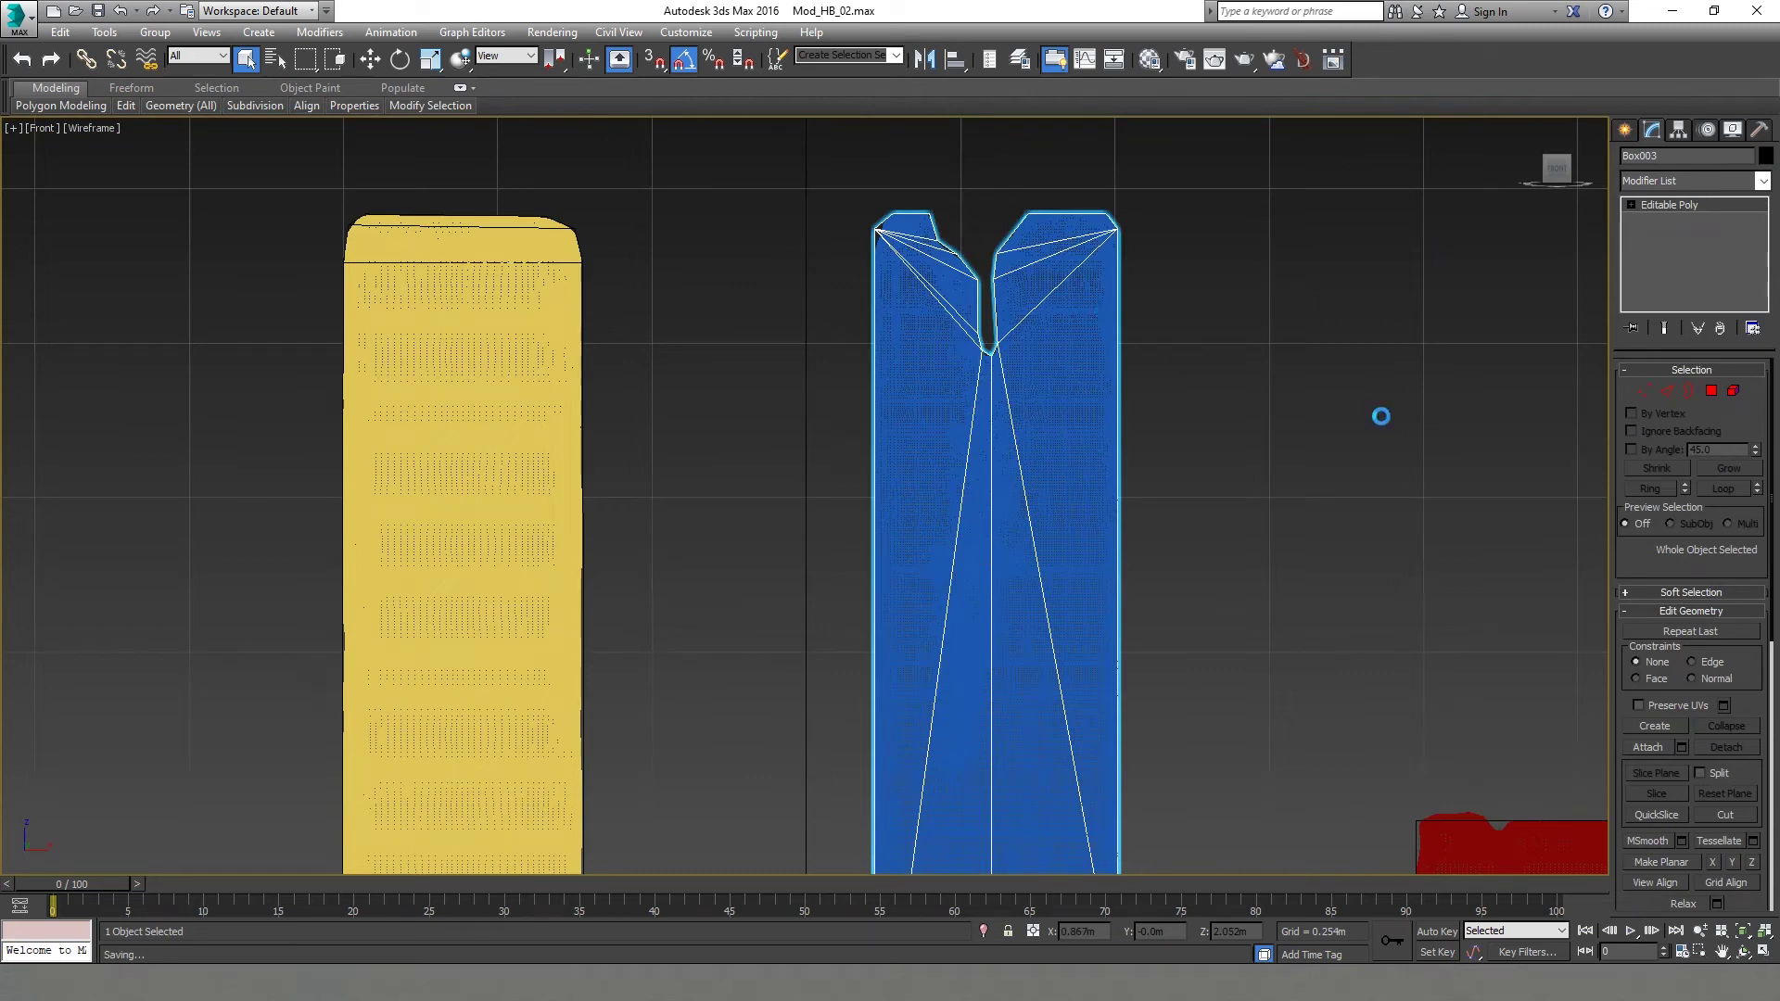
Add an Unwrap UVW modifier to the blue plank, select everything in its UV editor and apply flatten mapping.
{"action": "left_click", "coordinate": [1692, 182]}
{"action": "scroll", "coordinate": [1680, 463], "scroll_direction": "down", "scroll_amount": 10}
{"action": "left_click", "coordinate": [1674, 761]}
{"action": "left_click", "coordinate": [1694, 586]}
{"action": "key", "text": "ctrl+a"}
{"action": "left_click", "coordinate": [180, 113]}
{"action": "left_click", "coordinate": [215, 133]}
Select the long UV edges one after another to examine where they lie on the blue plank's sides.
{"action": "key", "text": "2"}
{"action": "left_click", "coordinate": [175, 501]}
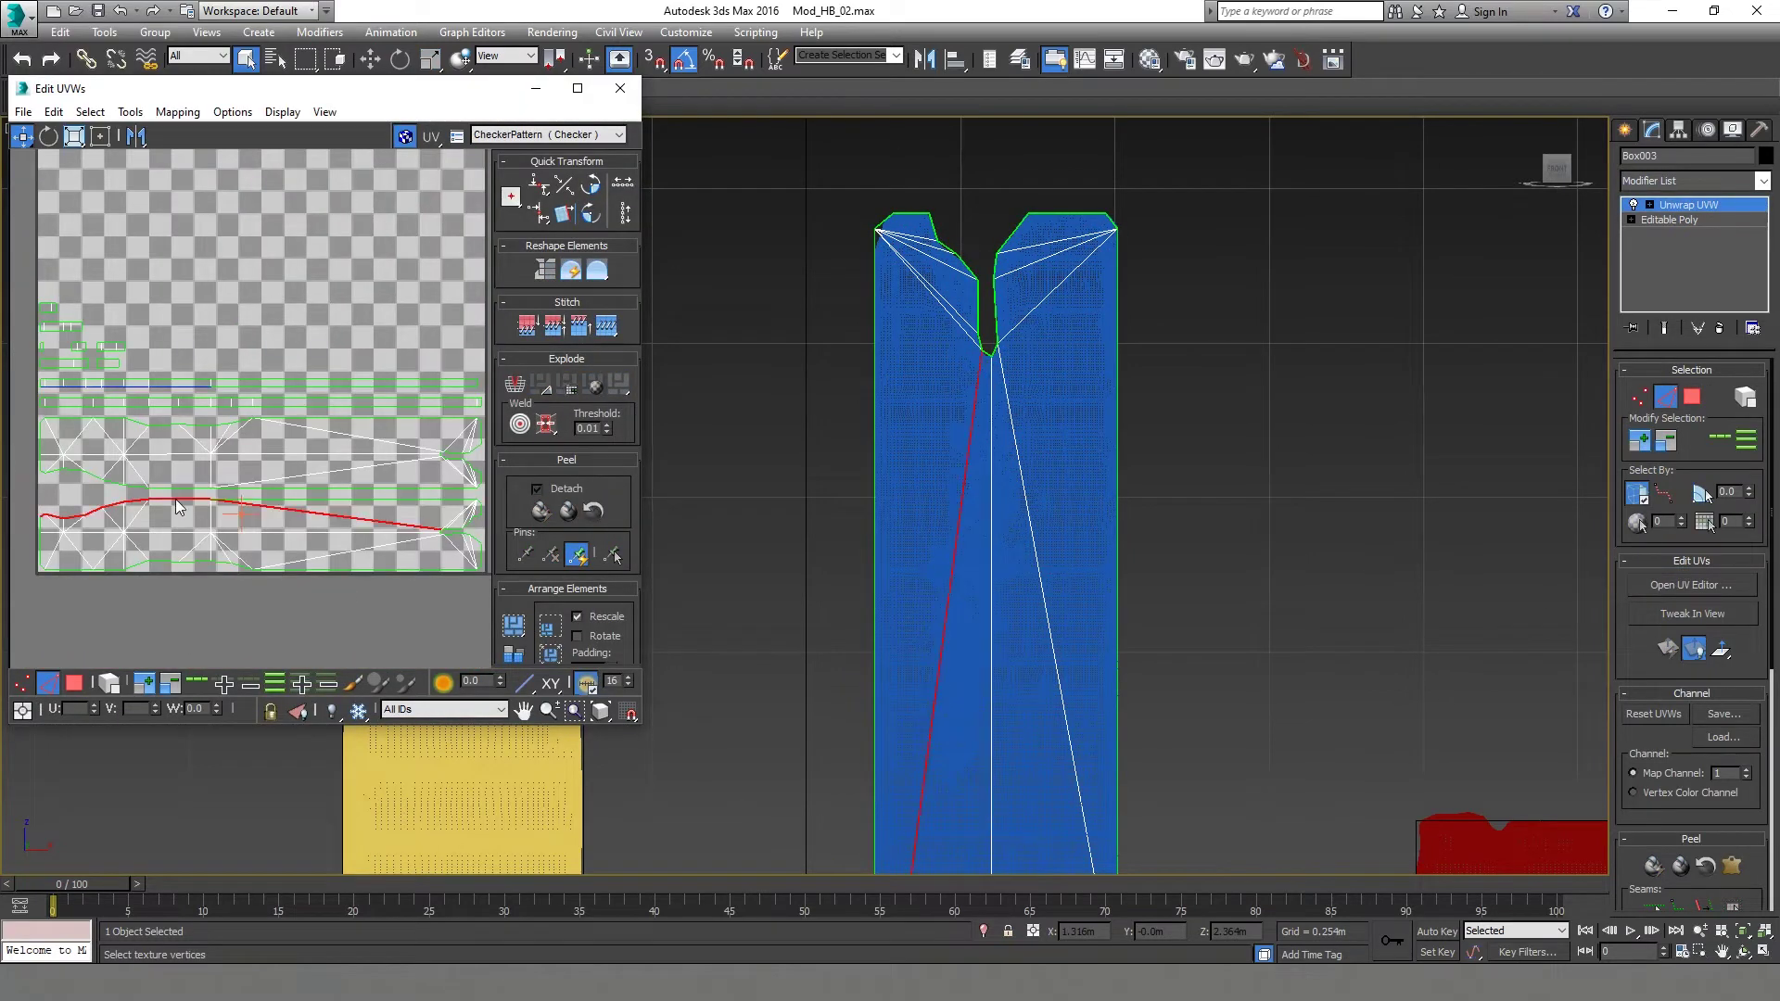
{"action": "left_click", "coordinate": [398, 524], "text": "alt"}
{"action": "middle_click_drag", "start_coordinate": [834, 565], "coordinate": [1017, 603], "text": "alt"}
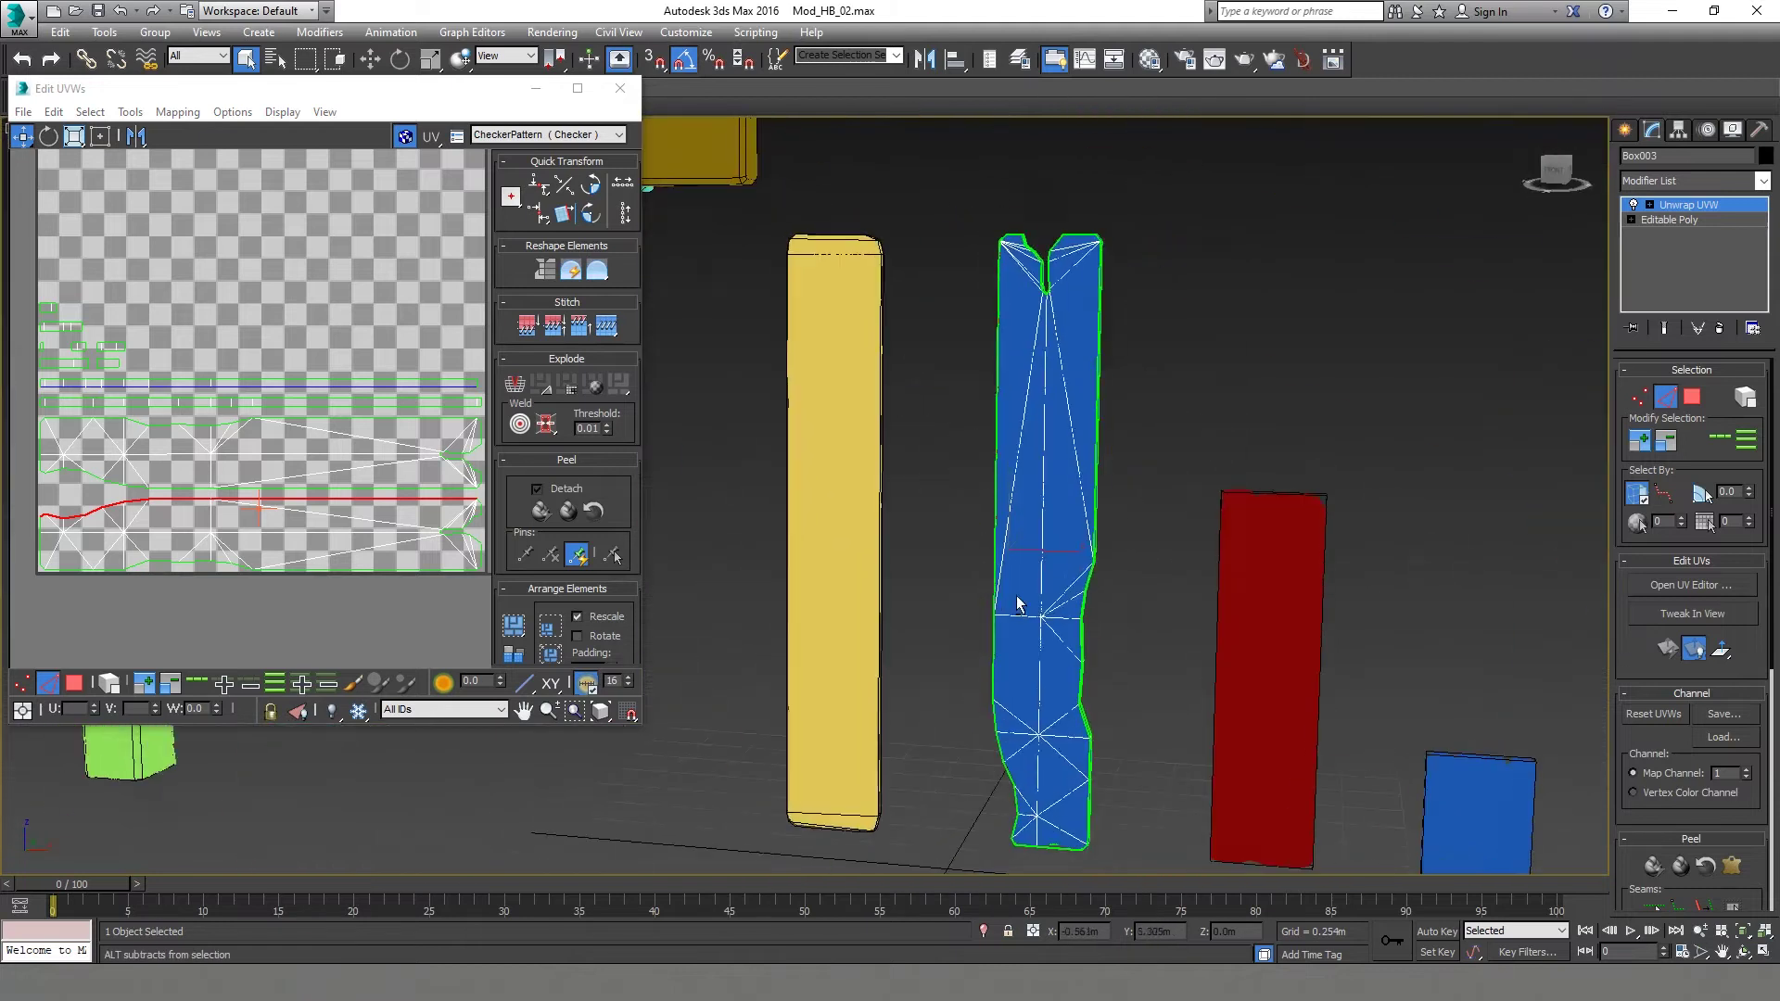
{"action": "scroll", "coordinate": [1085, 561], "scroll_direction": "up", "scroll_amount": 4}
{"action": "left_click", "coordinate": [1058, 476]}
{"action": "middle_click_drag", "start_coordinate": [1058, 491], "coordinate": [1038, 567], "text": "alt"}
{"action": "left_click", "coordinate": [1060, 578]}
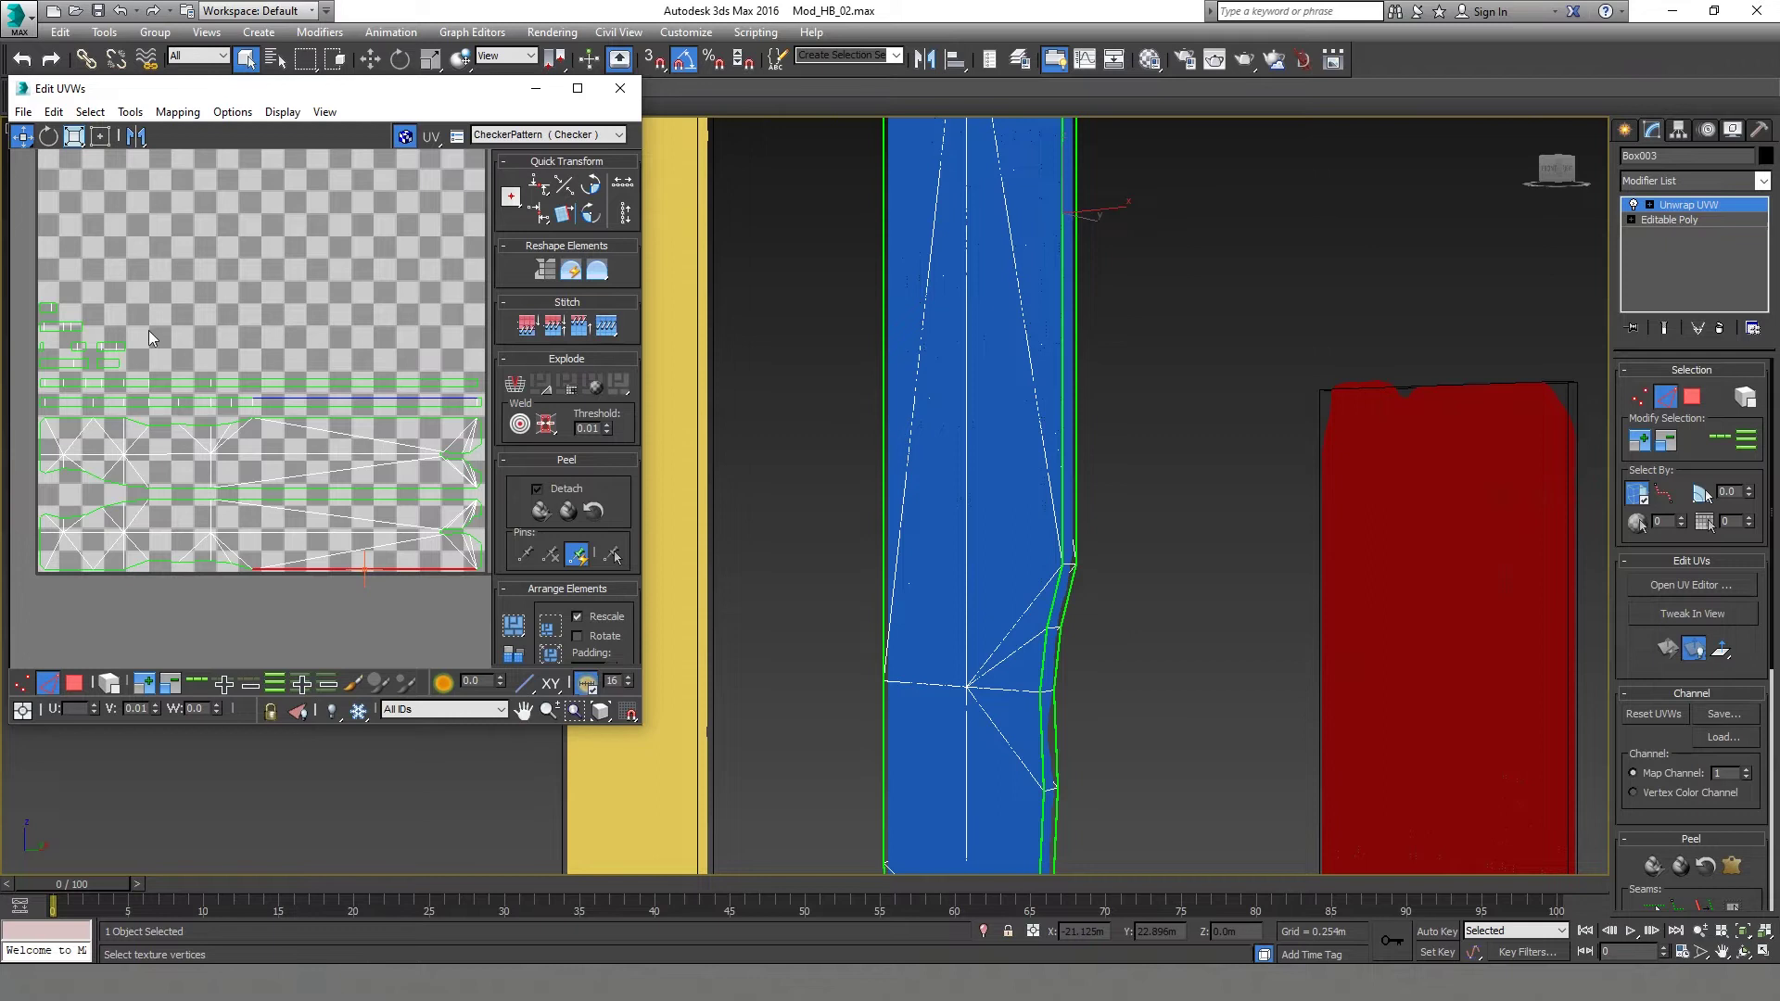
{"action": "scroll", "coordinate": [468, 474], "scroll_direction": "up", "scroll_amount": 3}
{"action": "scroll", "coordinate": [469, 474], "scroll_direction": "down", "scroll_amount": 5}
{"action": "scroll", "coordinate": [296, 422], "scroll_direction": "up", "scroll_amount": 5}
Select the end edges of the side strips to examine how they meet around the blue plank's foot.
{"action": "left_click", "coordinate": [309, 401]}
{"action": "scroll", "coordinate": [906, 417], "scroll_direction": "down", "scroll_amount": 6}
{"action": "scroll", "coordinate": [906, 417], "scroll_direction": "up", "scroll_amount": 6}
{"action": "middle_click_drag", "start_coordinate": [905, 417], "coordinate": [885, 557], "text": "alt"}
{"action": "middle_click_drag", "start_coordinate": [885, 593], "coordinate": [906, 648]}
{"action": "scroll", "coordinate": [871, 331], "scroll_direction": "down", "scroll_amount": 5}
{"action": "scroll", "coordinate": [905, 683], "scroll_direction": "up", "scroll_amount": 2}
{"action": "middle_click_drag", "start_coordinate": [353, 446], "coordinate": [302, 427]}
{"action": "scroll", "coordinate": [921, 680], "scroll_direction": "up", "scroll_amount": 3}
{"action": "left_click", "coordinate": [922, 679]}
{"action": "middle_click_drag", "start_coordinate": [918, 676], "coordinate": [742, 616], "text": "alt"}
{"action": "left_click", "coordinate": [707, 609]}
{"action": "scroll", "coordinate": [55, 454], "scroll_direction": "down", "scroll_amount": 3}
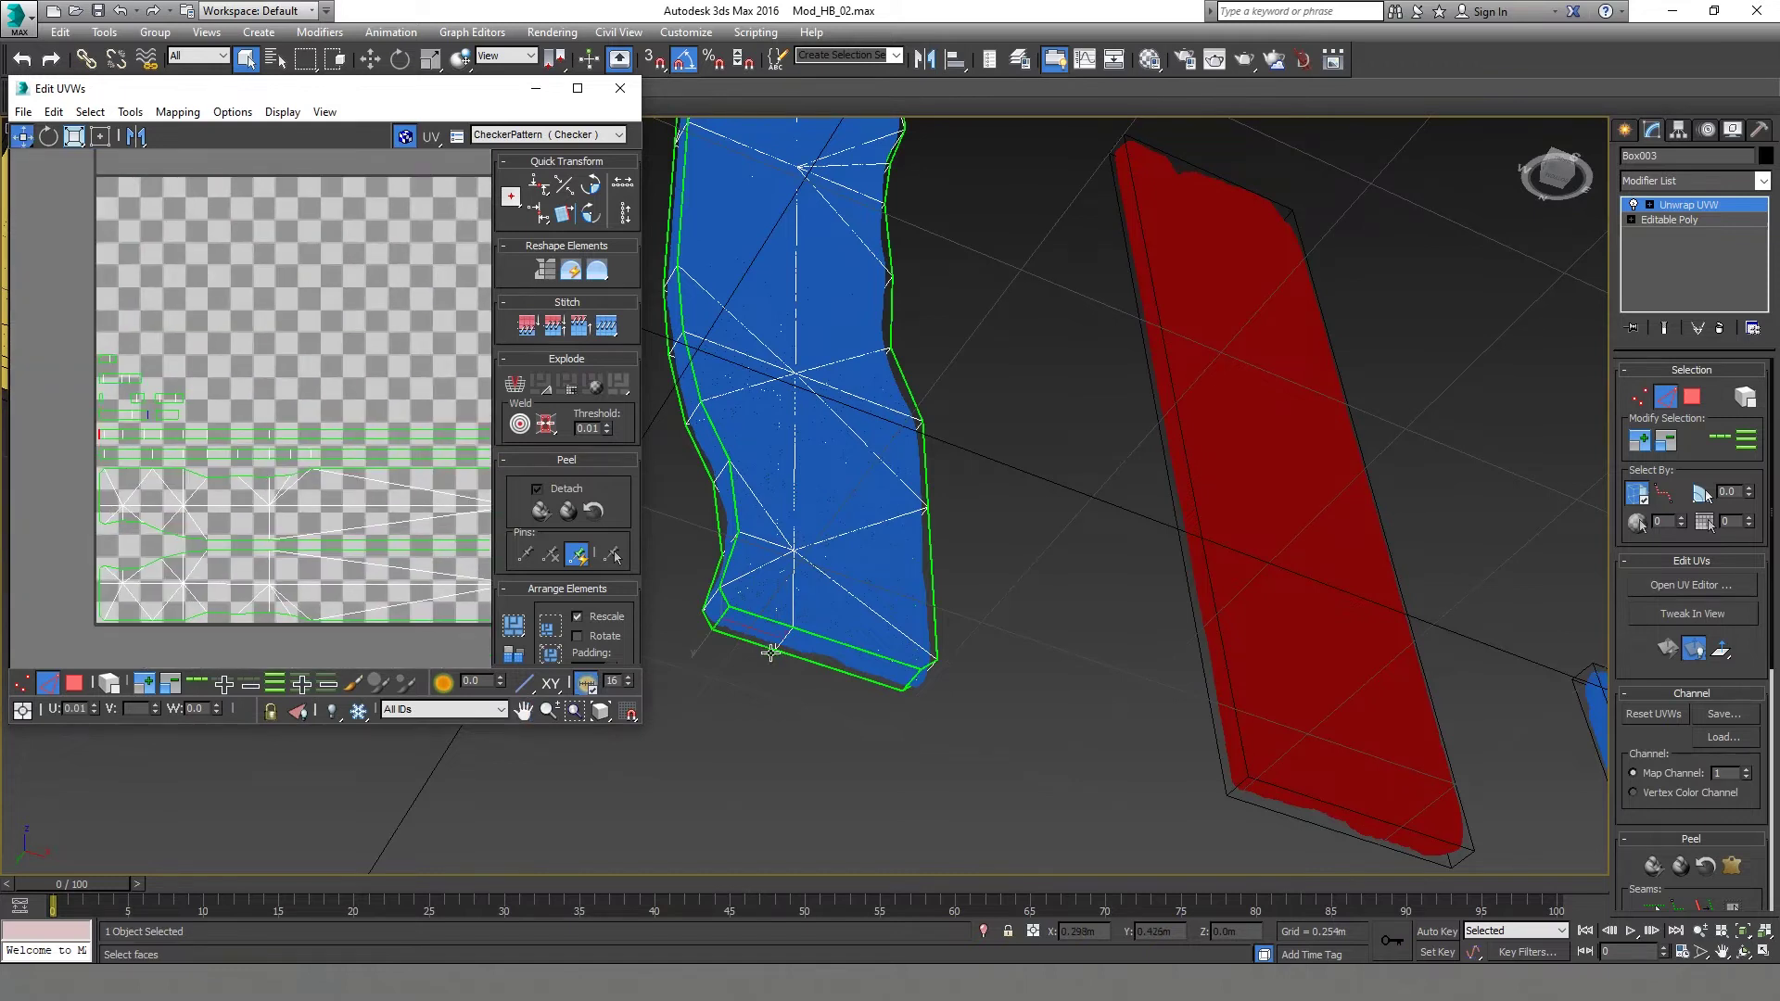
Stitch the separate UV islands of the notch's inner side faces into one strip.
{"action": "middle_click_drag", "start_coordinate": [811, 416], "coordinate": [865, 567]}
{"action": "scroll", "coordinate": [147, 404], "scroll_direction": "up", "scroll_amount": 3}
{"action": "double_click", "coordinate": [176, 398]}
{"action": "scroll", "coordinate": [942, 548], "scroll_direction": "down", "scroll_amount": 5}
{"action": "middle_click_drag", "start_coordinate": [927, 371], "coordinate": [816, 519], "text": "alt"}
{"action": "scroll", "coordinate": [816, 325], "scroll_direction": "up", "scroll_amount": 5}
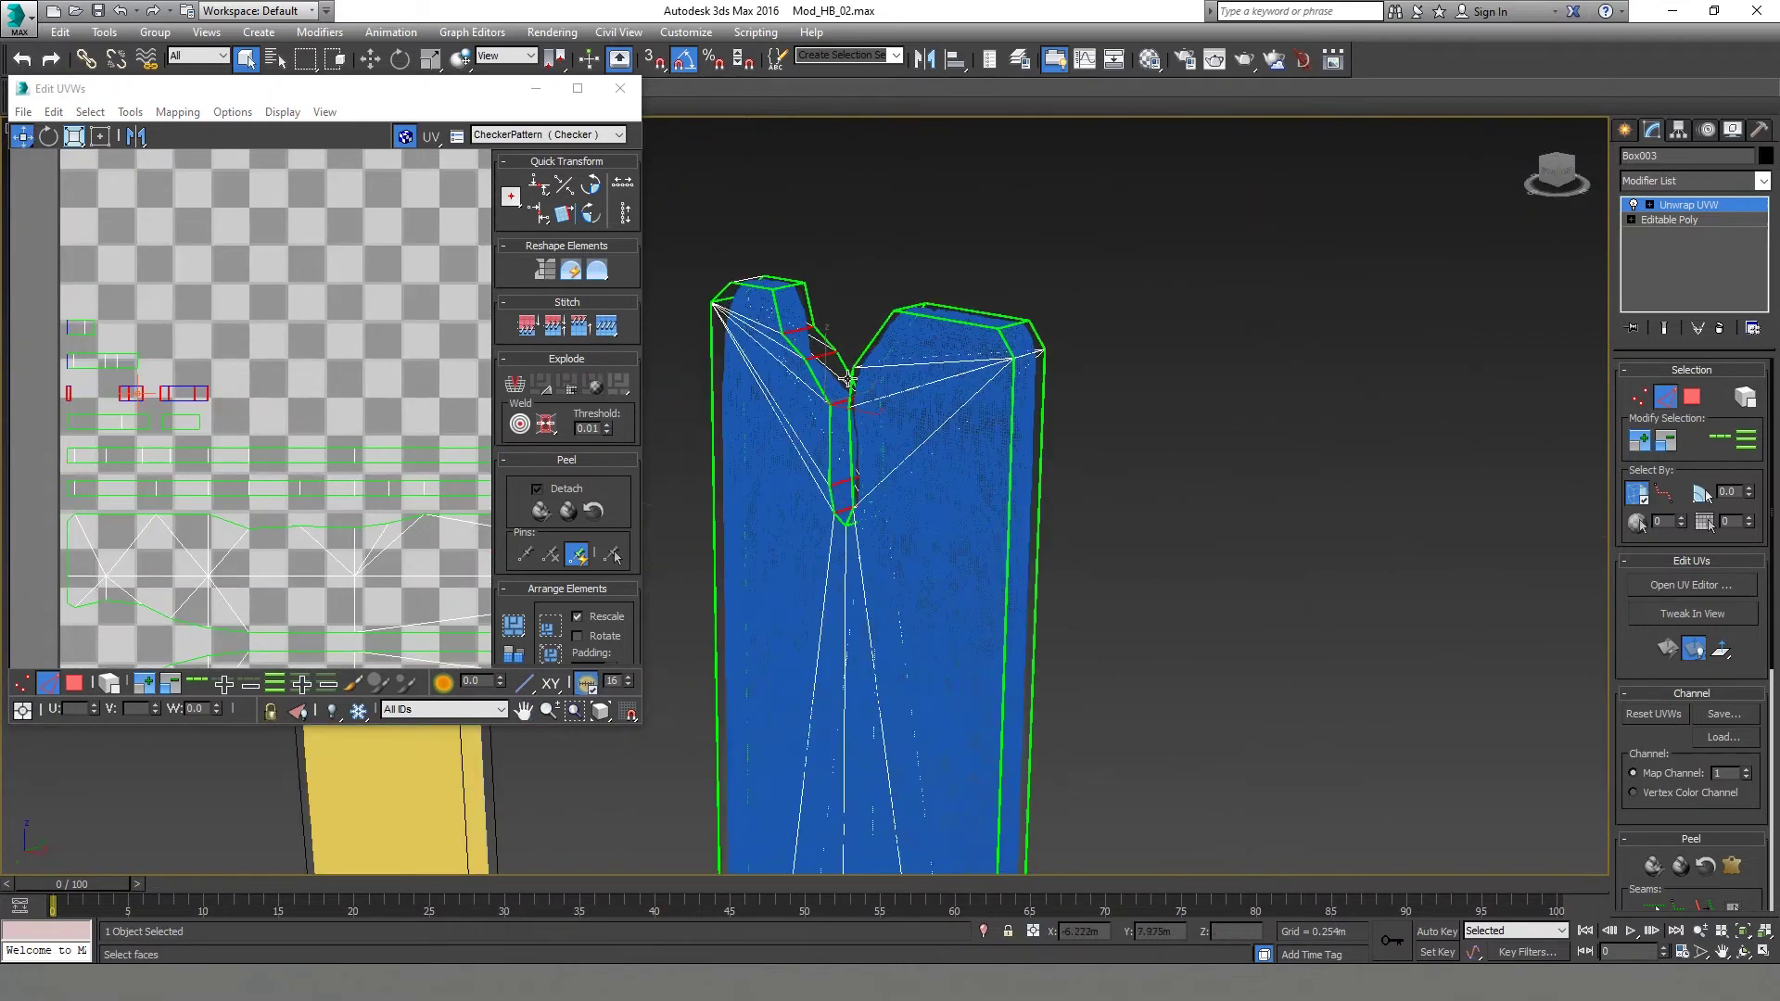
{"action": "left_click", "coordinate": [798, 326]}
{"action": "scroll", "coordinate": [128, 402], "scroll_direction": "up", "scroll_amount": 6}
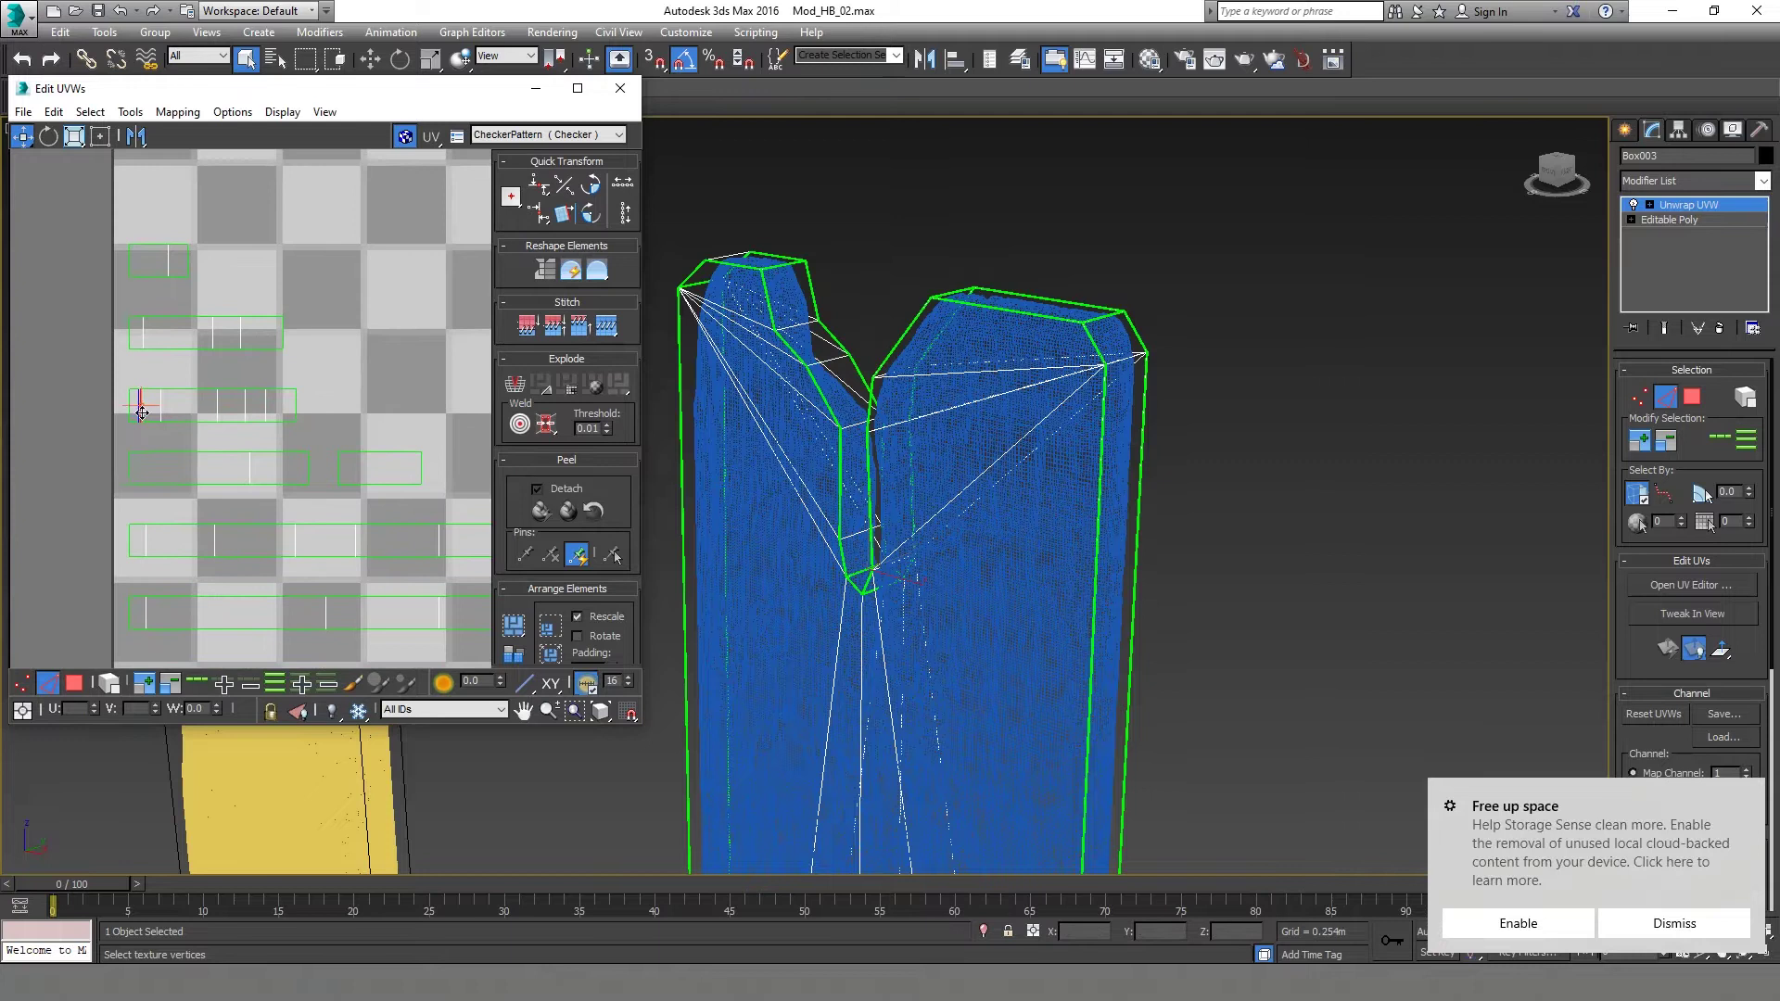
Find the edge matching the end of the notch strip and move the short side-face island sideways in the UV layout.
{"action": "middle_click_drag", "start_coordinate": [105, 472], "coordinate": [307, 484]}
{"action": "left_click", "coordinate": [184, 417]}
{"action": "scroll", "coordinate": [248, 437], "scroll_direction": "down", "scroll_amount": 4}
{"action": "middle_click_drag", "start_coordinate": [1010, 426], "coordinate": [1102, 461], "text": "alt"}
{"action": "scroll", "coordinate": [451, 470], "scroll_direction": "up", "scroll_amount": 1}
{"action": "left_click_drag", "start_coordinate": [450, 463], "coordinate": [226, 455]}
{"action": "scroll", "coordinate": [1004, 578], "scroll_direction": "down", "scroll_amount": 8}
{"action": "middle_click_drag", "start_coordinate": [1004, 578], "coordinate": [910, 411], "text": "alt"}
{"action": "scroll", "coordinate": [910, 411], "scroll_direction": "up", "scroll_amount": 4}
{"action": "scroll", "coordinate": [352, 556], "scroll_direction": "down", "scroll_amount": 2}
Shift the side-face strip further sideways in the UV layout and select its matching edge on the plank.
{"action": "middle_click_drag", "start_coordinate": [353, 556], "coordinate": [292, 467]}
{"action": "left_click", "coordinate": [74, 683]}
{"action": "left_click_drag", "start_coordinate": [358, 382], "coordinate": [219, 374]}
{"action": "scroll", "coordinate": [1027, 470], "scroll_direction": "down", "scroll_amount": 4}
{"action": "middle_click_drag", "start_coordinate": [1027, 471], "coordinate": [902, 531], "text": "alt"}
{"action": "scroll", "coordinate": [902, 530], "scroll_direction": "up", "scroll_amount": 5}
{"action": "left_click", "coordinate": [899, 531]}
Join the two notch side strips into one long UV island and select the sloped shoulder face at its end.
{"action": "middle_click_drag", "start_coordinate": [299, 454], "coordinate": [166, 407]}
{"action": "scroll", "coordinate": [167, 407], "scroll_direction": "down", "scroll_amount": 2}
{"action": "scroll", "coordinate": [902, 529], "scroll_direction": "down", "scroll_amount": 6}
{"action": "scroll", "coordinate": [829, 345], "scroll_direction": "up", "scroll_amount": 8}
{"action": "left_click", "coordinate": [829, 345]}
{"action": "scroll", "coordinate": [116, 345], "scroll_direction": "up", "scroll_amount": 5}
{"action": "middle_click_drag", "start_coordinate": [858, 357], "coordinate": [825, 616], "text": "alt"}
{"action": "left_click", "coordinate": [1034, 246]}
{"action": "scroll", "coordinate": [206, 370], "scroll_direction": "down", "scroll_amount": 2}
{"action": "left_click", "coordinate": [940, 292]}
Stitch the open end edges of the long notch strip to their matching neighbouring UV islands.
{"action": "left_click", "coordinate": [48, 683]}
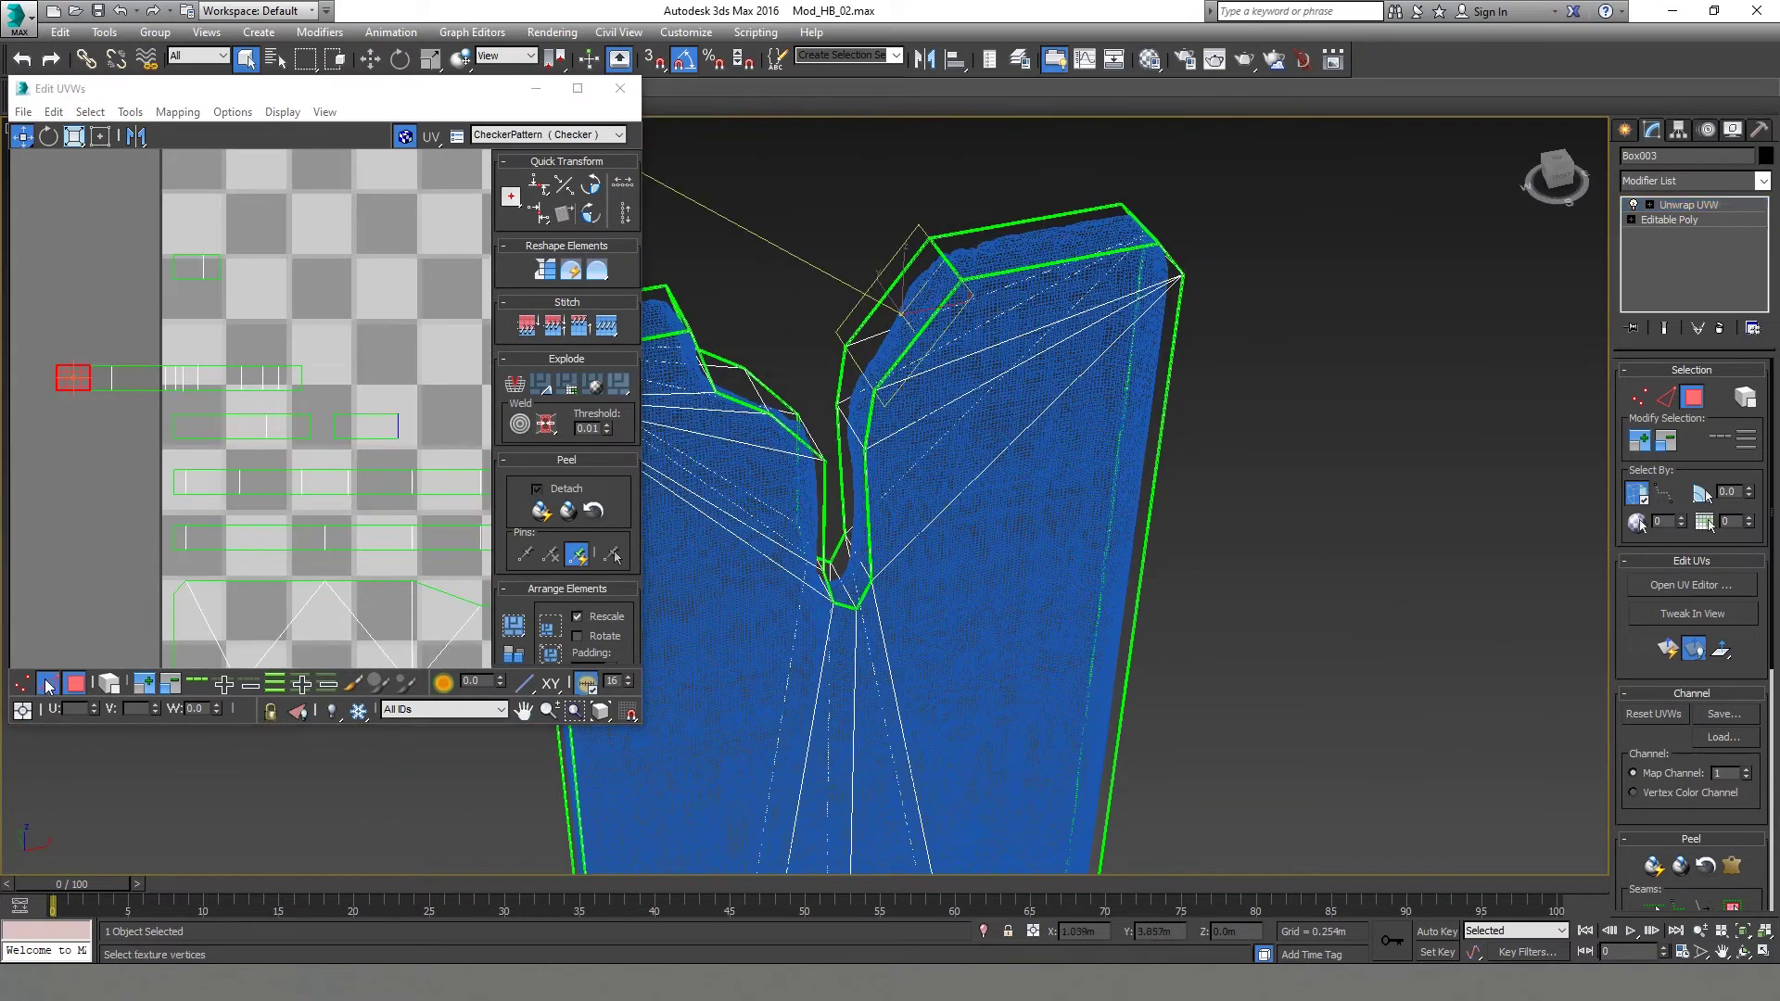
{"action": "middle_click_drag", "start_coordinate": [111, 417], "coordinate": [162, 420]}
{"action": "left_click", "coordinate": [107, 380]}
{"action": "right_click", "coordinate": [132, 363]}
{"action": "left_click", "coordinate": [88, 440]}
{"action": "scroll", "coordinate": [369, 408], "scroll_direction": "down", "scroll_amount": 3}
{"action": "middle_click_drag", "start_coordinate": [369, 407], "coordinate": [270, 379]}
{"action": "left_click", "coordinate": [206, 371]}
{"action": "right_click", "coordinate": [219, 363]}
{"action": "left_click", "coordinate": [182, 449]}
Select the remaining strip edge and examine where it meets the lower end of the blue plank.
{"action": "left_click", "coordinate": [270, 378]}
{"action": "scroll", "coordinate": [991, 456], "scroll_direction": "down", "scroll_amount": 4}
{"action": "middle_click_drag", "start_coordinate": [991, 454], "coordinate": [723, 436], "text": "alt"}
{"action": "scroll", "coordinate": [978, 704], "scroll_direction": "down", "scroll_amount": 6}
{"action": "middle_click_drag", "start_coordinate": [973, 788], "coordinate": [936, 417]}
{"action": "scroll", "coordinate": [337, 516], "scroll_direction": "down", "scroll_amount": 4}
{"action": "middle_click_drag", "start_coordinate": [338, 517], "coordinate": [141, 419]}
Select all of the blue plank's UV faces and pack the islands in the UV layout.
{"action": "left_click", "coordinate": [75, 683]}
{"action": "key", "text": "ctrl+a"}
{"action": "left_click", "coordinate": [130, 112]}
{"action": "left_click", "coordinate": [158, 423]}
{"action": "left_click", "coordinate": [155, 170]}
{"action": "left_click", "coordinate": [132, 185]}
{"action": "left_click", "coordinate": [219, 248]}
{"action": "left_click", "coordinate": [257, 137]}
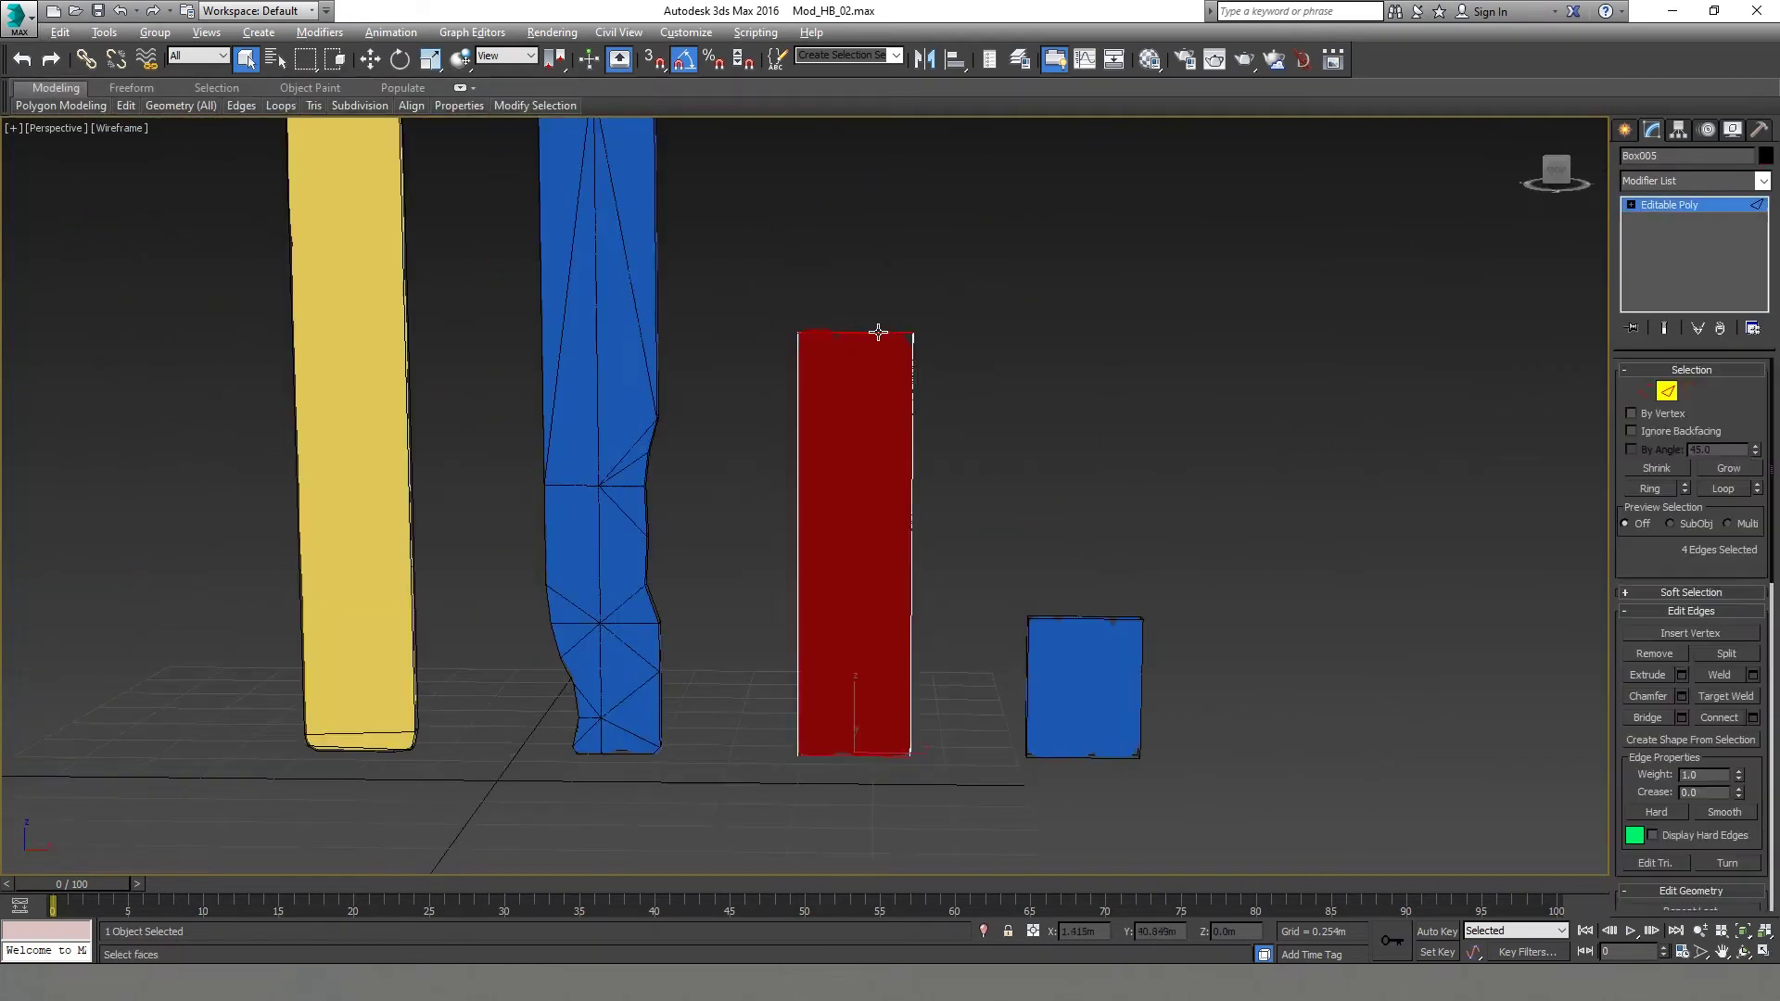
Connect a lengthwise edge loop through the red plank and shift its ends to the nicks at both ends.
{"action": "key", "text": "f"}
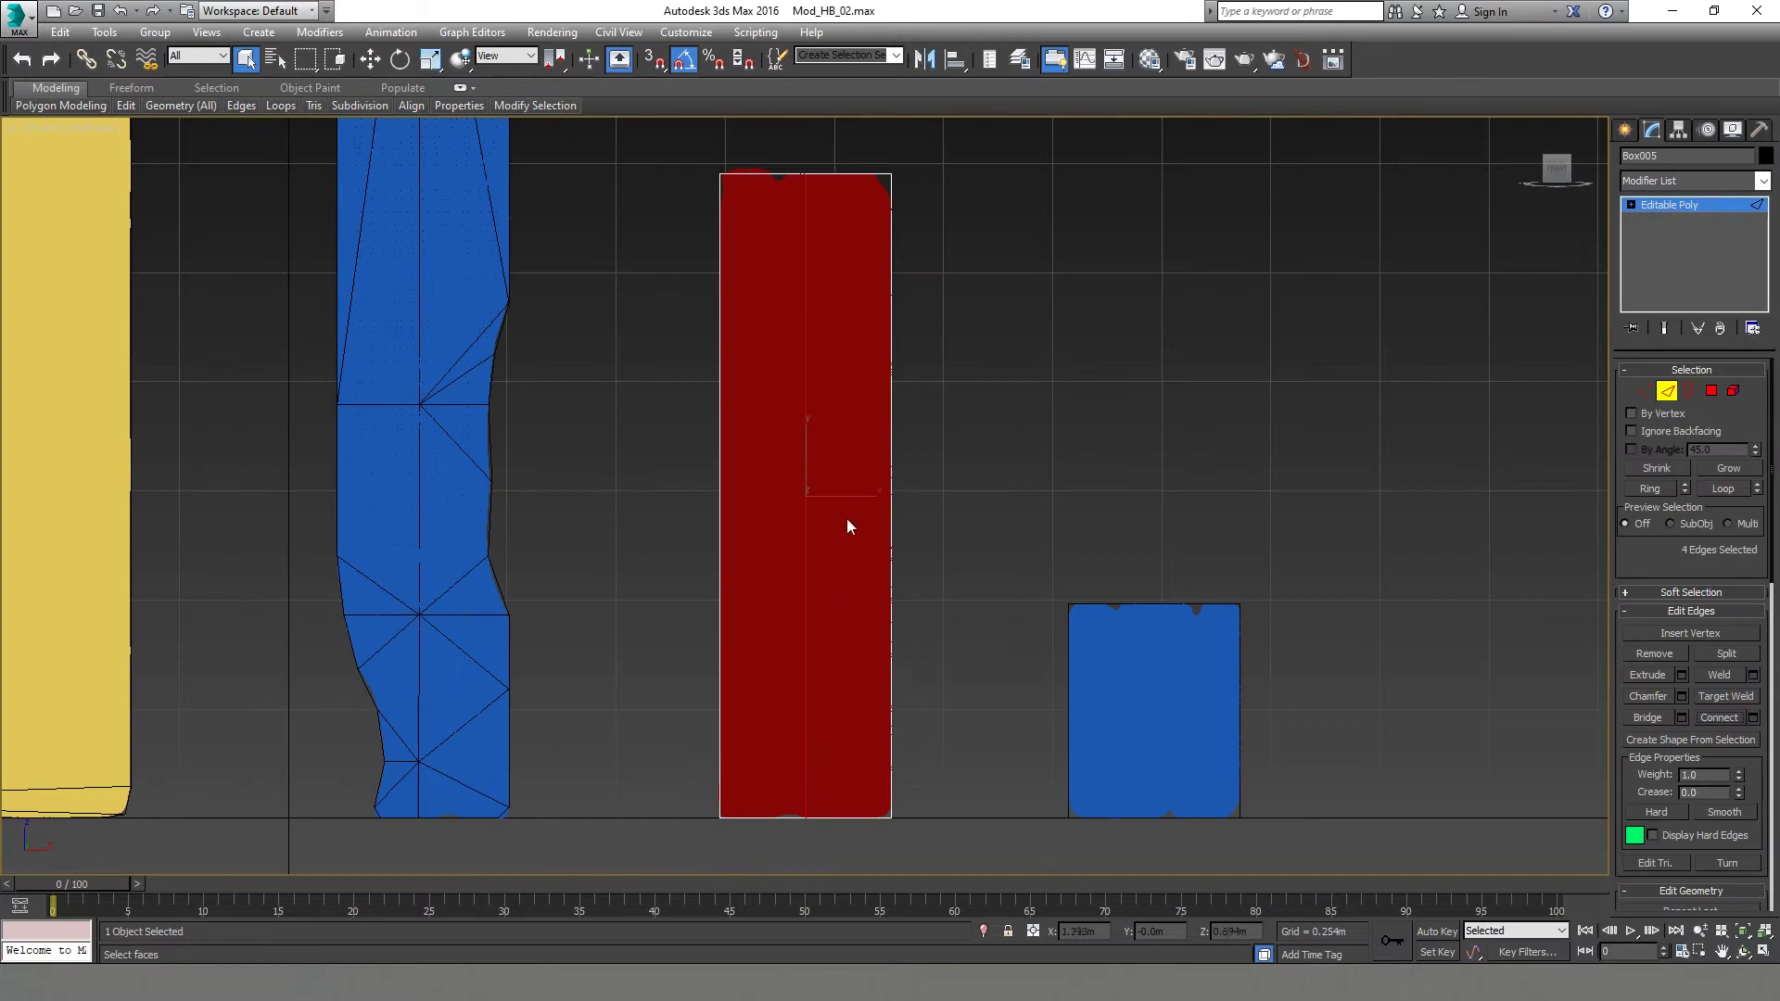
{"action": "key", "text": "1"}
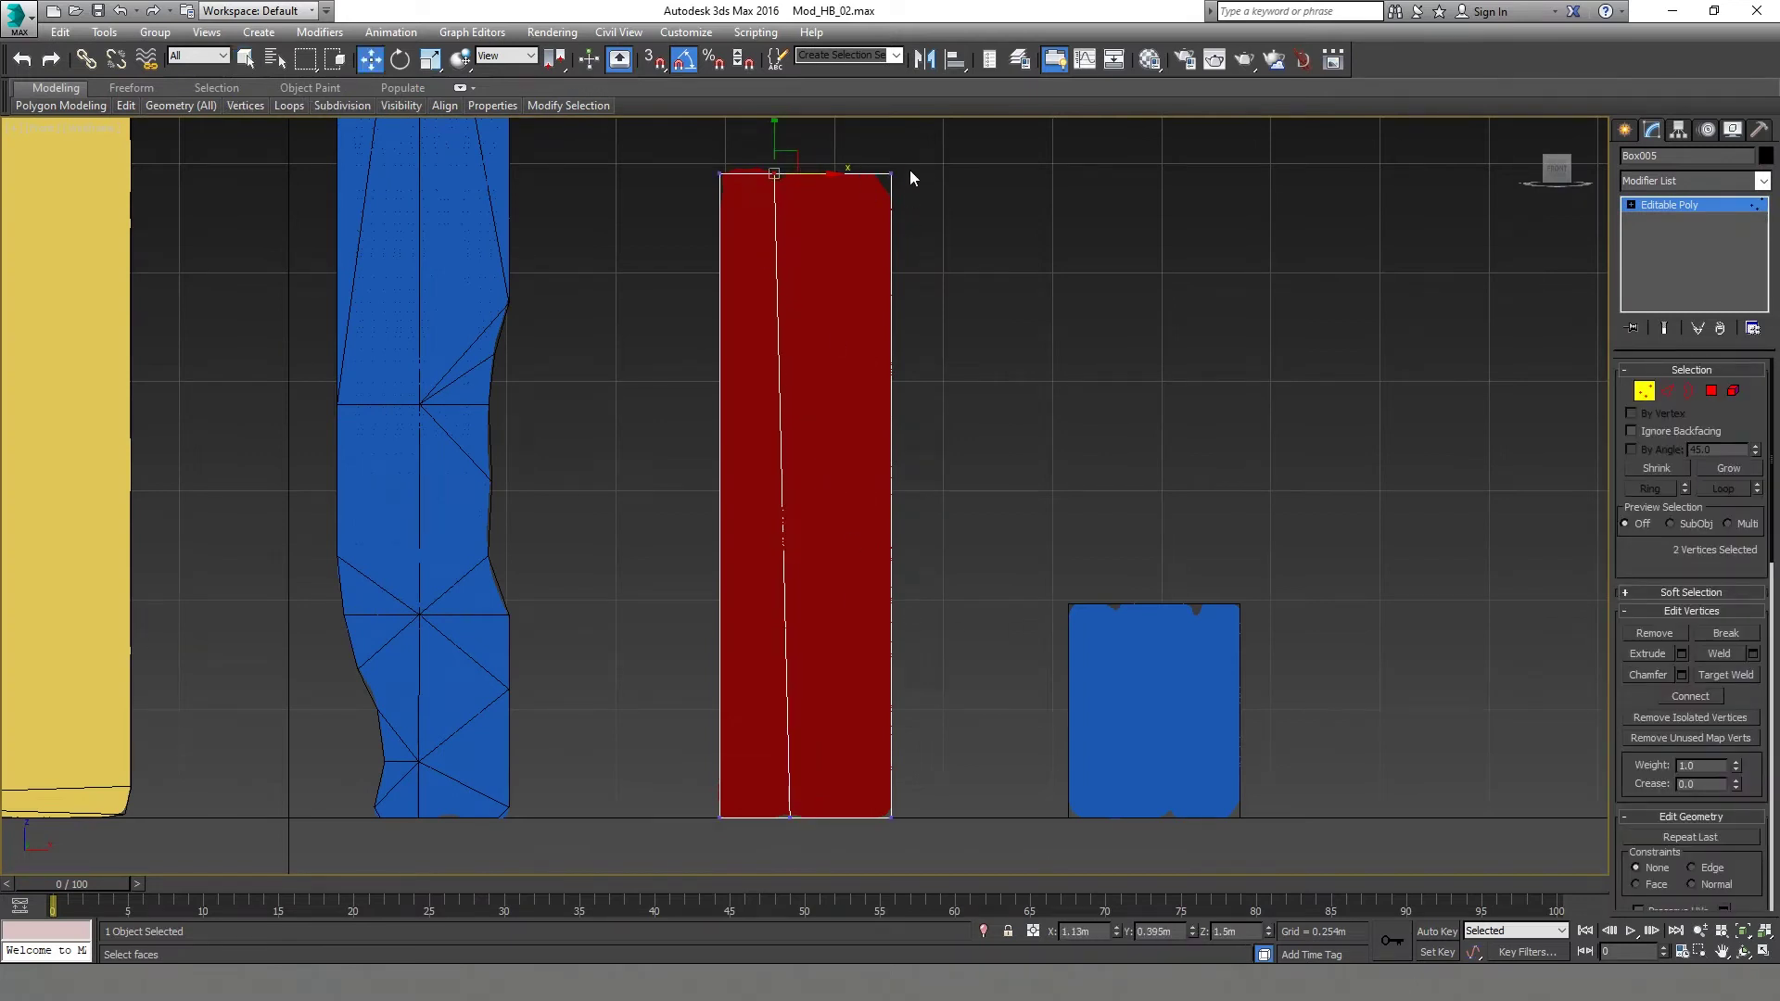
Chamfer the red plank's upper corner on the side facing the small blue block and fit its vertices to the high-poly outline.
{"action": "scroll", "coordinate": [904, 170], "scroll_direction": "up", "scroll_amount": 3}
{"action": "key", "text": "2"}
{"action": "left_click", "coordinate": [1679, 698]}
{"action": "left_click", "coordinate": [812, 666]}
{"action": "key", "text": "1"}
{"action": "left_click_drag", "start_coordinate": [904, 191], "coordinate": [866, 232]}
{"action": "left_click_drag", "start_coordinate": [882, 170], "coordinate": [882, 186]}
Chamfer the red plank's lower corner on the same side and fit its vertices to the high-poly outline.
{"action": "scroll", "coordinate": [882, 187], "scroll_direction": "down", "scroll_amount": 2}
{"action": "middle_click_drag", "start_coordinate": [956, 796], "coordinate": [857, 333]}
{"action": "scroll", "coordinate": [797, 646], "scroll_direction": "up", "scroll_amount": 3}
{"action": "key", "text": "2"}
{"action": "left_click_drag", "start_coordinate": [755, 640], "coordinate": [790, 493]}
{"action": "left_click", "coordinate": [1680, 698]}
{"action": "left_click", "coordinate": [812, 666]}
{"action": "key", "text": "1"}
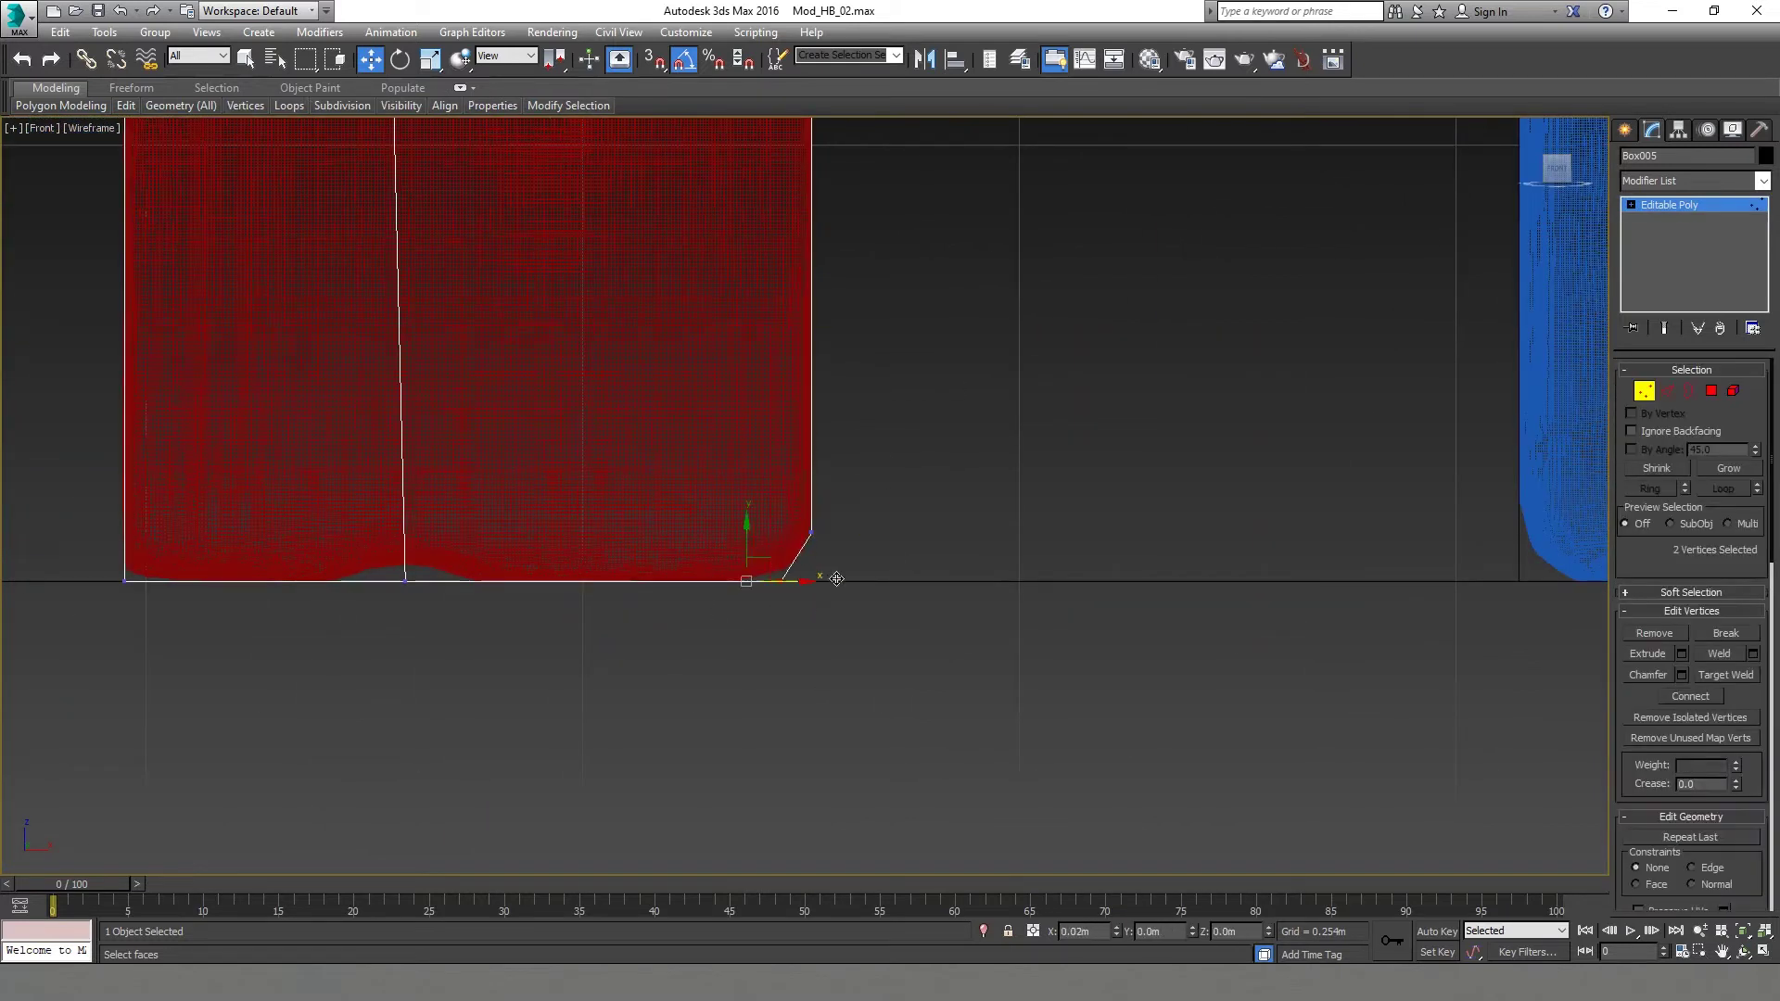
Connect the end edges on the unchamfered side of the red plank to add a second lengthwise edge loop beside the nicks.
{"action": "middle_click_drag", "start_coordinate": [418, 569], "coordinate": [545, 591]}
{"action": "key", "text": "2"}
{"action": "left_click_drag", "start_coordinate": [468, 623], "coordinate": [413, 580]}
{"action": "scroll", "coordinate": [740, 581], "scroll_direction": "down", "scroll_amount": 8}
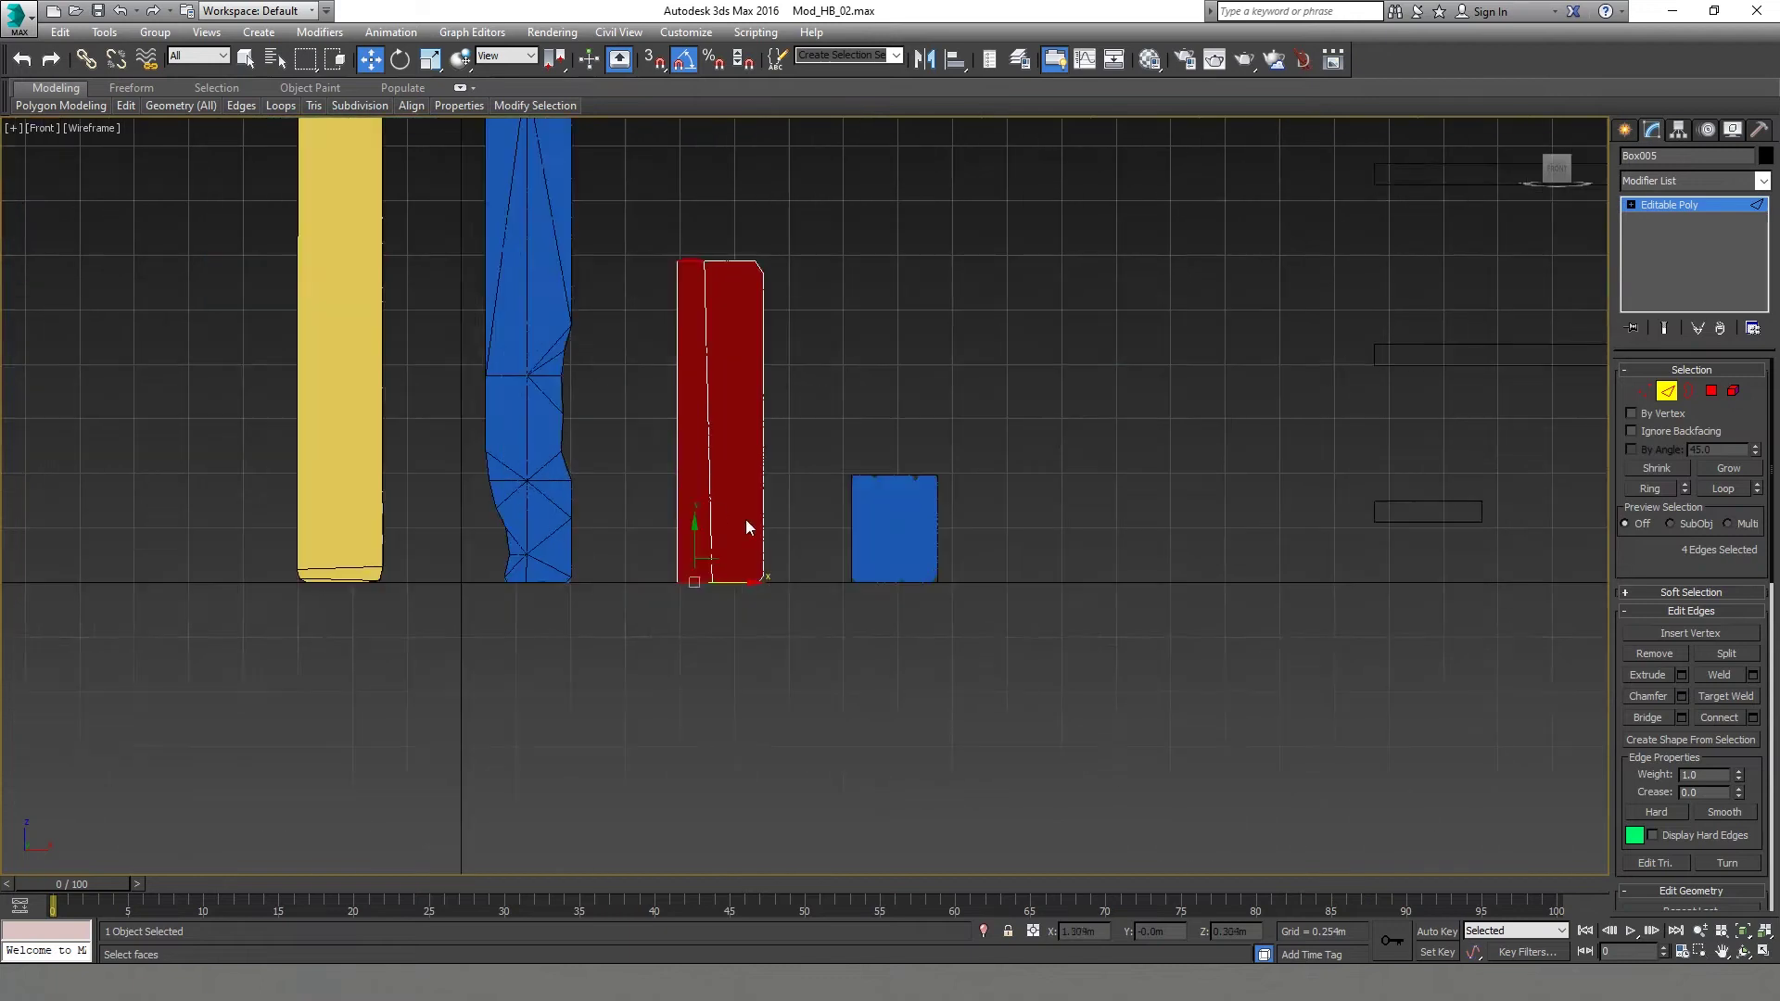
{"action": "left_click_drag", "start_coordinate": [699, 243], "coordinate": [684, 276], "text": "ctrl"}
{"action": "left_click", "coordinate": [1708, 718]}
{"action": "scroll", "coordinate": [706, 582], "scroll_direction": "up", "scroll_amount": 3}
{"action": "left_click_drag", "start_coordinate": [753, 556], "coordinate": [782, 615]}
{"action": "scroll", "coordinate": [766, 584], "scroll_direction": "up", "scroll_amount": 7}
{"action": "key", "text": "1"}
{"action": "key", "text": "2"}
Connect the end edges on the chamfered side of the red plank to add a third lengthwise edge loop.
{"action": "left_click_drag", "start_coordinate": [691, 508], "coordinate": [703, 647]}
{"action": "key", "text": "2"}
{"action": "key", "text": "2"}
{"action": "key", "text": "2"}
{"action": "key", "text": "2"}
{"action": "scroll", "coordinate": [879, 577], "scroll_direction": "down", "scroll_amount": 8}
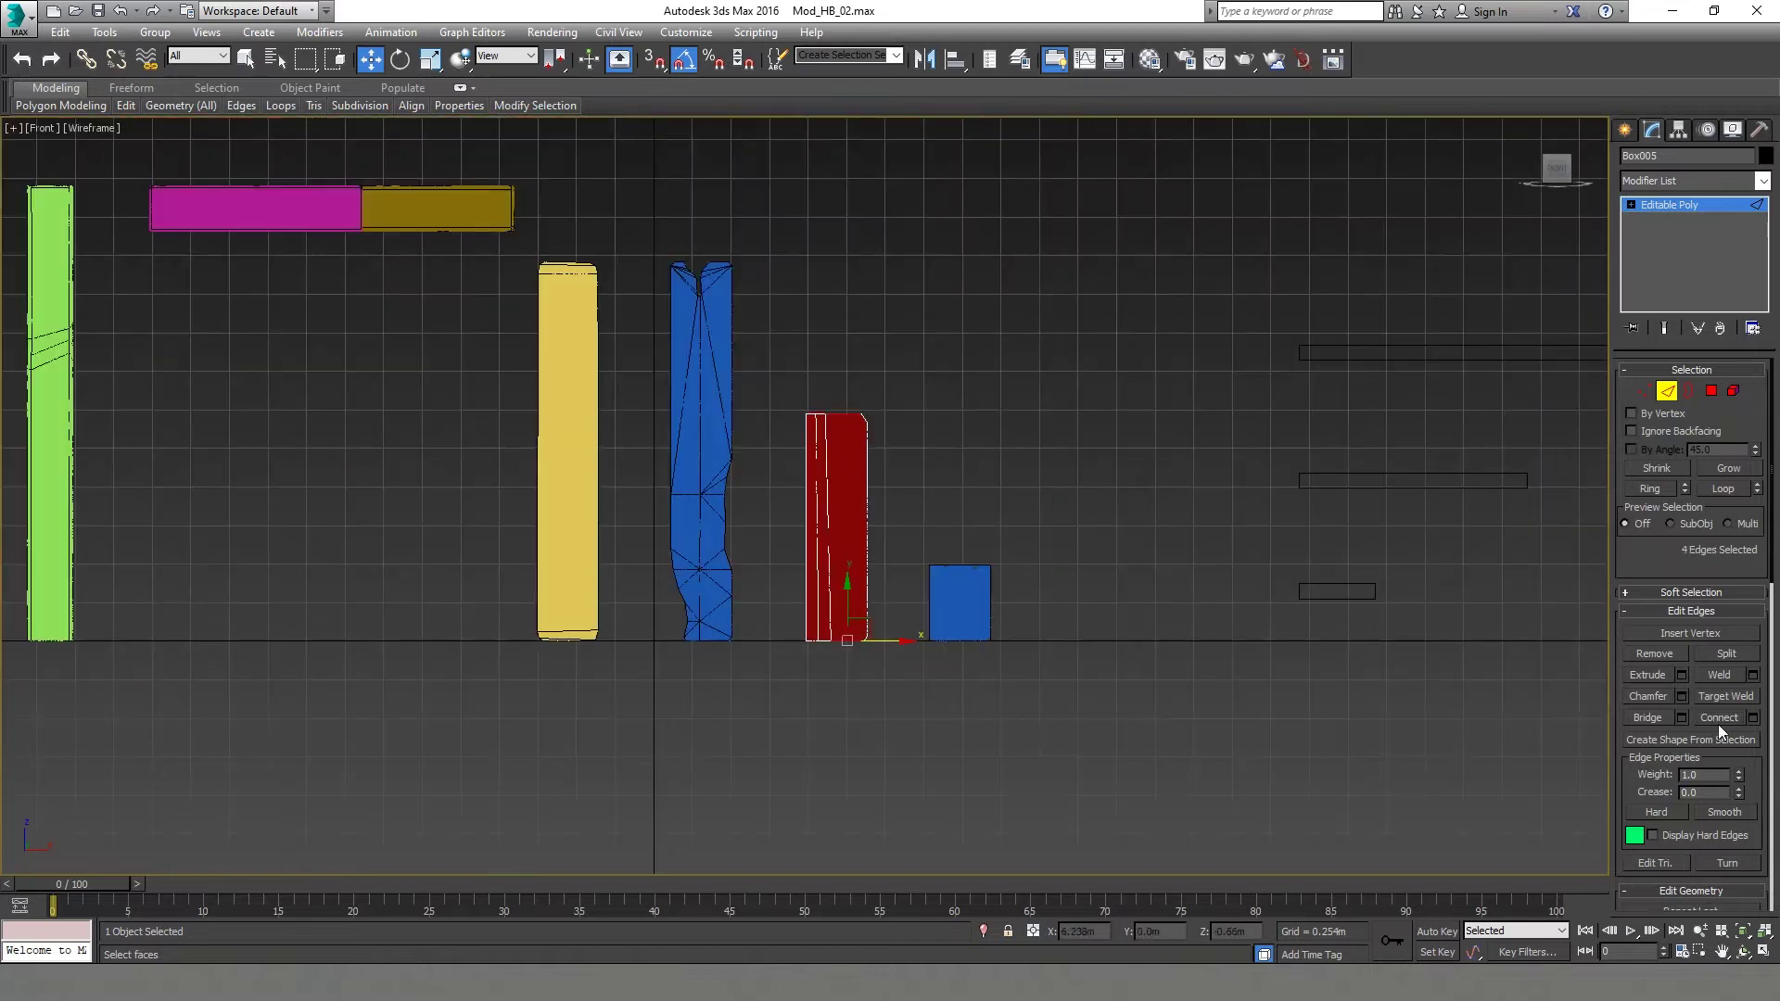
{"action": "scroll", "coordinate": [847, 635], "scroll_direction": "up", "scroll_amount": 9}
Move the loops' end vertices to bracket the red plank's nicks and shape a V-shaped notch in its upper end.
{"action": "key", "text": "1"}
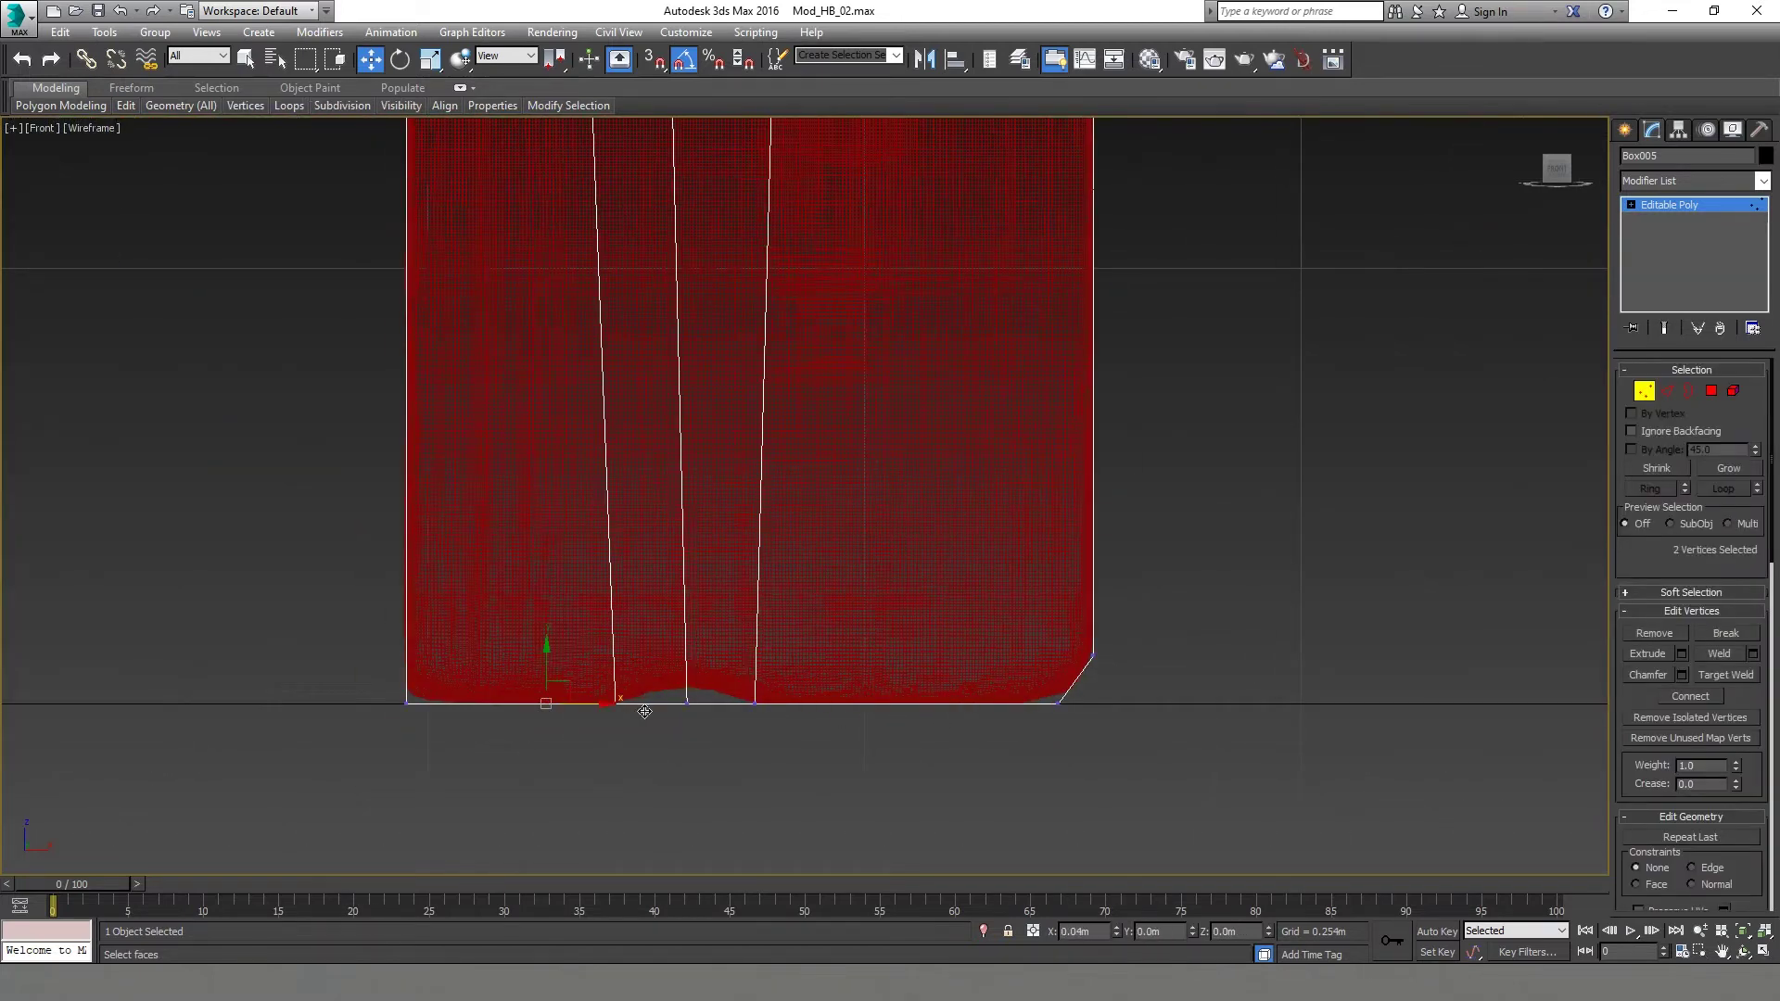
{"action": "scroll", "coordinate": [644, 711], "scroll_direction": "down", "scroll_amount": 5}
{"action": "scroll", "coordinate": [616, 464], "scroll_direction": "up", "scroll_amount": 5}
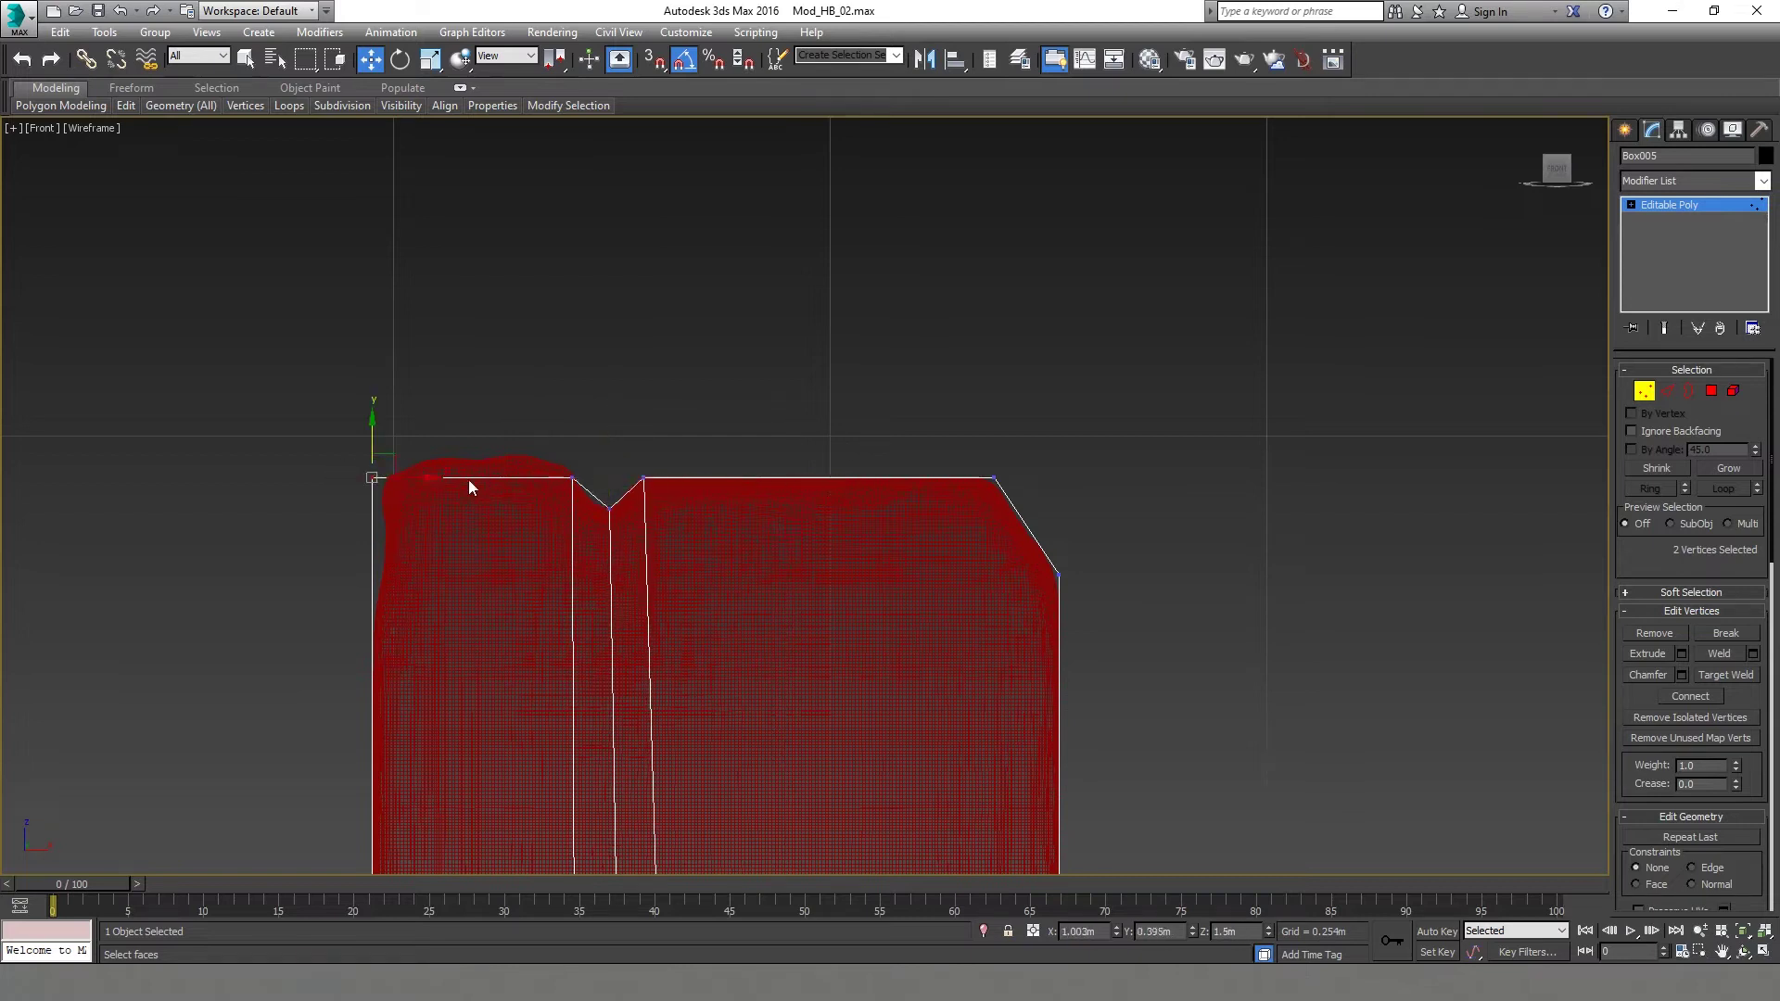
Chamfer the red plank's remaining upper corner and fit its vertices to the high-poly outline.
{"action": "key", "text": "2"}
{"action": "key", "text": "1"}
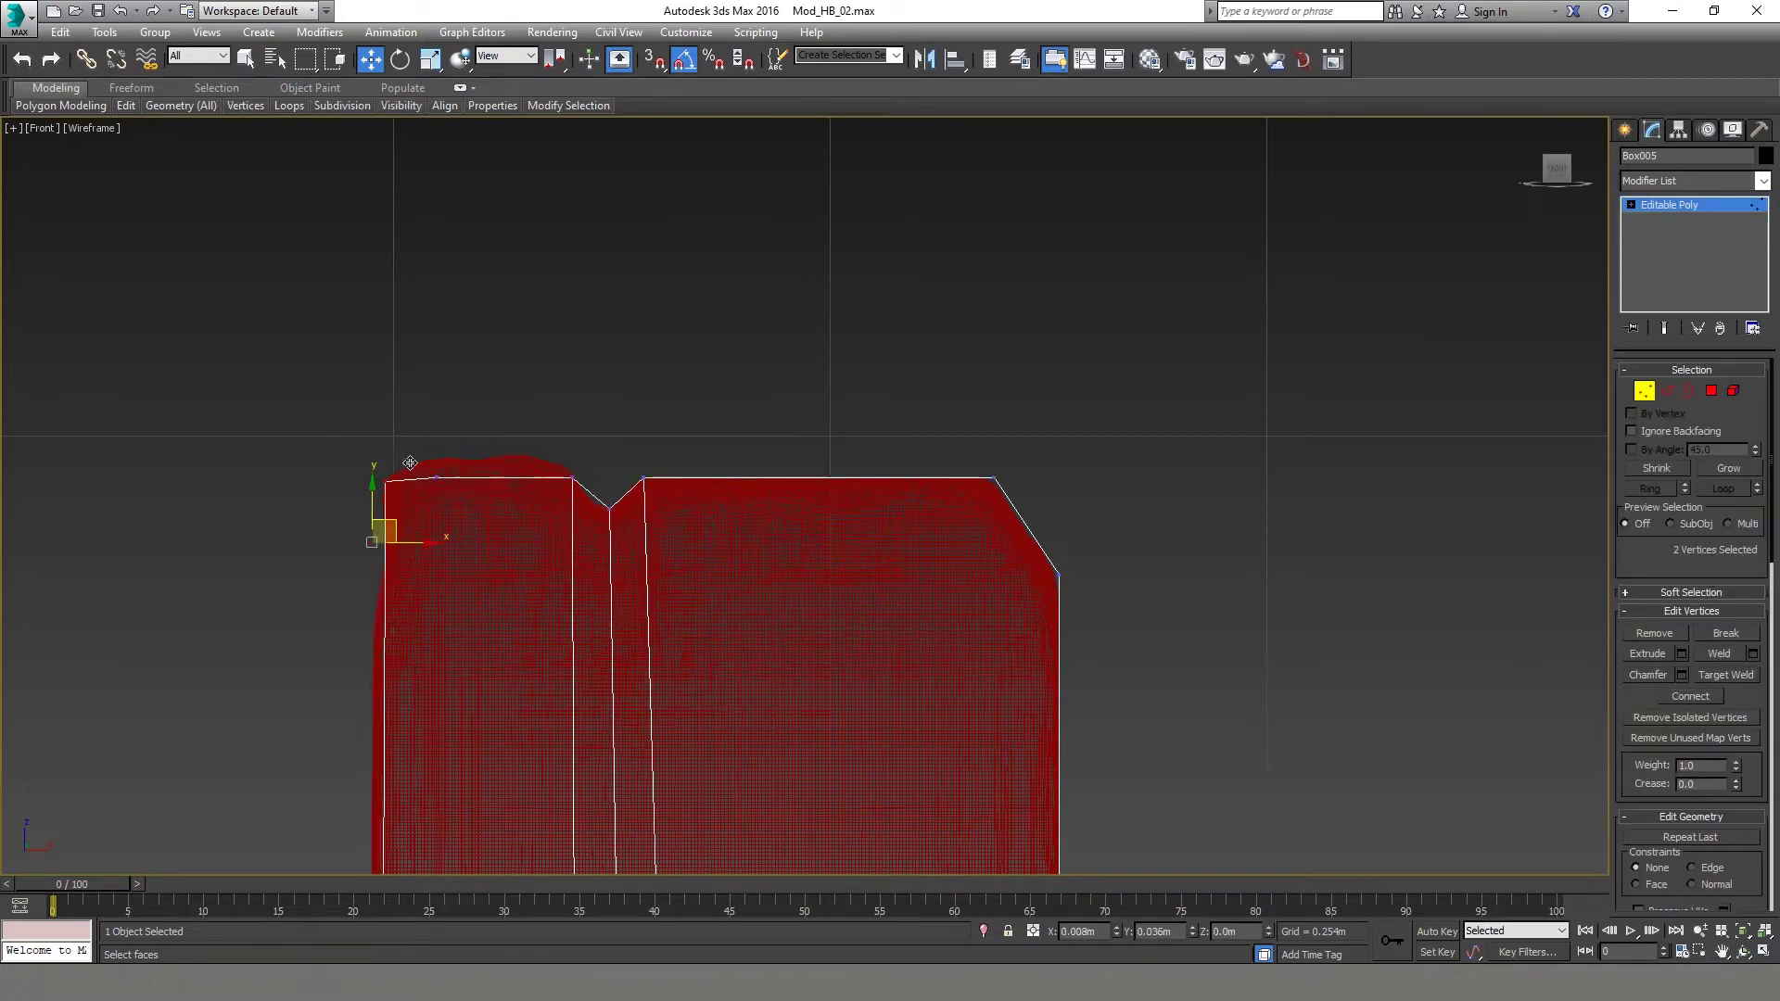
{"action": "left_click_drag", "start_coordinate": [592, 468], "coordinate": [663, 499]}
{"action": "middle_click_drag", "start_coordinate": [723, 585], "coordinate": [739, 429]}
{"action": "scroll", "coordinate": [739, 429], "scroll_direction": "down", "scroll_amount": 5}
{"action": "scroll", "coordinate": [682, 505], "scroll_direction": "up", "scroll_amount": 3}
{"action": "left_click_drag", "start_coordinate": [651, 547], "coordinate": [672, 472]}
{"action": "middle_click_drag", "start_coordinate": [696, 242], "coordinate": [684, 602]}
{"action": "scroll", "coordinate": [692, 620], "scroll_direction": "down", "scroll_amount": 4}
Convert the red plank to Editable Poly, add an Unwrap UVW modifier and open its UV layout for editing.
{"action": "key", "text": "p"}
{"action": "scroll", "coordinate": [683, 528], "scroll_direction": "down", "scroll_amount": 3}
{"action": "middle_click_drag", "start_coordinate": [684, 602], "coordinate": [703, 554], "text": "alt"}
{"action": "right_click", "coordinate": [707, 547]}
{"action": "mouse_move", "coordinate": [755, 737]}
{"action": "left_click", "coordinate": [969, 751]}
{"action": "left_click", "coordinate": [1680, 182]}
{"action": "key", "text": "u"}
{"action": "left_click", "coordinate": [1666, 764]}
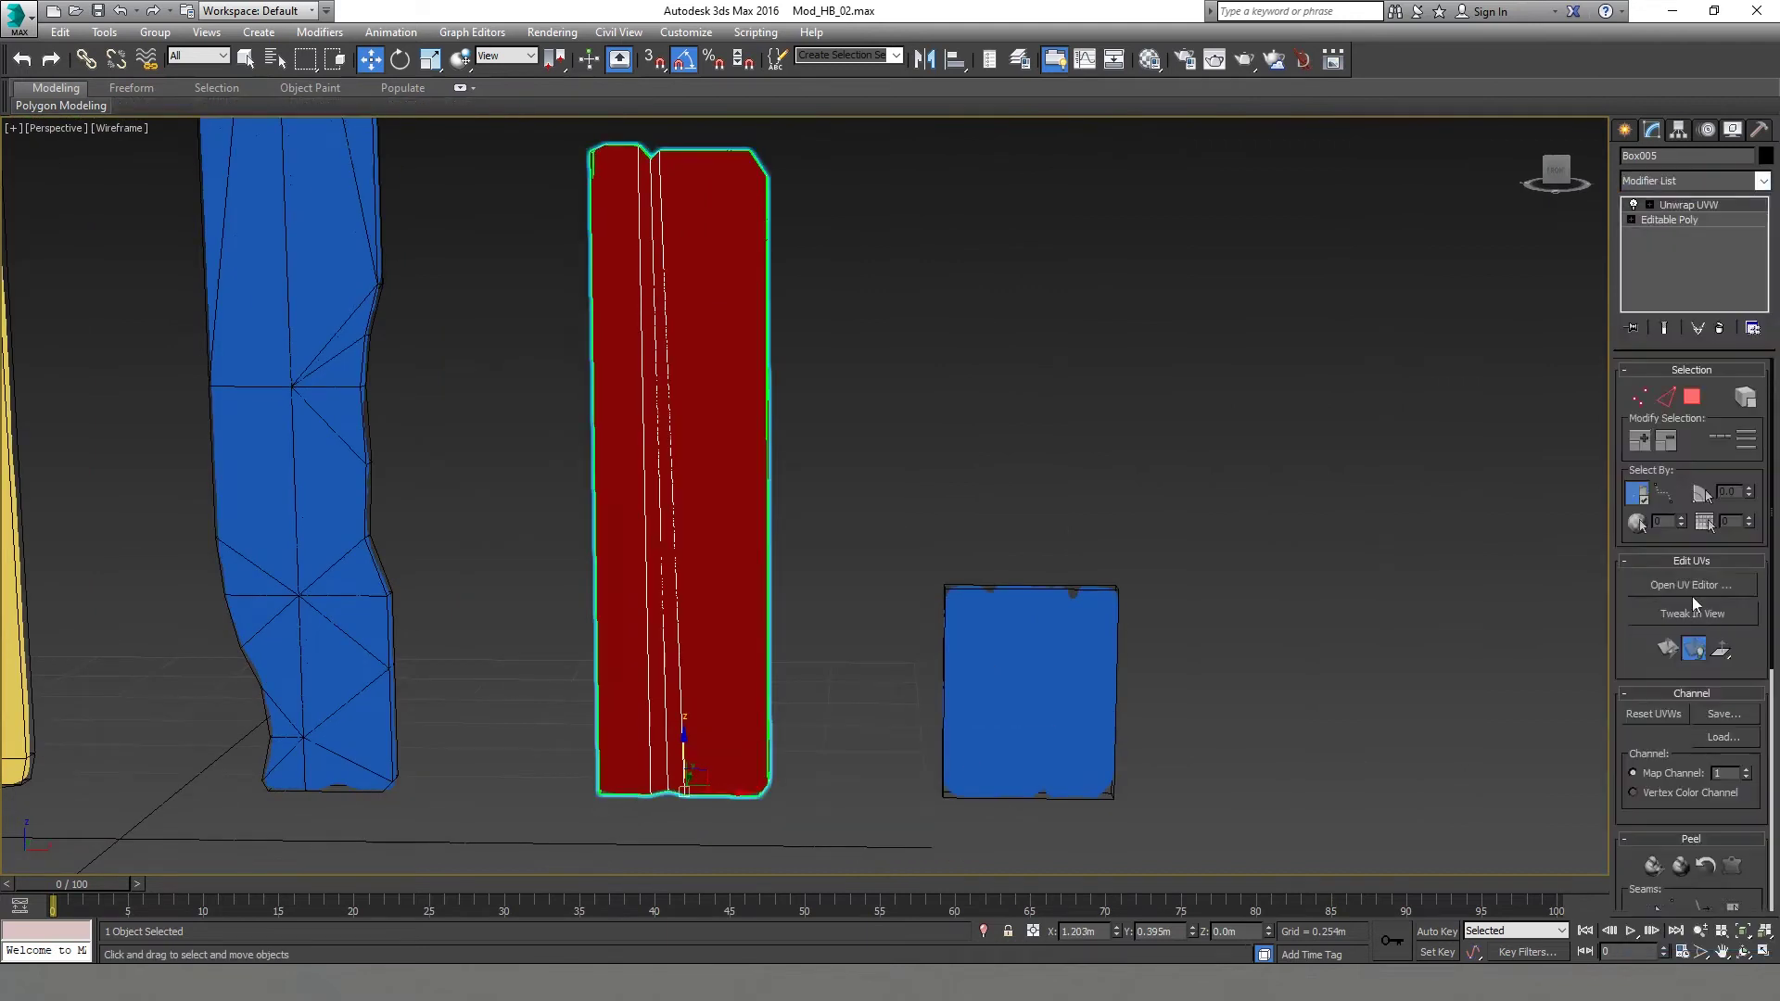
{"action": "left_click", "coordinate": [1692, 585]}
Stitch a selected UV edge in the red plank's layout and check the matching edges at its lower corner.
{"action": "left_click", "coordinate": [47, 683]}
{"action": "left_click", "coordinate": [204, 525]}
{"action": "left_click", "coordinate": [172, 397]}
{"action": "right_click", "coordinate": [167, 393]}
{"action": "left_click", "coordinate": [139, 479]}
{"action": "scroll", "coordinate": [32, 402], "scroll_direction": "up", "scroll_amount": 3}
{"action": "left_click", "coordinate": [34, 405]}
{"action": "middle_click_drag", "start_coordinate": [37, 406], "coordinate": [13, 444]}
{"action": "scroll", "coordinate": [821, 660], "scroll_direction": "down", "scroll_amount": 3}
{"action": "middle_click_drag", "start_coordinate": [821, 660], "coordinate": [833, 637], "text": "alt"}
{"action": "scroll", "coordinate": [833, 638], "scroll_direction": "up", "scroll_amount": 5}
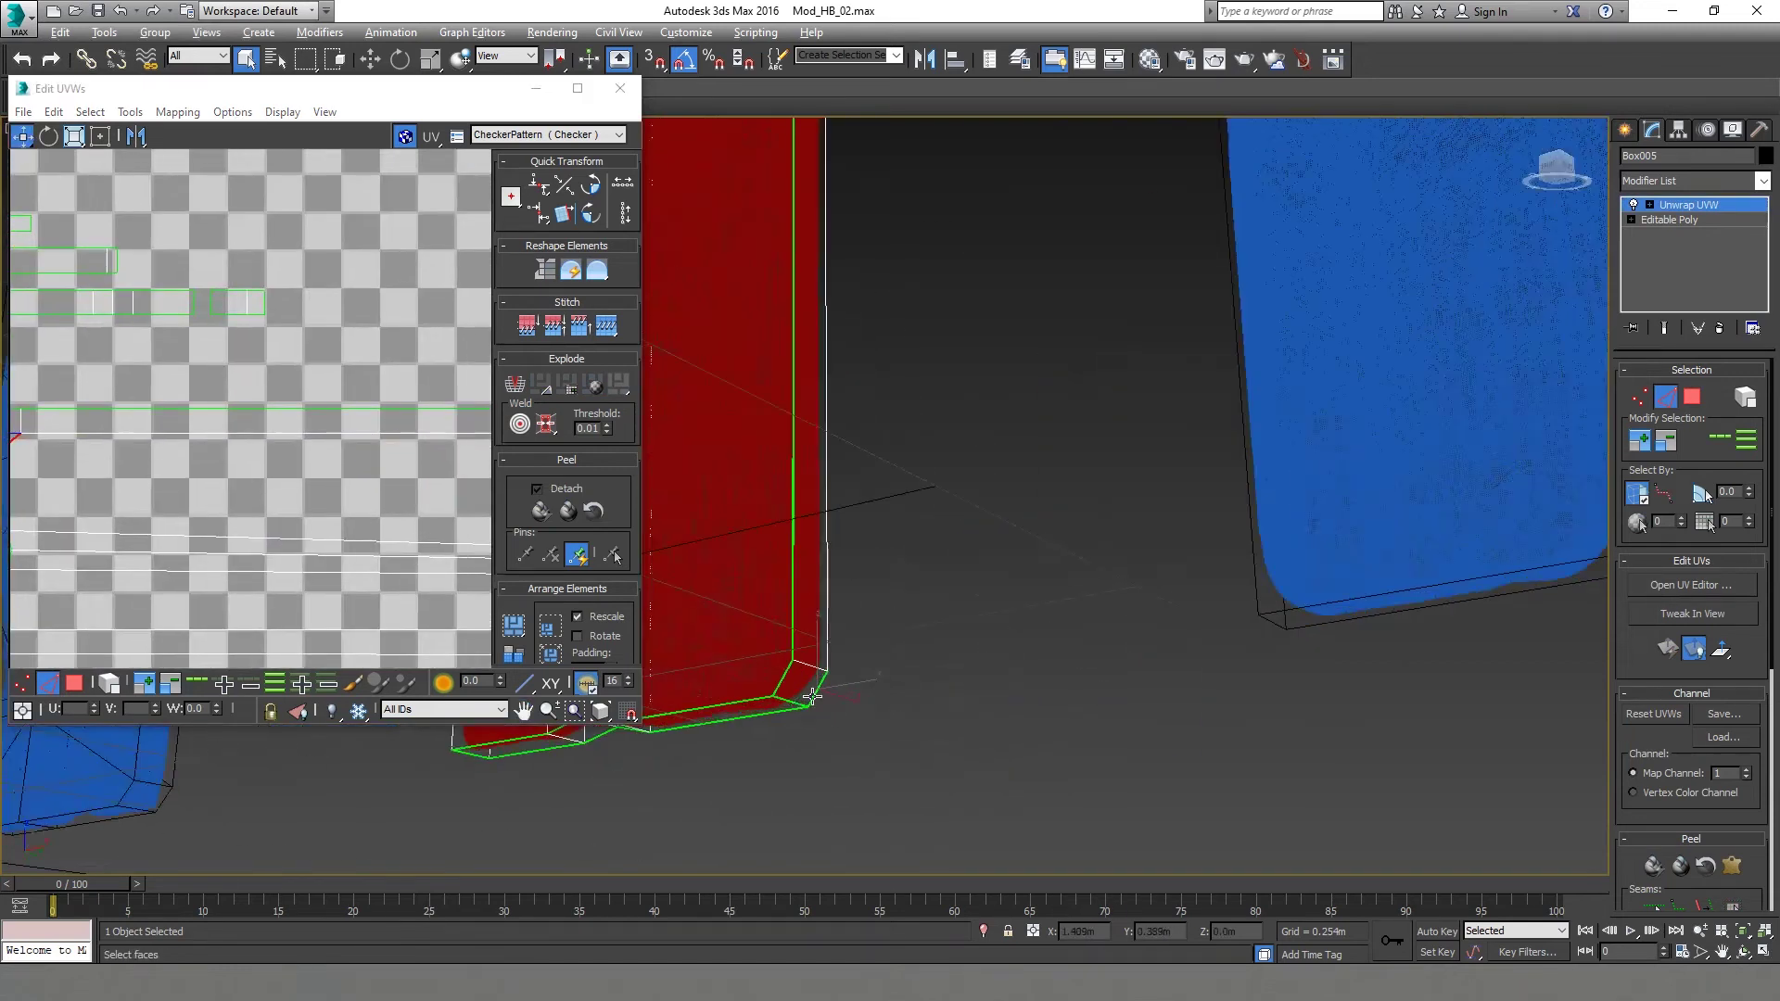
{"action": "scroll", "coordinate": [310, 430], "scroll_direction": "up", "scroll_amount": 2}
{"action": "scroll", "coordinate": [267, 463], "scroll_direction": "up", "scroll_amount": 2}
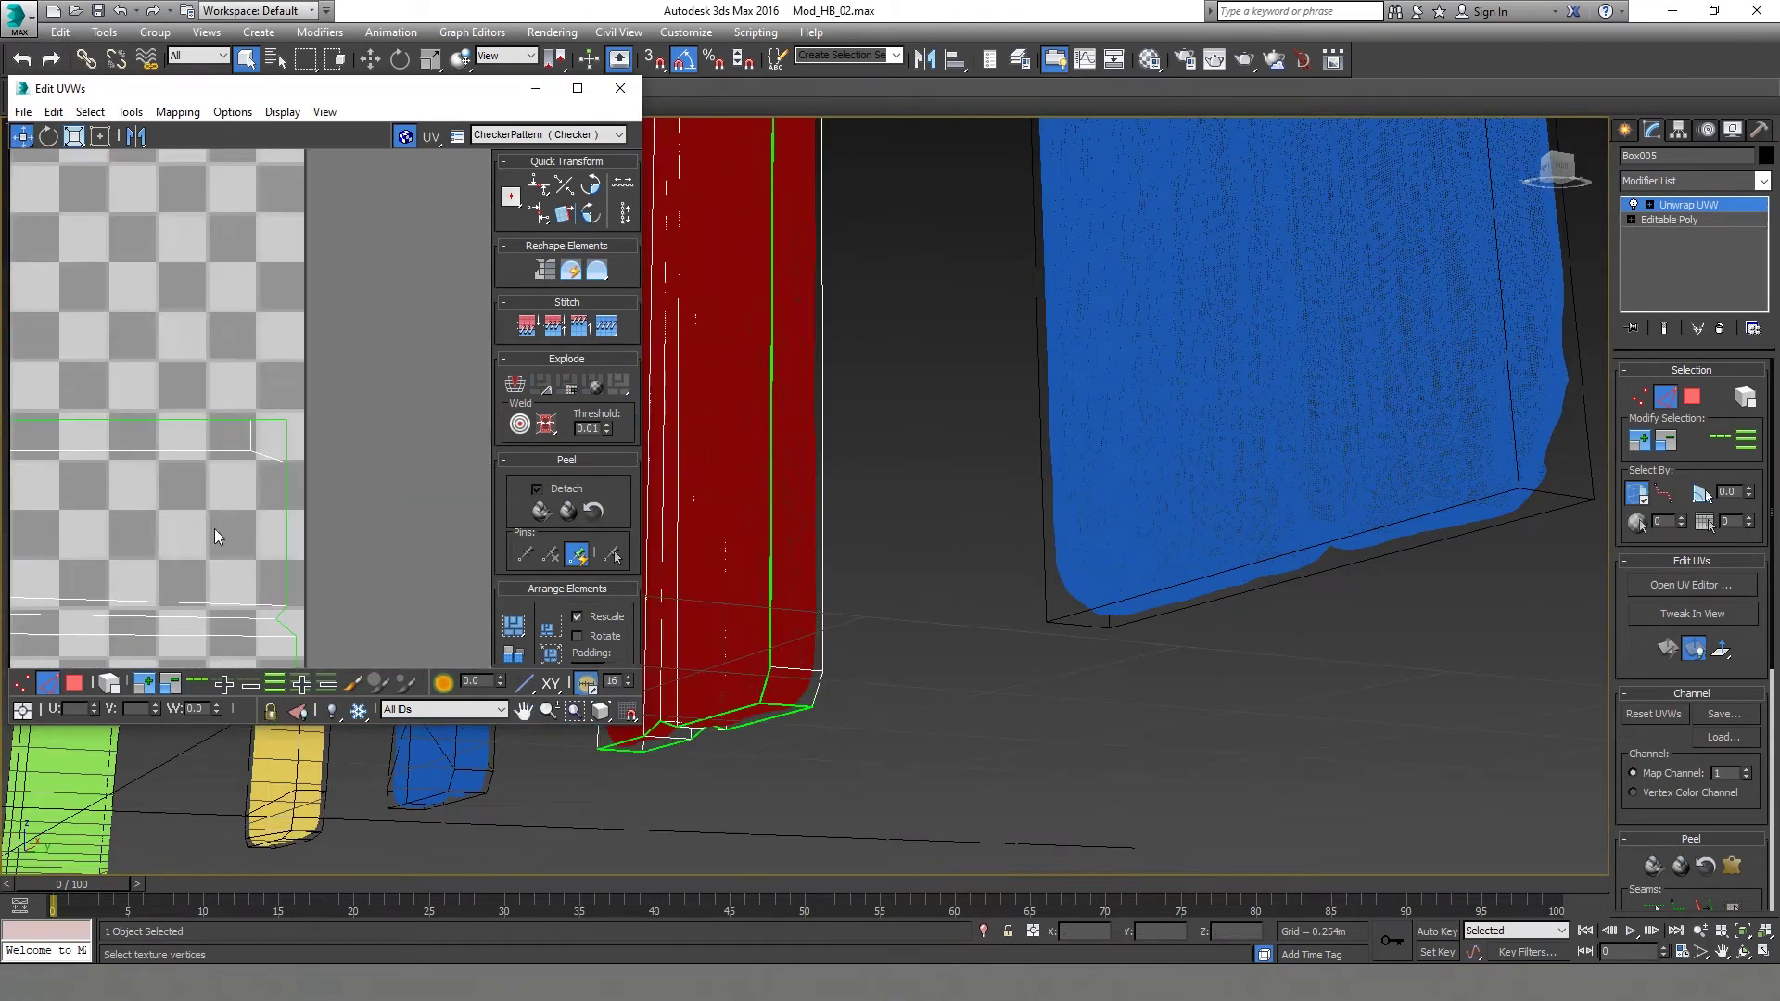
{"action": "scroll", "coordinate": [214, 529], "scroll_direction": "down", "scroll_amount": 5}
{"action": "middle_click_drag", "start_coordinate": [858, 614], "coordinate": [946, 862]}
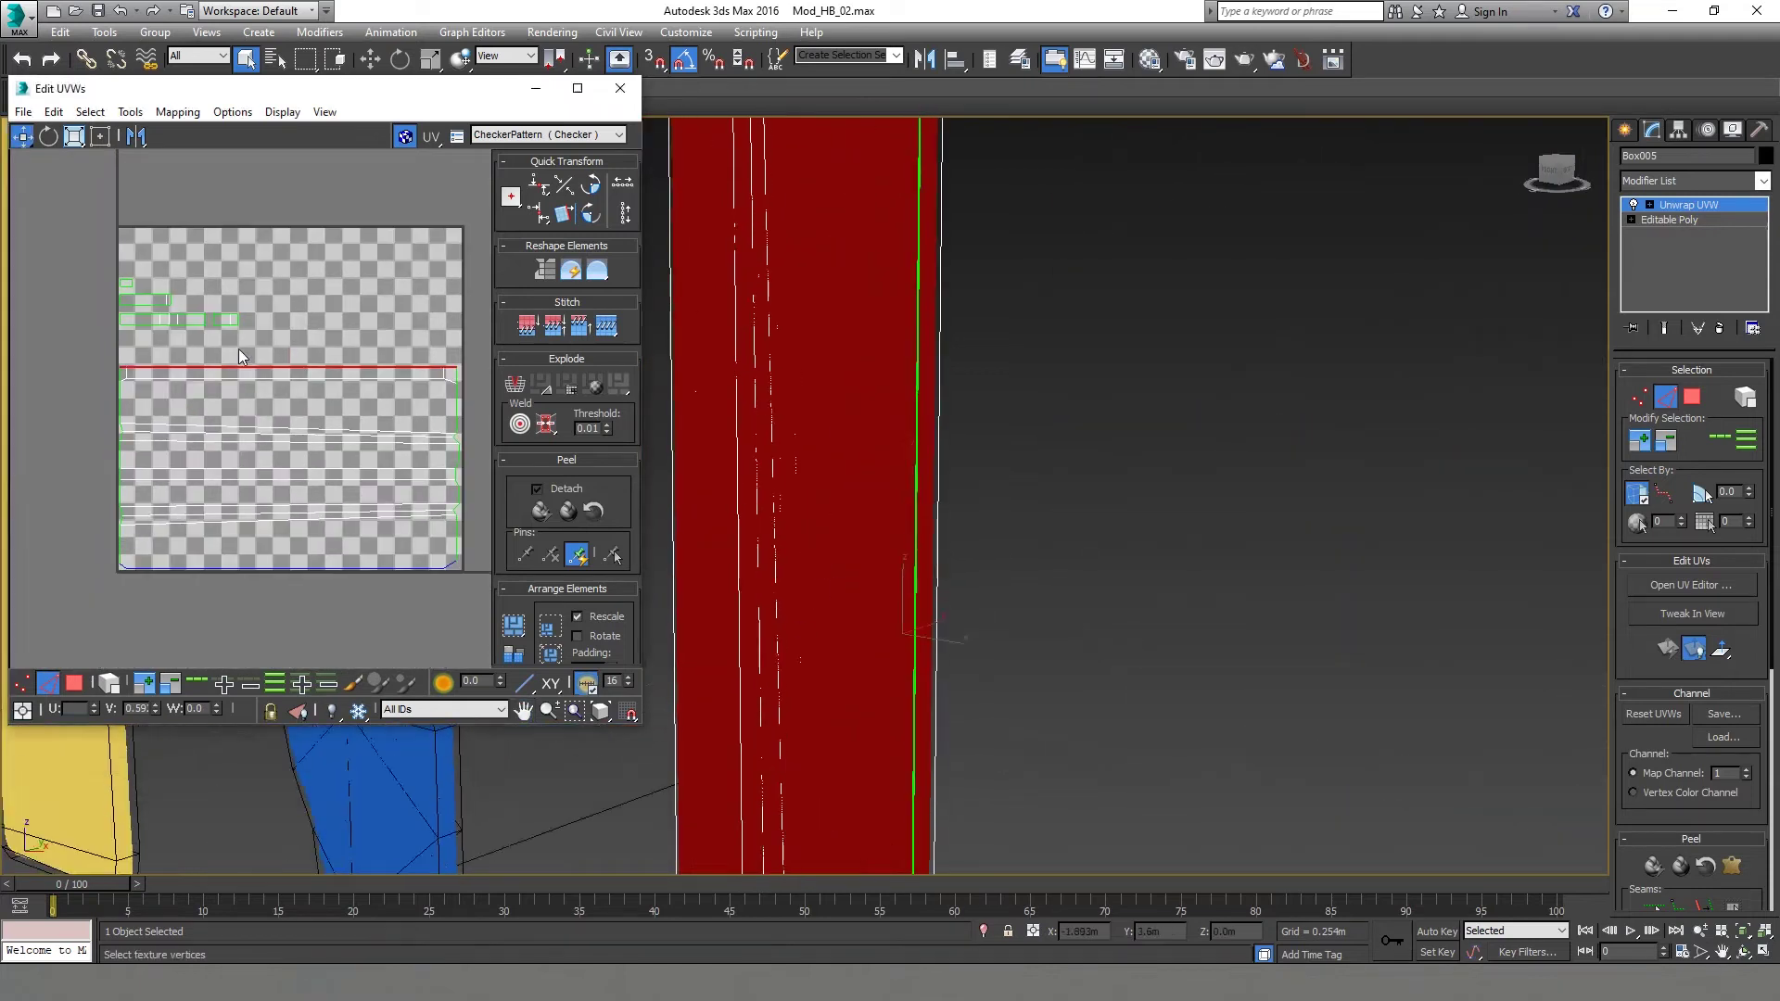
Stitch two more edges of the red plank's small side islands to join them into a longer strip.
{"action": "scroll", "coordinate": [238, 349], "scroll_direction": "down", "scroll_amount": 2}
{"action": "left_click_drag", "start_coordinate": [153, 295], "coordinate": [269, 346]}
{"action": "scroll", "coordinate": [936, 521], "scroll_direction": "down", "scroll_amount": 5}
{"action": "middle_click_drag", "start_coordinate": [936, 521], "coordinate": [881, 442], "text": "alt"}
{"action": "scroll", "coordinate": [871, 441], "scroll_direction": "up", "scroll_amount": 3}
{"action": "scroll", "coordinate": [211, 330], "scroll_direction": "up", "scroll_amount": 4}
{"action": "left_click", "coordinate": [250, 327]}
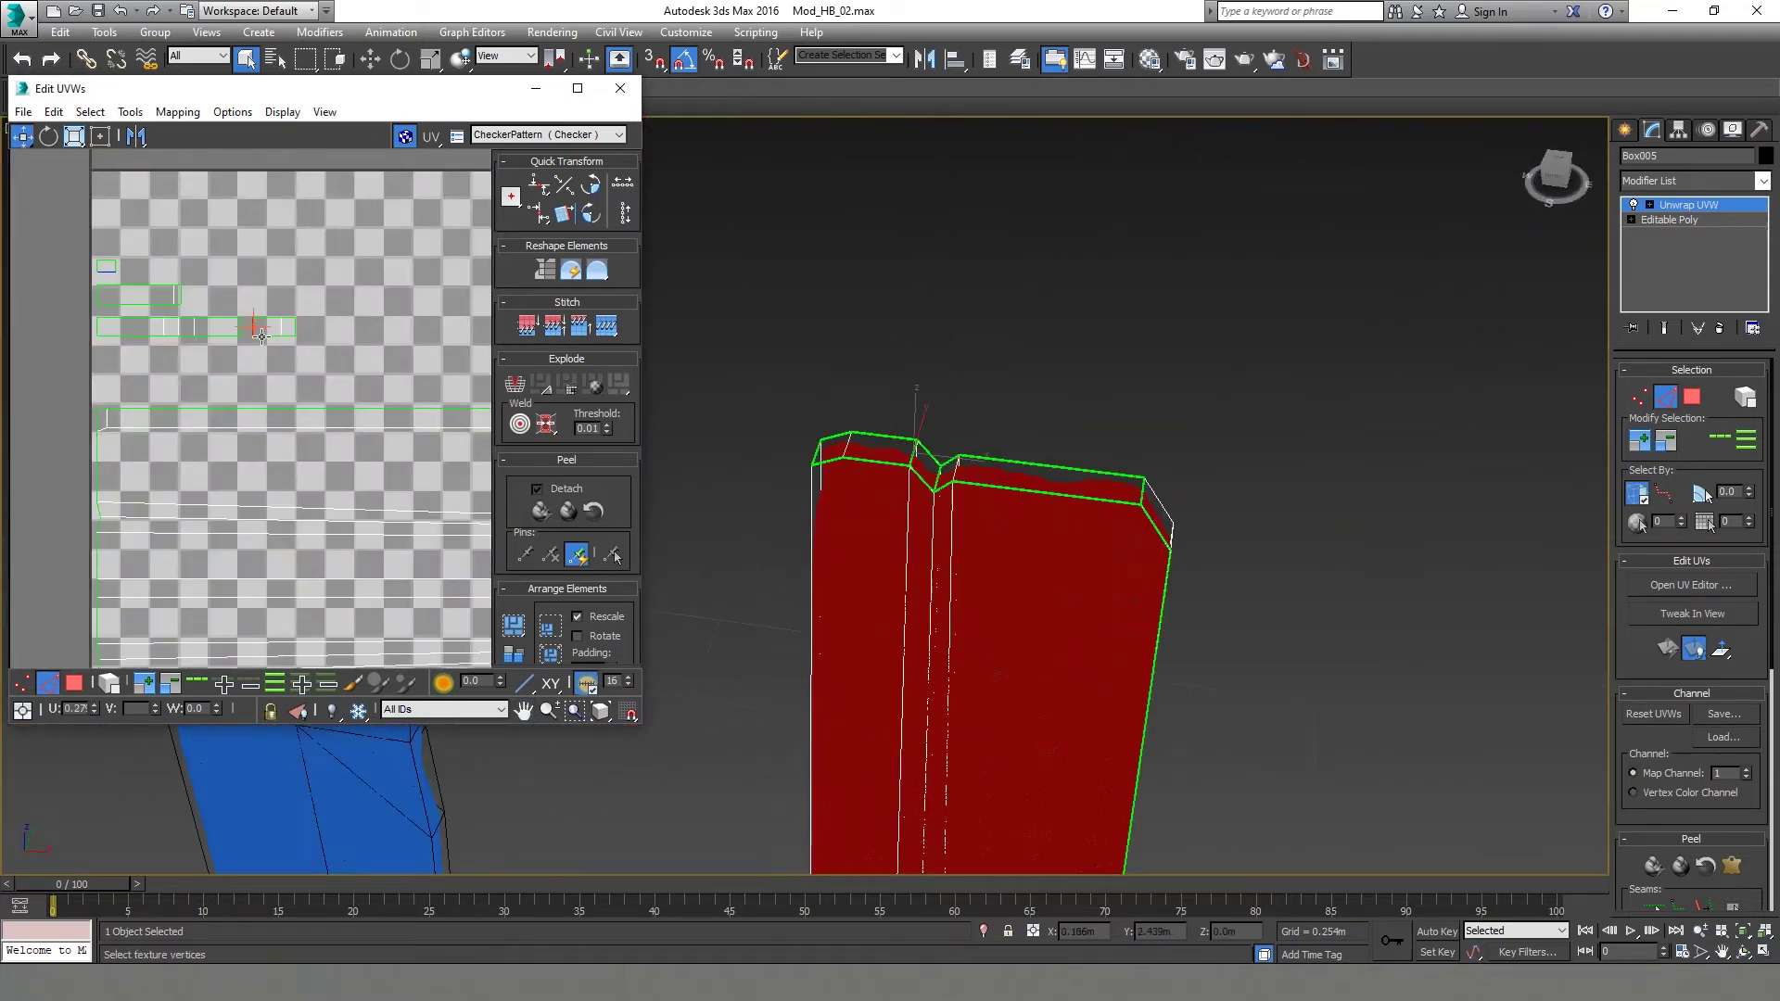
{"action": "scroll", "coordinate": [262, 337], "scroll_direction": "up", "scroll_amount": 2}
{"action": "right_click", "coordinate": [248, 326]}
{"action": "left_click", "coordinate": [225, 406]}
{"action": "left_click", "coordinate": [235, 322]}
{"action": "right_click", "coordinate": [236, 319]}
{"action": "left_click", "coordinate": [211, 398]}
{"action": "left_click", "coordinate": [304, 323]}
Select all of the red plank's UV faces and arrange the islands within the texture square.
{"action": "scroll", "coordinate": [574, 519], "scroll_direction": "down", "scroll_amount": 1}
{"action": "left_click", "coordinate": [74, 683]}
{"action": "key", "text": "ctrl+a"}
{"action": "left_click", "coordinate": [550, 627]}
{"action": "scroll", "coordinate": [236, 447], "scroll_direction": "down", "scroll_amount": 5}
{"action": "scroll", "coordinate": [888, 538], "scroll_direction": "down", "scroll_amount": 5}
{"action": "middle_click_drag", "start_coordinate": [888, 537], "coordinate": [880, 476], "text": "alt"}
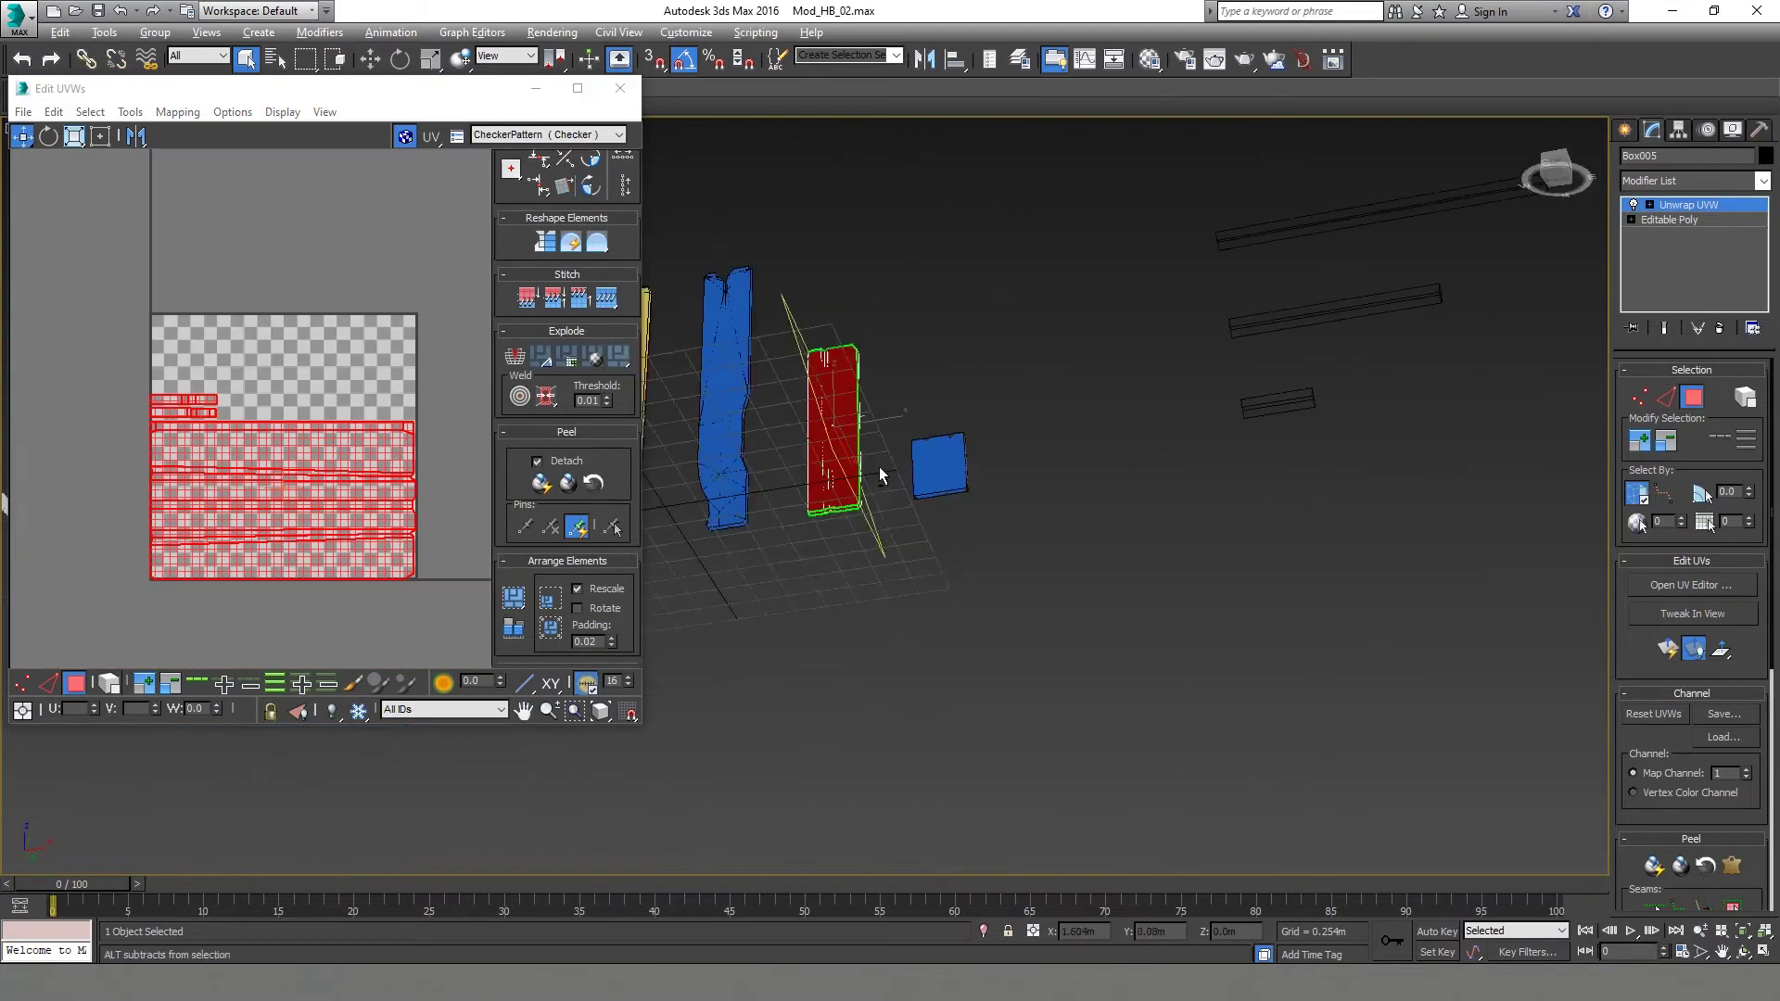
{"action": "scroll", "coordinate": [881, 475], "scroll_direction": "up", "scroll_amount": 5}
{"action": "left_click", "coordinate": [130, 111]}
{"action": "left_click", "coordinate": [158, 423]}
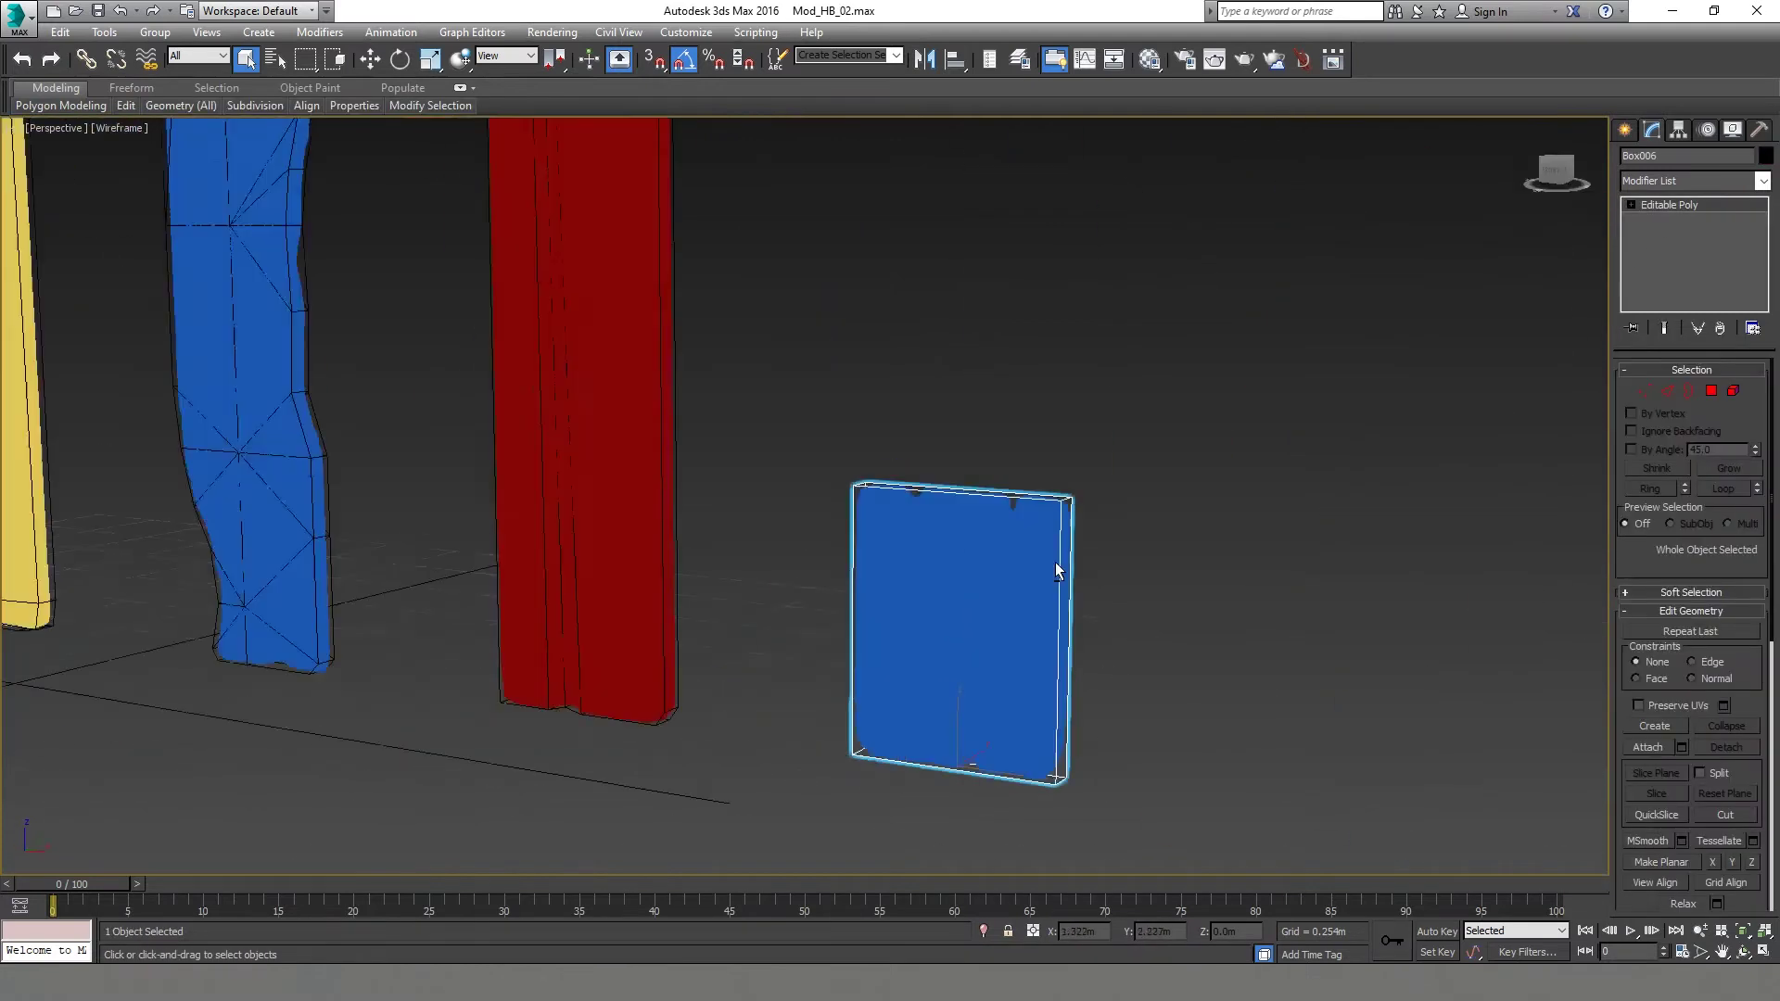
In the front view, connect the small blue plank's end edges to add a lengthwise loop at its shallow upper nick.
{"action": "key", "text": "f"}
{"action": "right_click", "coordinate": [966, 504]}
{"action": "left_click", "coordinate": [1110, 638]}
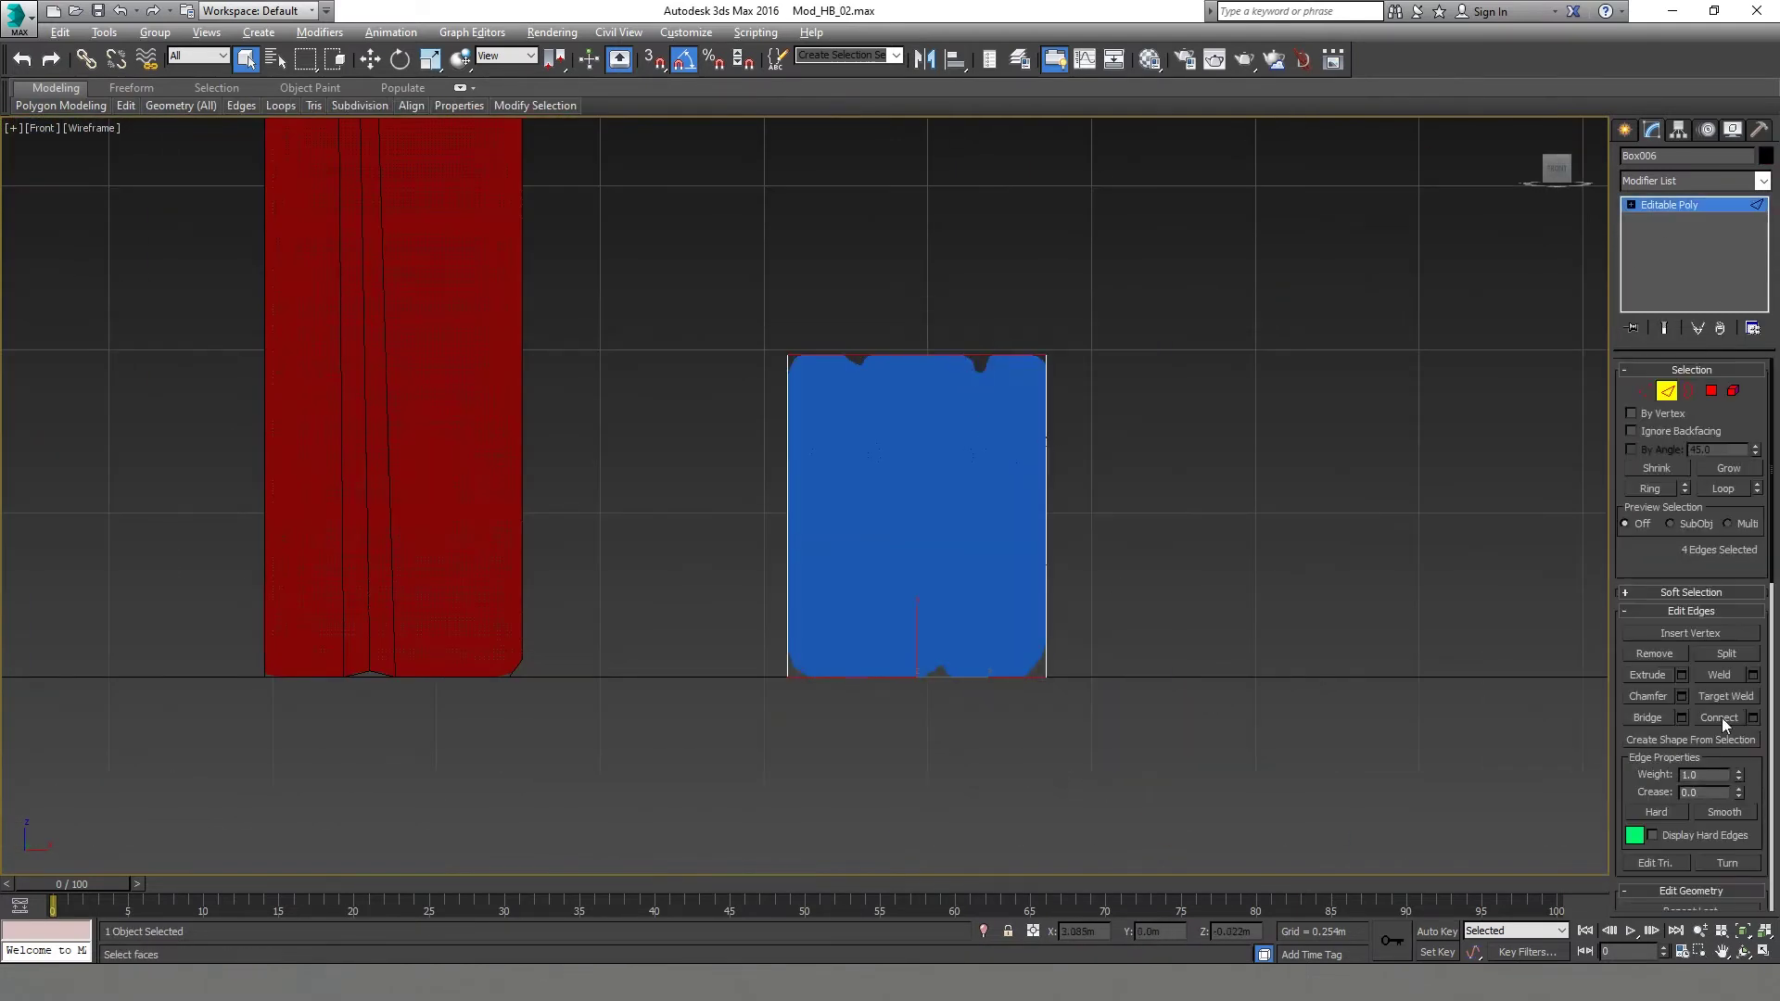
{"action": "scroll", "coordinate": [1026, 531], "scroll_direction": "up", "scroll_amount": 2}
{"action": "key", "text": "w"}
Add a second lengthwise loop to the small blue plank, running from the deeper upper notch to the lower notch.
{"action": "left_click_drag", "start_coordinate": [901, 243], "coordinate": [938, 776]}
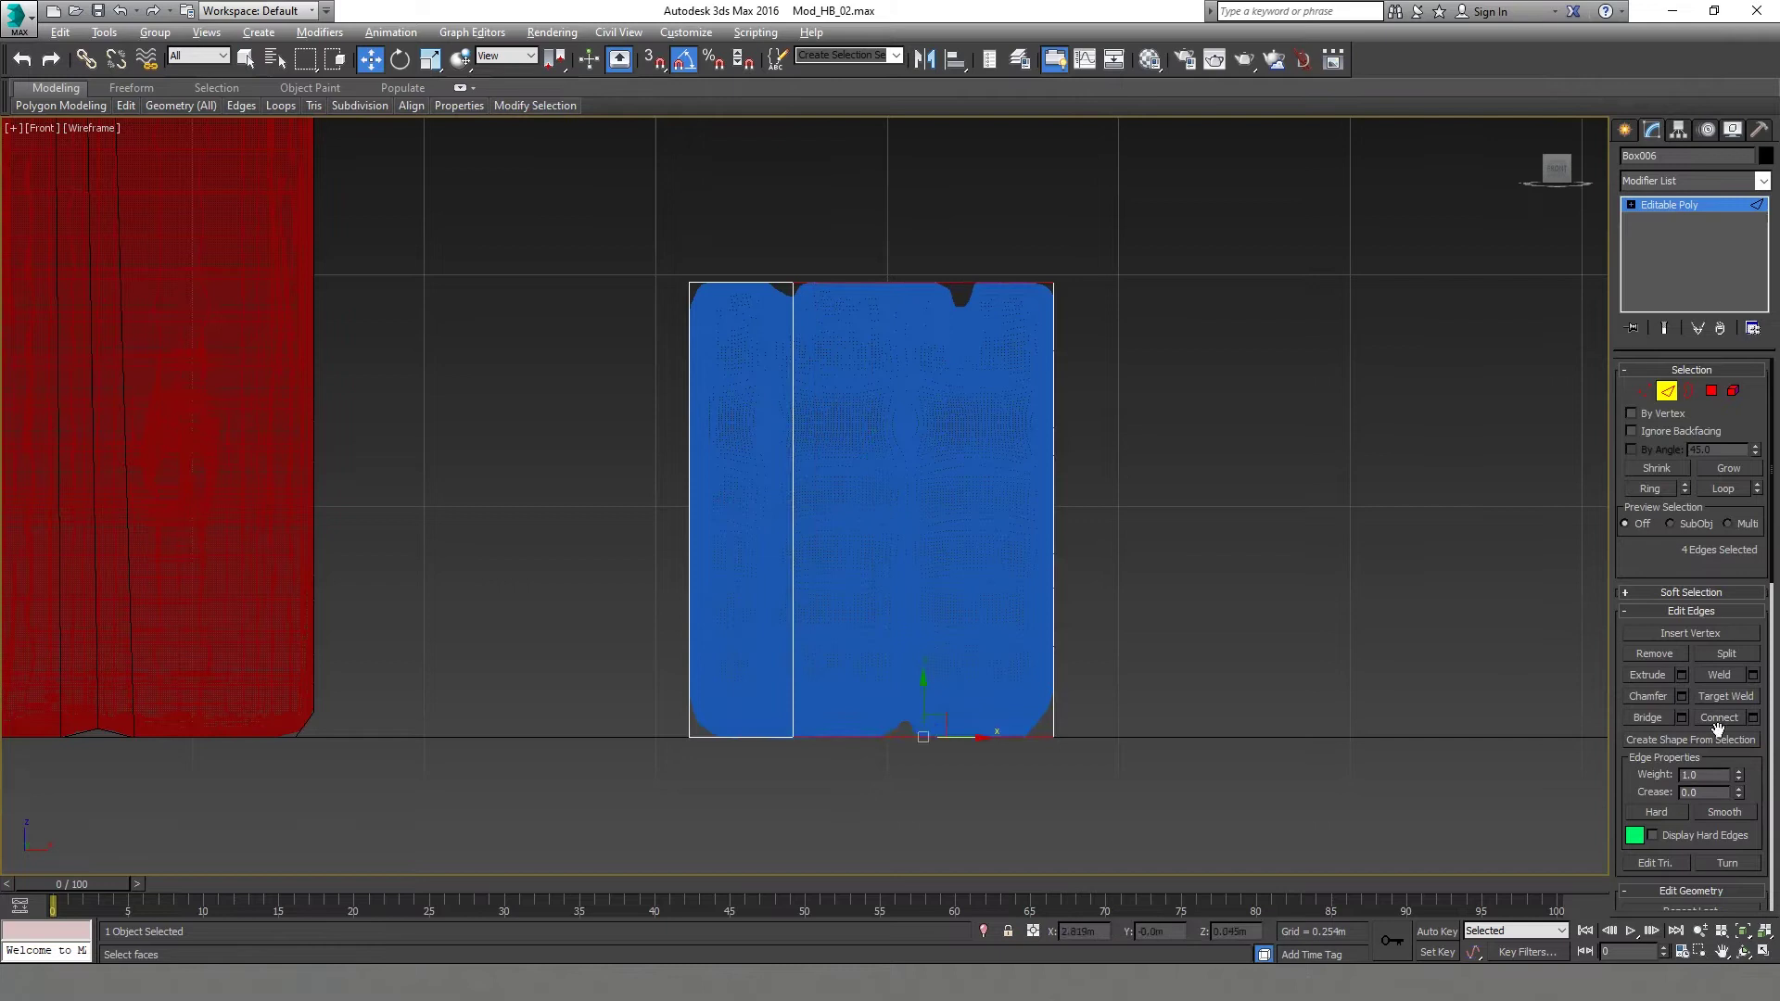
{"action": "left_click", "coordinate": [1716, 719]}
{"action": "middle_click_drag", "start_coordinate": [964, 509], "coordinate": [881, 514]}
{"action": "left_click_drag", "start_coordinate": [886, 514], "coordinate": [924, 514]}
{"action": "key", "text": "1"}
{"action": "left_click_drag", "start_coordinate": [855, 718], "coordinate": [904, 769]}
{"action": "left_click_drag", "start_coordinate": [923, 745], "coordinate": [877, 745]}
Connect a third loop between the first two and move its ends to the edges of the shallow nick and lower notch.
{"action": "key", "text": "2"}
{"action": "left_click_drag", "start_coordinate": [771, 215], "coordinate": [788, 777]}
{"action": "left_click", "coordinate": [1716, 719]}
{"action": "key", "text": "1"}
{"action": "left_click_drag", "start_coordinate": [771, 260], "coordinate": [820, 313]}
{"action": "left_click_drag", "start_coordinate": [827, 288], "coordinate": [755, 288]}
{"action": "left_click_drag", "start_coordinate": [749, 718], "coordinate": [801, 231]}
Connect a fourth loop and move its ends to the lower notch's tip and the deeper upper notch's near edge.
{"action": "key", "text": "2"}
{"action": "left_click", "coordinate": [1717, 719]}
{"action": "key", "text": "1"}
{"action": "left_click_drag", "start_coordinate": [824, 767], "coordinate": [807, 727]}
{"action": "left_click_drag", "start_coordinate": [826, 731], "coordinate": [832, 716]}
{"action": "left_click_drag", "start_coordinate": [781, 259], "coordinate": [821, 311]}
{"action": "left_click_drag", "start_coordinate": [834, 288], "coordinate": [913, 775]}
Connect a fifth loop and move its ends to the deeper notch's far edge and the lower corner away from the red plank.
{"action": "key", "text": "2"}
{"action": "left_click", "coordinate": [1722, 719]}
{"action": "key", "text": "1"}
{"action": "left_click_drag", "start_coordinate": [937, 263], "coordinate": [912, 288]}
{"action": "left_click_drag", "start_coordinate": [884, 716], "coordinate": [917, 768]}
{"action": "left_click_drag", "start_coordinate": [920, 743], "coordinate": [958, 719]}
{"action": "left_click", "coordinate": [938, 743]}
Lower the middle vertices of the small plank's deeper upper notch into a V and adjust its edge to the high-poly outline.
{"action": "mouse_move", "coordinate": [870, 277]}
{"action": "left_mouse_down"}
{"action": "mouse_move", "coordinate": [887, 304]}
{"action": "mouse_move", "coordinate": [858, 306]}
{"action": "left_mouse_up"}
{"action": "scroll", "coordinate": [859, 281], "scroll_direction": "up", "scroll_amount": 2}
{"action": "left_click_drag", "start_coordinate": [873, 273], "coordinate": [886, 274]}
{"action": "left_click_drag", "start_coordinate": [482, 268], "coordinate": [521, 312]}
{"action": "scroll", "coordinate": [557, 502], "scroll_direction": "down", "scroll_amount": 2}
{"action": "middle_click_drag", "start_coordinate": [557, 502], "coordinate": [604, 393]}
{"action": "scroll", "coordinate": [603, 393], "scroll_direction": "up", "scroll_amount": 2}
Add a sixth loop on the side nearer the red plank and fit its ends and the lower corner to the outline.
{"action": "key", "text": "2"}
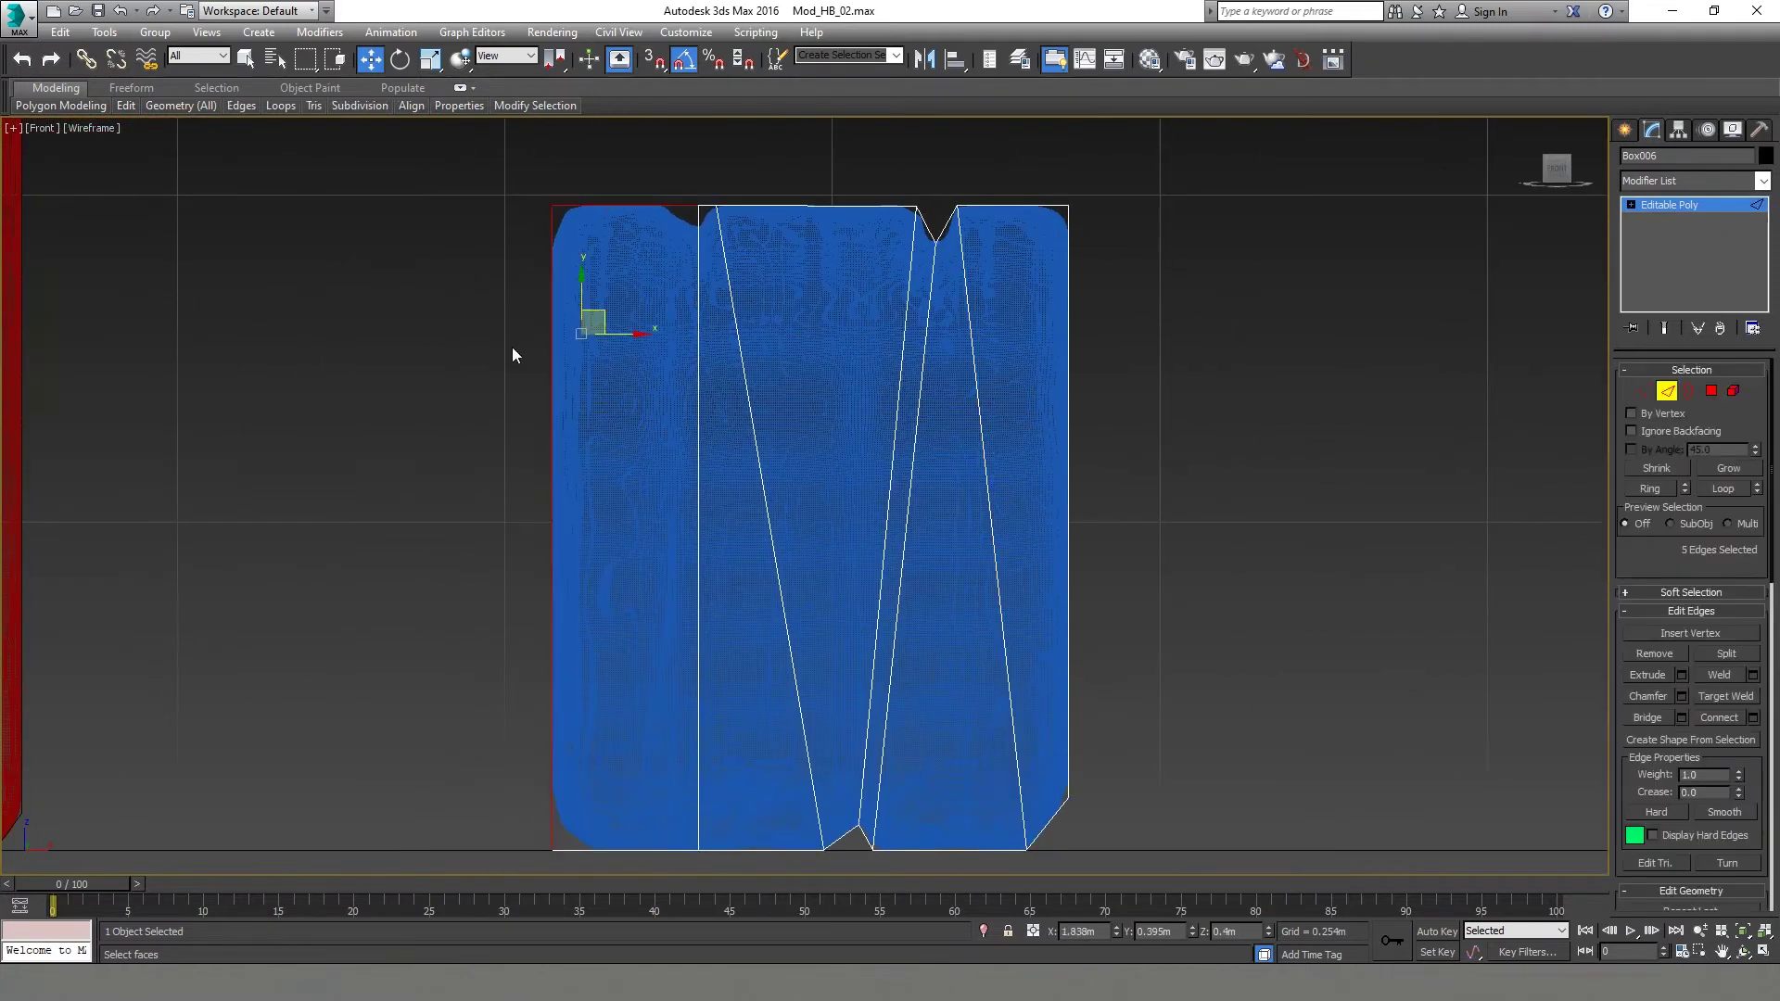
{"action": "middle_click_drag", "start_coordinate": [511, 347], "coordinate": [526, 335]}
{"action": "left_click_drag", "start_coordinate": [685, 186], "coordinate": [639, 858]}
{"action": "left_click", "coordinate": [1719, 717]}
{"action": "key", "text": "1"}
{"action": "left_click_drag", "start_coordinate": [619, 171], "coordinate": [717, 196]}
{"action": "left_click_drag", "start_coordinate": [660, 790], "coordinate": [547, 860]}
{"action": "left_click_drag", "start_coordinate": [569, 812], "coordinate": [580, 768]}
Chamfer the small blue plank's upper corner edge on the side nearer the red plank.
{"action": "middle_click_drag", "start_coordinate": [597, 519], "coordinate": [593, 630]}
{"action": "key", "text": "2"}
{"action": "left_click_drag", "start_coordinate": [533, 278], "coordinate": [588, 332]}
{"action": "left_click_drag", "start_coordinate": [520, 417], "coordinate": [593, 464], "text": "alt"}
{"action": "left_click", "coordinate": [1682, 695]}
{"action": "left_click", "coordinate": [818, 633]}
{"action": "key", "text": "1"}
{"action": "key", "text": "1"}
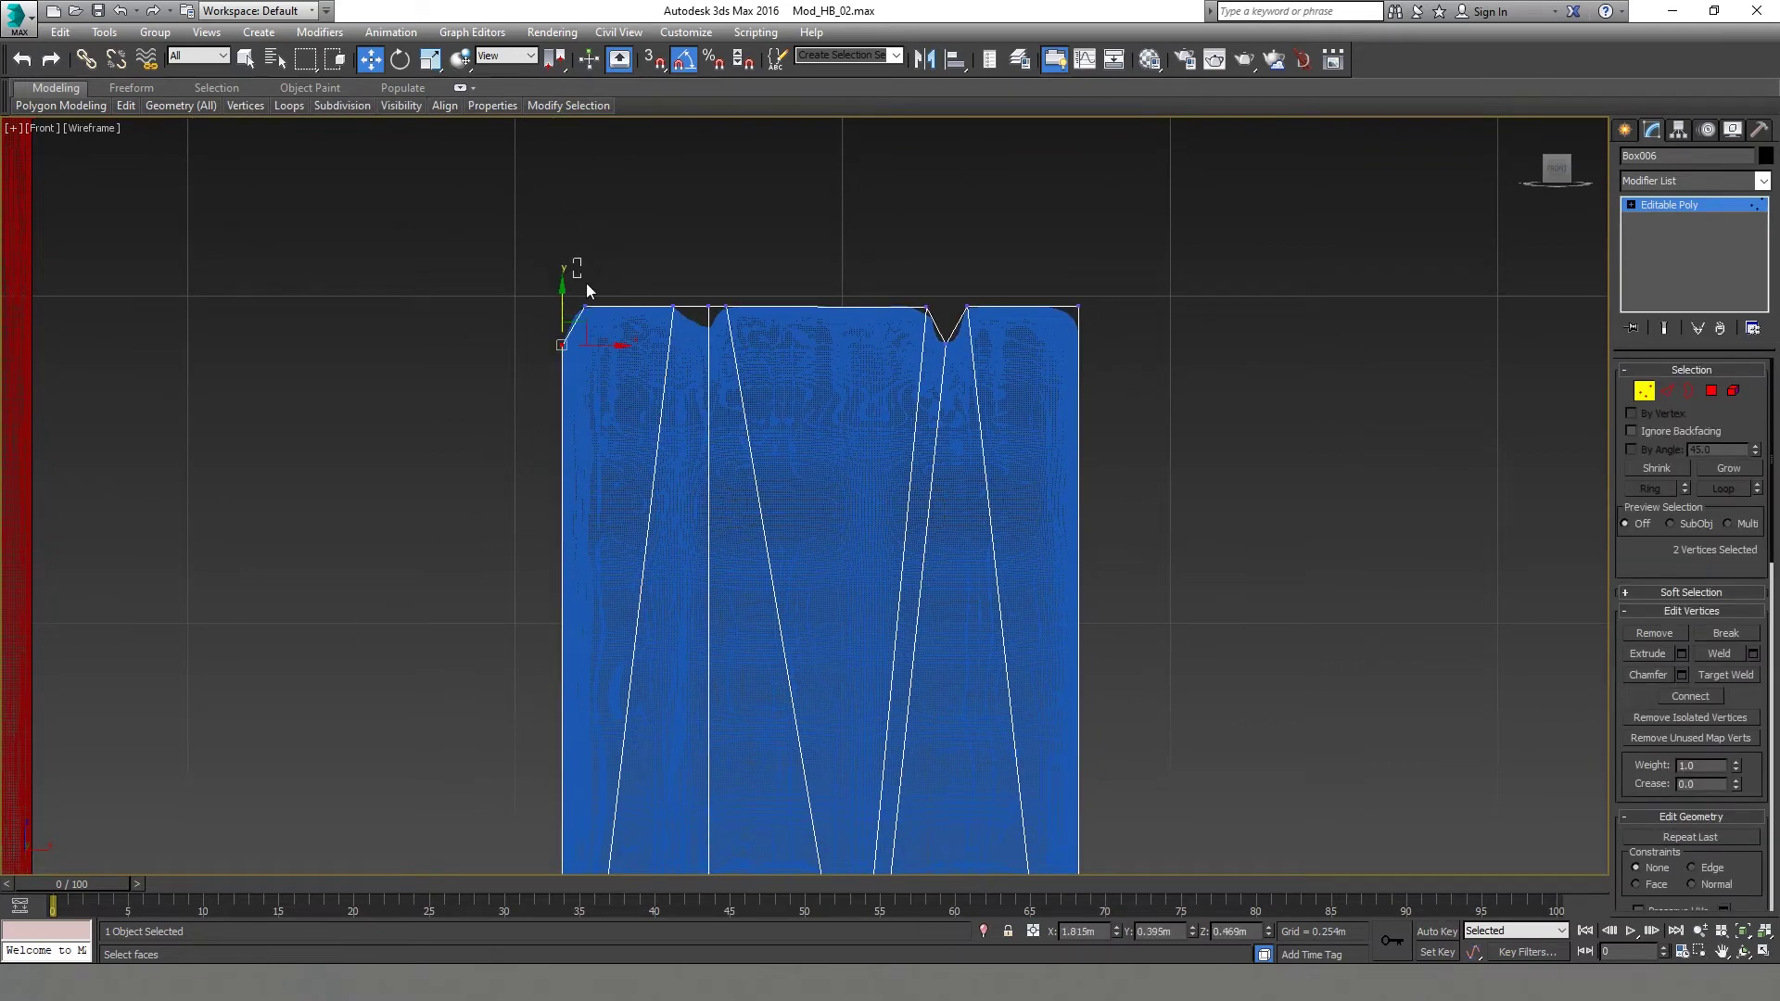
Chamfer the opposite upper corner of the small blue plank and fit its vertices to the high-poly outline.
{"action": "middle_click_drag", "start_coordinate": [1076, 288], "coordinate": [1080, 348]}
{"action": "key", "text": "2"}
{"action": "left_click_drag", "start_coordinate": [1057, 324], "coordinate": [1112, 454]}
{"action": "left_click", "coordinate": [1681, 676]}
{"action": "left_click", "coordinate": [818, 633]}
{"action": "key", "text": "1"}
{"action": "scroll", "coordinate": [1071, 398], "scroll_direction": "up", "scroll_amount": 2}
{"action": "left_click_drag", "start_coordinate": [1090, 353], "coordinate": [1097, 353]}
{"action": "left_click_drag", "start_coordinate": [1107, 383], "coordinate": [1075, 412]}
{"action": "left_click_drag", "start_coordinate": [1087, 358], "coordinate": [1088, 343]}
{"action": "scroll", "coordinate": [1118, 519], "scroll_direction": "down", "scroll_amount": 3}
{"action": "middle_click_drag", "start_coordinate": [1117, 723], "coordinate": [1116, 539]}
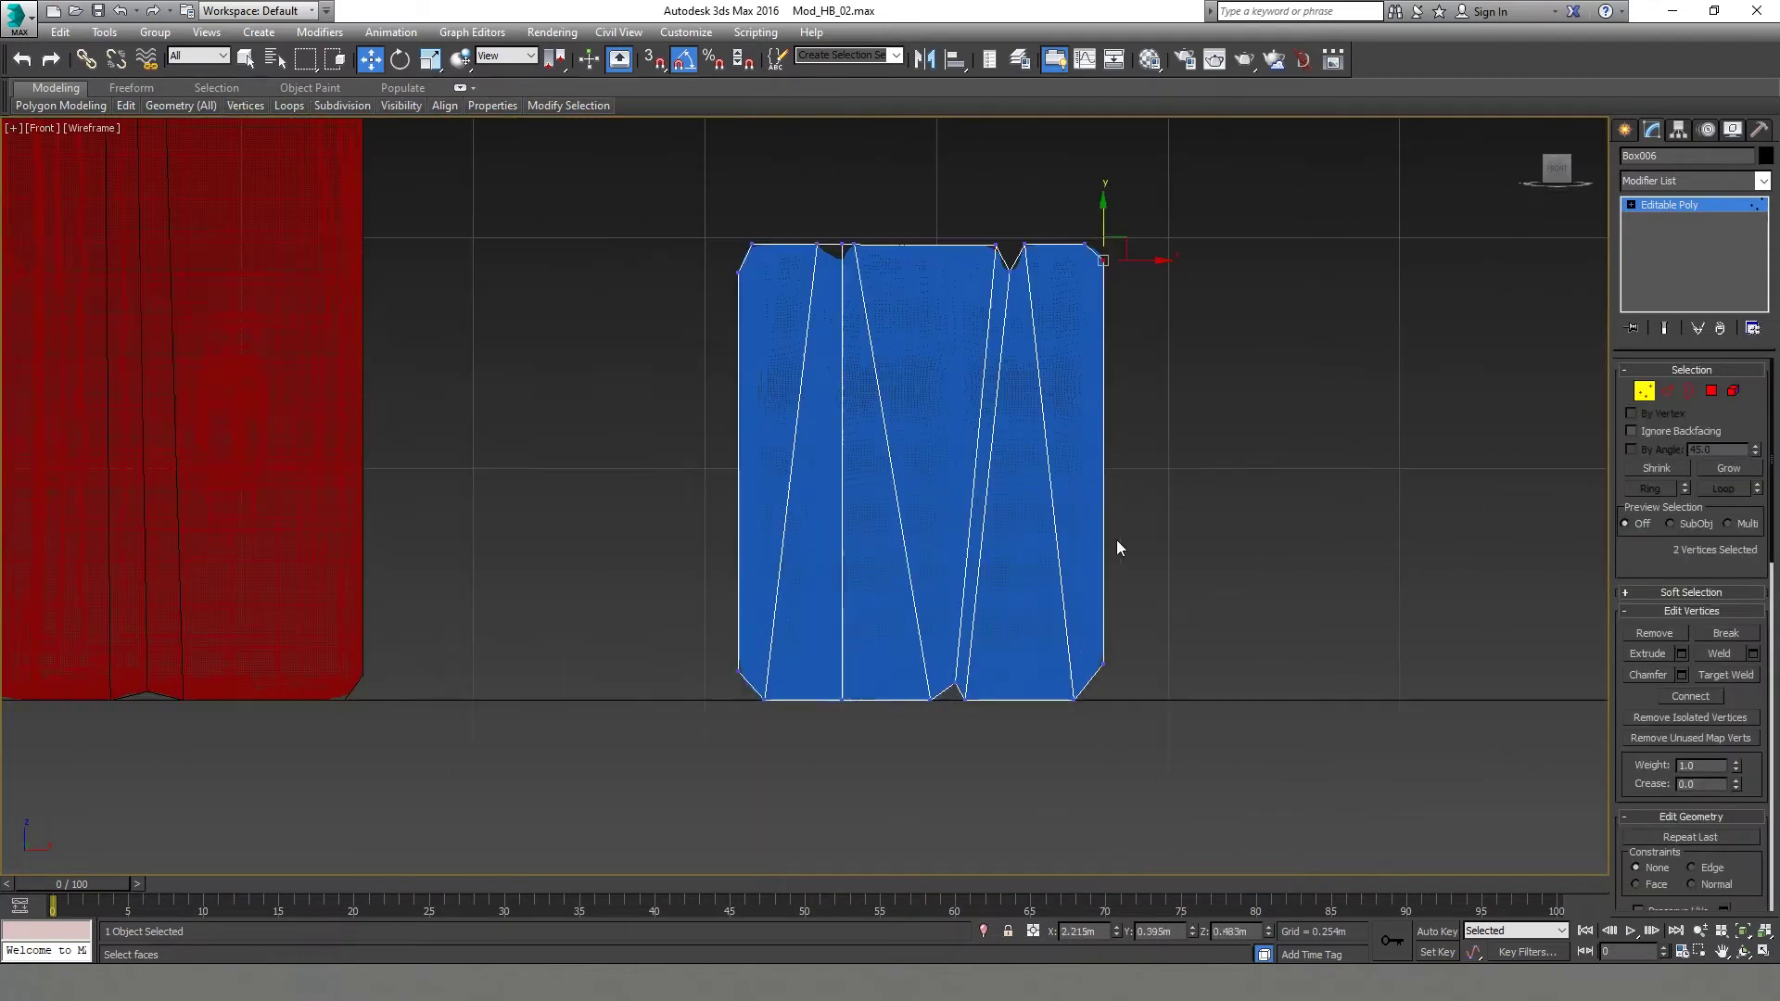
Move the loop-end vertices on the small plank's upper edge to shape the shallow V-notch and align the deeper one.
{"action": "left_click_drag", "start_coordinate": [846, 225], "coordinate": [910, 313]}
{"action": "scroll", "coordinate": [842, 228], "scroll_direction": "up", "scroll_amount": 5}
{"action": "left_click_drag", "start_coordinate": [938, 295], "coordinate": [923, 295]}
{"action": "mouse_move", "coordinate": [1475, 269]}
{"action": "left_mouse_down"}
{"action": "mouse_move", "coordinate": [1452, 321]}
{"action": "mouse_move", "coordinate": [1487, 299]}
{"action": "left_mouse_up"}
{"action": "scroll", "coordinate": [1157, 439], "scroll_direction": "down", "scroll_amount": 4}
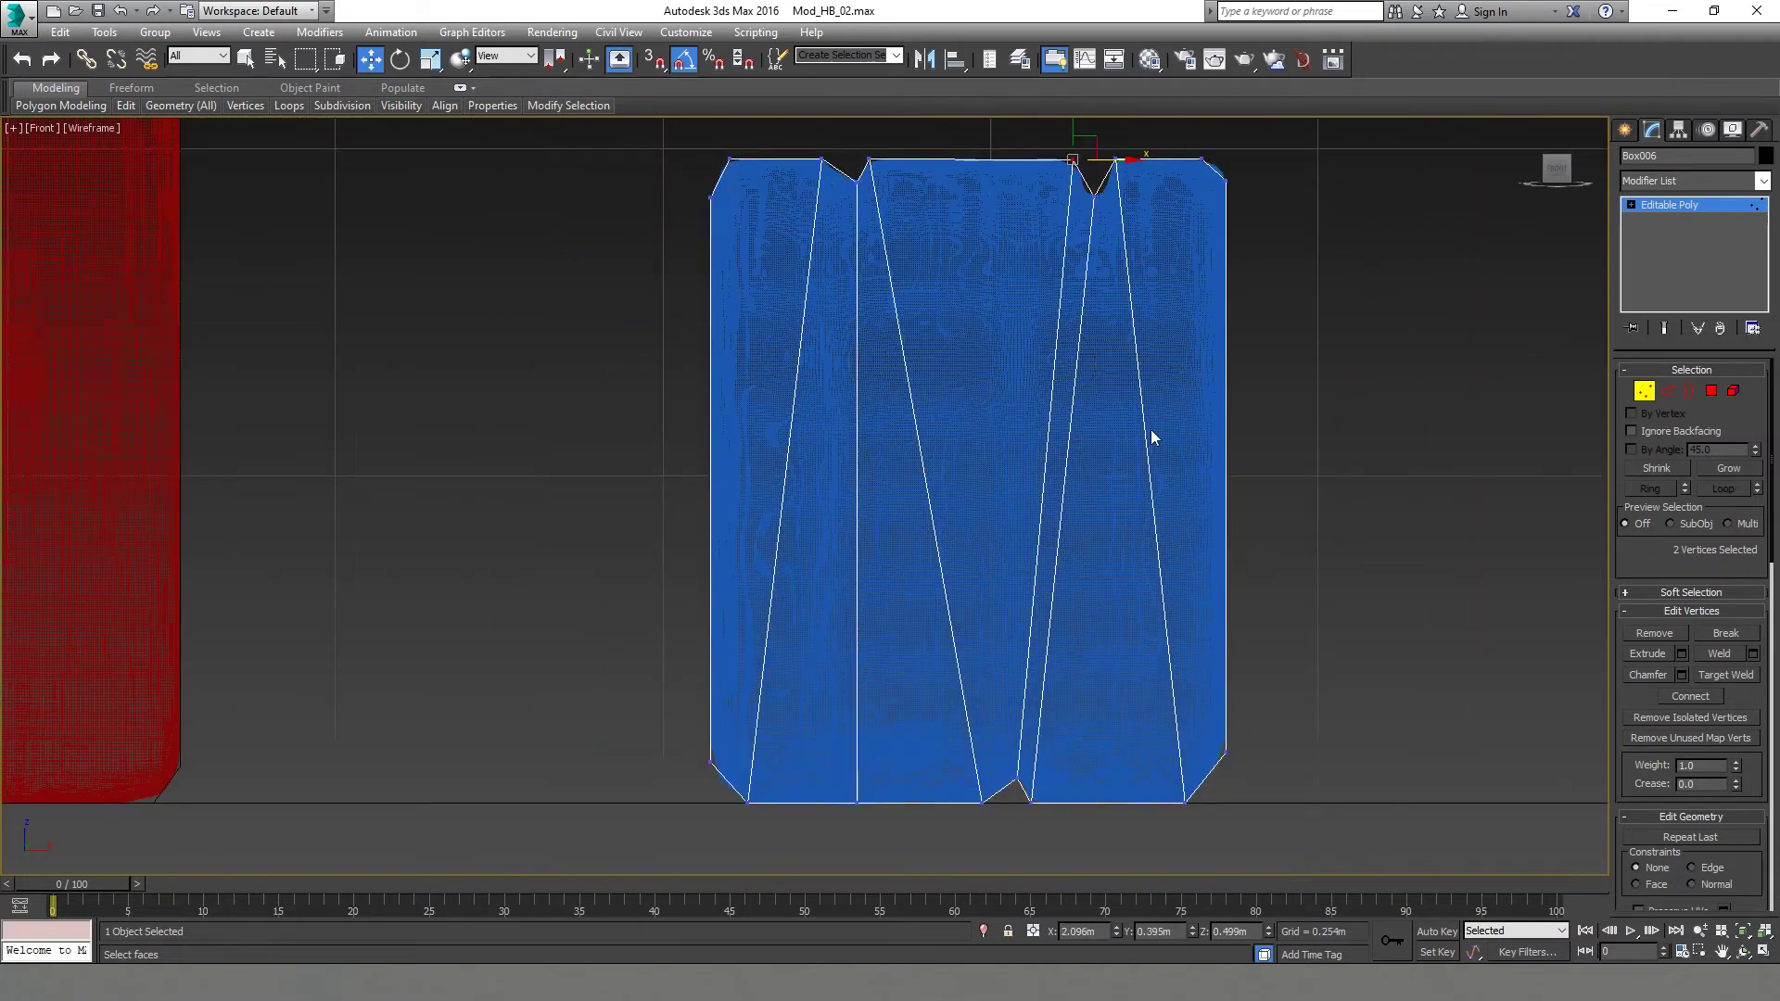
Target-weld the first loop's lower end vertices to the neighbouring corner vertices on both faces of the small blue plank.
{"action": "scroll", "coordinate": [852, 815], "scroll_direction": "up", "scroll_amount": 3}
{"action": "left_click", "coordinate": [862, 788]}
{"action": "key", "text": "p"}
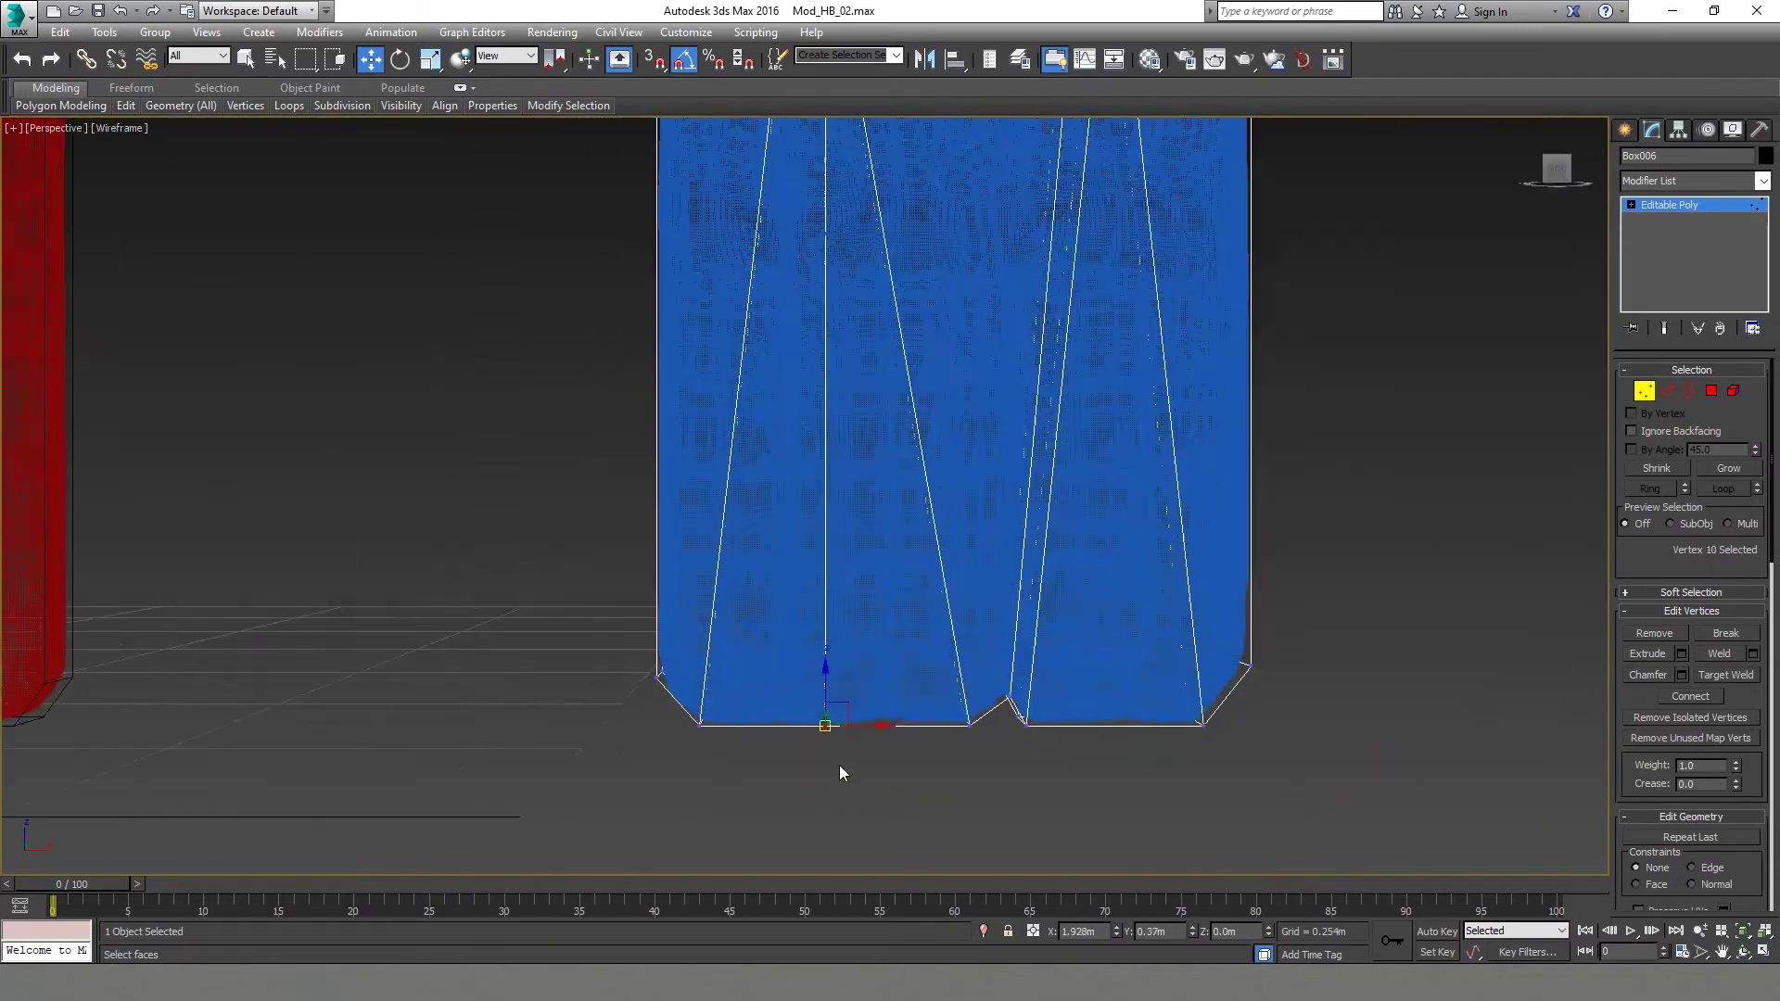
{"action": "middle_click_drag", "start_coordinate": [838, 765], "coordinate": [864, 733], "text": "alt"}
{"action": "right_click", "coordinate": [823, 682]}
{"action": "left_click", "coordinate": [782, 810]}
{"action": "left_click", "coordinate": [827, 726]}
{"action": "left_click", "coordinate": [721, 751]}
{"action": "middle_click_drag", "start_coordinate": [719, 753], "coordinate": [1130, 705], "text": "alt"}
{"action": "left_click", "coordinate": [603, 773]}
{"action": "left_click", "coordinate": [697, 786]}
{"action": "scroll", "coordinate": [782, 762], "scroll_direction": "down", "scroll_amount": 3}
Convert the small blue plank to Editable Poly, add an Unwrap UVW modifier and open its UV layout for editing.
{"action": "left_click", "coordinate": [1704, 205]}
{"action": "right_click", "coordinate": [988, 504]}
{"action": "left_click", "coordinate": [1247, 707]}
{"action": "left_click", "coordinate": [1694, 183]}
{"action": "left_click", "coordinate": [1678, 708]}
{"action": "left_click", "coordinate": [1690, 585]}
Select all of the small blue plank's UV faces and apply Flatten Mapping.
{"action": "left_click", "coordinate": [74, 683]}
{"action": "key", "text": "ctrl+a"}
{"action": "left_click", "coordinate": [178, 112]}
{"action": "left_click", "coordinate": [203, 129]}
{"action": "left_click", "coordinate": [65, 162]}
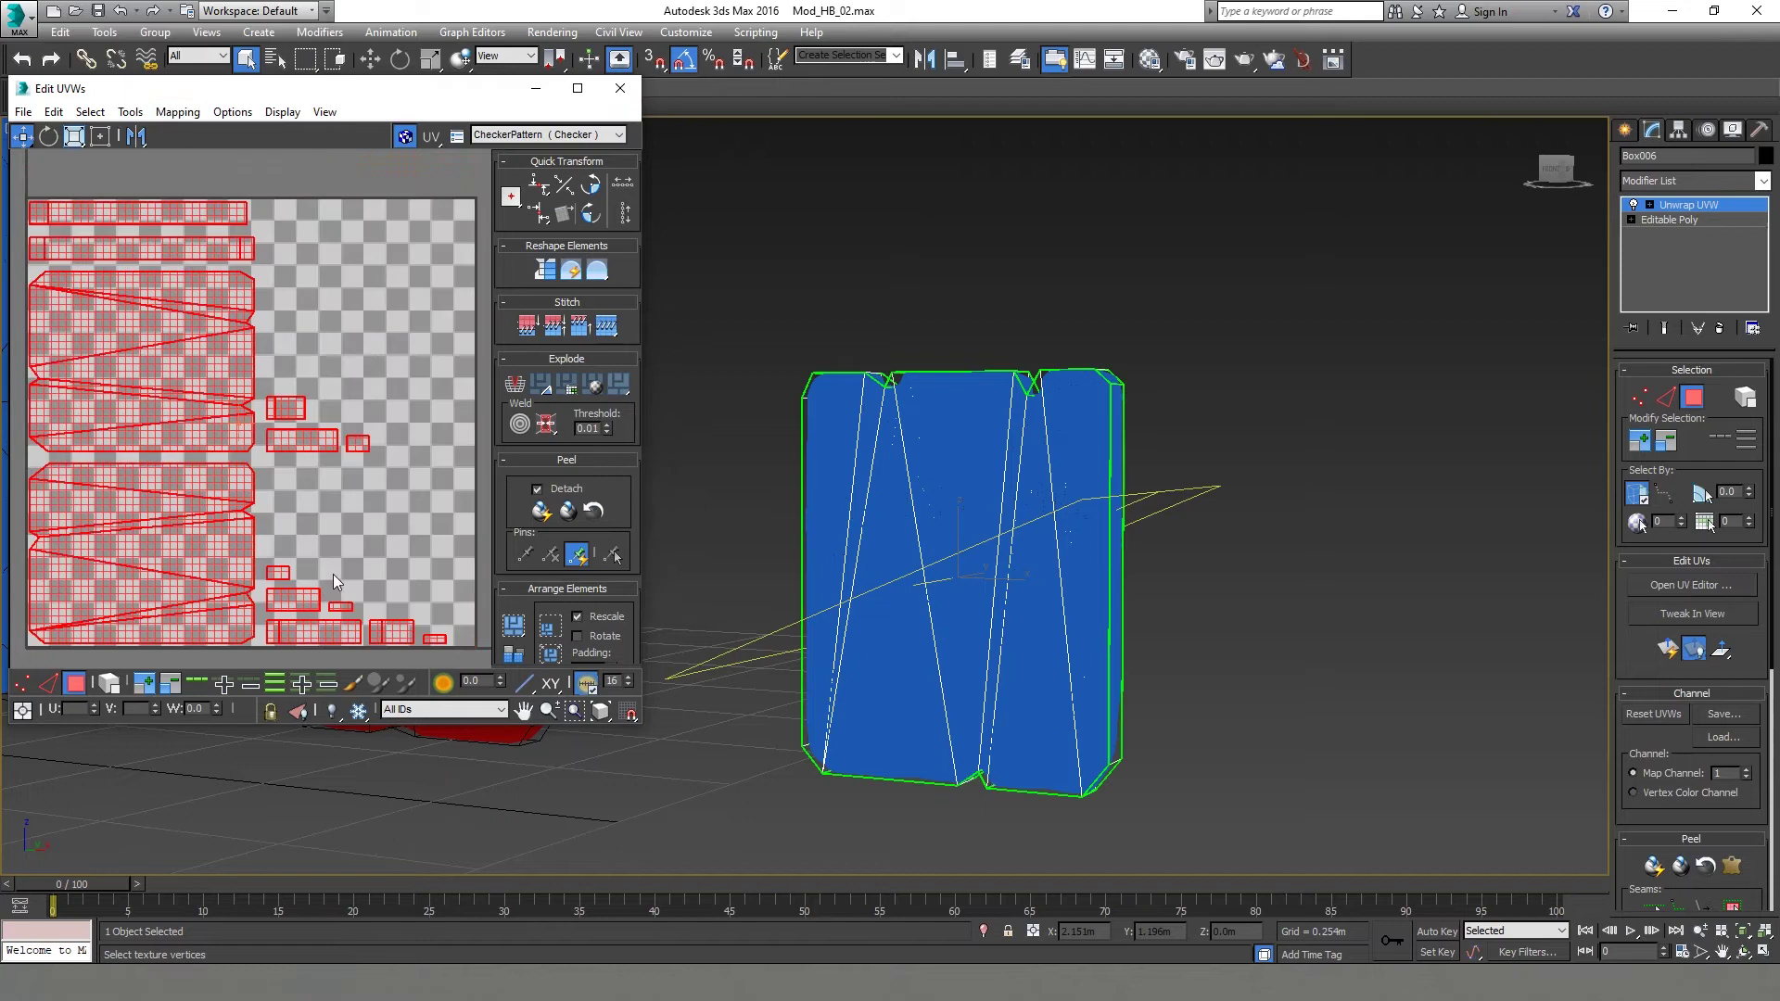
Stitch the small plank's side strips to the long edges of its large face islands.
{"action": "left_click", "coordinate": [48, 683]}
{"action": "left_click", "coordinate": [137, 461]}
{"action": "right_click", "coordinate": [137, 456]}
{"action": "left_click", "coordinate": [107, 538]}
{"action": "left_click", "coordinate": [120, 442]}
{"action": "right_click", "coordinate": [119, 442]}
{"action": "left_click", "coordinate": [87, 522]}
{"action": "left_click", "coordinate": [138, 261]}
{"action": "right_click", "coordinate": [137, 259]}
{"action": "left_click", "coordinate": [111, 342]}
{"action": "left_click", "coordinate": [39, 270]}
Stitch the small plank's separate end and chamfer islands to their neighbours along the shared edges.
{"action": "left_click", "coordinate": [359, 634]}
{"action": "middle_click_drag", "start_coordinate": [954, 691], "coordinate": [869, 603], "text": "alt"}
{"action": "scroll", "coordinate": [399, 636], "scroll_direction": "up", "scroll_amount": 2}
{"action": "left_click", "coordinate": [174, 629]}
{"action": "right_click", "coordinate": [174, 628]}
{"action": "left_click", "coordinate": [144, 710]}
{"action": "right_click", "coordinate": [167, 622]}
{"action": "left_click", "coordinate": [139, 702]}
{"action": "left_click", "coordinate": [69, 633]}
{"action": "scroll", "coordinate": [403, 601], "scroll_direction": "down", "scroll_amount": 3}
{"action": "scroll", "coordinate": [371, 582], "scroll_direction": "up", "scroll_amount": 1}
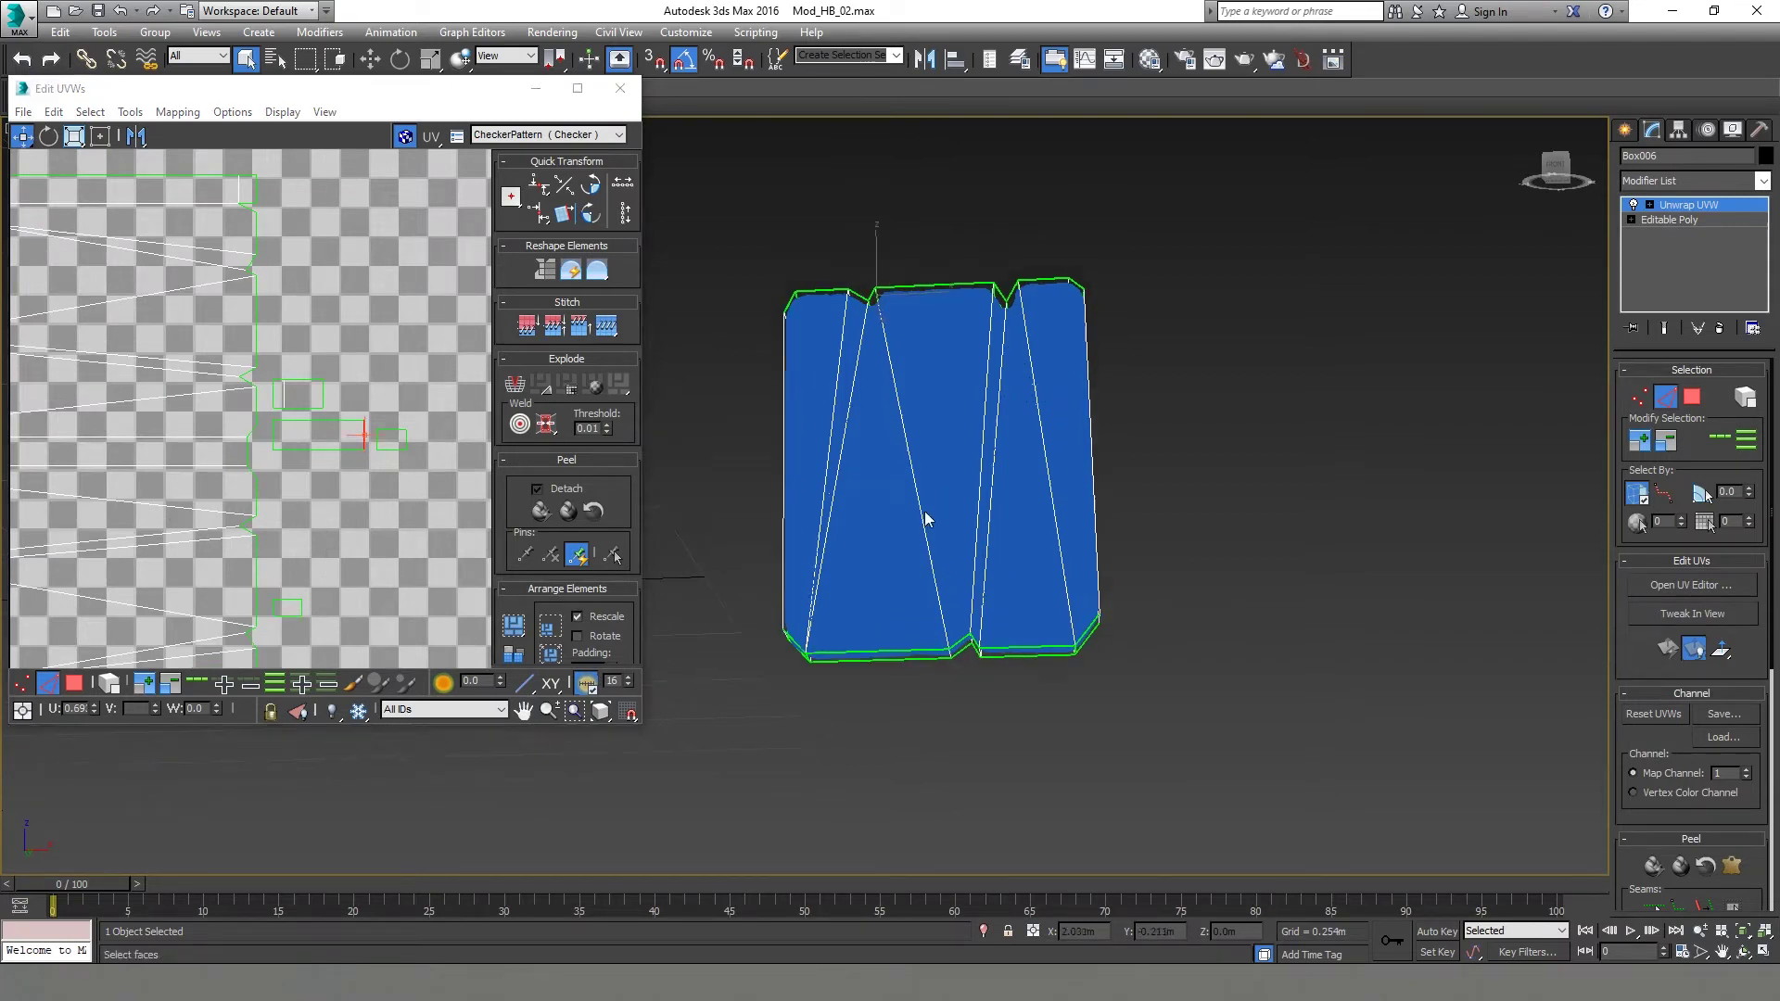
{"action": "right_click", "coordinate": [366, 425]}
{"action": "left_click", "coordinate": [339, 506]}
Stitch the remaining short pieces of the notched end into one continuous UV strip.
{"action": "left_click", "coordinate": [419, 436]}
{"action": "scroll", "coordinate": [386, 468], "scroll_direction": "down", "scroll_amount": 3}
{"action": "scroll", "coordinate": [386, 468], "scroll_direction": "up", "scroll_amount": 3}
{"action": "left_click", "coordinate": [380, 481]}
{"action": "left_click", "coordinate": [205, 479]}
{"action": "right_click", "coordinate": [206, 479]}
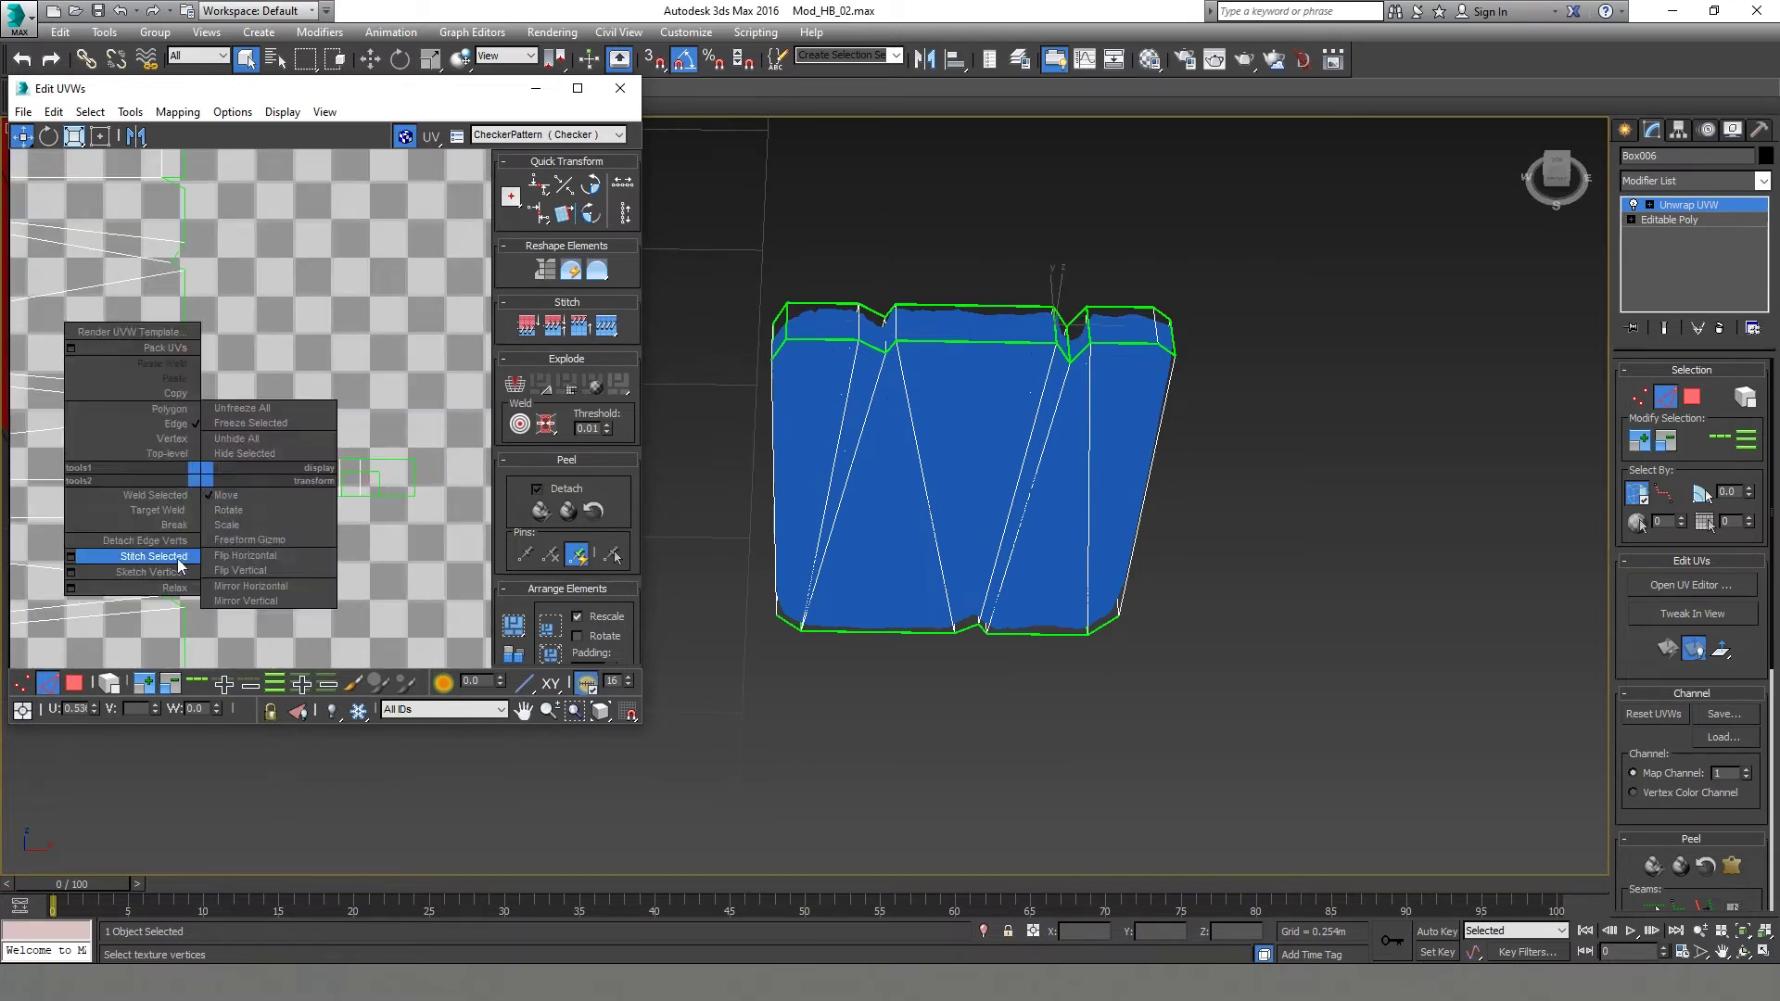
{"action": "left_click", "coordinate": [143, 557]}
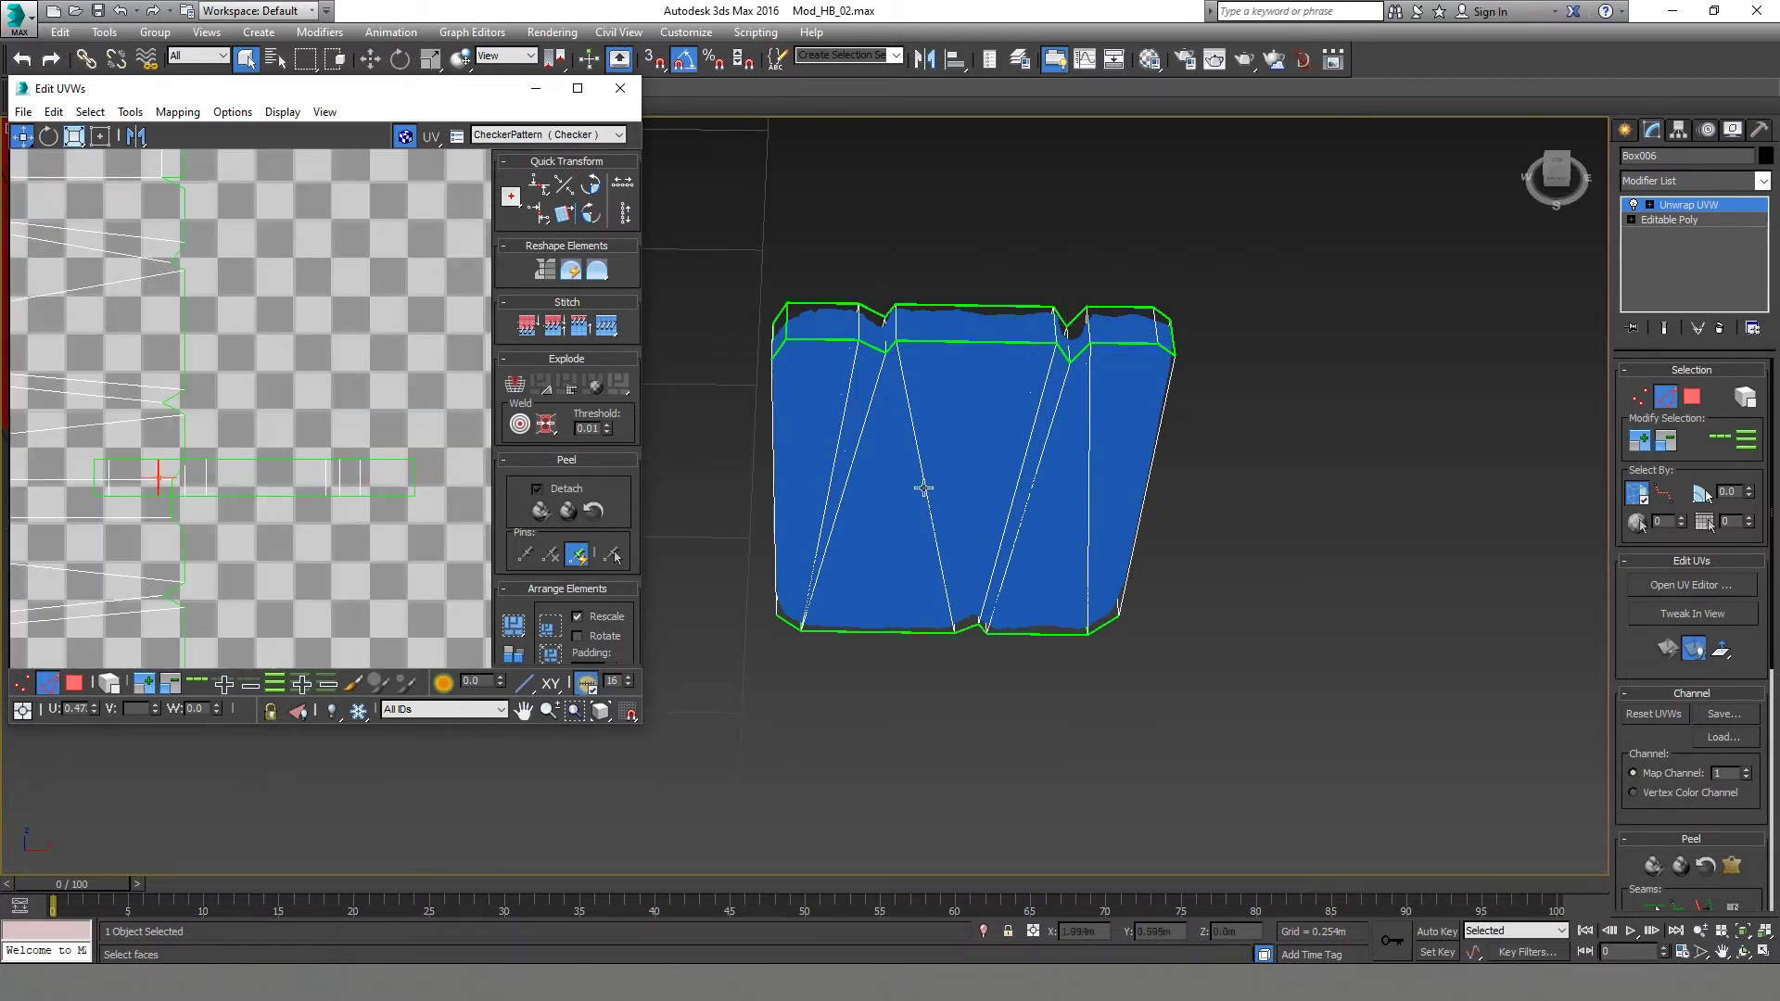
Pack all of the small plank's UV islands and collapse the unwrap into the Editable Poly.
{"action": "middle_click_drag", "start_coordinate": [922, 488], "coordinate": [937, 409], "text": "alt"}
{"action": "scroll", "coordinate": [880, 382], "scroll_direction": "up", "scroll_amount": 3}
{"action": "left_click", "coordinate": [904, 361]}
{"action": "scroll", "coordinate": [339, 399], "scroll_direction": "down", "scroll_amount": 5}
{"action": "left_click", "coordinate": [74, 684]}
{"action": "key", "text": "ctrl+a"}
{"action": "left_click", "coordinate": [514, 625]}
{"action": "left_click", "coordinate": [130, 112]}
{"action": "left_click", "coordinate": [185, 422]}
{"action": "left_click", "coordinate": [211, 250]}
{"action": "left_click", "coordinate": [212, 249]}
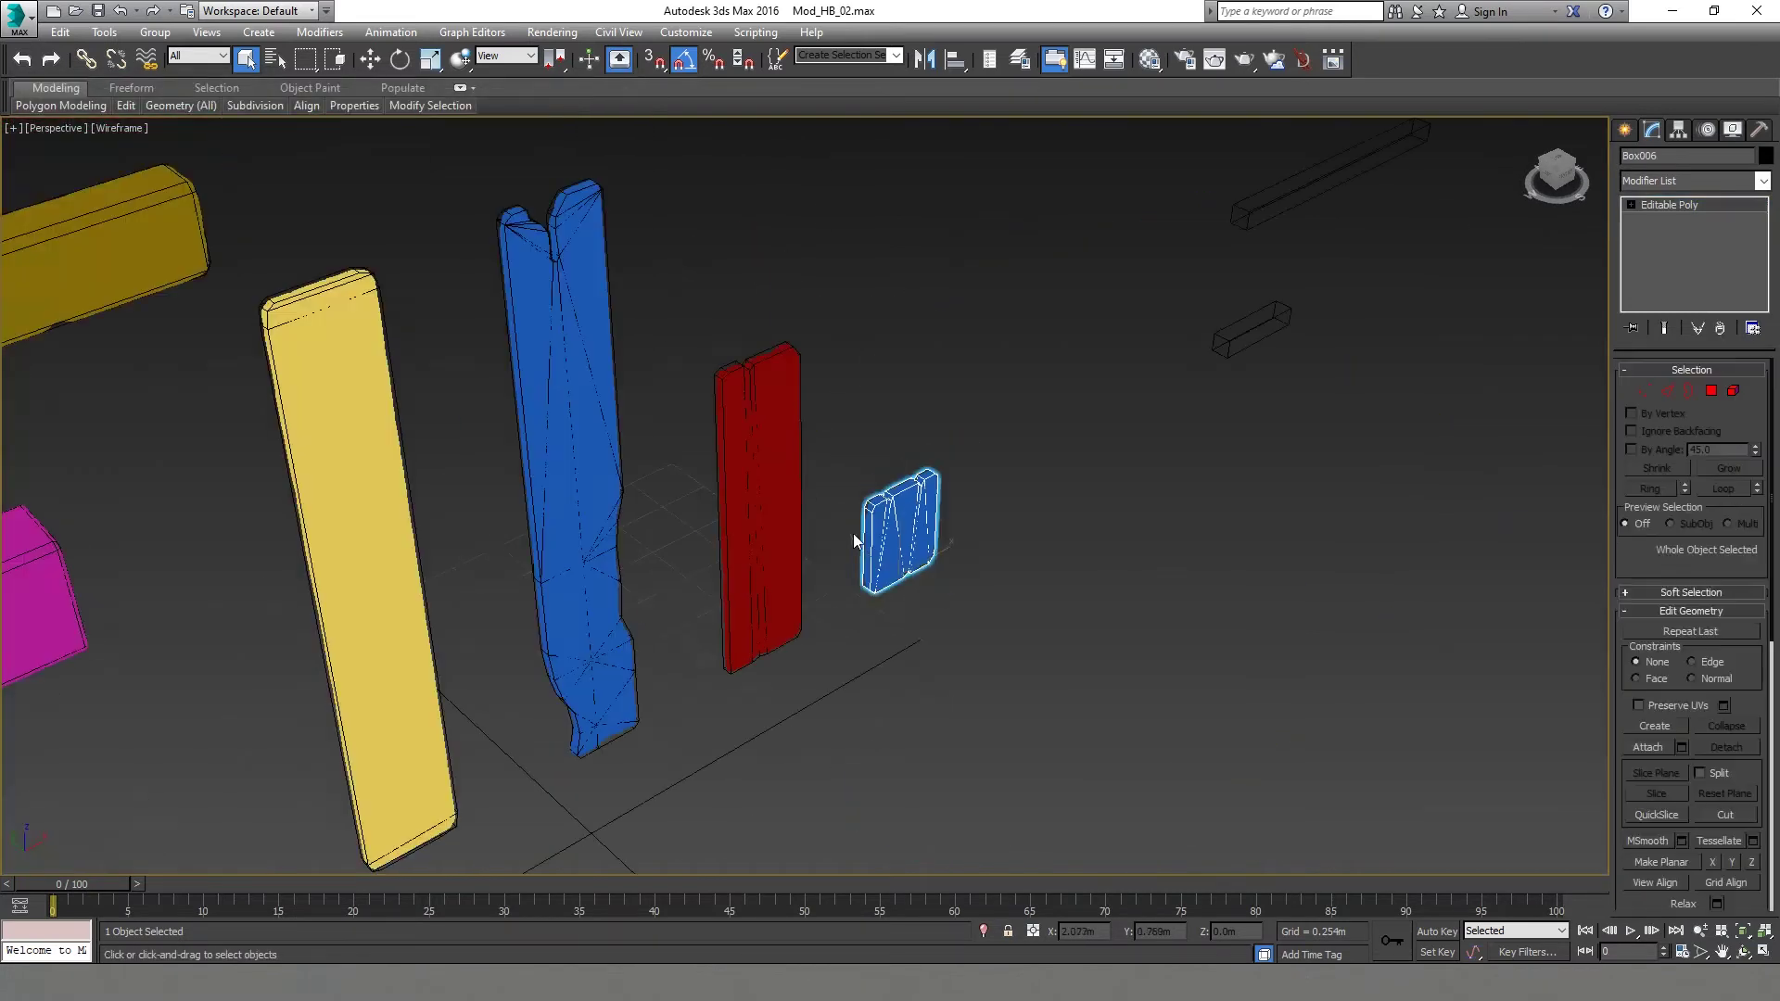
Clear the selection with all the pieces in view and save the scene.
{"action": "scroll", "coordinate": [853, 532], "scroll_direction": "down", "scroll_amount": 4}
{"action": "left_click_drag", "start_coordinate": [465, 260], "coordinate": [935, 631]}
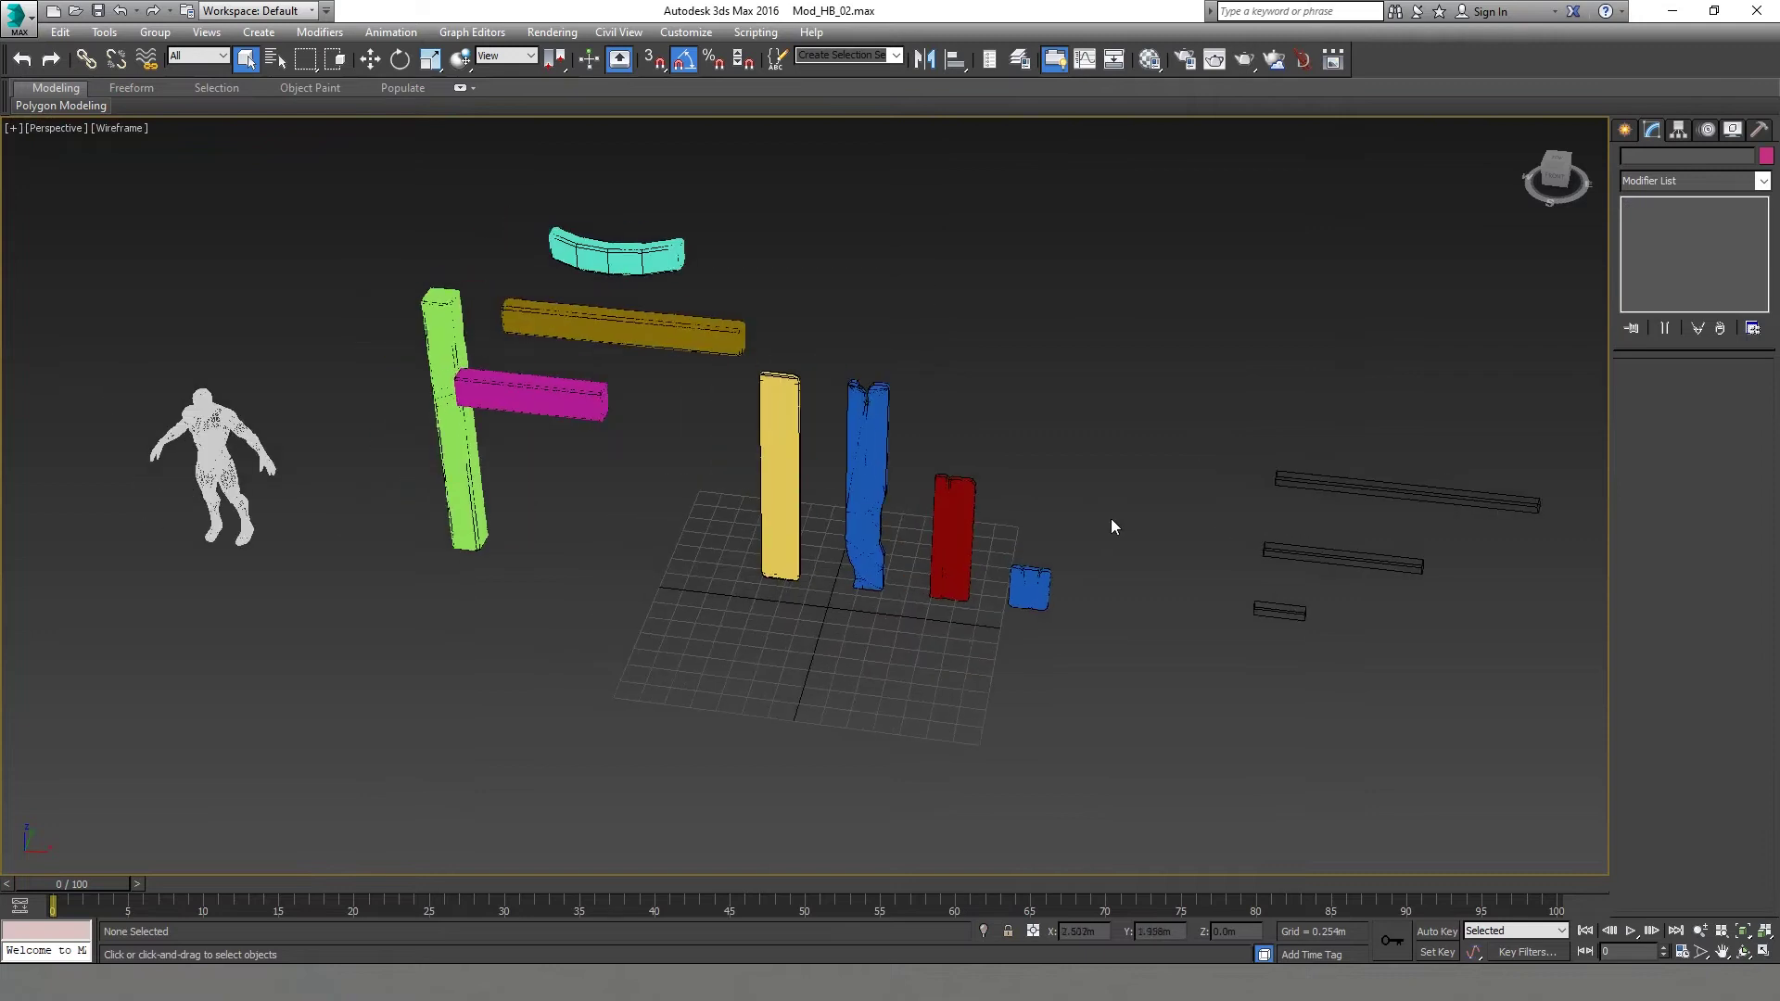
{"action": "key", "text": "ctrl+s"}
Select all eight low-poly pieces: the post, the three crossbeams and the four planks.
{"action": "left_click", "coordinate": [538, 397]}
{"action": "left_click", "coordinate": [454, 422], "text": "ctrl"}
{"action": "left_click", "coordinate": [588, 332], "text": "ctrl"}
{"action": "left_click", "coordinate": [619, 260], "text": "ctrl"}
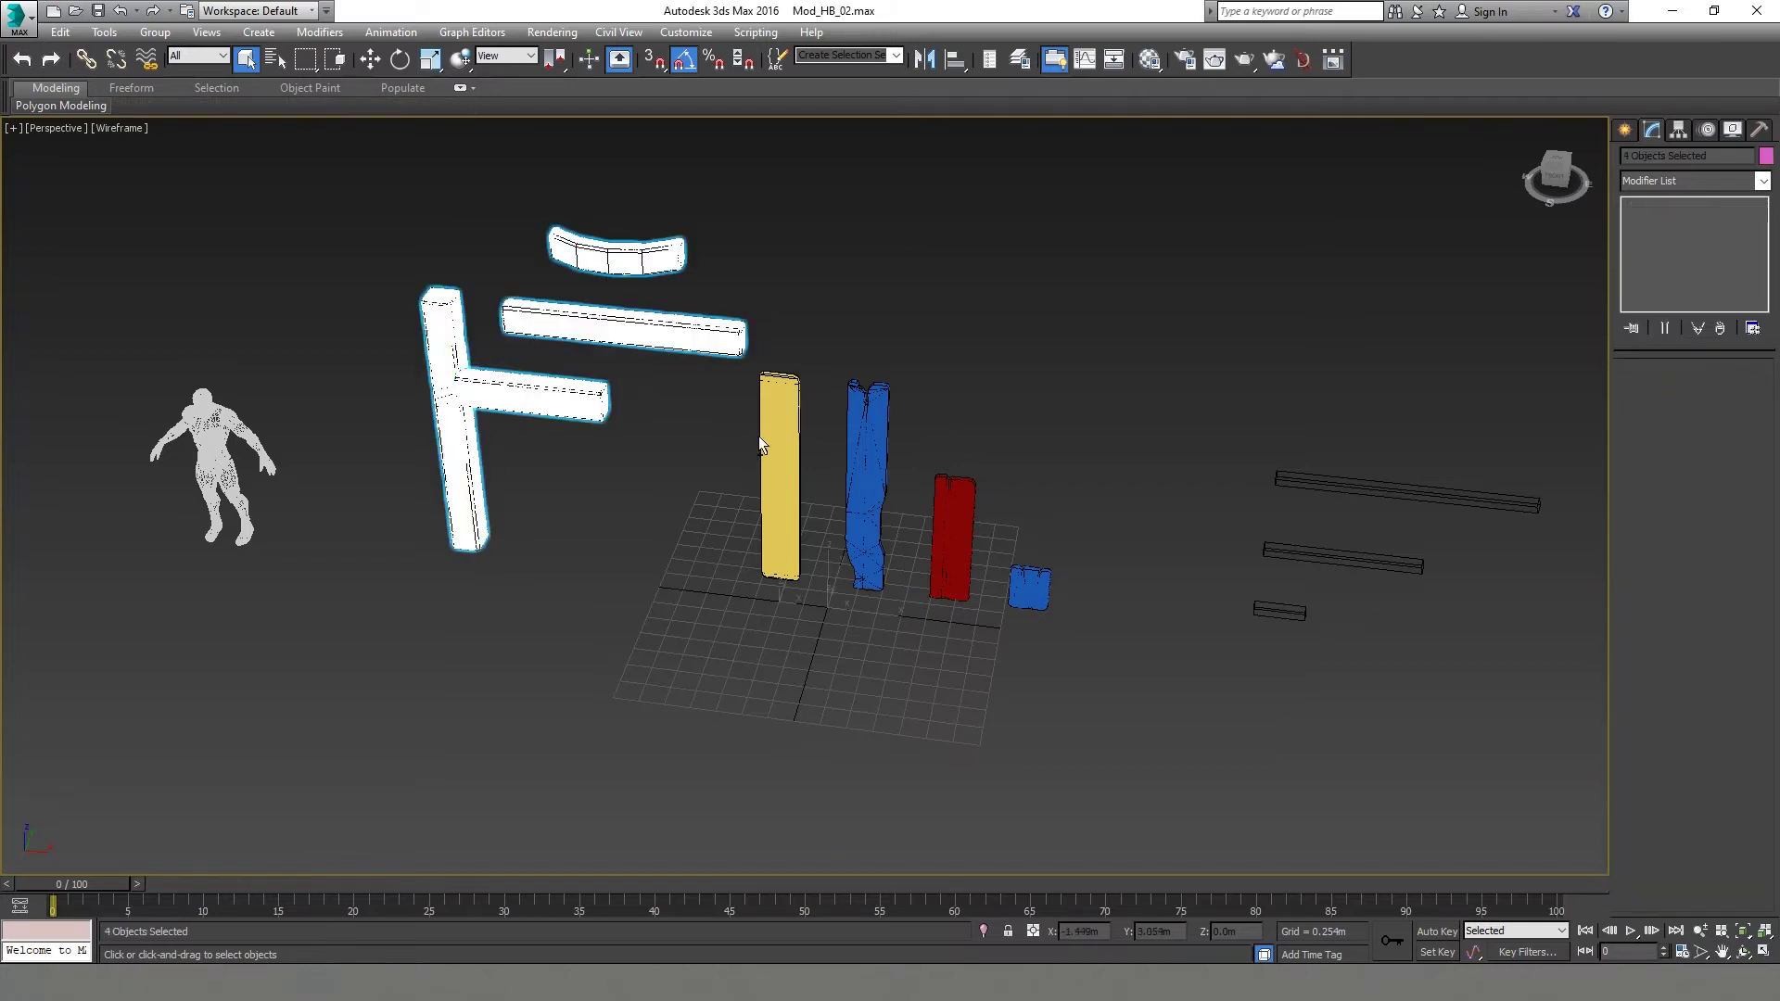
{"action": "left_click", "coordinate": [771, 446], "text": "ctrl"}
{"action": "left_click", "coordinate": [868, 468], "text": "ctrl"}
{"action": "left_click", "coordinate": [955, 497], "text": "ctrl"}
{"action": "scroll", "coordinate": [1057, 593], "scroll_direction": "up", "scroll_amount": 4}
{"action": "left_click", "coordinate": [930, 529], "text": "ctrl"}
{"action": "scroll", "coordinate": [898, 630], "scroll_direction": "down", "scroll_amount": 5}
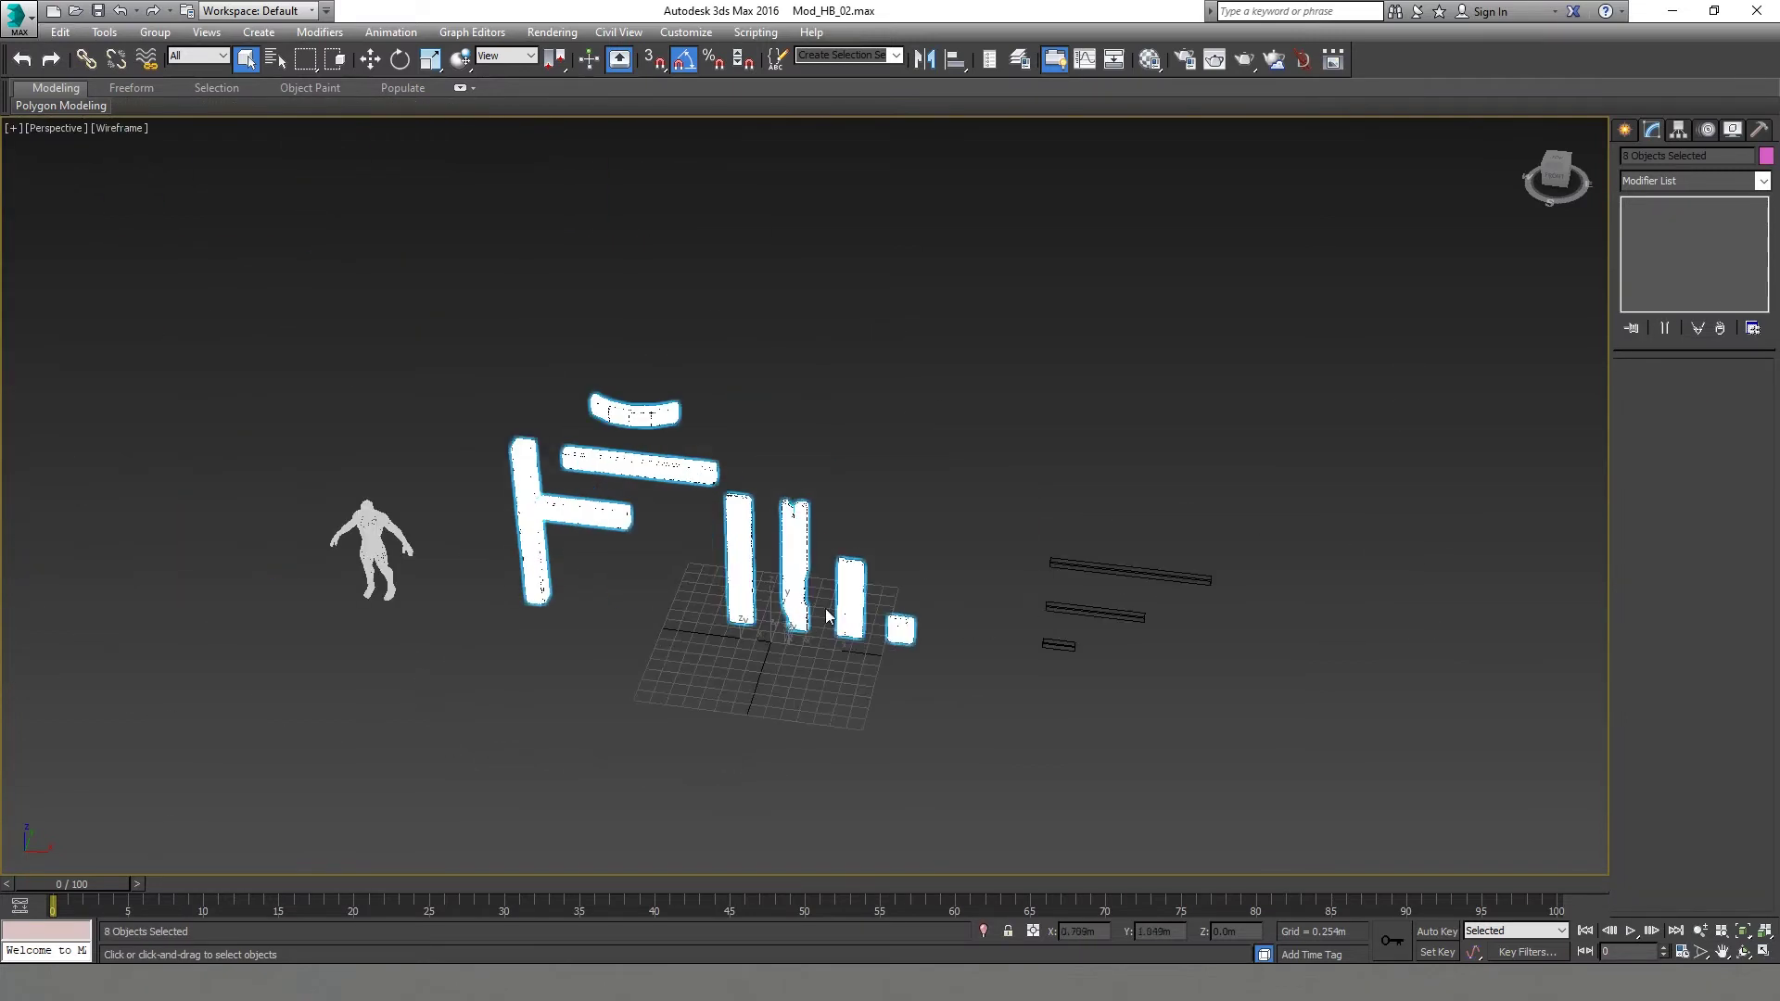
Add the three thin beams and the human figure to the selection and hide all unselected objects.
{"action": "scroll", "coordinate": [702, 710], "scroll_direction": "up", "scroll_amount": 1}
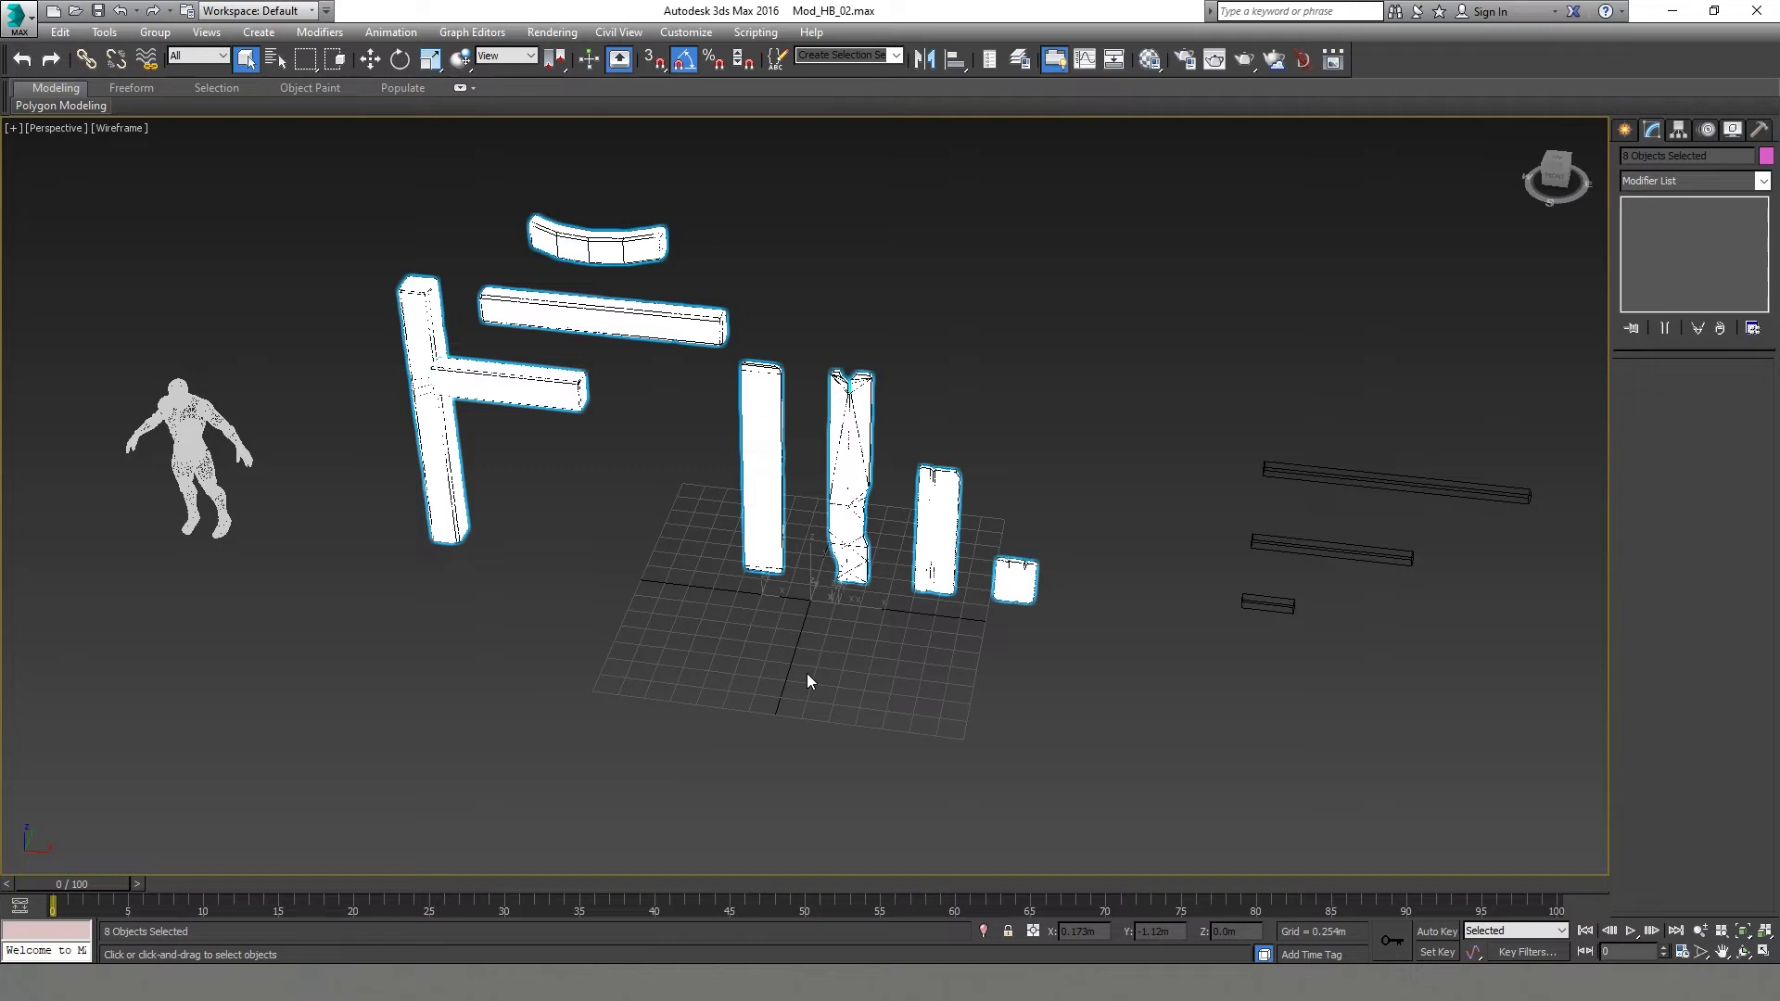
{"action": "left_click_drag", "start_coordinate": [1244, 410], "coordinate": [1431, 740], "text": "ctrl"}
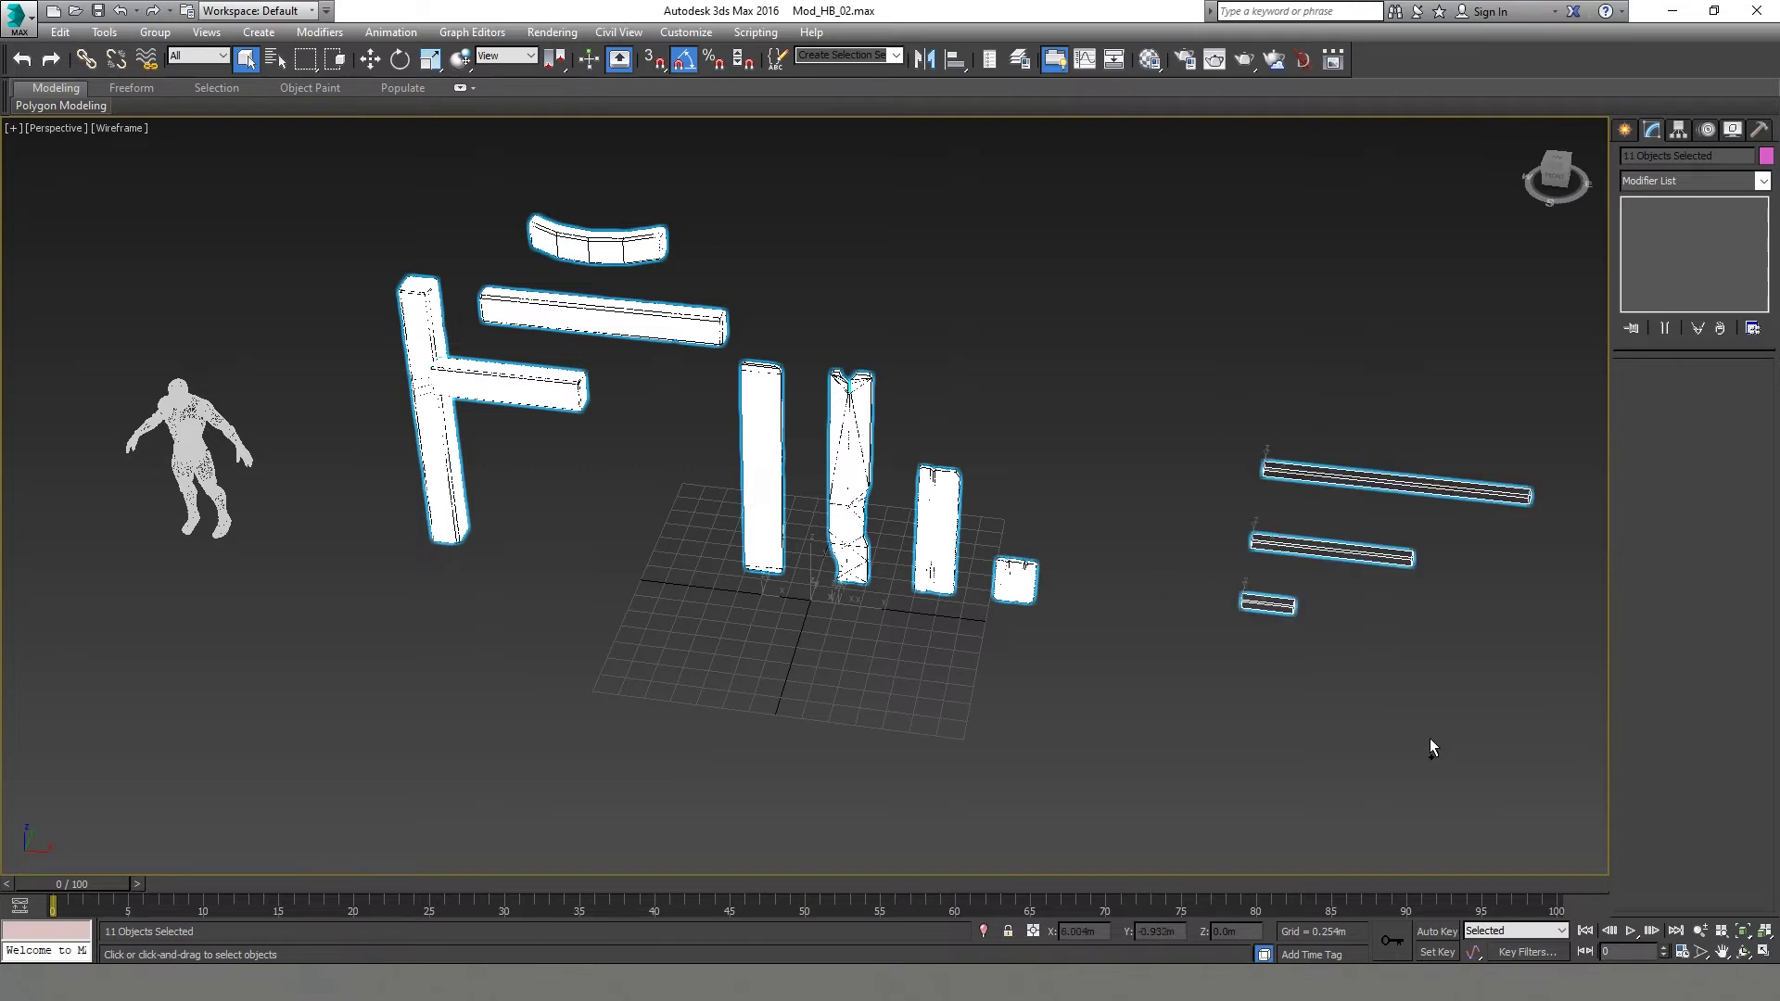
{"action": "left_click_drag", "start_coordinate": [165, 566], "coordinate": [166, 564], "text": "ctrl"}
{"action": "right_click", "coordinate": [390, 443]}
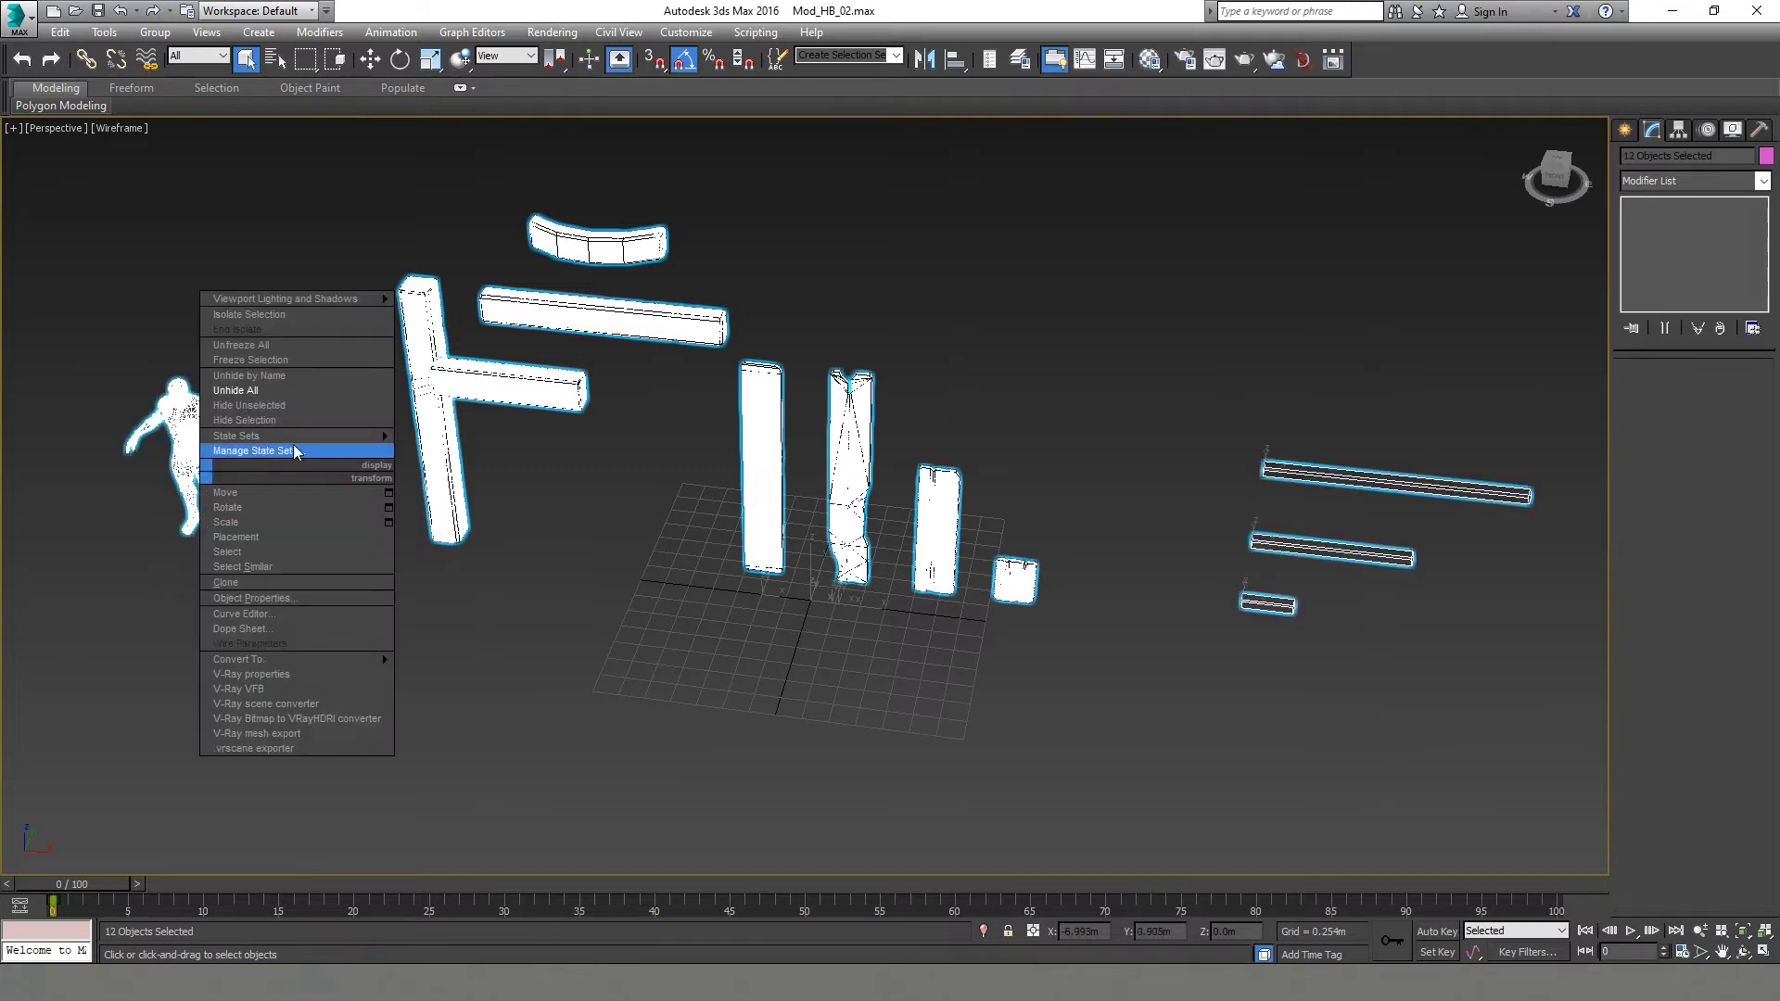
{"action": "left_click", "coordinate": [295, 407]}
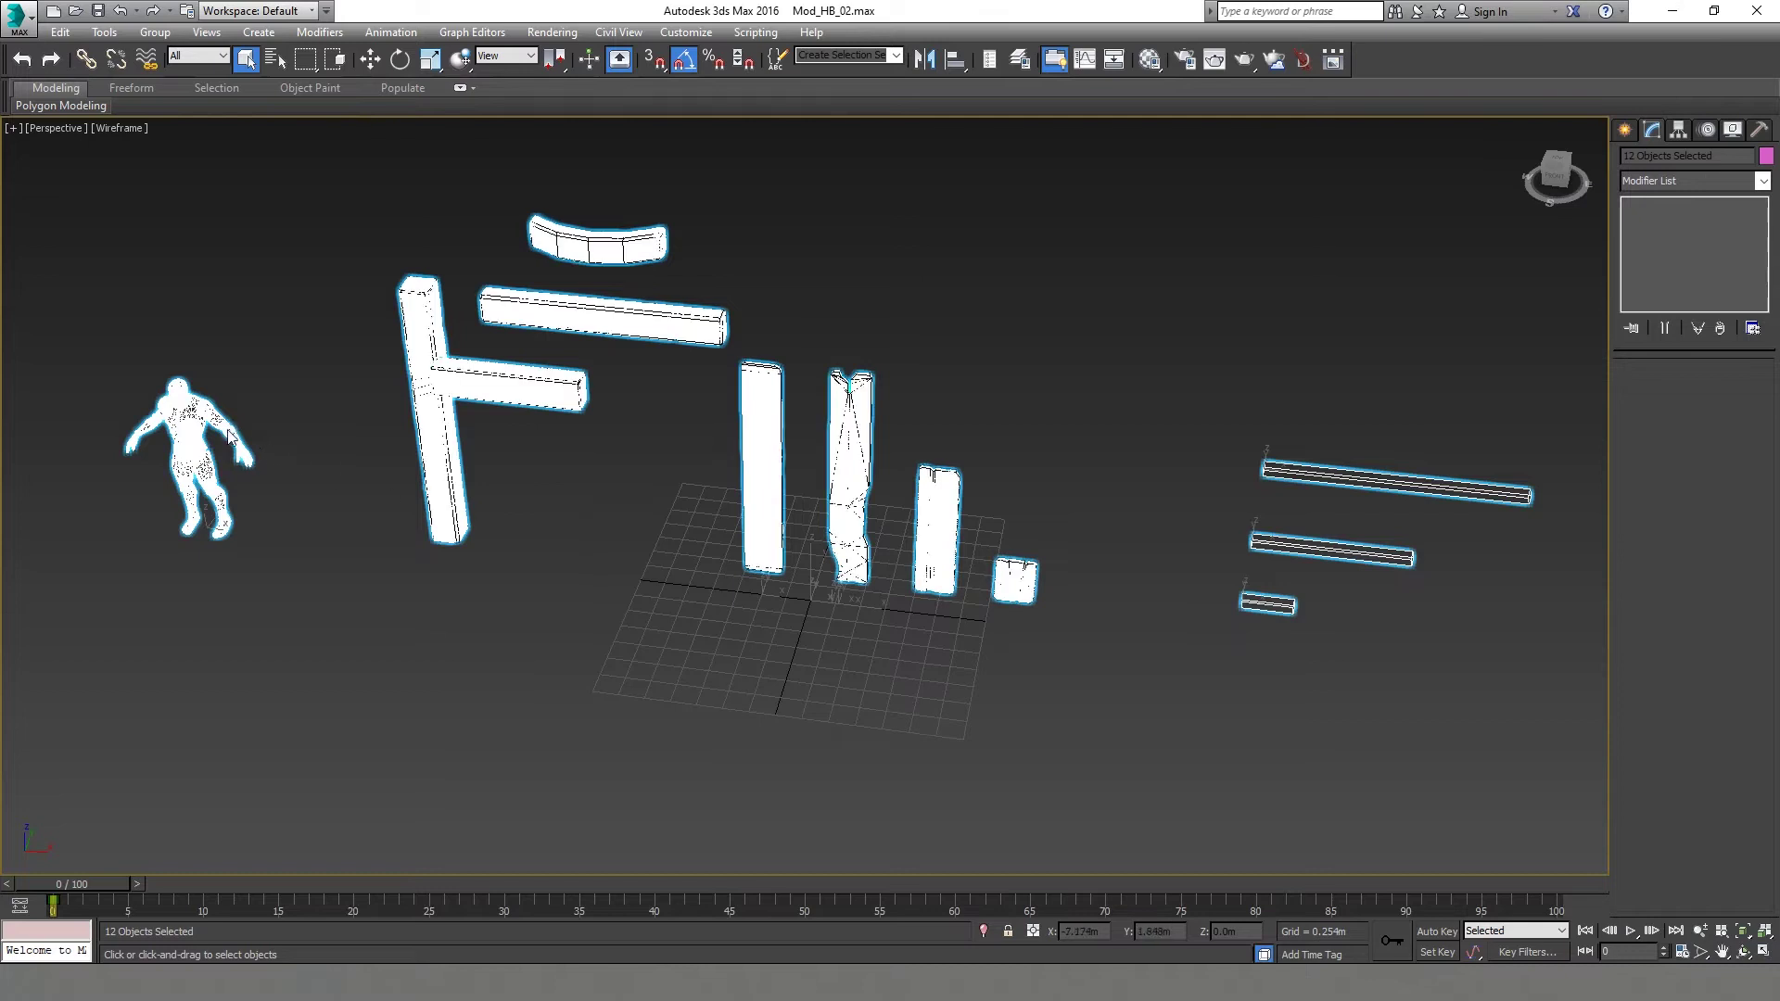
Hide the thin beams and the figure, and display the low-poly pieces shaded with edged faces.
{"action": "right_click", "coordinate": [418, 424]}
{"action": "left_click", "coordinate": [268, 373]}
{"action": "key", "text": "F3"}
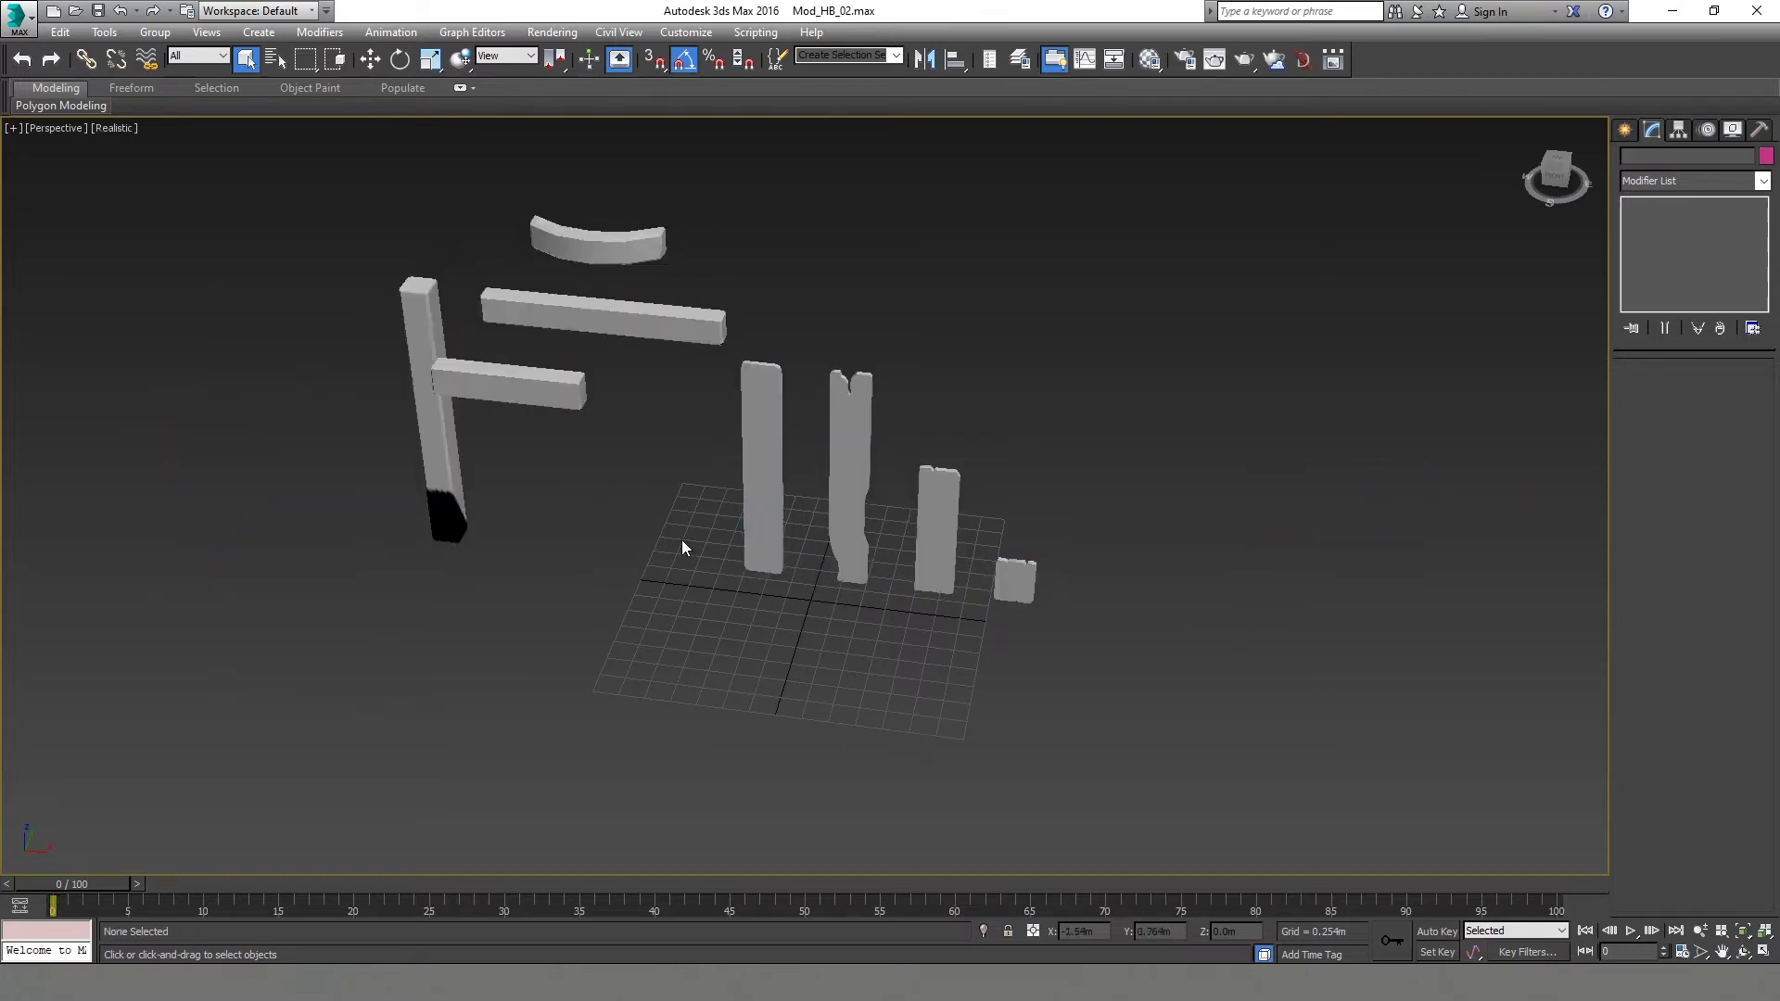
{"action": "key", "text": "F4"}
{"action": "middle_click_drag", "start_coordinate": [671, 530], "coordinate": [721, 547], "text": "alt"}
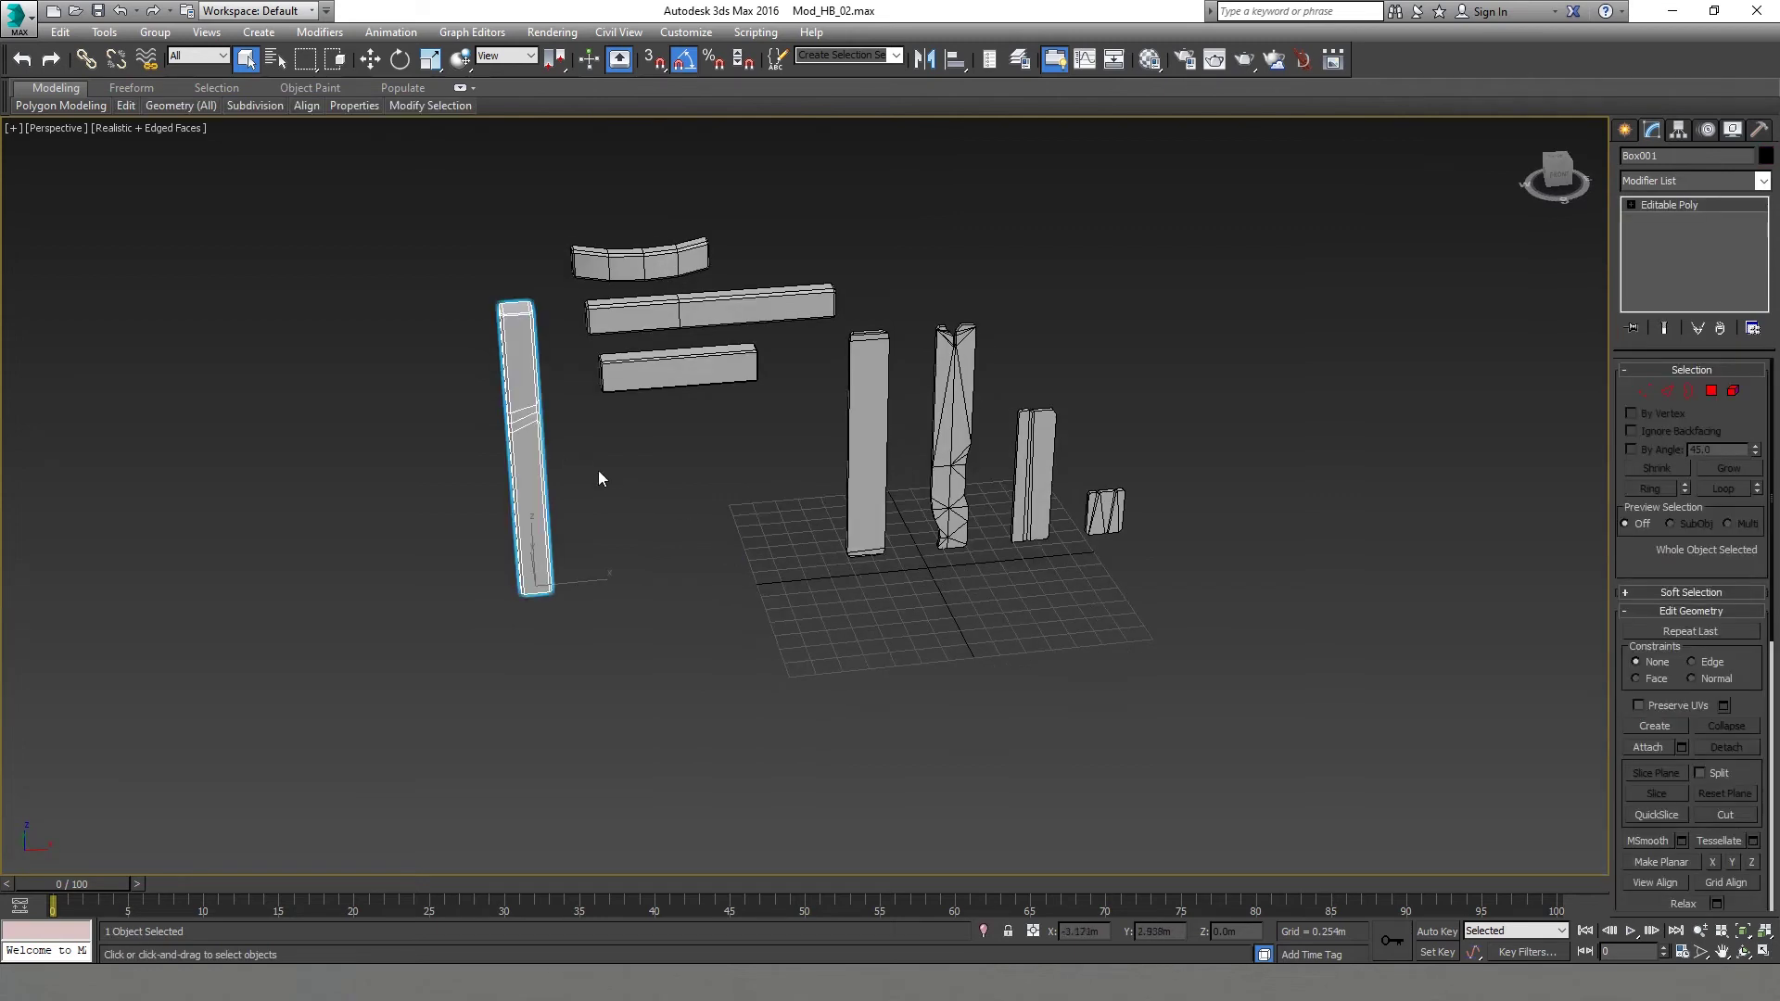
Attach Box002, Box003, Box005, Box006, Box007, Box009 and Box019 to the tall post and select the combined object.
{"action": "middle_click_drag", "start_coordinate": [598, 478], "coordinate": [749, 508], "text": "alt"}
{"action": "left_click", "coordinate": [1679, 746]}
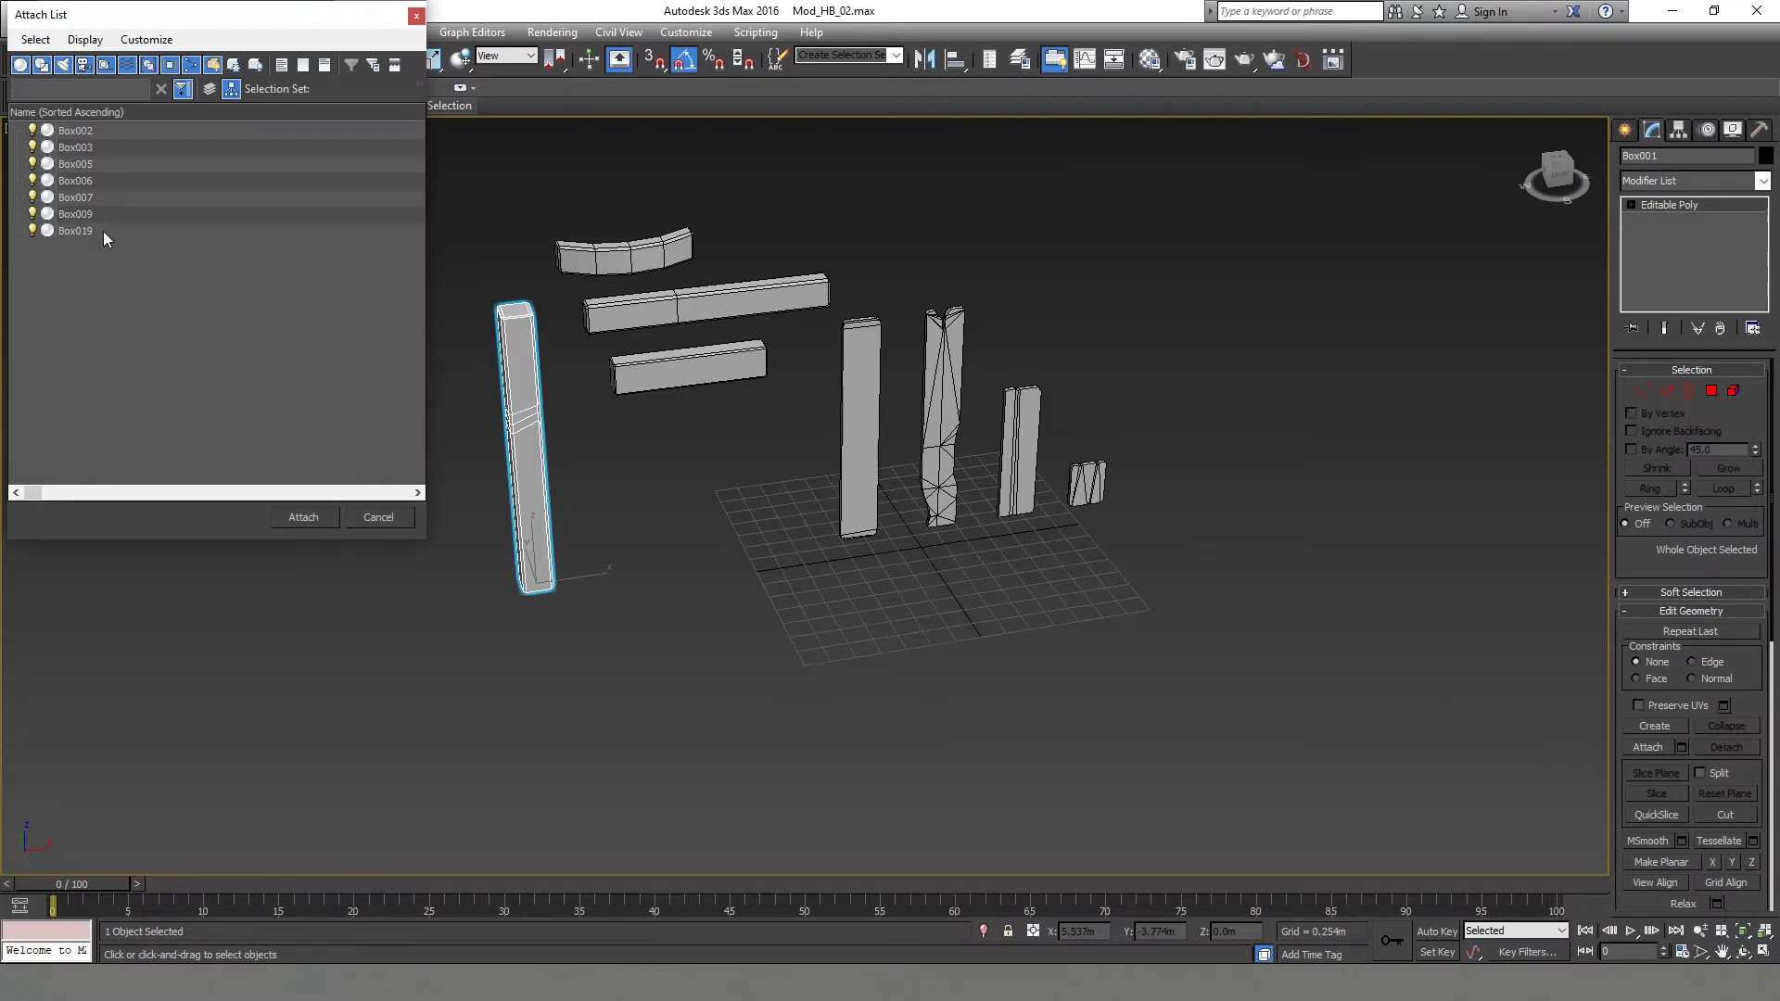
{"action": "left_click_drag", "start_coordinate": [103, 231], "coordinate": [93, 134]}
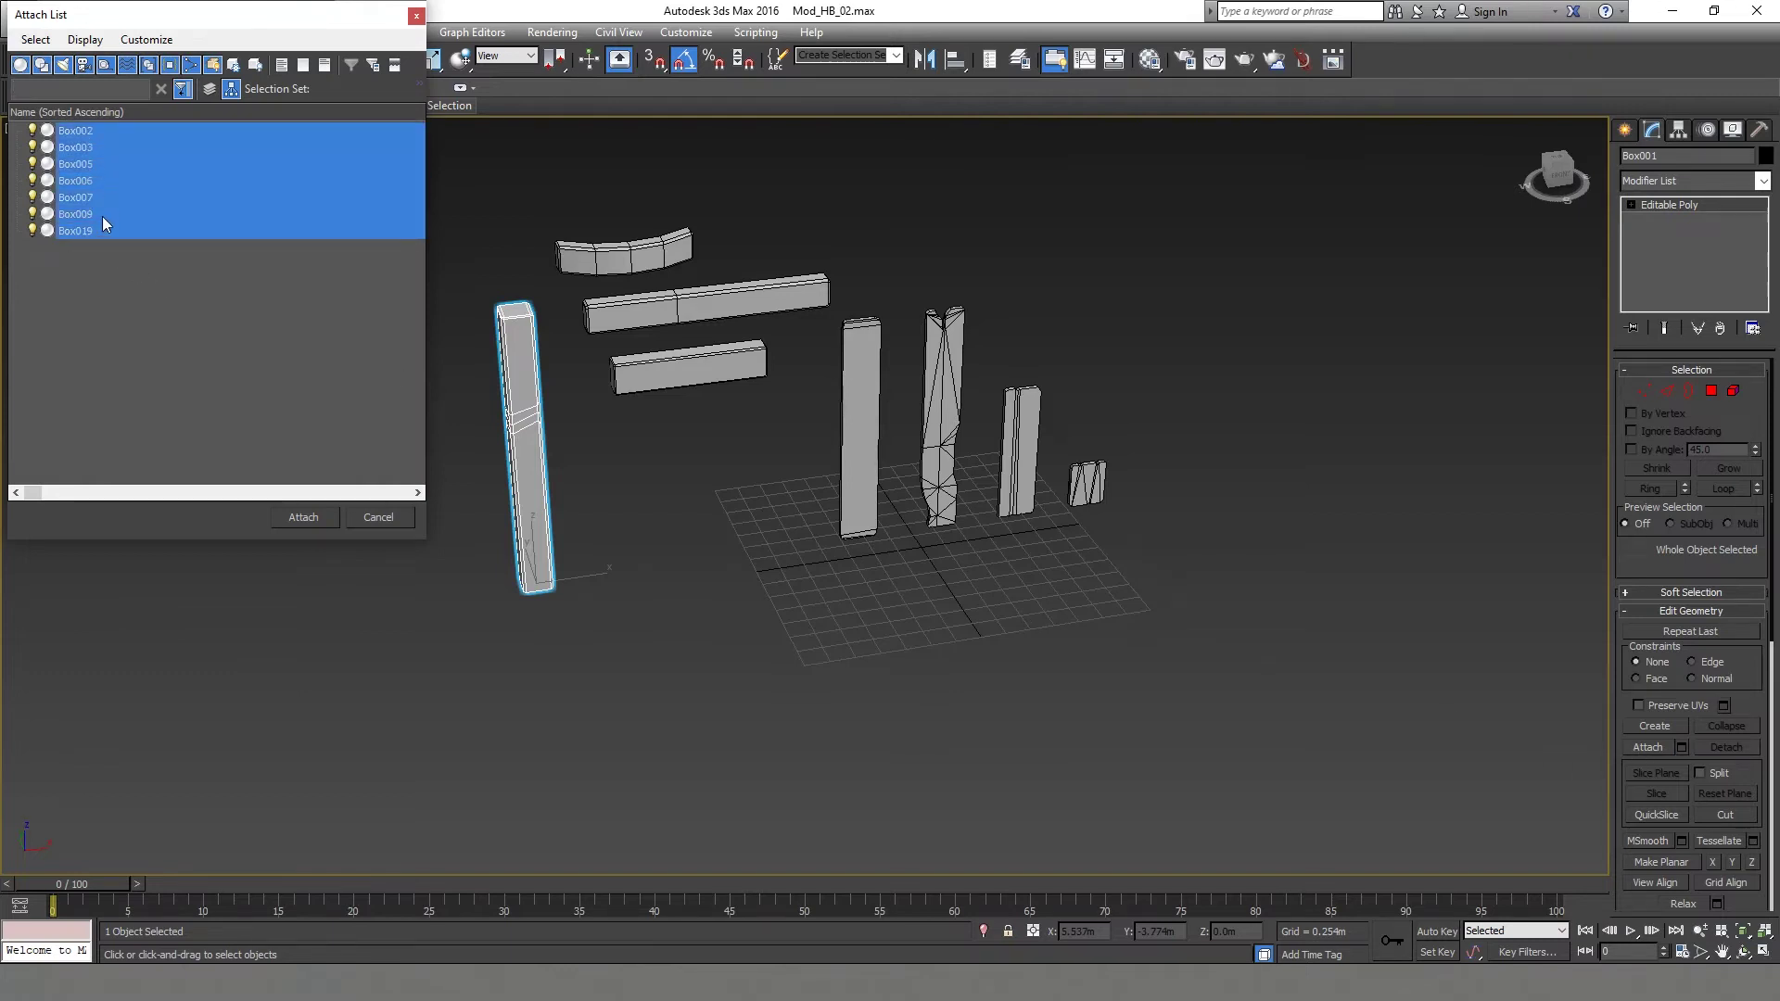
{"action": "left_click", "coordinate": [303, 516]}
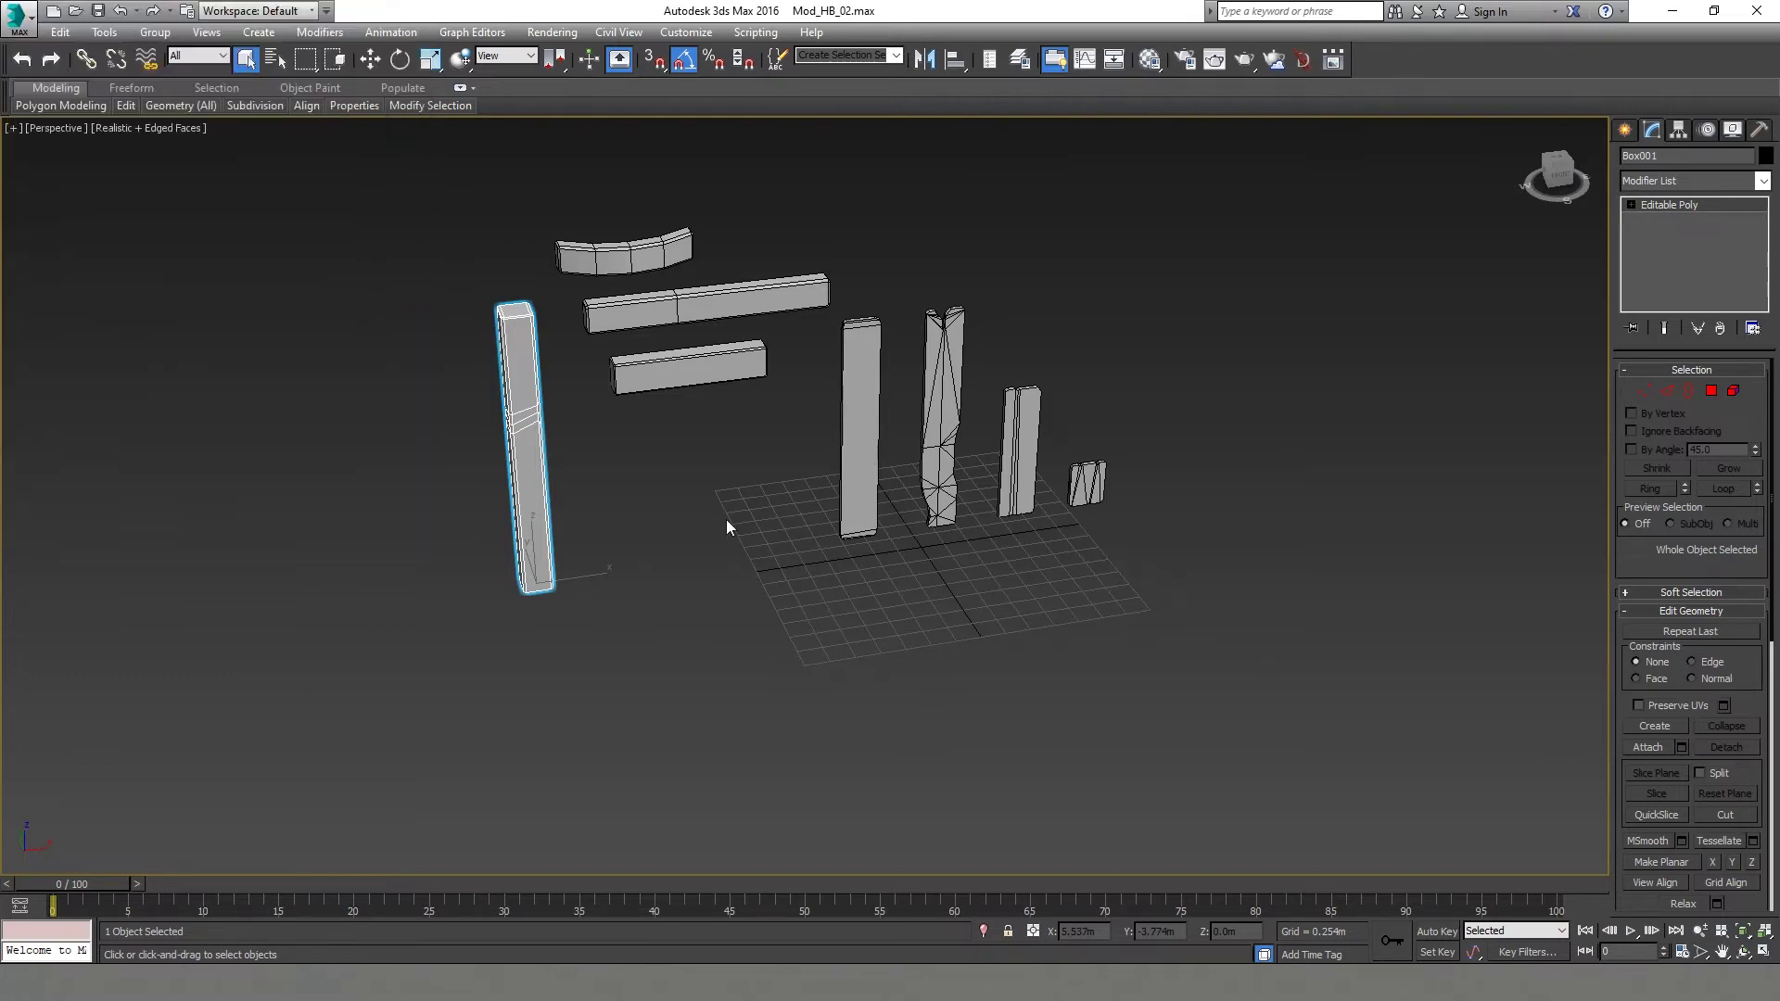
{"action": "left_click", "coordinate": [1148, 534]}
{"action": "middle_click_drag", "start_coordinate": [914, 508], "coordinate": [825, 463], "text": "alt"}
{"action": "left_click", "coordinate": [732, 437]}
{"action": "key", "text": "w"}
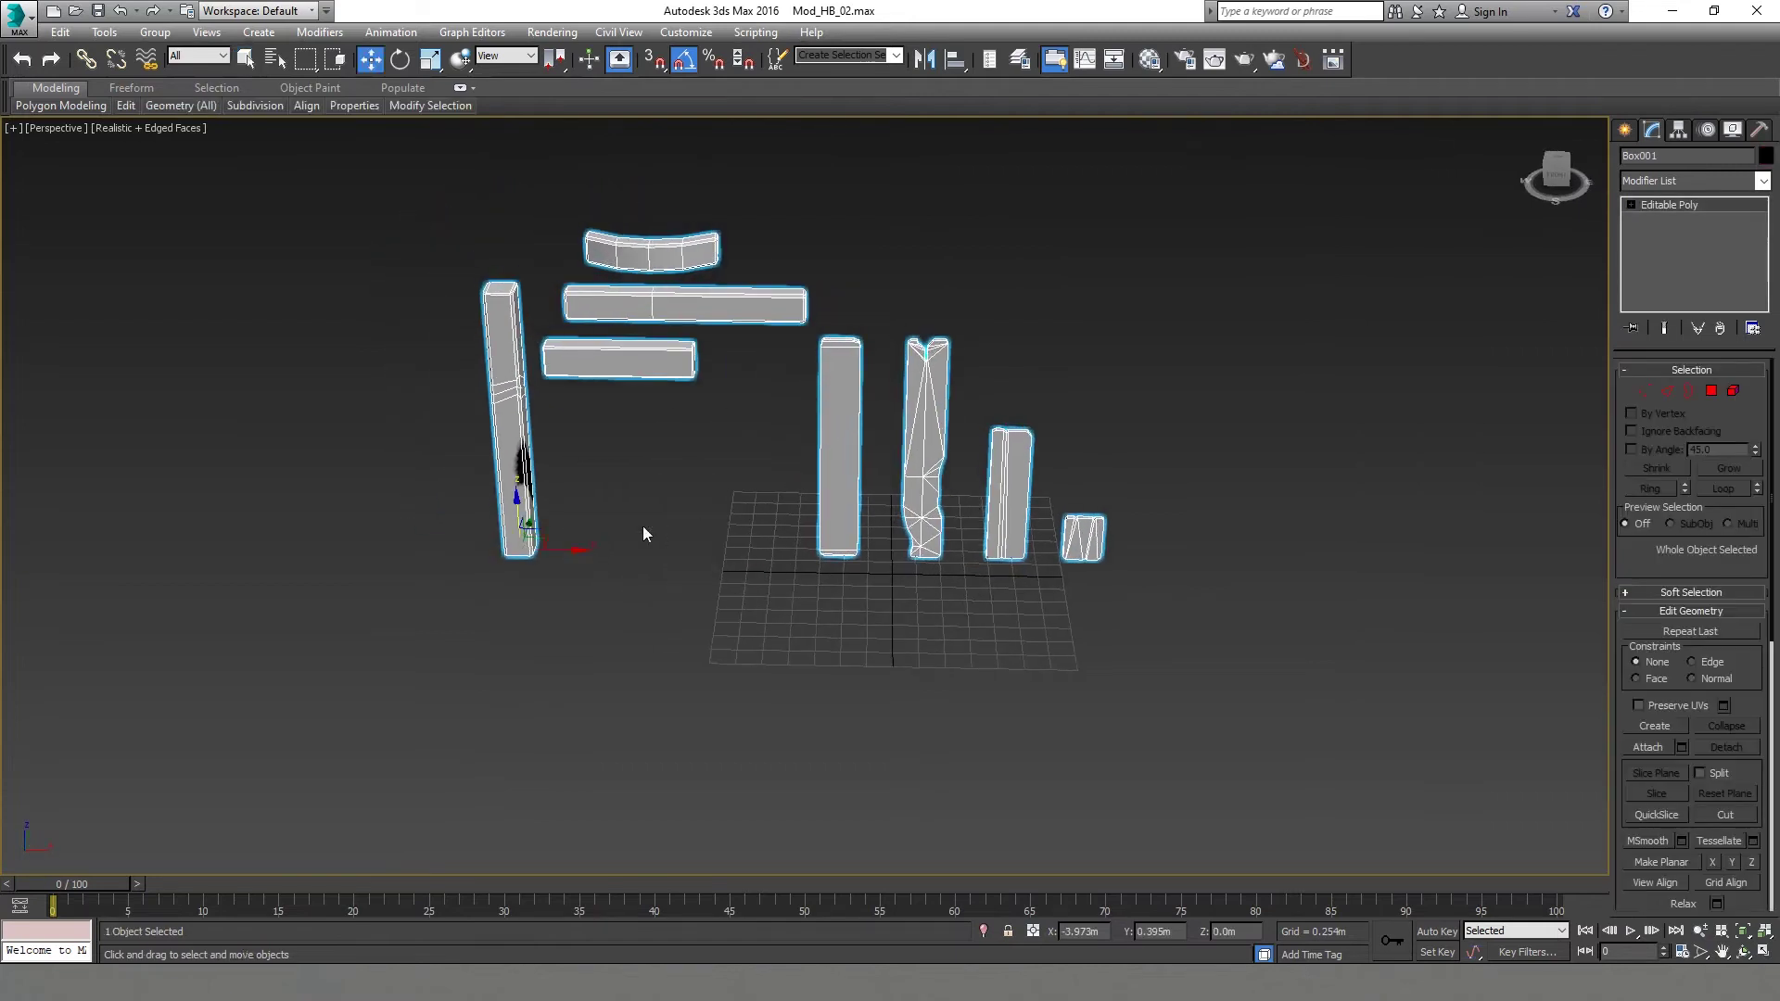
Add an Unwrap UVW modifier to the combined object, open its UV layout and pack all the islands.
{"action": "left_click", "coordinate": [1694, 181]}
{"action": "scroll", "coordinate": [1652, 527], "scroll_direction": "down", "scroll_amount": 5}
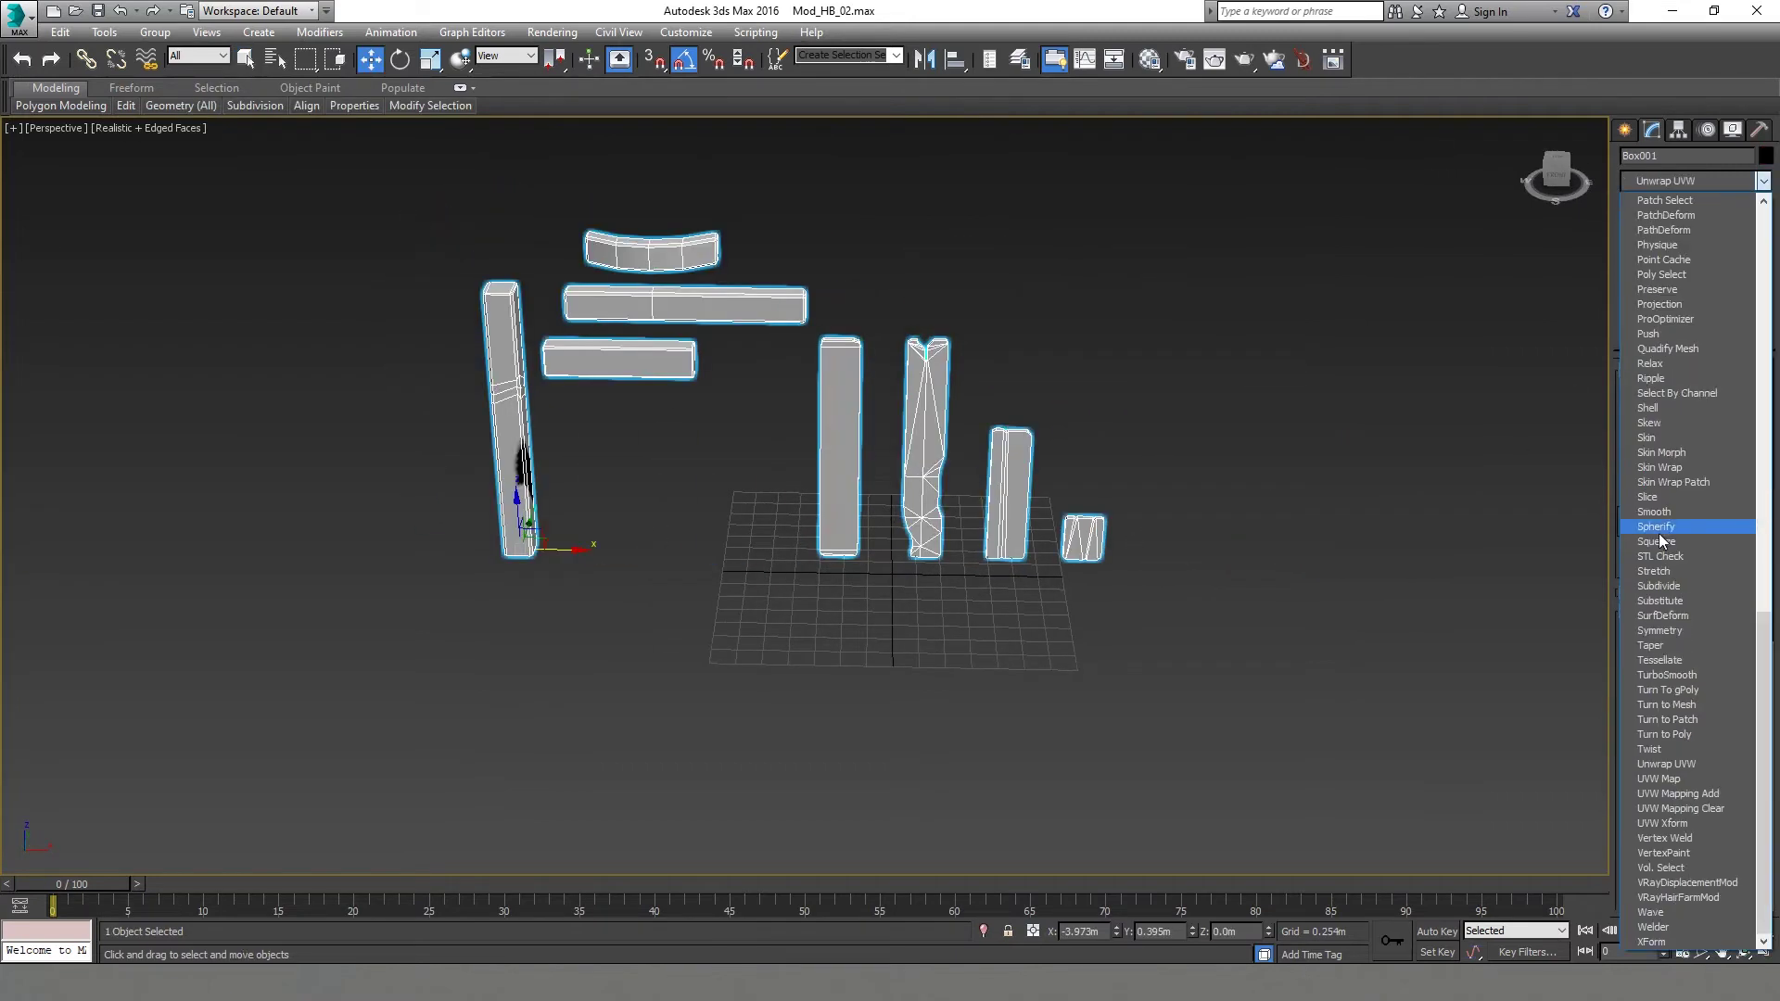
{"action": "left_click", "coordinate": [1684, 764]}
{"action": "left_click", "coordinate": [1636, 588]}
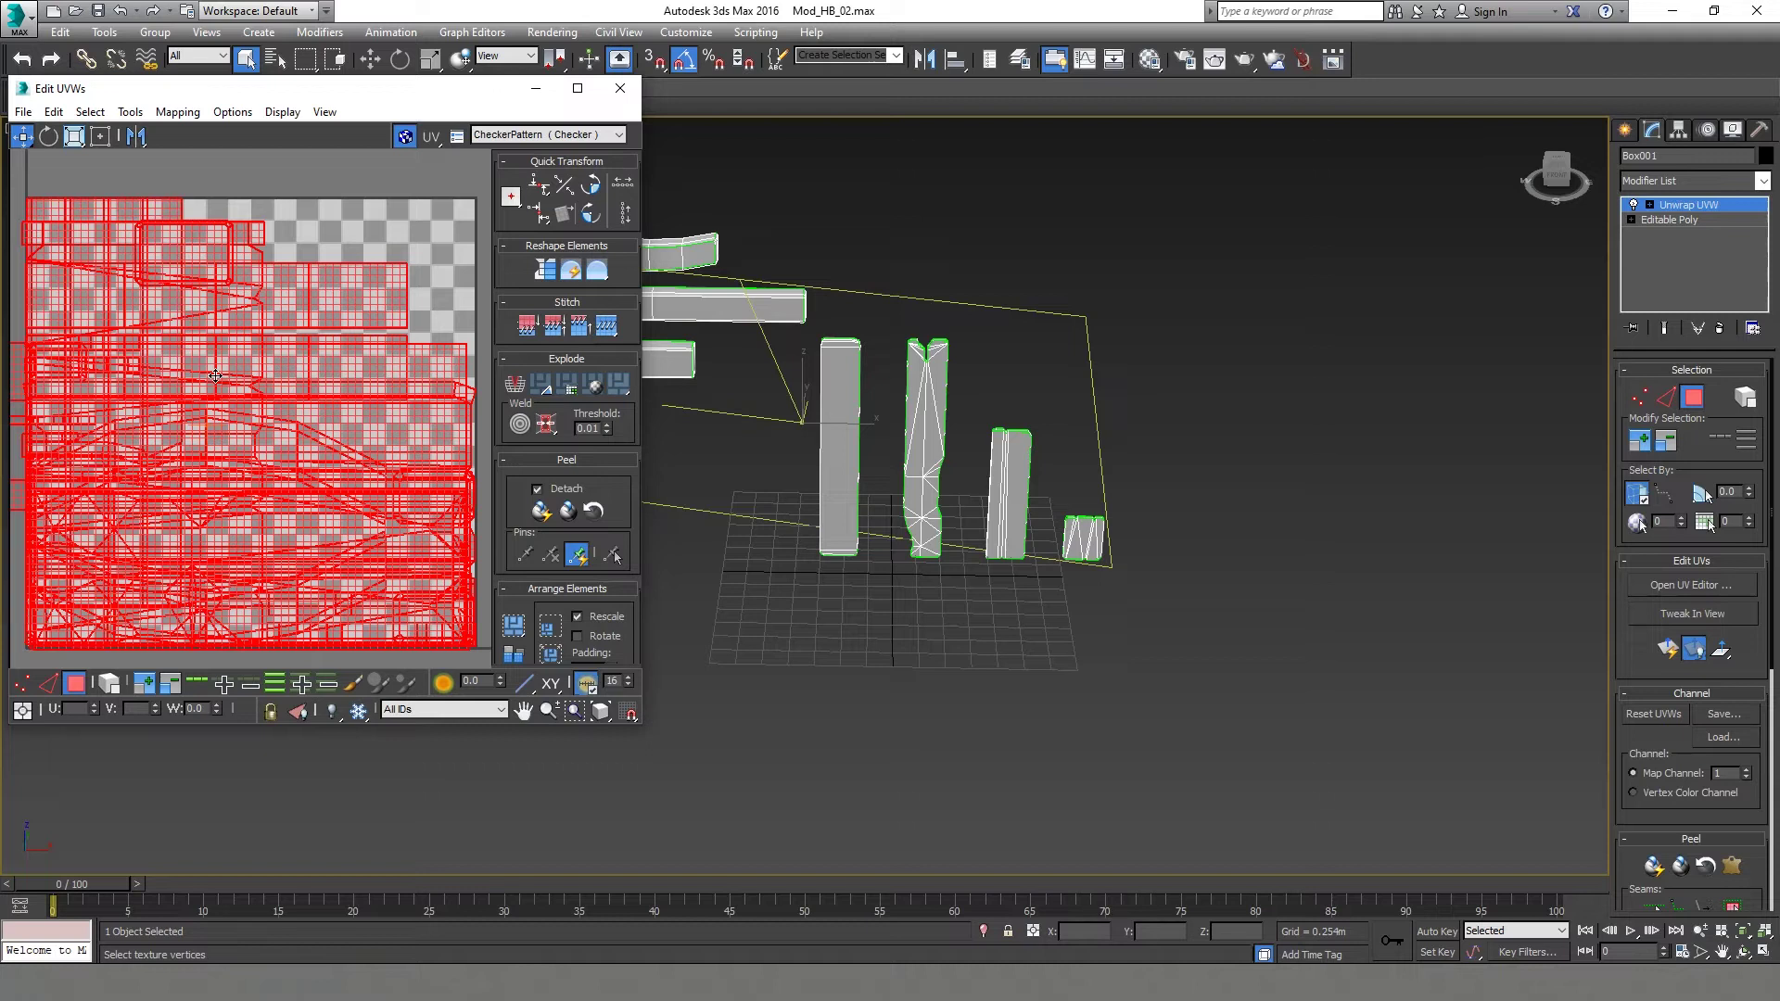
{"action": "left_click", "coordinate": [515, 625]}
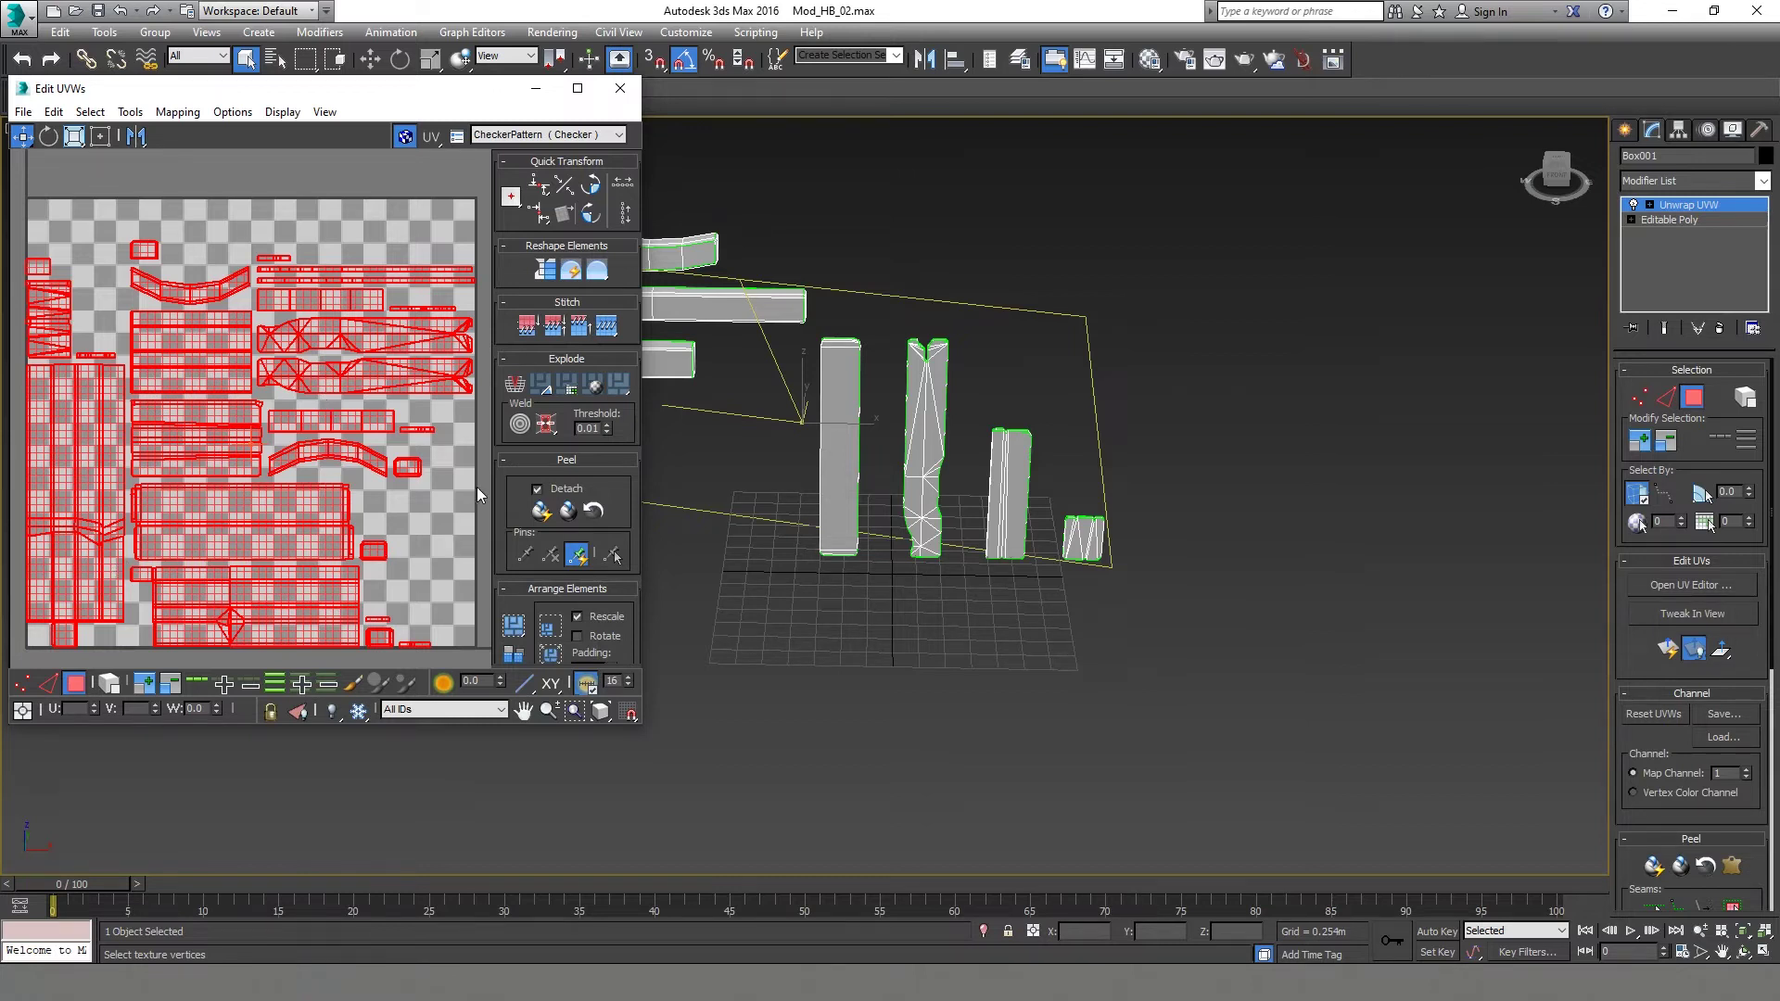
{"action": "left_click_drag", "start_coordinate": [401, 638], "coordinate": [396, 643]}
{"action": "left_click_drag", "start_coordinate": [145, 646], "coordinate": [159, 646]}
{"action": "left_click_drag", "start_coordinate": [36, 204], "coordinate": [128, 356]}
{"action": "left_click_drag", "start_coordinate": [458, 263], "coordinate": [456, 263]}
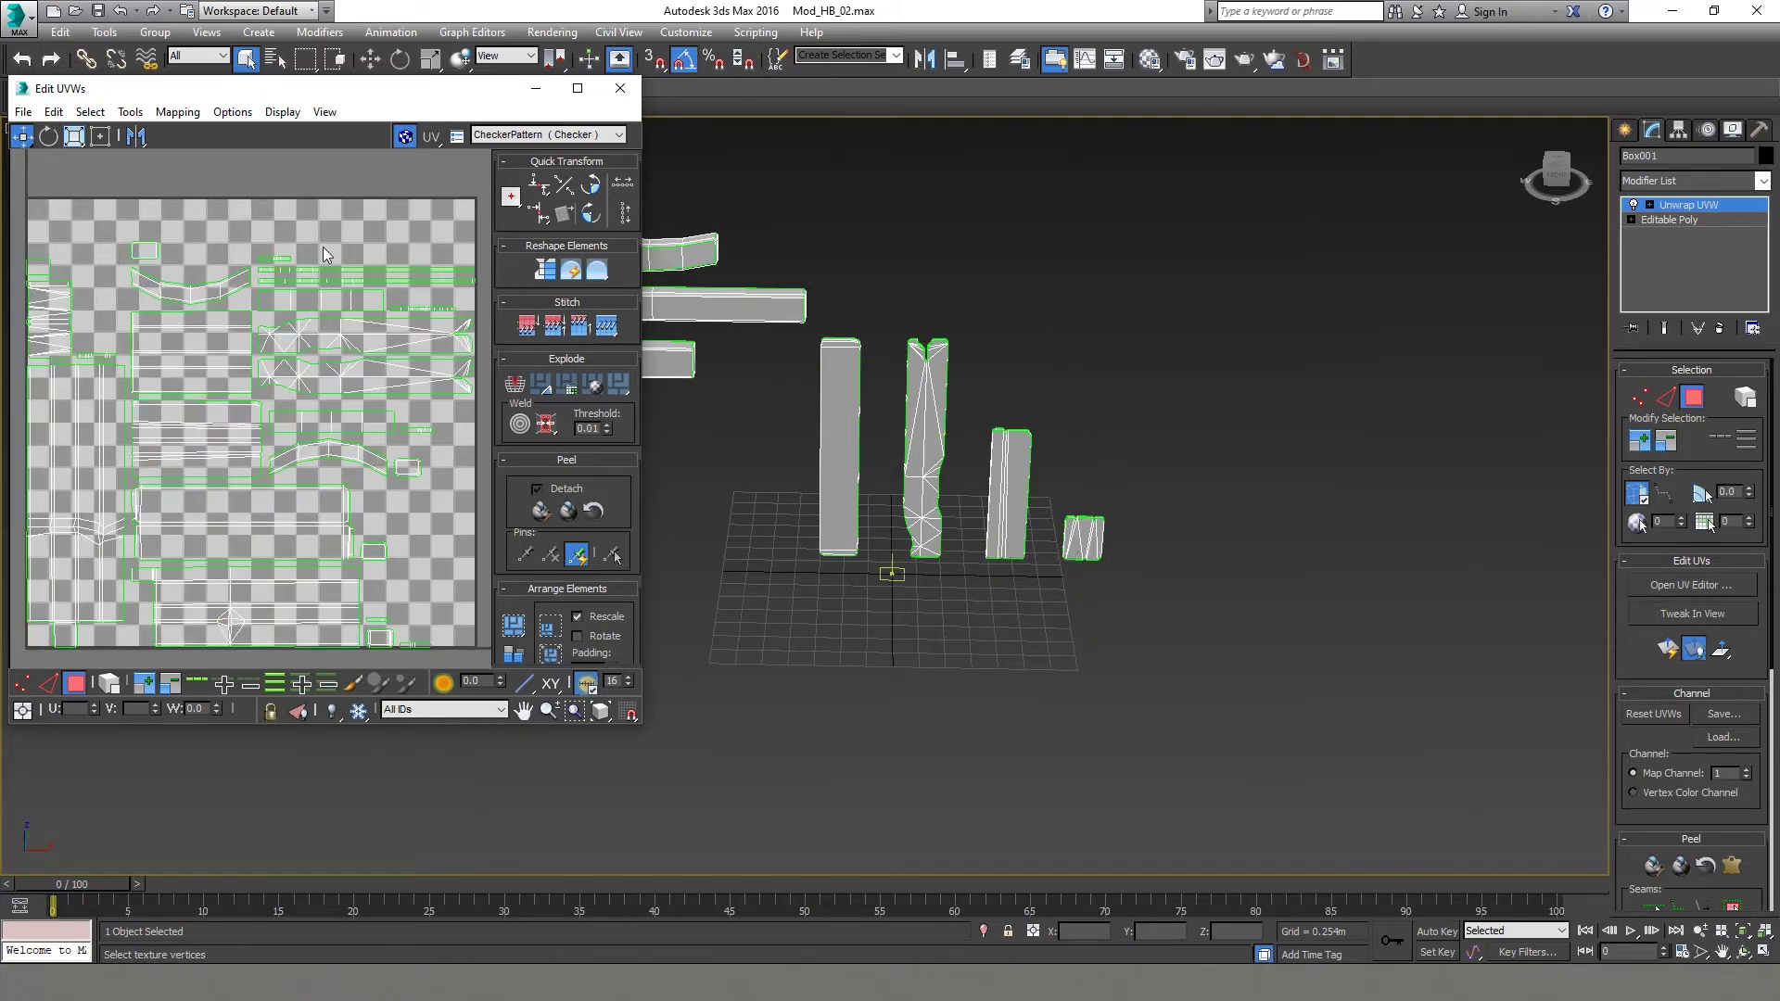
{"action": "key", "text": "ctrl+a"}
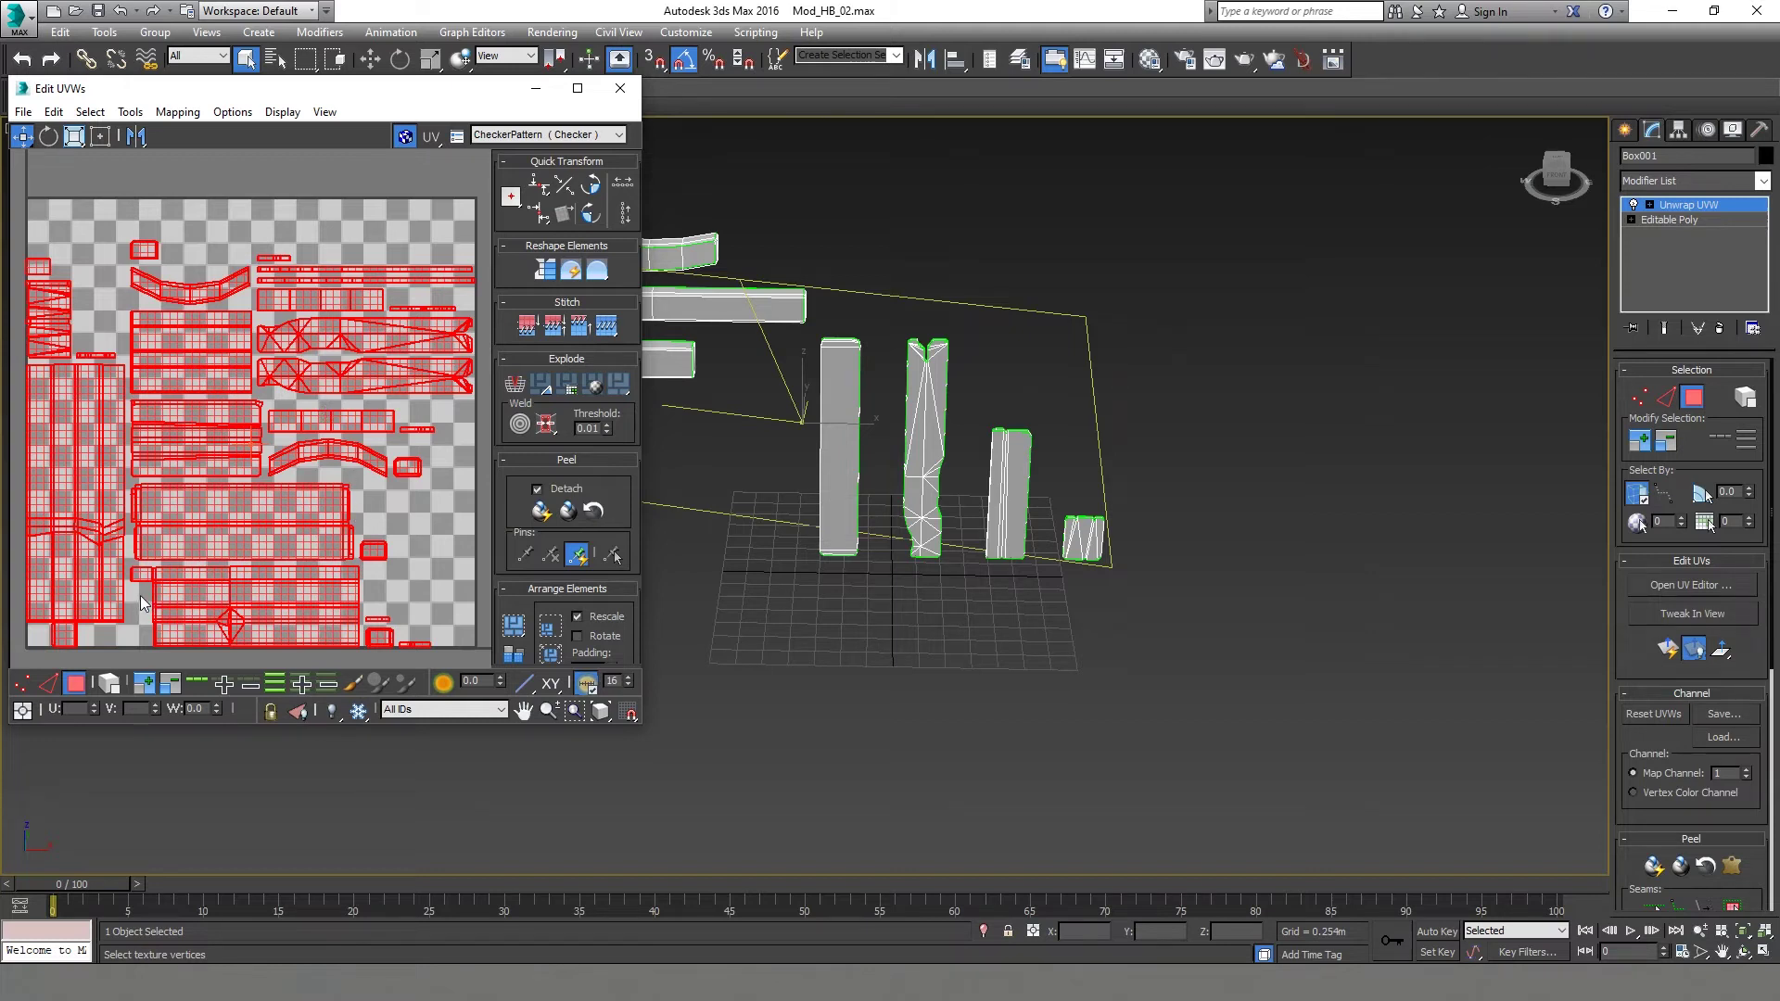
Detach the edge vertices of the small end cap joined to the corner of the long beam's UV island.
{"action": "scroll", "coordinate": [141, 595], "scroll_direction": "up", "scroll_amount": 8}
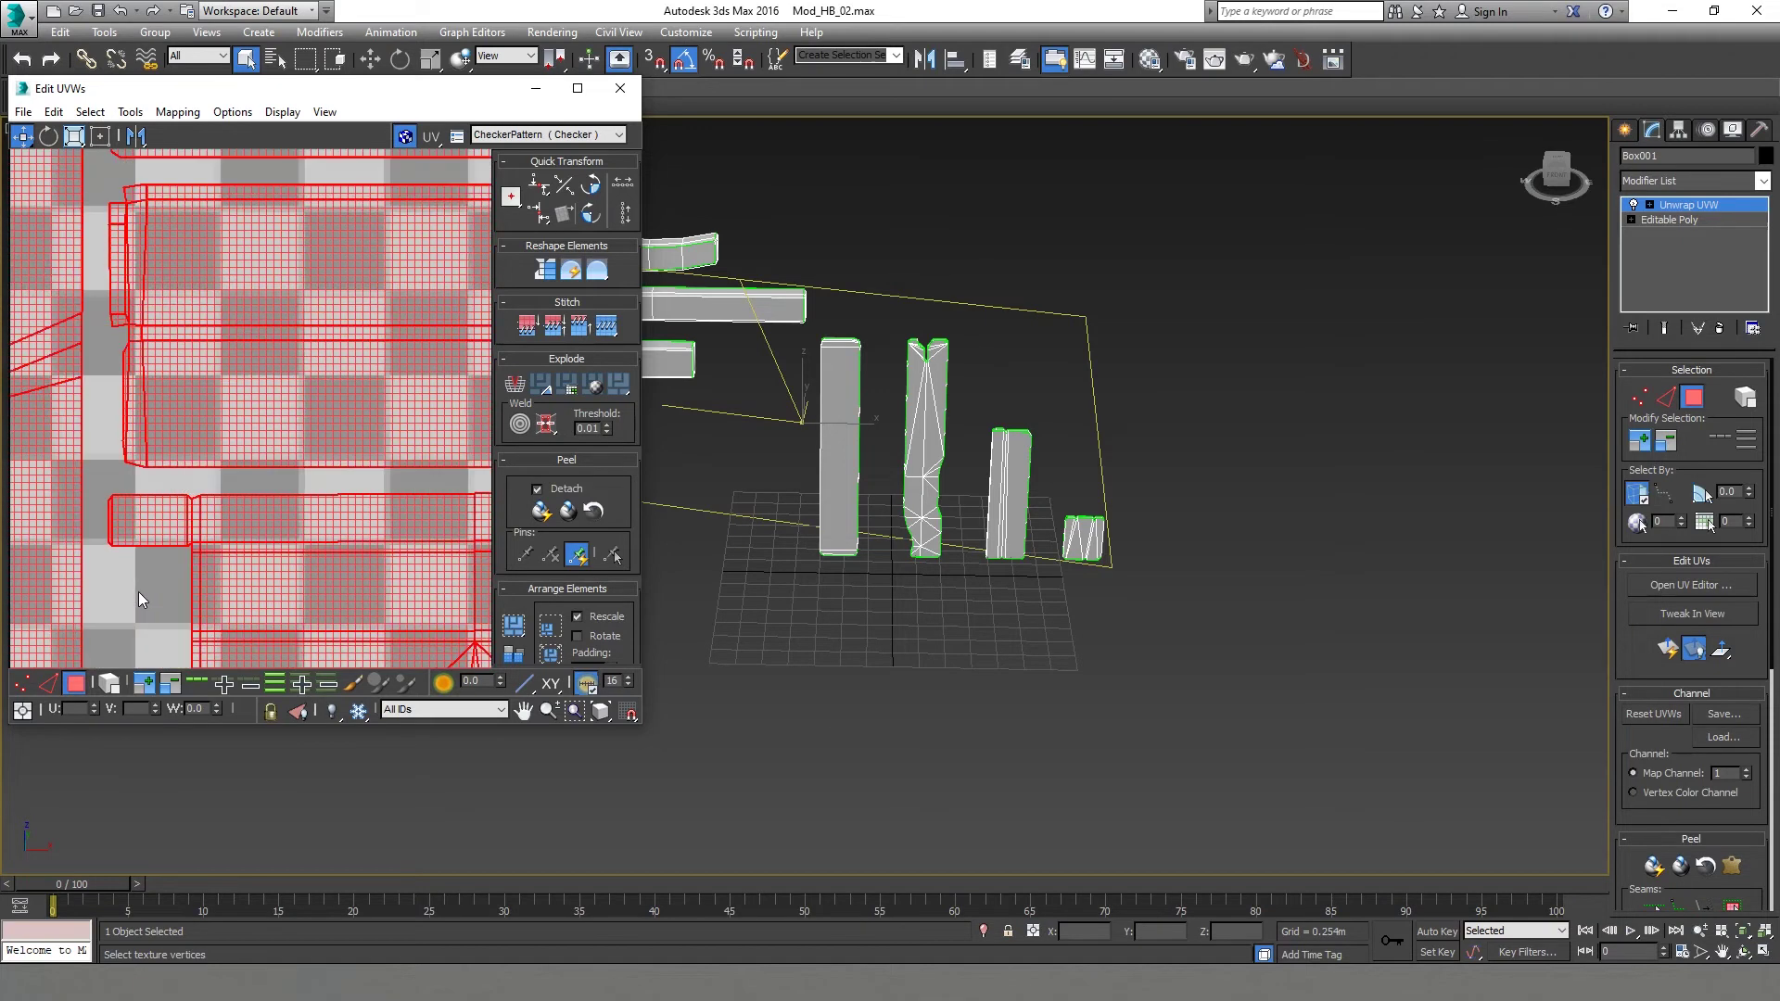
{"action": "left_click", "coordinate": [148, 589]}
{"action": "left_click_drag", "start_coordinate": [225, 543], "coordinate": [224, 542]}
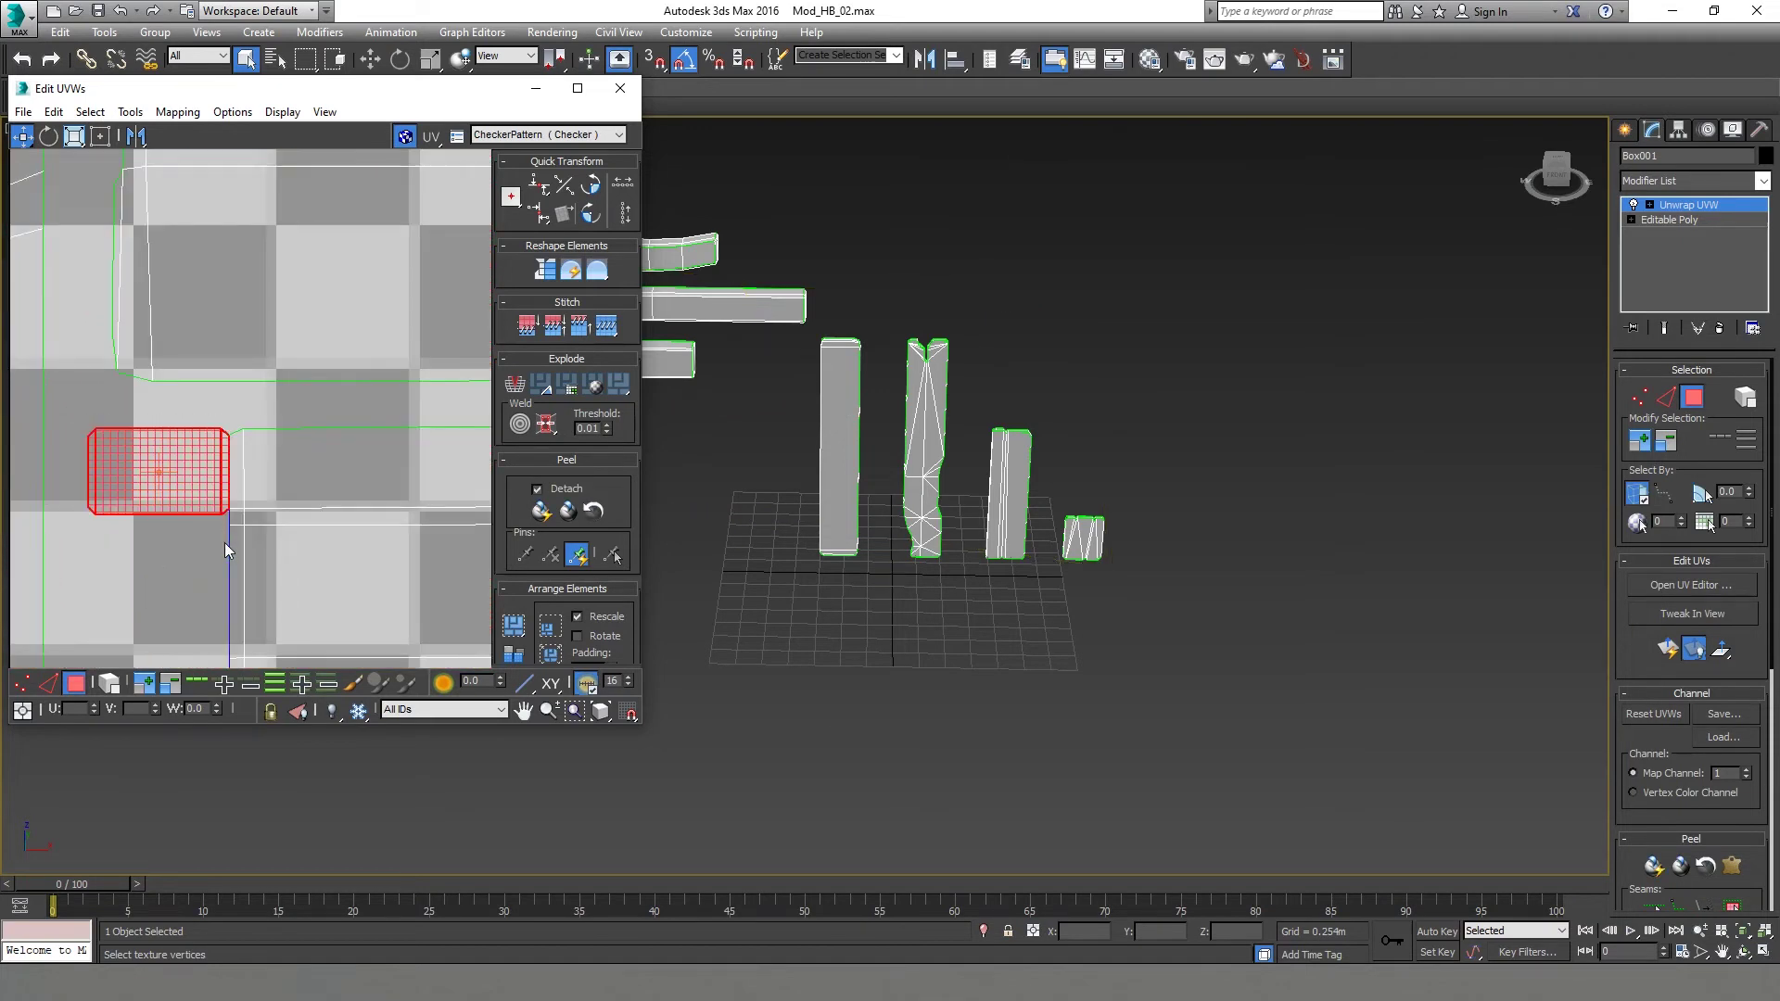
{"action": "right_click", "coordinate": [199, 464]}
{"action": "left_click", "coordinate": [167, 538]}
{"action": "scroll", "coordinate": [165, 524], "scroll_direction": "down", "scroll_amount": 5}
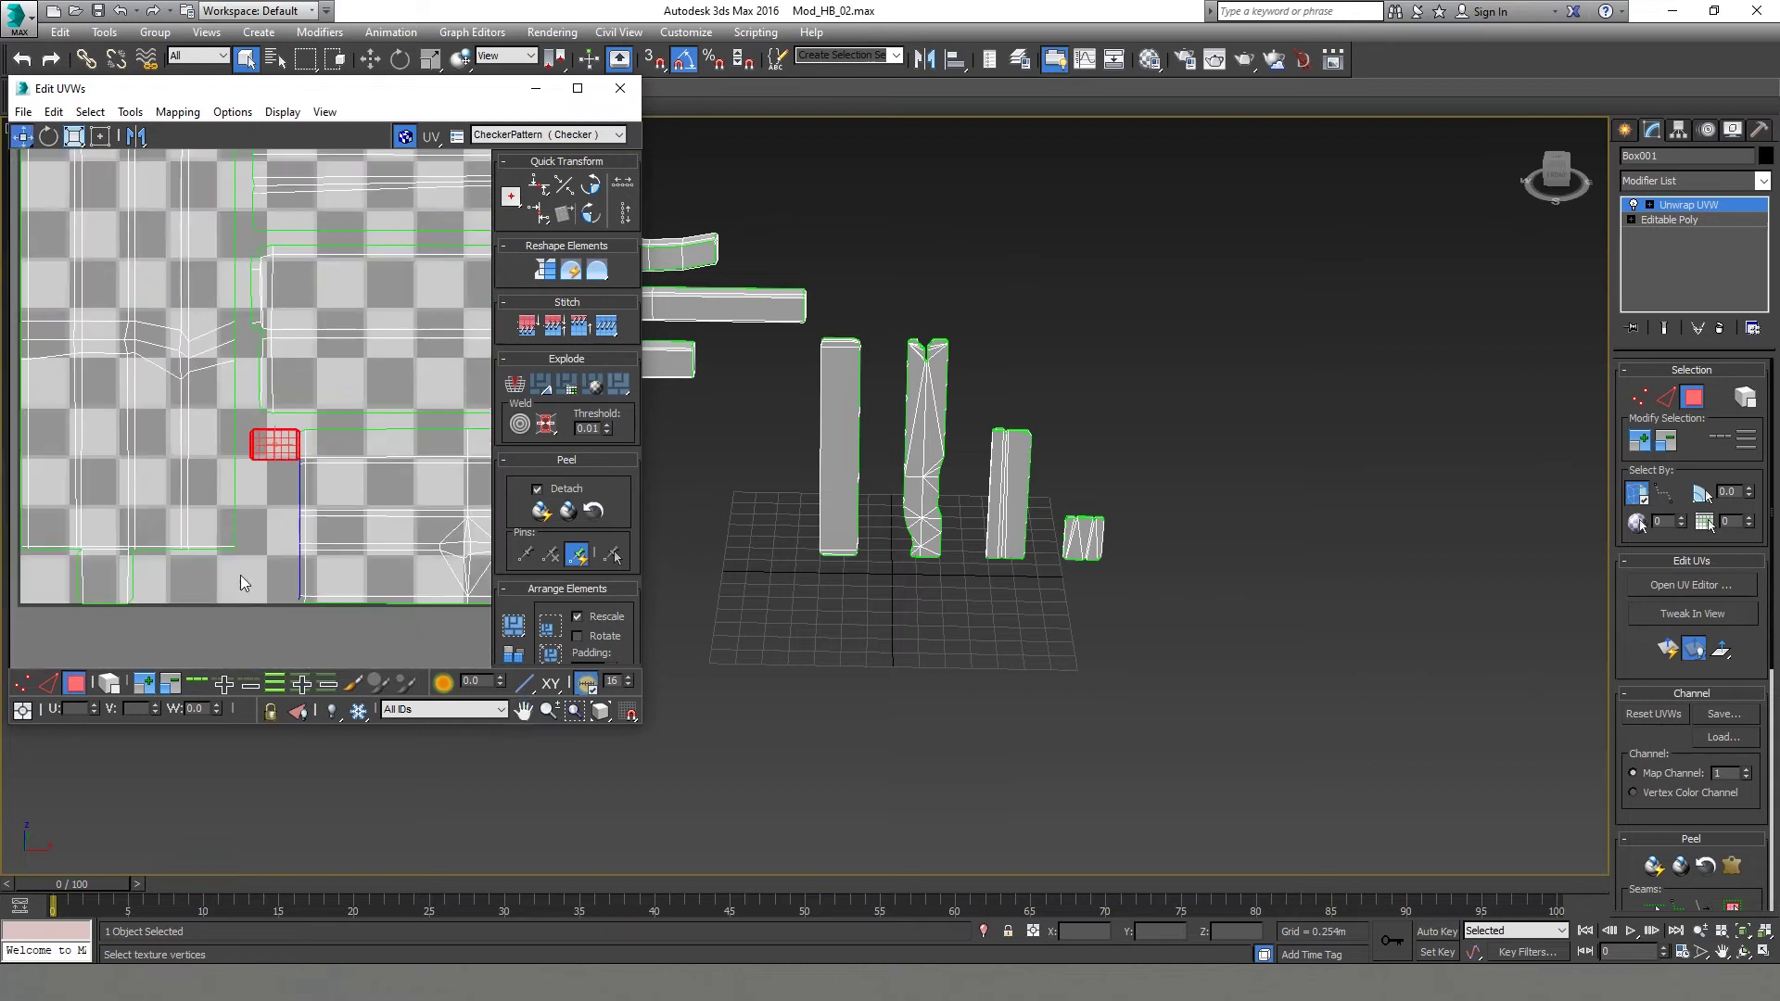
Detach the edge vertices of the end cap below the tall post's UV strips.
{"action": "scroll", "coordinate": [188, 558], "scroll_direction": "up", "scroll_amount": 3}
{"action": "left_click_drag", "start_coordinate": [90, 458], "coordinate": [105, 462]}
{"action": "right_click", "coordinate": [143, 480]}
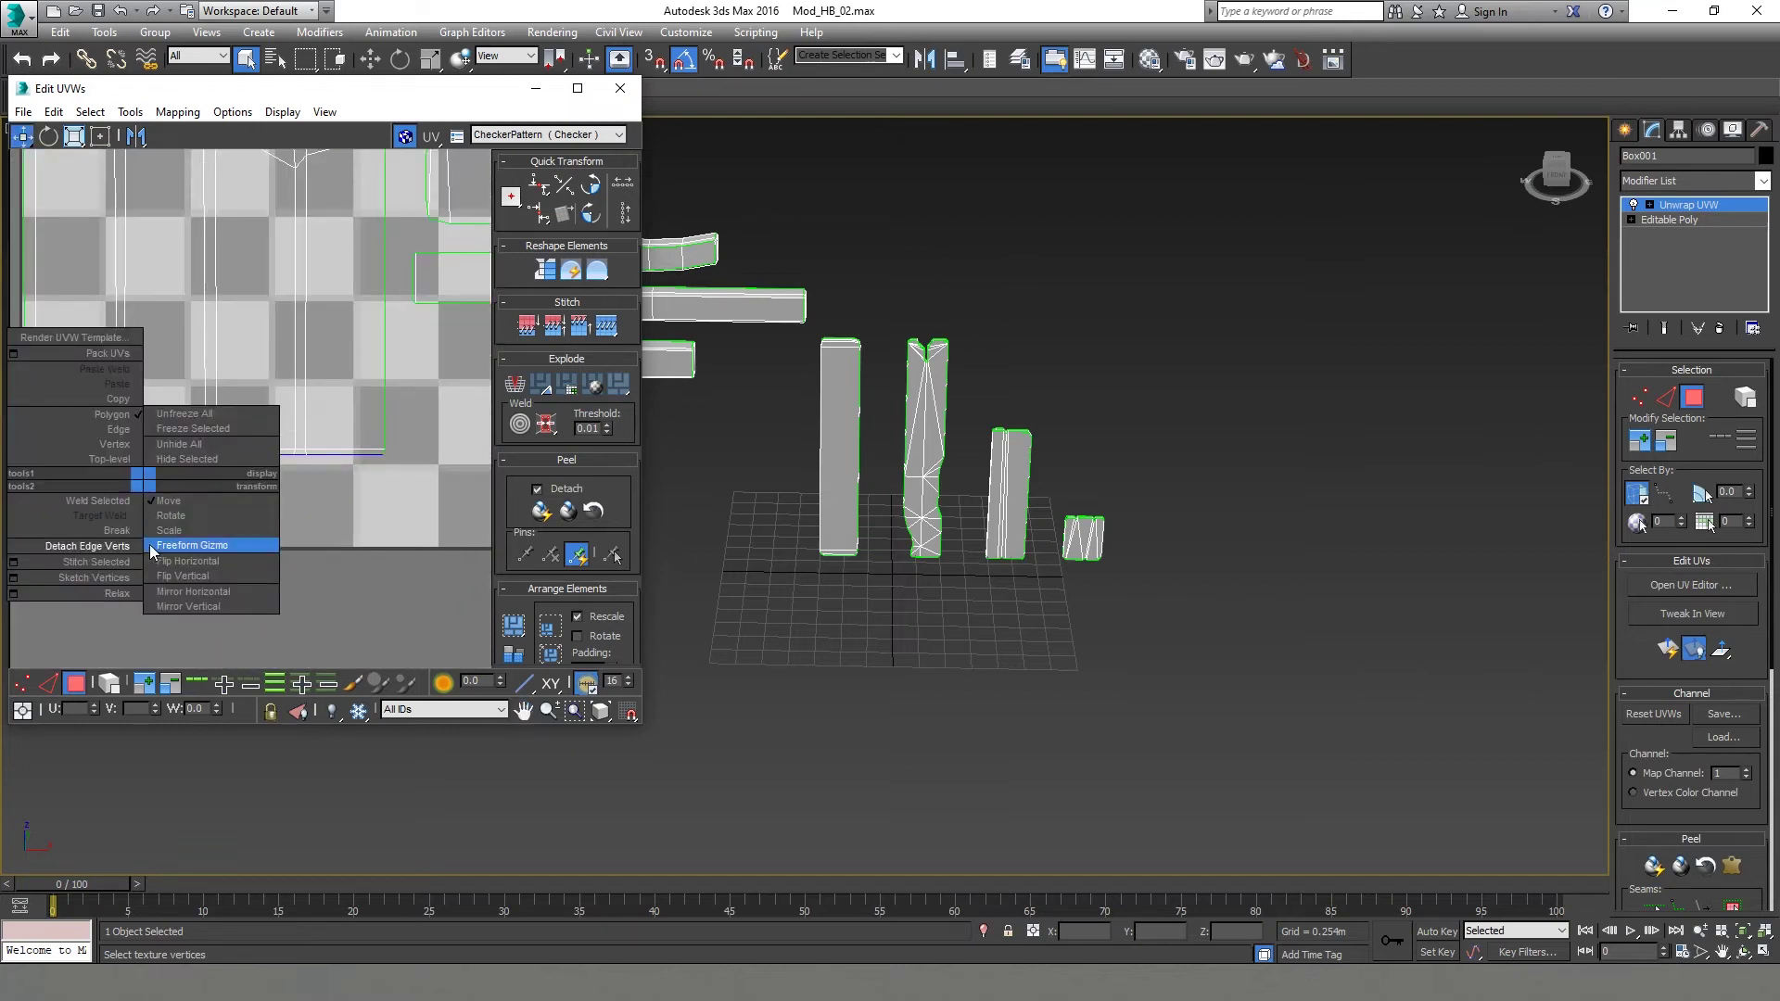
{"action": "left_click", "coordinate": [115, 550]}
Select all UV faces and repack the islands with the two end caps separated.
{"action": "middle_click_drag", "start_coordinate": [238, 463], "coordinate": [231, 476]}
{"action": "scroll", "coordinate": [231, 476], "scroll_direction": "down", "scroll_amount": 5}
{"action": "scroll", "coordinate": [126, 449], "scroll_direction": "down", "scroll_amount": 2}
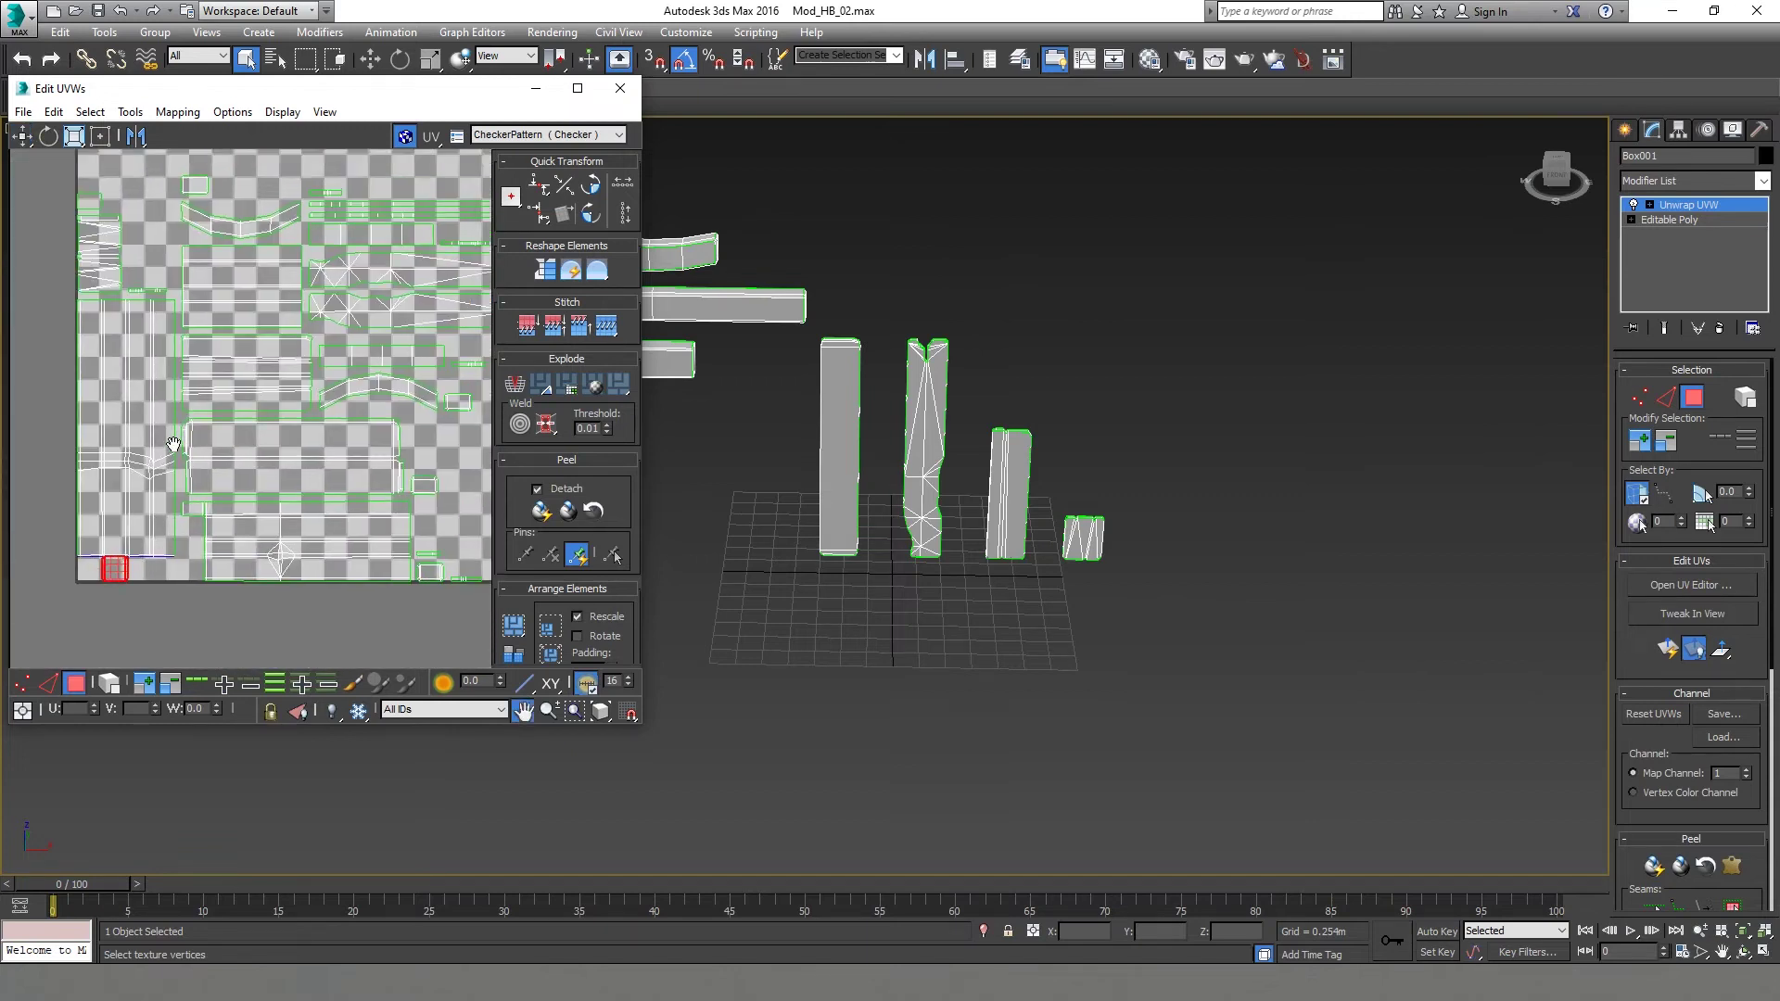
{"action": "scroll", "coordinate": [128, 464], "scroll_direction": "up", "scroll_amount": 4}
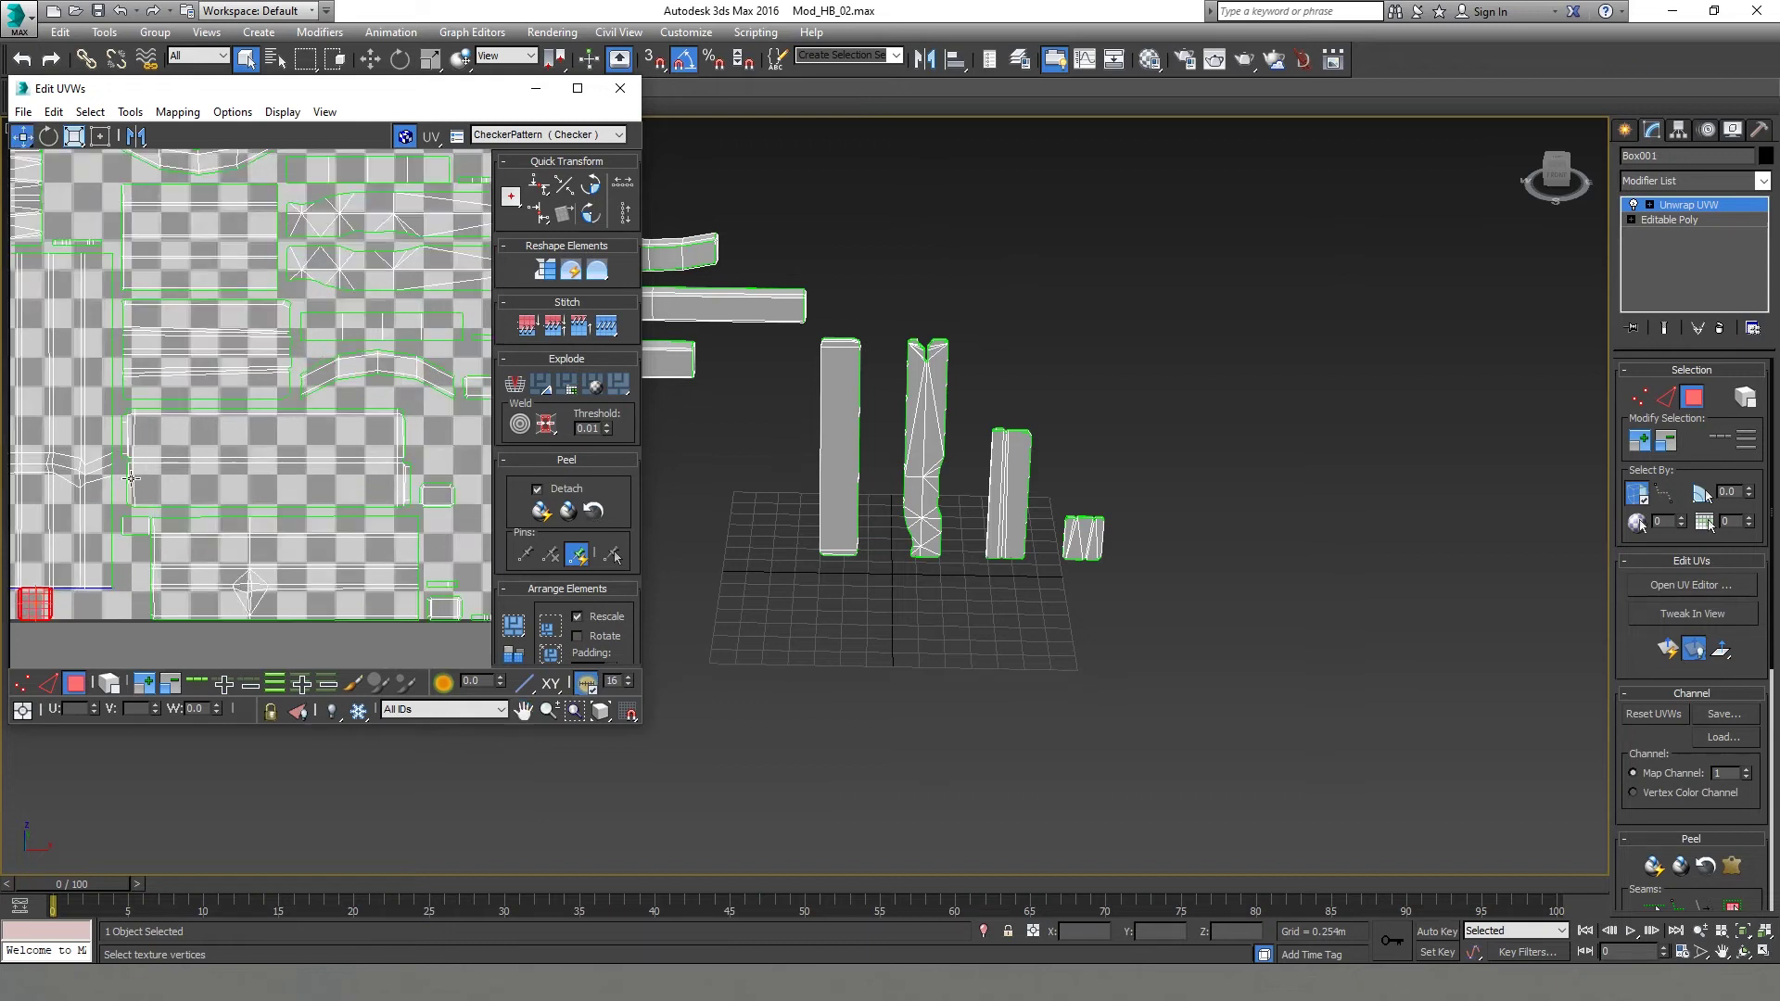
{"action": "scroll", "coordinate": [132, 474], "scroll_direction": "down", "scroll_amount": 4}
{"action": "middle_click_drag", "start_coordinate": [220, 480], "coordinate": [280, 528]}
{"action": "key", "text": "ctrl+a"}
{"action": "left_click", "coordinate": [513, 625]}
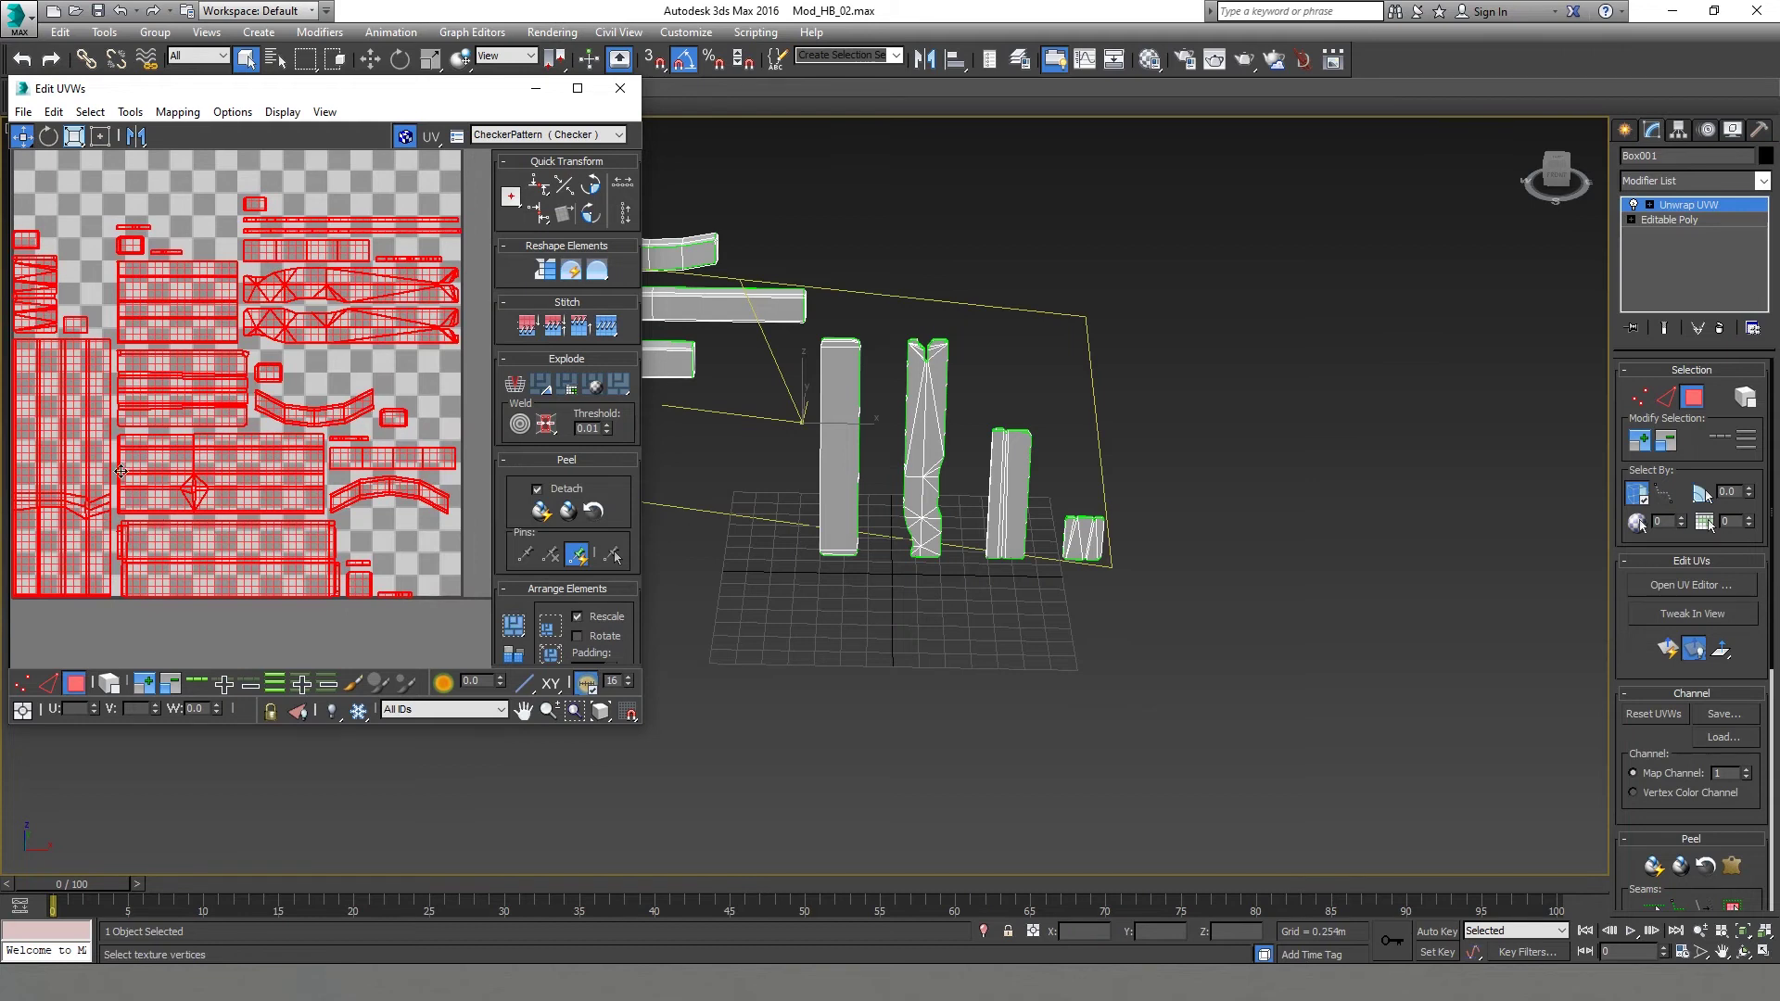
{"action": "middle_click_drag", "start_coordinate": [120, 471], "coordinate": [169, 496]}
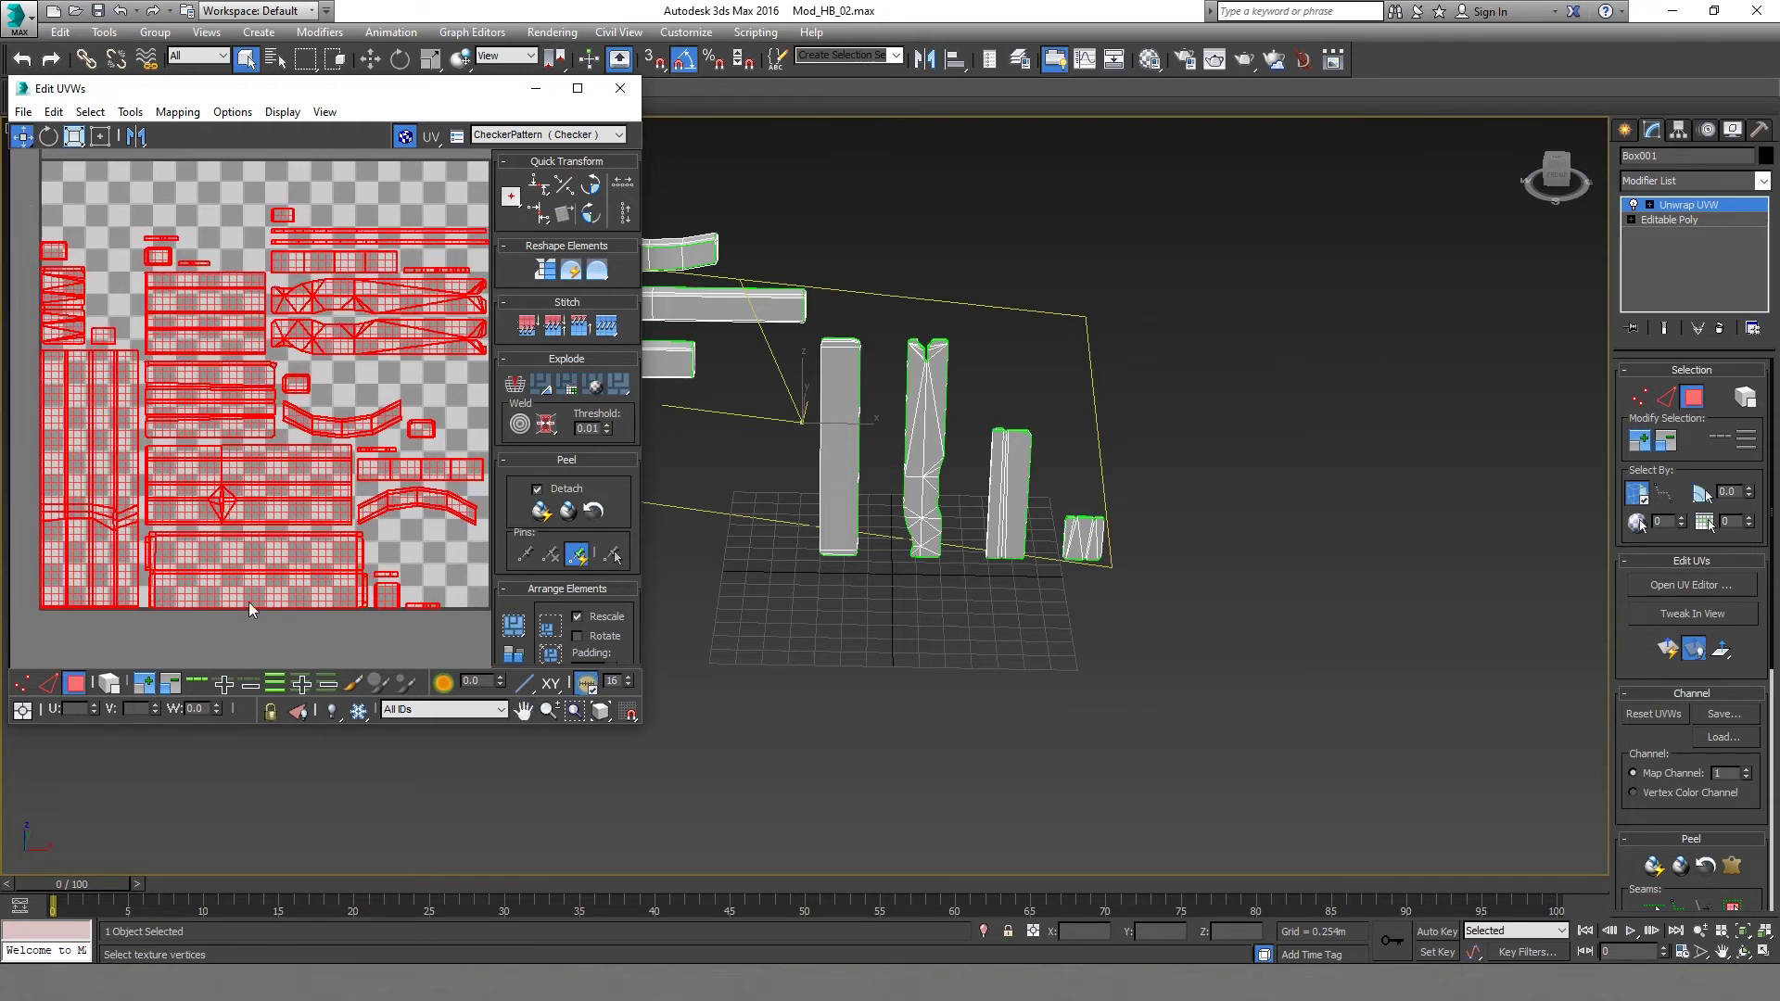
Turn on element selection and move the curved beam's straight strip and lower arc islands above the UV square.
{"action": "left_click_drag", "start_coordinate": [260, 615], "coordinate": [261, 616]}
{"action": "left_click", "coordinate": [155, 632]}
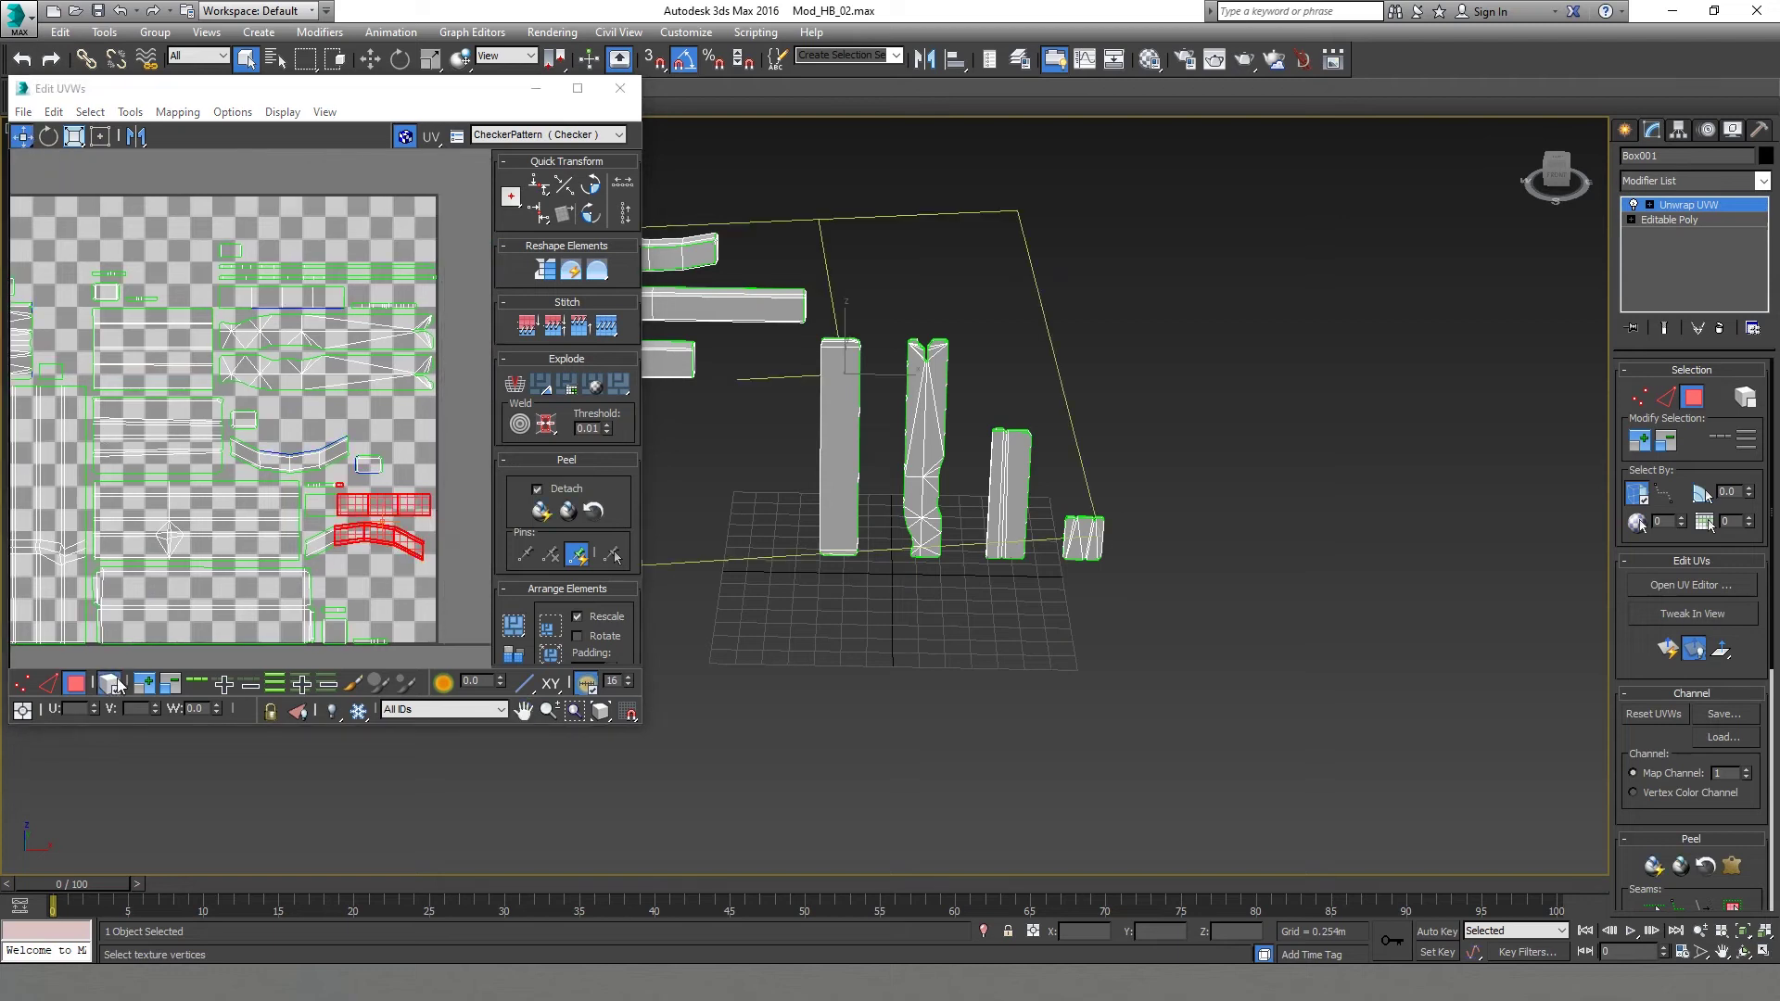
{"action": "left_click", "coordinate": [110, 687]}
{"action": "left_click", "coordinate": [457, 544]}
{"action": "left_click", "coordinate": [416, 513]}
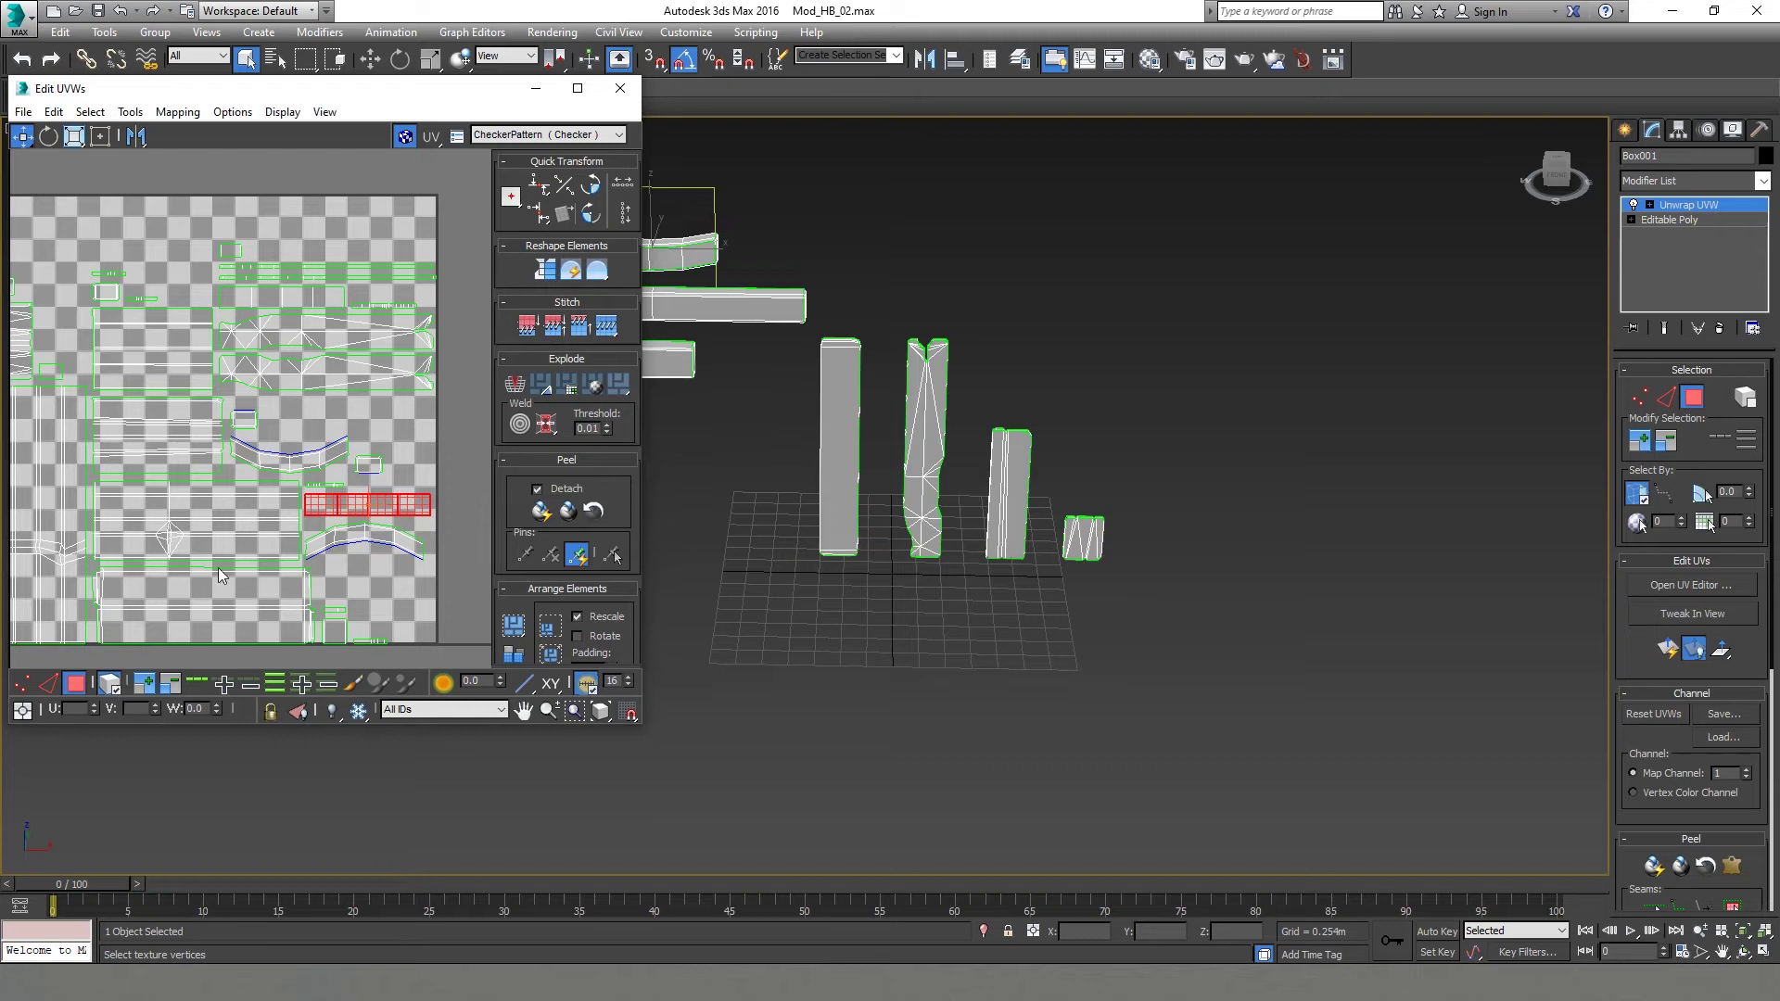
{"action": "left_click_drag", "start_coordinate": [453, 503], "coordinate": [359, 457]}
{"action": "scroll", "coordinate": [401, 538], "scroll_direction": "down", "scroll_amount": 2}
{"action": "left_click_drag", "start_coordinate": [400, 512], "coordinate": [199, 253]}
{"action": "left_click_drag", "start_coordinate": [454, 580], "coordinate": [289, 237]}
Move the curved beam's other arc and its small cap islands above the UV square.
{"action": "scroll", "coordinate": [405, 416], "scroll_direction": "up", "scroll_amount": 3}
{"action": "left_click_drag", "start_coordinate": [403, 449], "coordinate": [350, 393]}
{"action": "scroll", "coordinate": [362, 411], "scroll_direction": "down", "scroll_amount": 2}
{"action": "left_click", "coordinate": [268, 463]}
{"action": "middle_click_drag", "start_coordinate": [283, 487], "coordinate": [288, 498]}
{"action": "left_click_drag", "start_coordinate": [276, 485], "coordinate": [93, 282]}
{"action": "scroll", "coordinate": [221, 397], "scroll_direction": "down", "scroll_amount": 2}
{"action": "left_click_drag", "start_coordinate": [329, 391], "coordinate": [241, 324]}
Move the notched plank's islands past the UV square's right edge and the small block's islands outside its left edge.
{"action": "mouse_move", "coordinate": [318, 419]}
{"action": "left_mouse_down"}
{"action": "mouse_move", "coordinate": [349, 456]}
{"action": "mouse_move", "coordinate": [339, 423]}
{"action": "left_mouse_up"}
{"action": "left_click", "coordinate": [403, 496]}
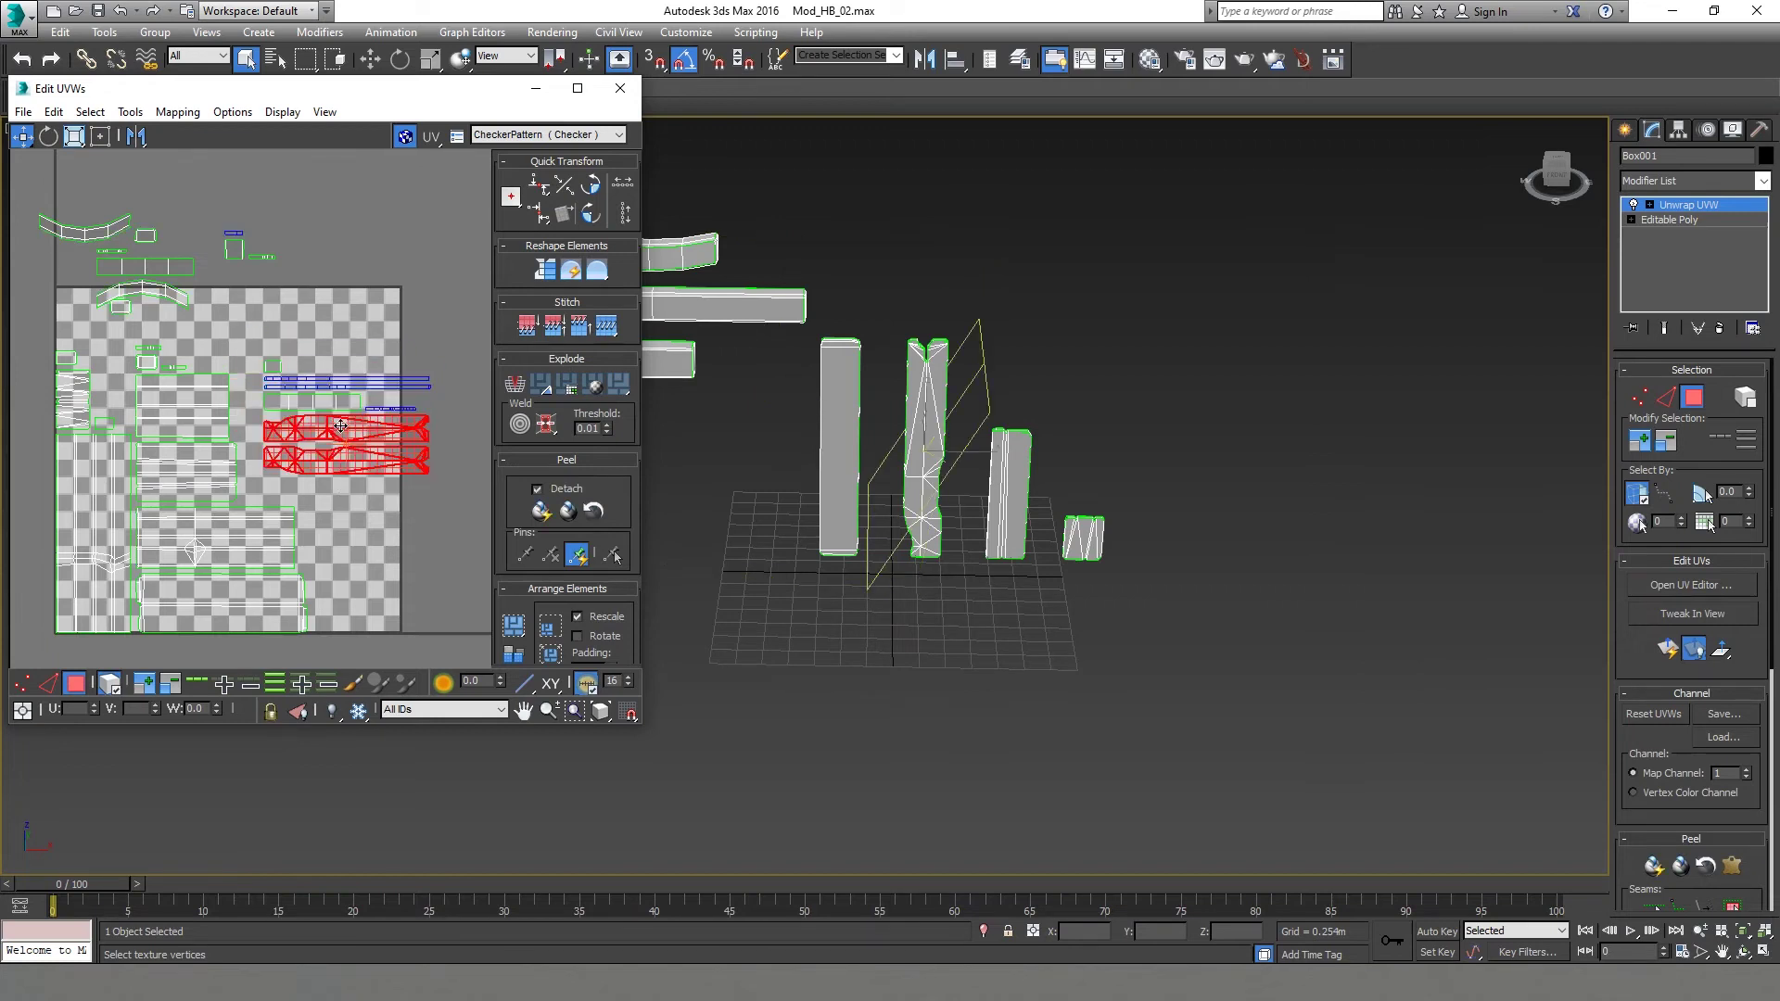
{"action": "middle_click_drag", "start_coordinate": [81, 393], "coordinate": [127, 399]}
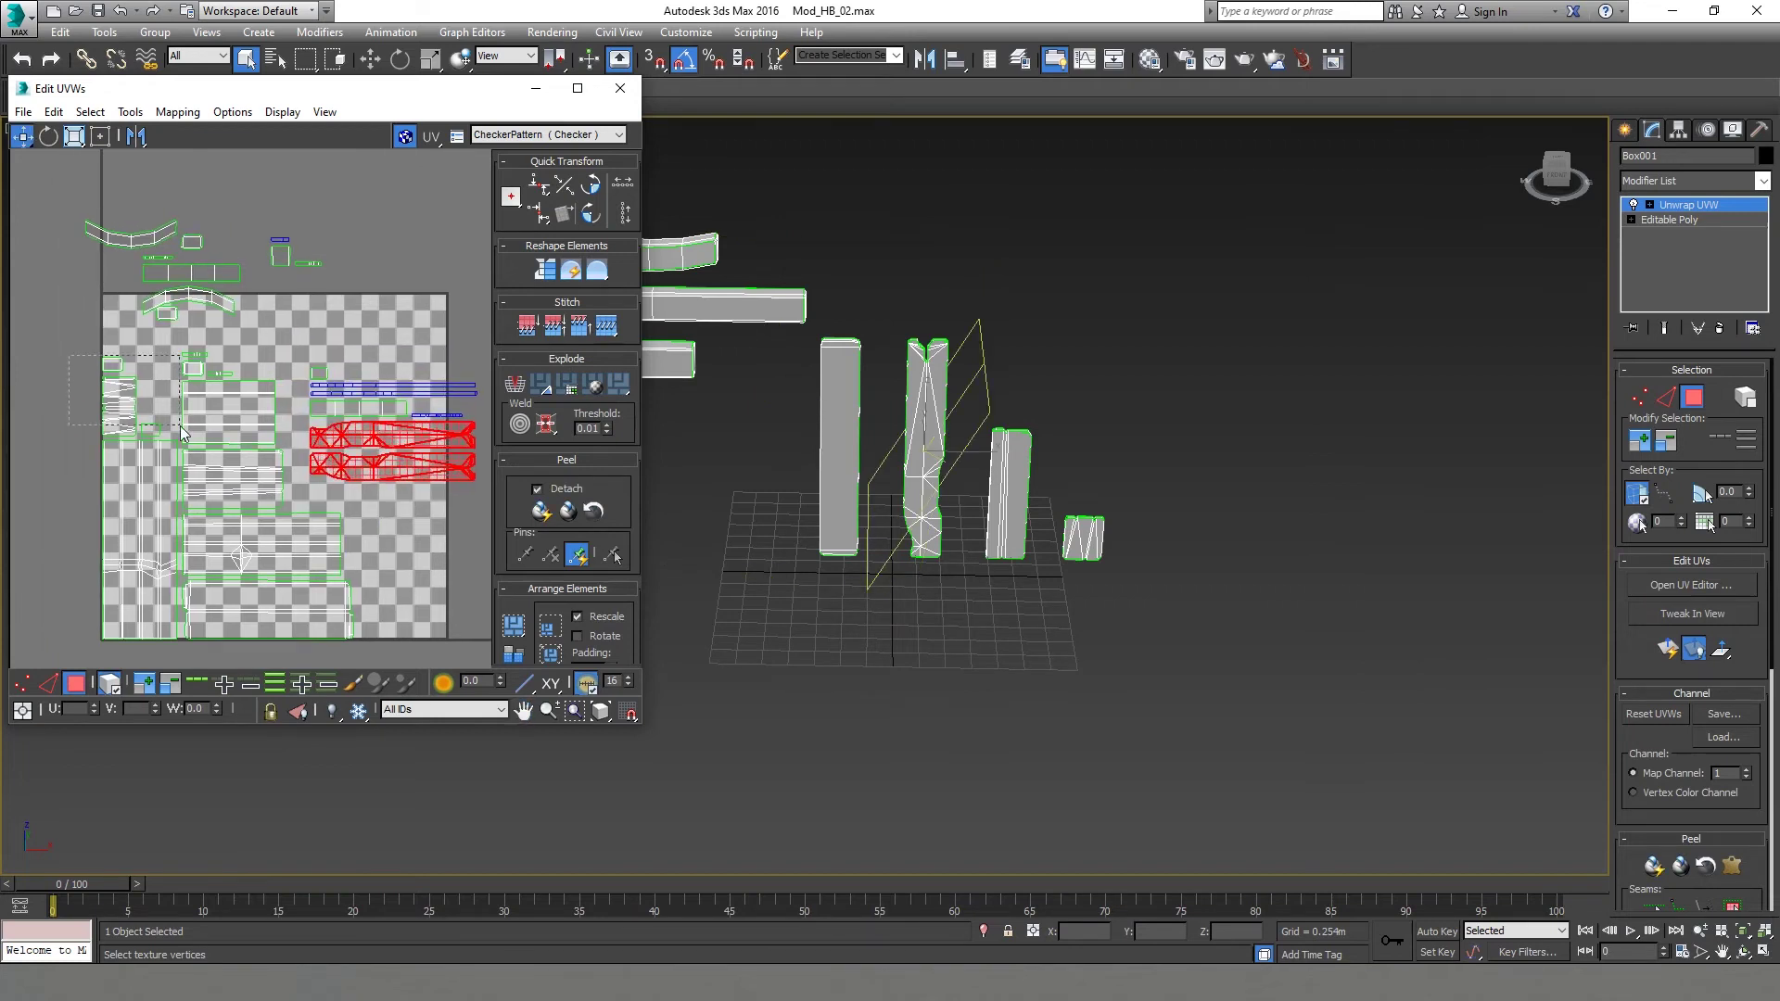
{"action": "left_click_drag", "start_coordinate": [178, 433], "coordinate": [109, 360]}
{"action": "middle_click_drag", "start_coordinate": [153, 400], "coordinate": [164, 424]}
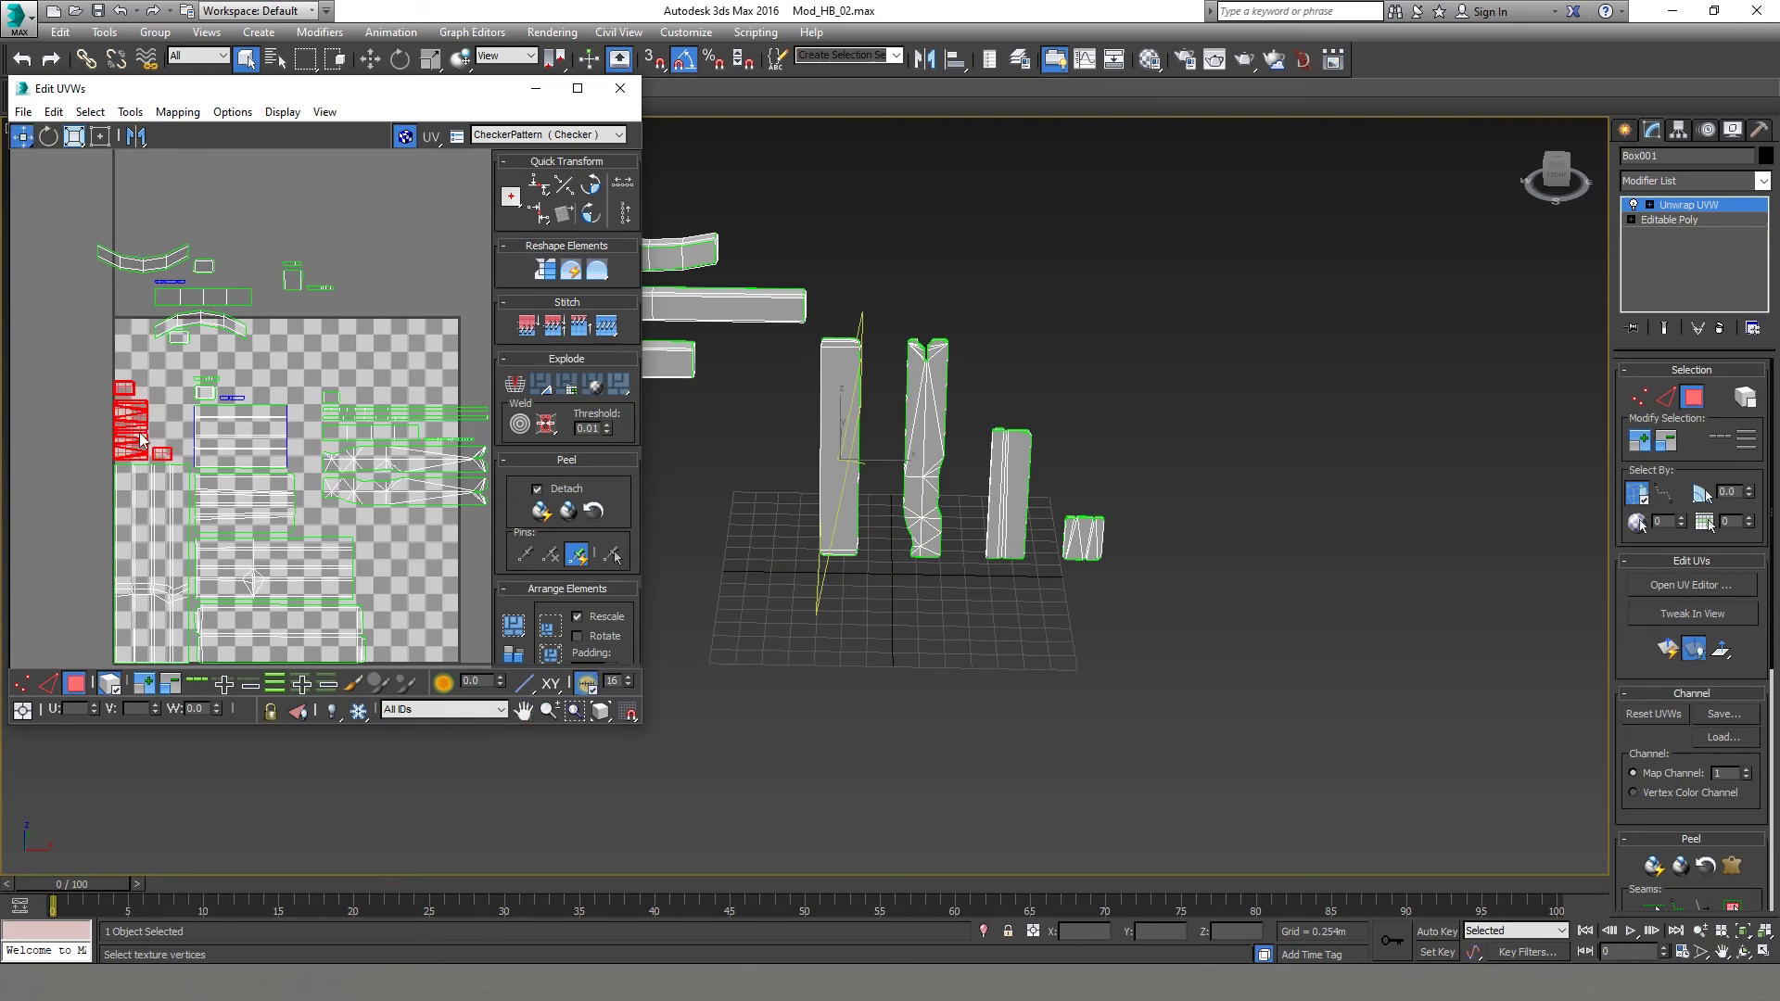
{"action": "left_click_drag", "start_coordinate": [140, 432], "coordinate": [50, 327]}
Move the small leftover cap islands above the UV square, beside the curved beam's islands.
{"action": "left_click_drag", "start_coordinate": [248, 373], "coordinate": [235, 231]}
{"action": "scroll", "coordinate": [357, 556], "scroll_direction": "up", "scroll_amount": 3}
{"action": "scroll", "coordinate": [324, 542], "scroll_direction": "down", "scroll_amount": 3}
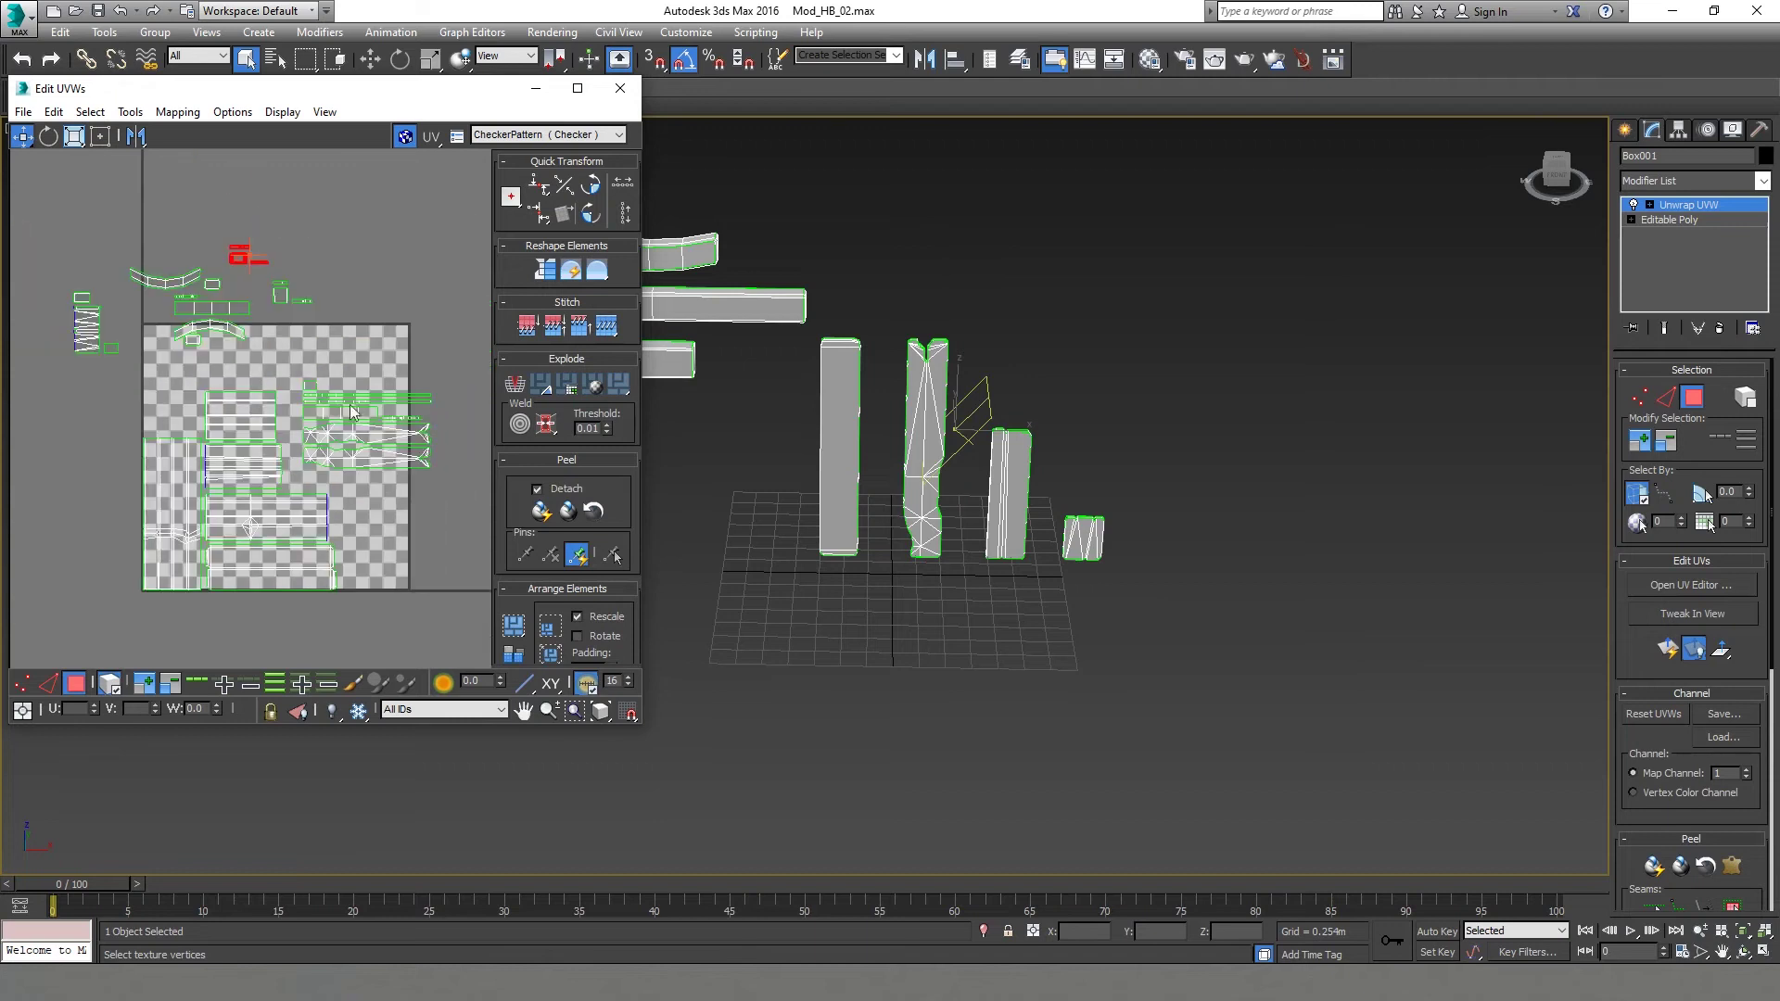
Try to rotate the notched plank's islands, and undo the rotation.
{"action": "left_click_drag", "start_coordinate": [431, 462], "coordinate": [531, 488]}
{"action": "middle_click_drag", "start_coordinate": [427, 500], "coordinate": [320, 500]}
{"action": "left_click", "coordinate": [397, 510]}
{"action": "left_click_drag", "start_coordinate": [307, 440], "coordinate": [311, 453]}
{"action": "middle_click_drag", "start_coordinate": [311, 448], "coordinate": [348, 461]}
{"action": "key", "text": "e"}
{"action": "left_click_drag", "start_coordinate": [398, 453], "coordinate": [241, 531]}
{"action": "key", "text": "ctrl+z"}
{"action": "key", "text": "w"}
{"action": "scroll", "coordinate": [124, 445], "scroll_direction": "down", "scroll_amount": 2}
Try packing the selected islands within the UV square, and undo the packing.
{"action": "middle_click_drag", "start_coordinate": [119, 445], "coordinate": [232, 483]}
{"action": "left_click_drag", "start_coordinate": [161, 419], "coordinate": [394, 601]}
{"action": "left_click", "coordinate": [513, 626]}
{"action": "scroll", "coordinate": [304, 547], "scroll_direction": "up", "scroll_amount": 3}
{"action": "key", "text": "ctrl+z"}
Select the islands and scale them up together to use more of the UV square.
{"action": "left_click", "coordinate": [351, 577]}
{"action": "left_click_drag", "start_coordinate": [416, 429], "coordinate": [364, 565]}
{"action": "left_click_drag", "start_coordinate": [360, 584], "coordinate": [278, 457]}
{"action": "left_click_drag", "start_coordinate": [81, 323], "coordinate": [371, 624]}
{"action": "middle_click_drag", "start_coordinate": [244, 344], "coordinate": [254, 370]}
{"action": "key", "text": "r"}
{"action": "middle_click_drag", "start_coordinate": [275, 452], "coordinate": [371, 363]}
{"action": "scroll", "coordinate": [325, 537], "scroll_direction": "up", "scroll_amount": 3}
{"action": "scroll", "coordinate": [325, 537], "scroll_direction": "down", "scroll_amount": 1}
{"action": "middle_click_drag", "start_coordinate": [325, 278], "coordinate": [185, 631]}
{"action": "scroll", "coordinate": [371, 547], "scroll_direction": "down", "scroll_amount": 3}
{"action": "middle_click_drag", "start_coordinate": [371, 547], "coordinate": [401, 475]}
{"action": "scroll", "coordinate": [167, 365], "scroll_direction": "up", "scroll_amount": 3}
Move the curved beam's arc islands into the upper-left corner of the UV square and nest them together.
{"action": "left_click_drag", "start_coordinate": [196, 379], "coordinate": [17, 285]}
{"action": "middle_click_drag", "start_coordinate": [16, 284], "coordinate": [69, 309]}
{"action": "left_click_drag", "start_coordinate": [343, 376], "coordinate": [277, 394]}
{"action": "left_click_drag", "start_coordinate": [195, 285], "coordinate": [239, 430]}
{"action": "key", "text": "e"}
{"action": "key", "text": "w"}
{"action": "left_click_drag", "start_coordinate": [322, 344], "coordinate": [248, 476]}
{"action": "scroll", "coordinate": [252, 482], "scroll_direction": "up", "scroll_amount": 2}
{"action": "scroll", "coordinate": [249, 475], "scroll_direction": "down", "scroll_amount": 4}
{"action": "middle_click_drag", "start_coordinate": [472, 502], "coordinate": [399, 482]}
{"action": "left_click_drag", "start_coordinate": [454, 531], "coordinate": [67, 466]}
{"action": "scroll", "coordinate": [66, 465], "scroll_direction": "up", "scroll_amount": 5}
{"action": "middle_click_drag", "start_coordinate": [67, 465], "coordinate": [291, 508]}
{"action": "left_click_drag", "start_coordinate": [291, 508], "coordinate": [291, 497]}
{"action": "key", "text": "r"}
{"action": "key", "text": "w"}
Place the curved beam's straight strip in the UV square just below the arc islands.
{"action": "scroll", "coordinate": [291, 497], "scroll_direction": "down", "scroll_amount": 5}
{"action": "middle_click_drag", "start_coordinate": [471, 467], "coordinate": [370, 480]}
{"action": "left_click", "coordinate": [346, 474]}
{"action": "left_click_drag", "start_coordinate": [370, 480], "coordinate": [319, 514]}
{"action": "middle_click_drag", "start_coordinate": [319, 515], "coordinate": [460, 513]}
{"action": "scroll", "coordinate": [198, 364], "scroll_direction": "up", "scroll_amount": 4}
{"action": "middle_click_drag", "start_coordinate": [155, 361], "coordinate": [203, 306]}
{"action": "scroll", "coordinate": [232, 443], "scroll_direction": "up", "scroll_amount": 5}
{"action": "scroll", "coordinate": [234, 449], "scroll_direction": "down", "scroll_amount": 5}
{"action": "left_click", "coordinate": [372, 313]}
{"action": "scroll", "coordinate": [250, 343], "scroll_direction": "down", "scroll_amount": 5}
Fit small cap islands into the gap between the curved beam's strip and the tall post's strips.
{"action": "scroll", "coordinate": [120, 335], "scroll_direction": "up", "scroll_amount": 4}
{"action": "left_click_drag", "start_coordinate": [70, 303], "coordinate": [153, 334]}
{"action": "left_click_drag", "start_coordinate": [142, 323], "coordinate": [375, 492]}
{"action": "scroll", "coordinate": [265, 498], "scroll_direction": "up", "scroll_amount": 2}
{"action": "scroll", "coordinate": [376, 491], "scroll_direction": "down", "scroll_amount": 3}
{"action": "left_click", "coordinate": [355, 248]}
{"action": "left_click_drag", "start_coordinate": [363, 255], "coordinate": [227, 557]}
{"action": "scroll", "coordinate": [189, 566], "scroll_direction": "up", "scroll_amount": 3}
{"action": "scroll", "coordinate": [209, 556], "scroll_direction": "down", "scroll_amount": 4}
Rotate the notched plank's islands upright to fit beside the horizontal islands.
{"action": "middle_click_drag", "start_coordinate": [369, 379], "coordinate": [155, 298]}
{"action": "scroll", "coordinate": [246, 374], "scroll_direction": "down", "scroll_amount": 2}
{"action": "key", "text": "e"}
{"action": "left_click_drag", "start_coordinate": [392, 463], "coordinate": [249, 421]}
{"action": "key", "text": "w"}
{"action": "middle_click_drag", "start_coordinate": [355, 408], "coordinate": [449, 429]}
Rotate the small block's zigzag strip horizontally and place it along the UV square's upper edge beside the arcs.
{"action": "scroll", "coordinate": [448, 429], "scroll_direction": "up", "scroll_amount": 2}
{"action": "scroll", "coordinate": [371, 408], "scroll_direction": "up", "scroll_amount": 2}
{"action": "middle_click_drag", "start_coordinate": [186, 306], "coordinate": [401, 429]}
{"action": "left_click_drag", "start_coordinate": [91, 428], "coordinate": [408, 428]}
{"action": "scroll", "coordinate": [408, 428], "scroll_direction": "up", "scroll_amount": 3}
{"action": "middle_click_drag", "start_coordinate": [408, 428], "coordinate": [311, 468]}
{"action": "key", "text": "e"}
{"action": "mouse_move", "coordinate": [308, 468]}
{"action": "left_mouse_down"}
{"action": "mouse_move", "coordinate": [299, 412]}
{"action": "mouse_move", "coordinate": [338, 460]}
{"action": "left_mouse_up"}
{"action": "key", "text": "w"}
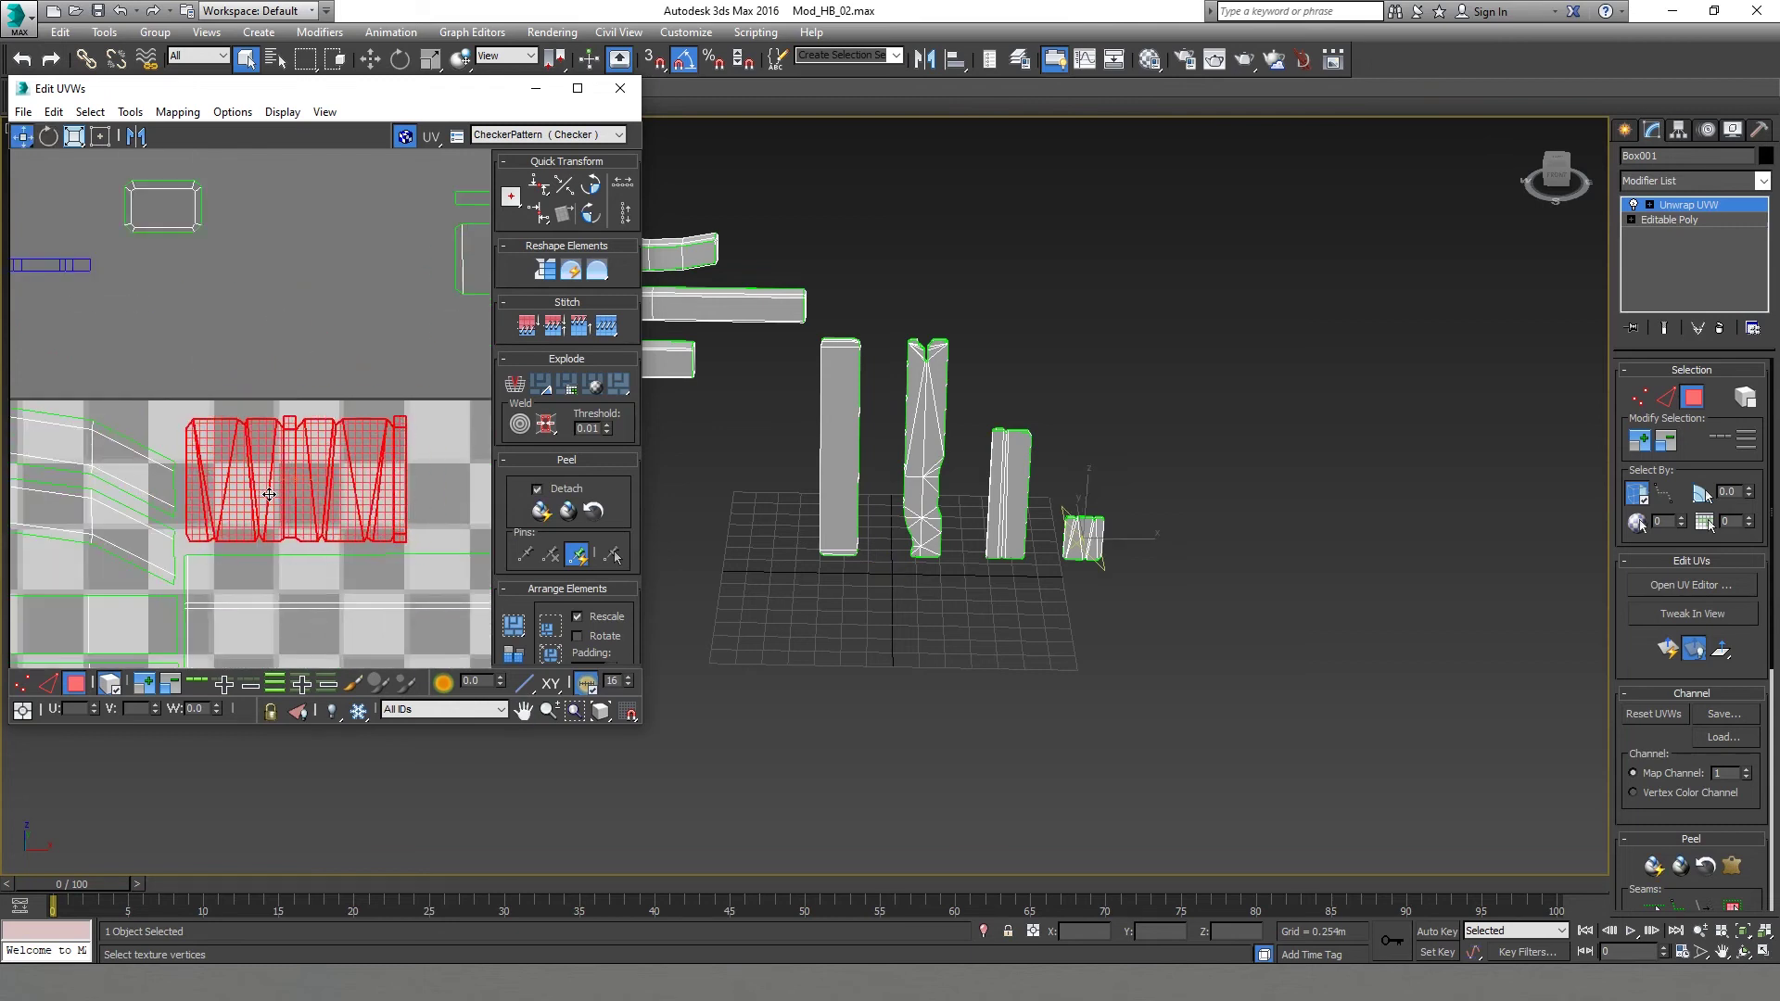
{"action": "middle_click_drag", "start_coordinate": [408, 362], "coordinate": [285, 447]}
{"action": "scroll", "coordinate": [286, 447], "scroll_direction": "down", "scroll_amount": 3}
{"action": "left_click_drag", "start_coordinate": [286, 440], "coordinate": [272, 526]}
Stack the loose cap islands in the gap beside the block's zigzag strip.
{"action": "left_click_drag", "start_coordinate": [139, 408], "coordinate": [276, 547]}
{"action": "left_click_drag", "start_coordinate": [95, 434], "coordinate": [340, 513]}
{"action": "scroll", "coordinate": [348, 454], "scroll_direction": "up", "scroll_amount": 3}
{"action": "left_click_drag", "start_coordinate": [333, 434], "coordinate": [313, 559]}
{"action": "left_click_drag", "start_coordinate": [104, 236], "coordinate": [313, 579]}
{"action": "left_click_drag", "start_coordinate": [175, 294], "coordinate": [311, 602]}
{"action": "left_click_drag", "start_coordinate": [244, 365], "coordinate": [297, 616]}
{"action": "scroll", "coordinate": [150, 264], "scroll_direction": "down", "scroll_amount": 5}
{"action": "scroll", "coordinate": [368, 425], "scroll_direction": "up", "scroll_amount": 3}
Place the remaining small islands and thin strip in the free space beside the notched plank's upright islands.
{"action": "left_click_drag", "start_coordinate": [326, 415], "coordinate": [146, 531]}
{"action": "scroll", "coordinate": [146, 531], "scroll_direction": "down", "scroll_amount": 4}
{"action": "left_click_drag", "start_coordinate": [262, 472], "coordinate": [61, 270]}
{"action": "scroll", "coordinate": [326, 508], "scroll_direction": "up", "scroll_amount": 3}
{"action": "scroll", "coordinate": [61, 269], "scroll_direction": "up", "scroll_amount": 3}
{"action": "middle_click_drag", "start_coordinate": [61, 270], "coordinate": [245, 372]}
{"action": "scroll", "coordinate": [246, 372], "scroll_direction": "down", "scroll_amount": 3}
{"action": "left_click_drag", "start_coordinate": [246, 587], "coordinate": [221, 634]}
{"action": "left_click_drag", "start_coordinate": [329, 342], "coordinate": [270, 325]}
{"action": "left_click", "coordinate": [336, 367]}
{"action": "scroll", "coordinate": [336, 367], "scroll_direction": "down", "scroll_amount": 4}
{"action": "middle_click_drag", "start_coordinate": [297, 371], "coordinate": [412, 363]}
Select all UV faces and examine the packed layout, including the margin along the UV square's right edge.
{"action": "key", "text": "ctrl+a"}
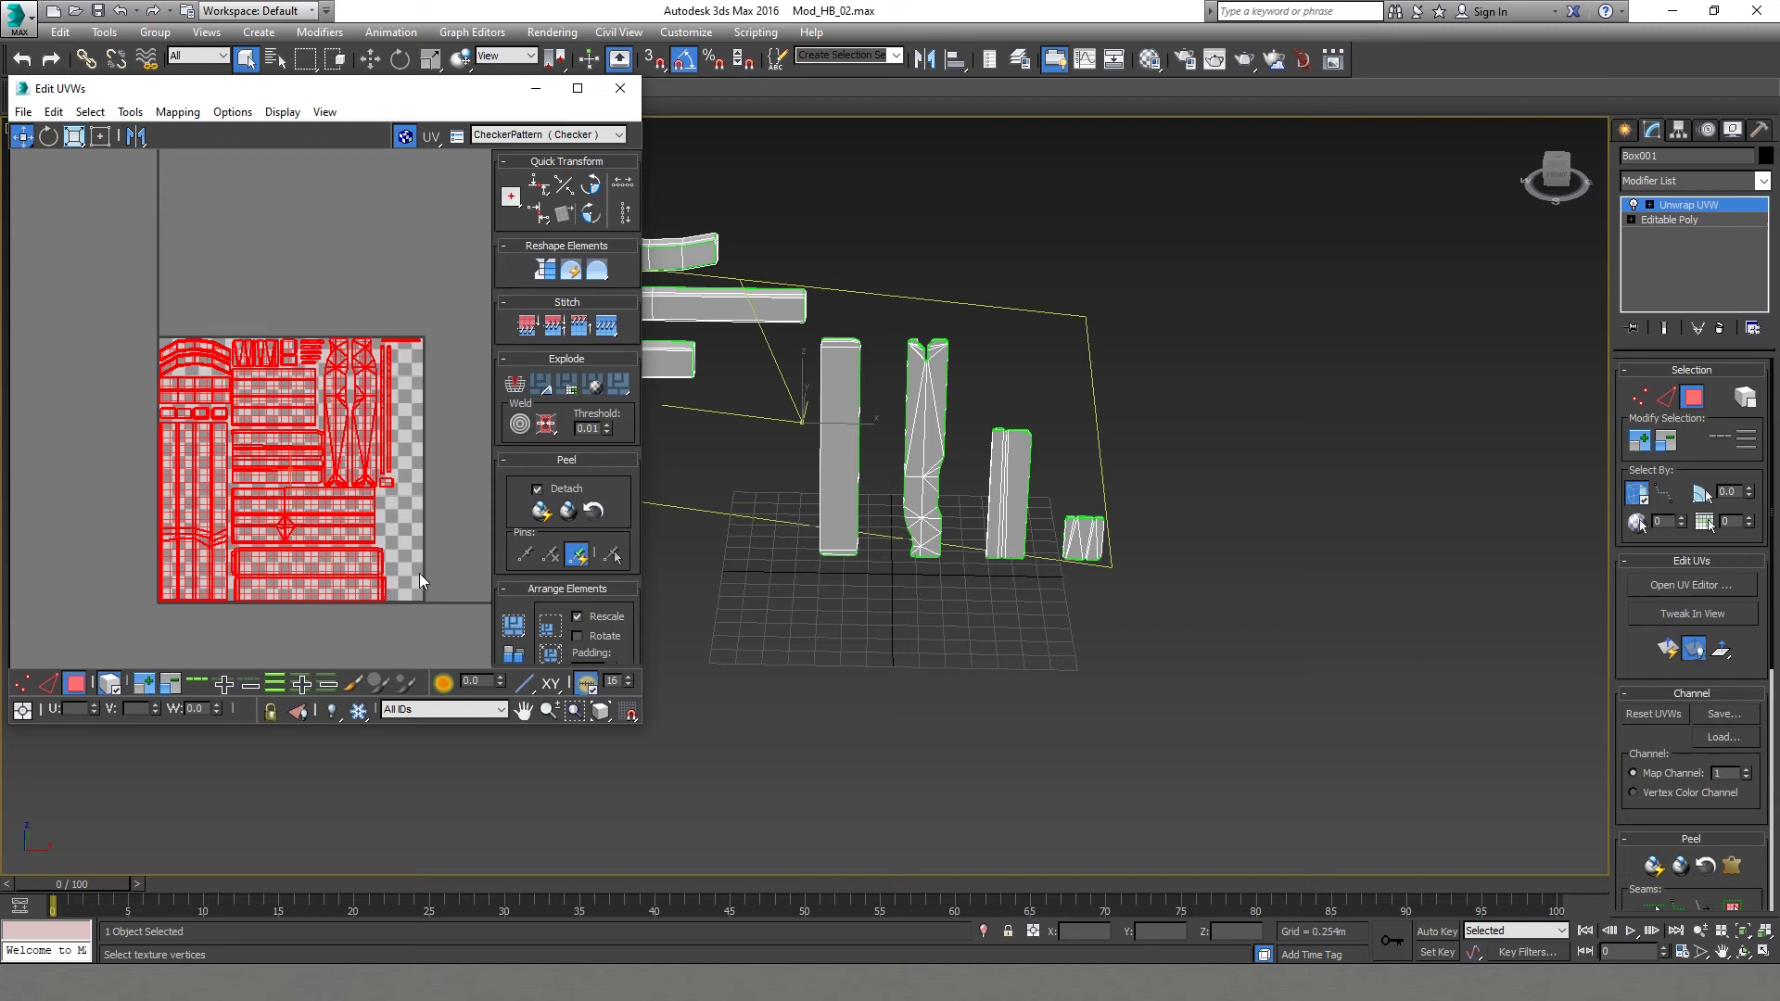
{"action": "left_click_drag", "start_coordinate": [398, 609], "coordinate": [397, 614]}
{"action": "left_click_drag", "start_coordinate": [399, 608], "coordinate": [399, 608]}
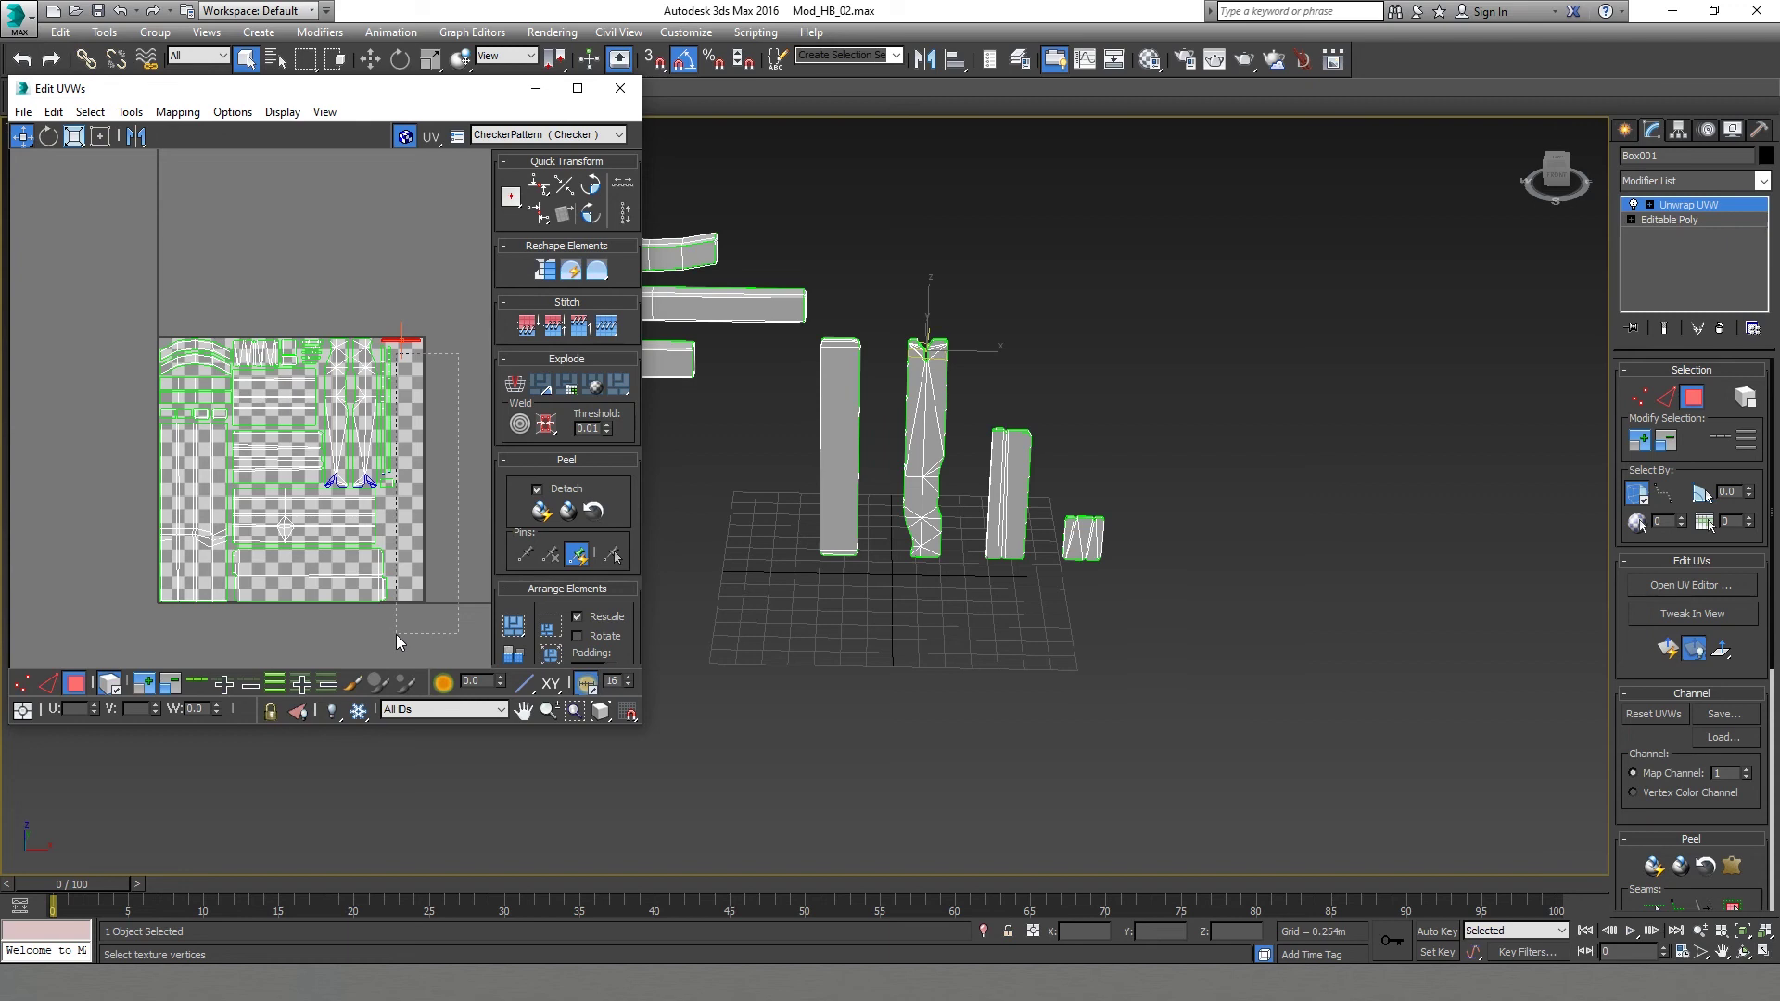
{"action": "left_click_drag", "start_coordinate": [397, 634], "coordinate": [396, 634]}
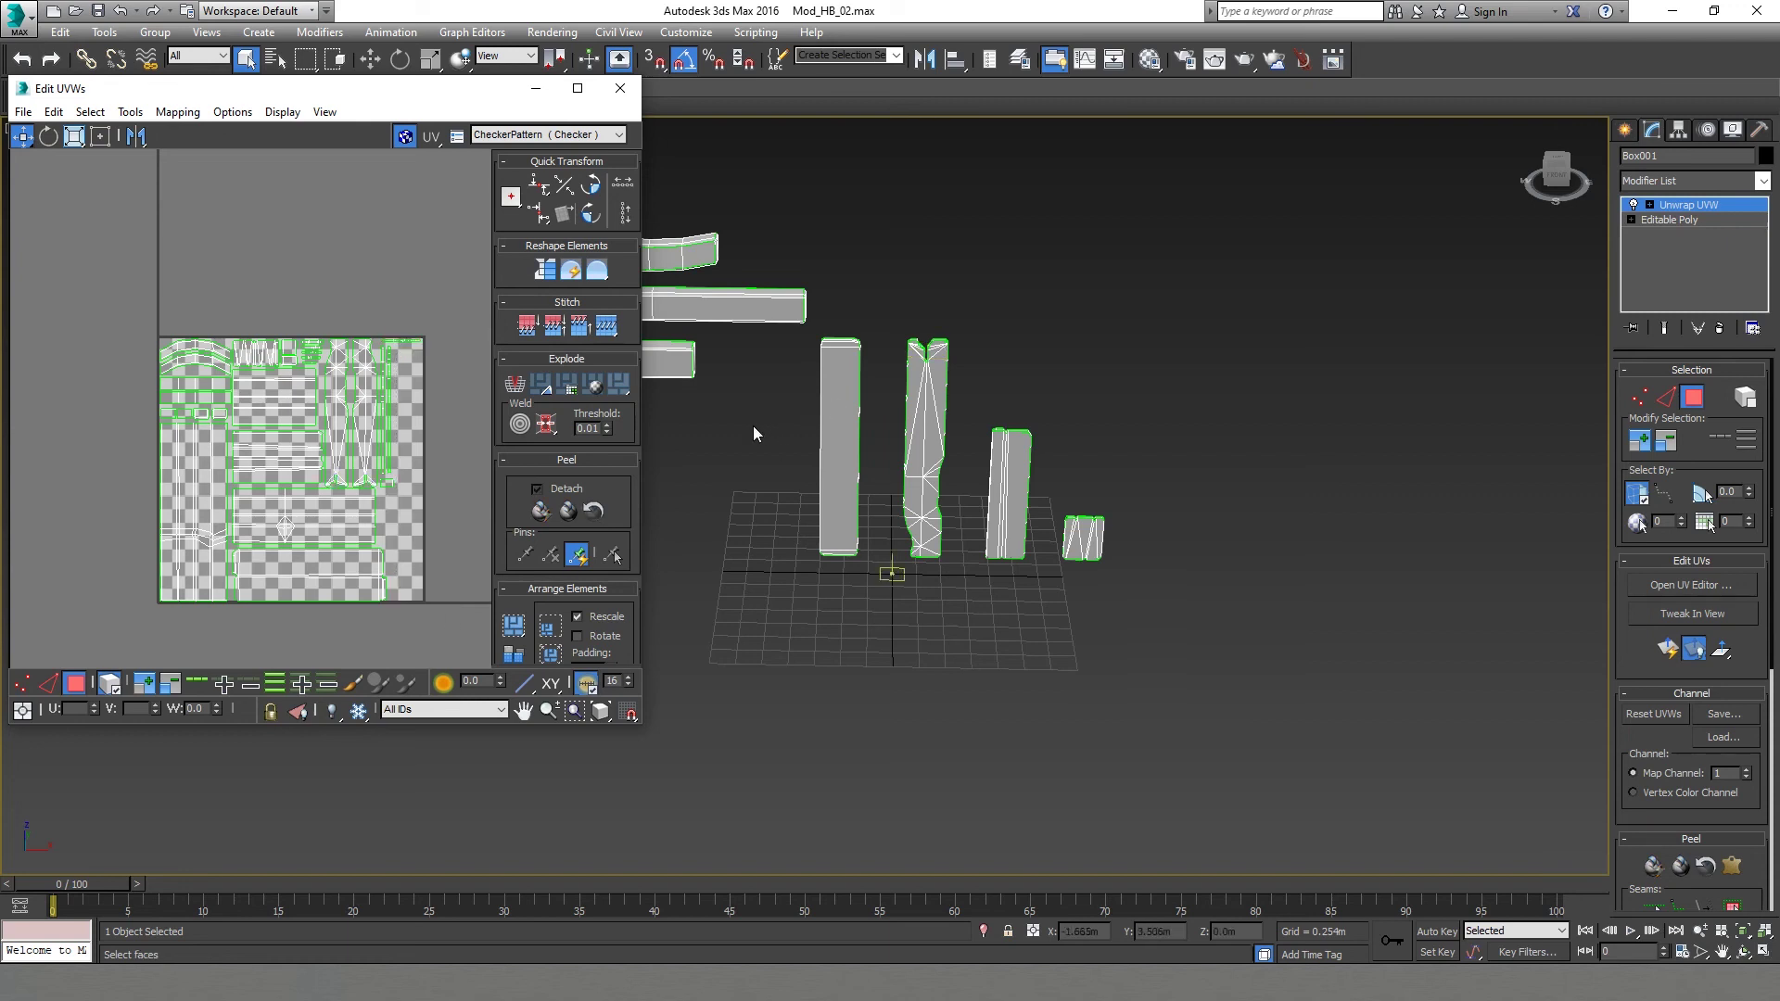
{"action": "left_click_drag", "start_coordinate": [436, 348], "coordinate": [397, 608]}
{"action": "scroll", "coordinate": [401, 577], "scroll_direction": "up", "scroll_amount": 5}
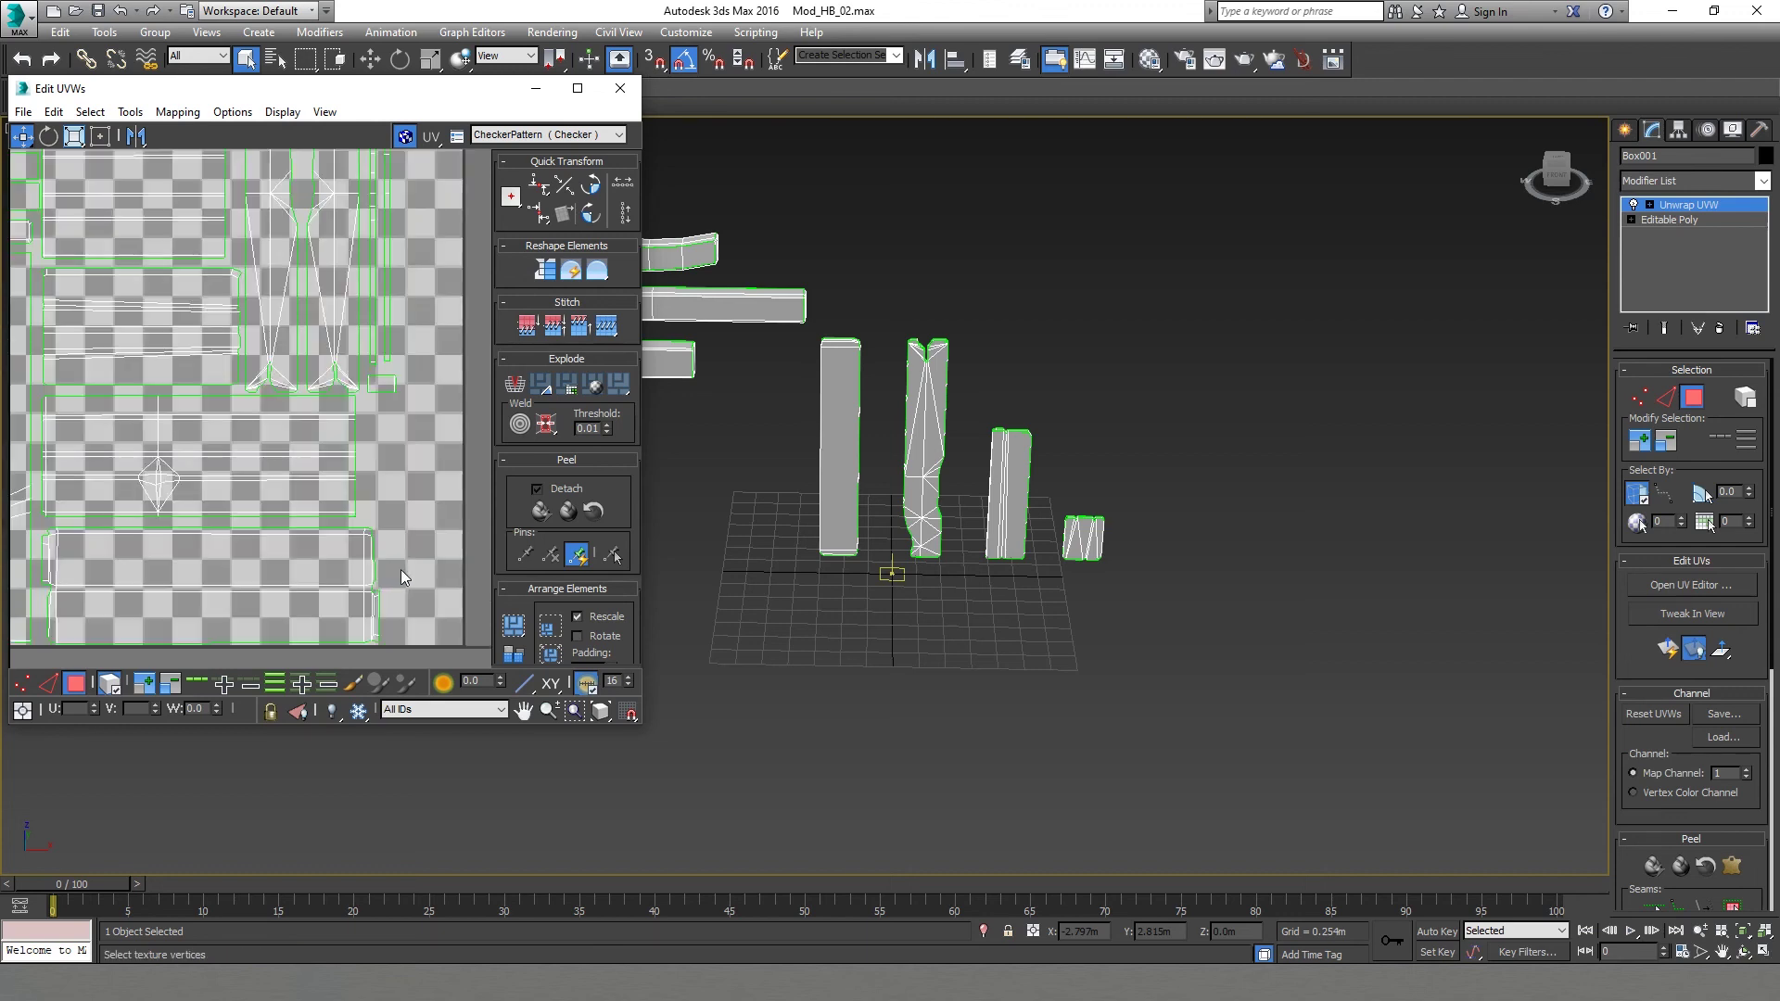
{"action": "scroll", "coordinate": [402, 571], "scroll_direction": "down", "scroll_amount": 2}
{"action": "scroll", "coordinate": [401, 569], "scroll_direction": "down", "scroll_amount": 2}
{"action": "scroll", "coordinate": [400, 569], "scroll_direction": "up", "scroll_amount": 3}
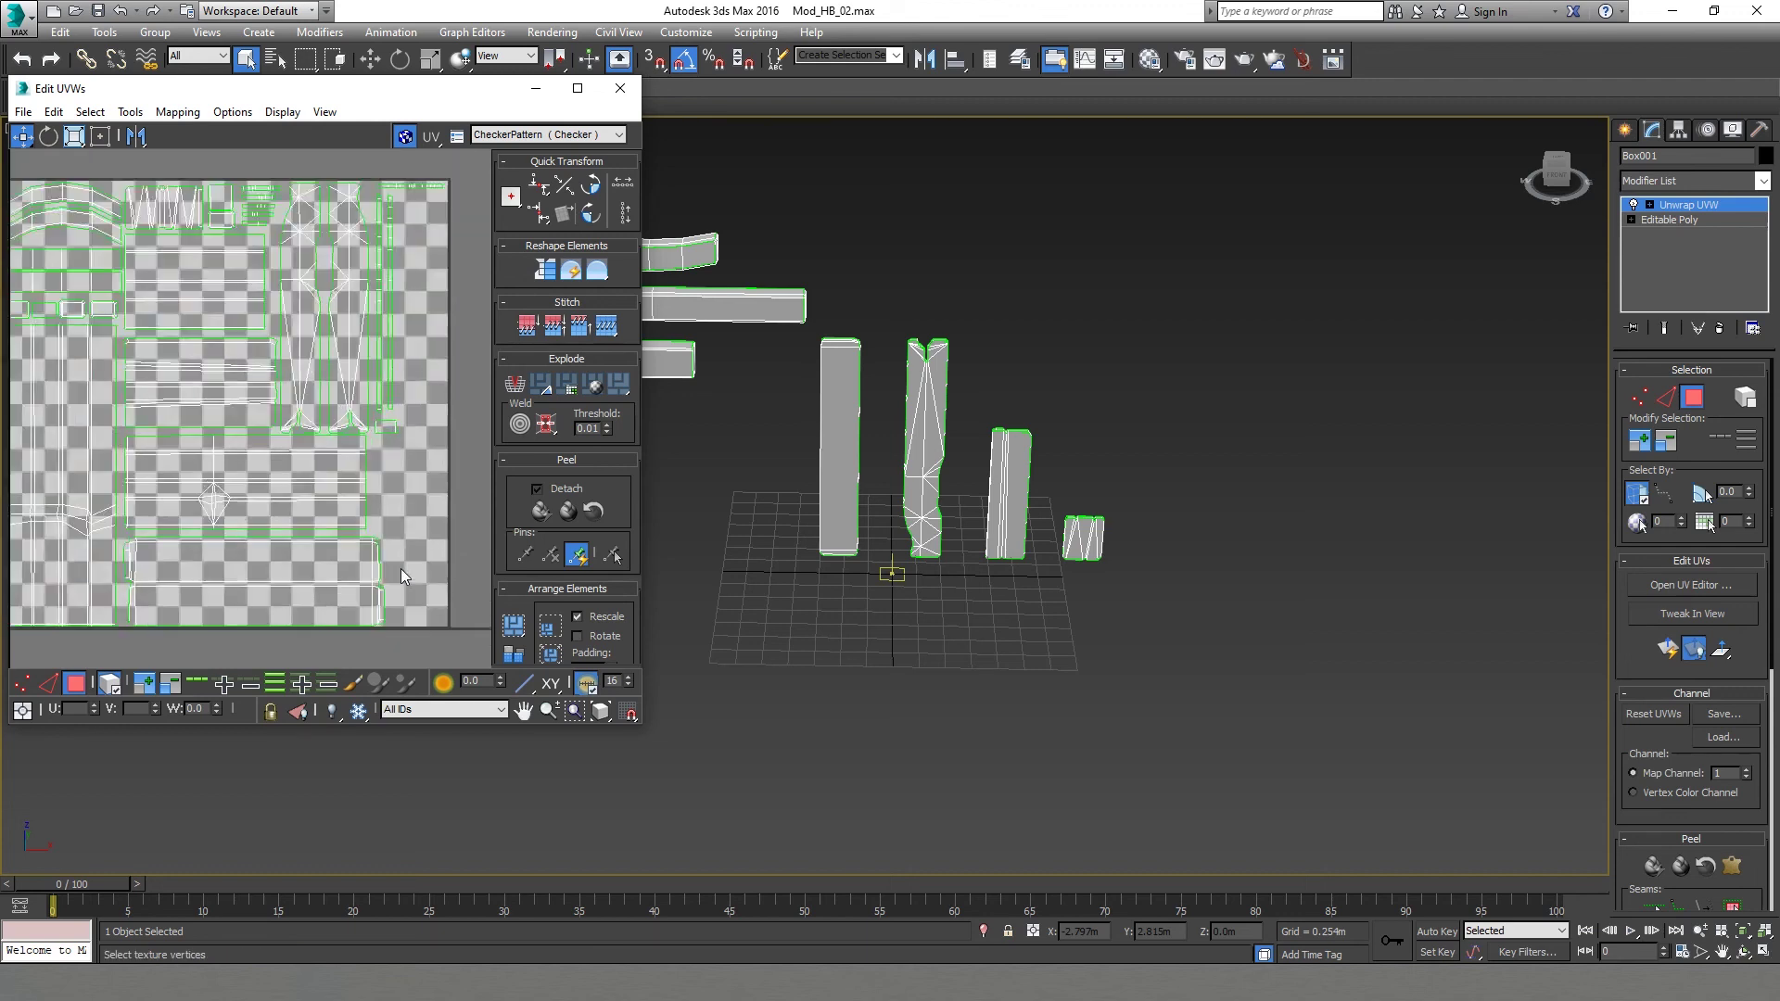
{"action": "scroll", "coordinate": [401, 569], "scroll_direction": "down", "scroll_amount": 3}
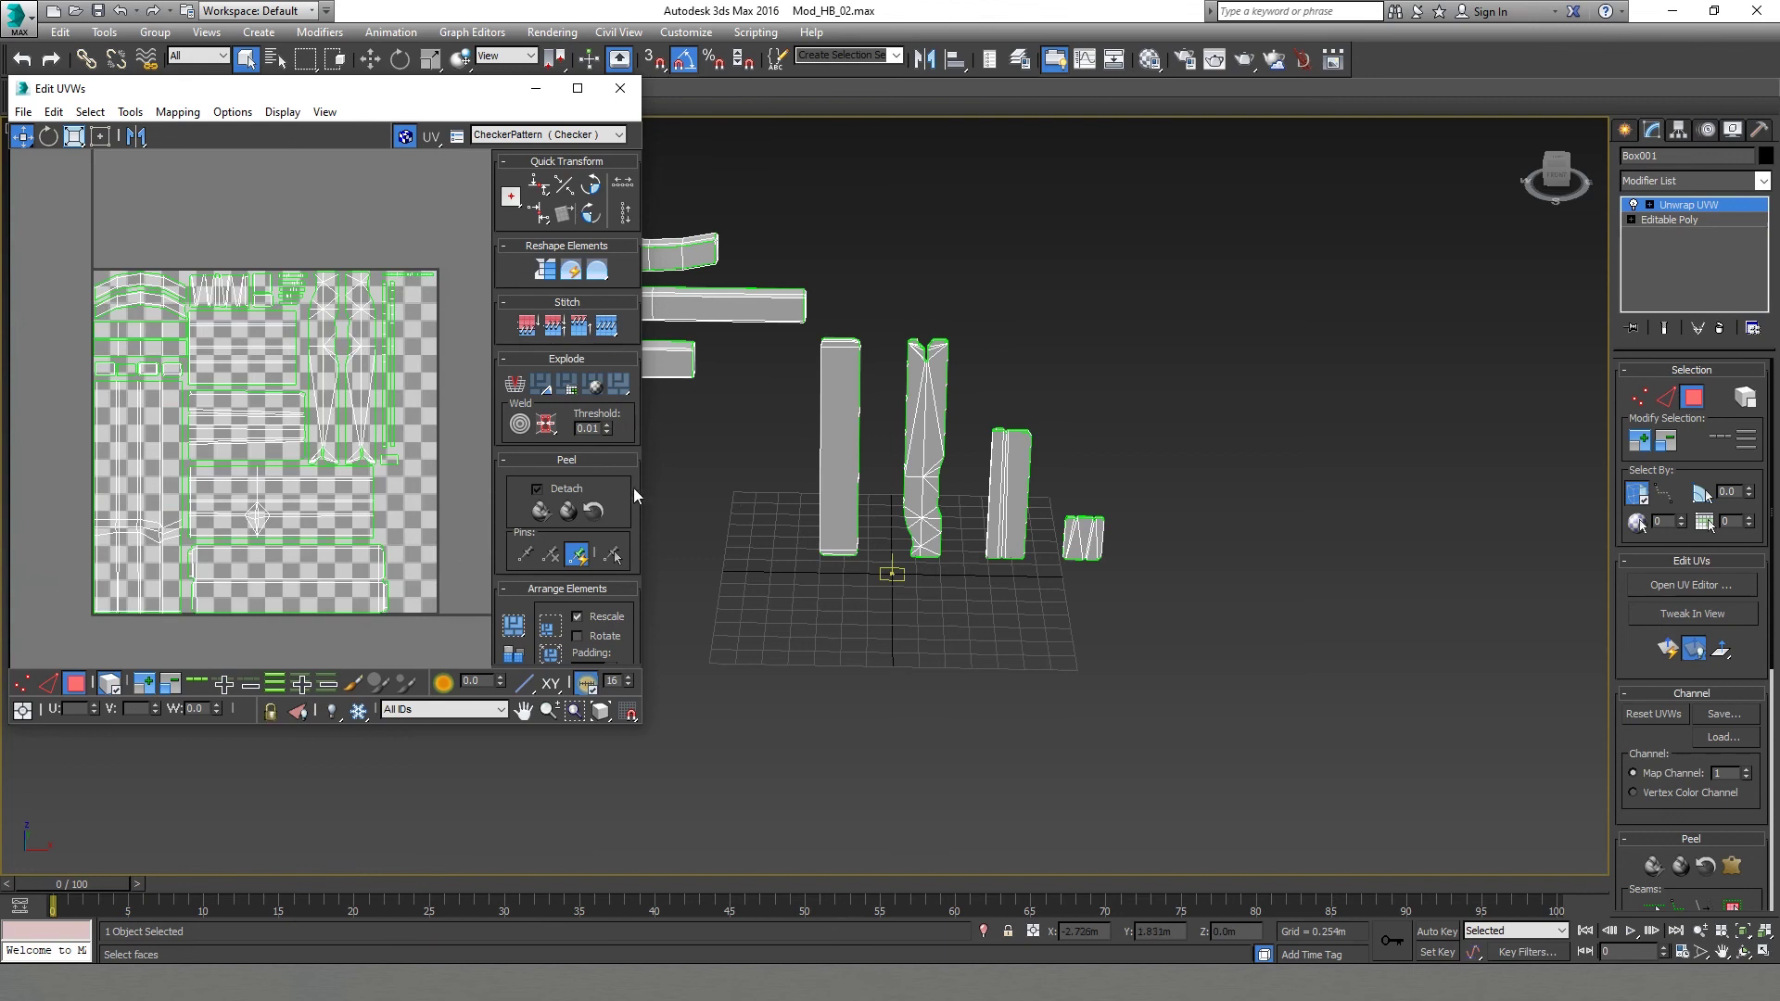
Collapse the Unwrap UVW modifier into the Editable Poly and deselect the object.
{"action": "right_click", "coordinate": [809, 474]}
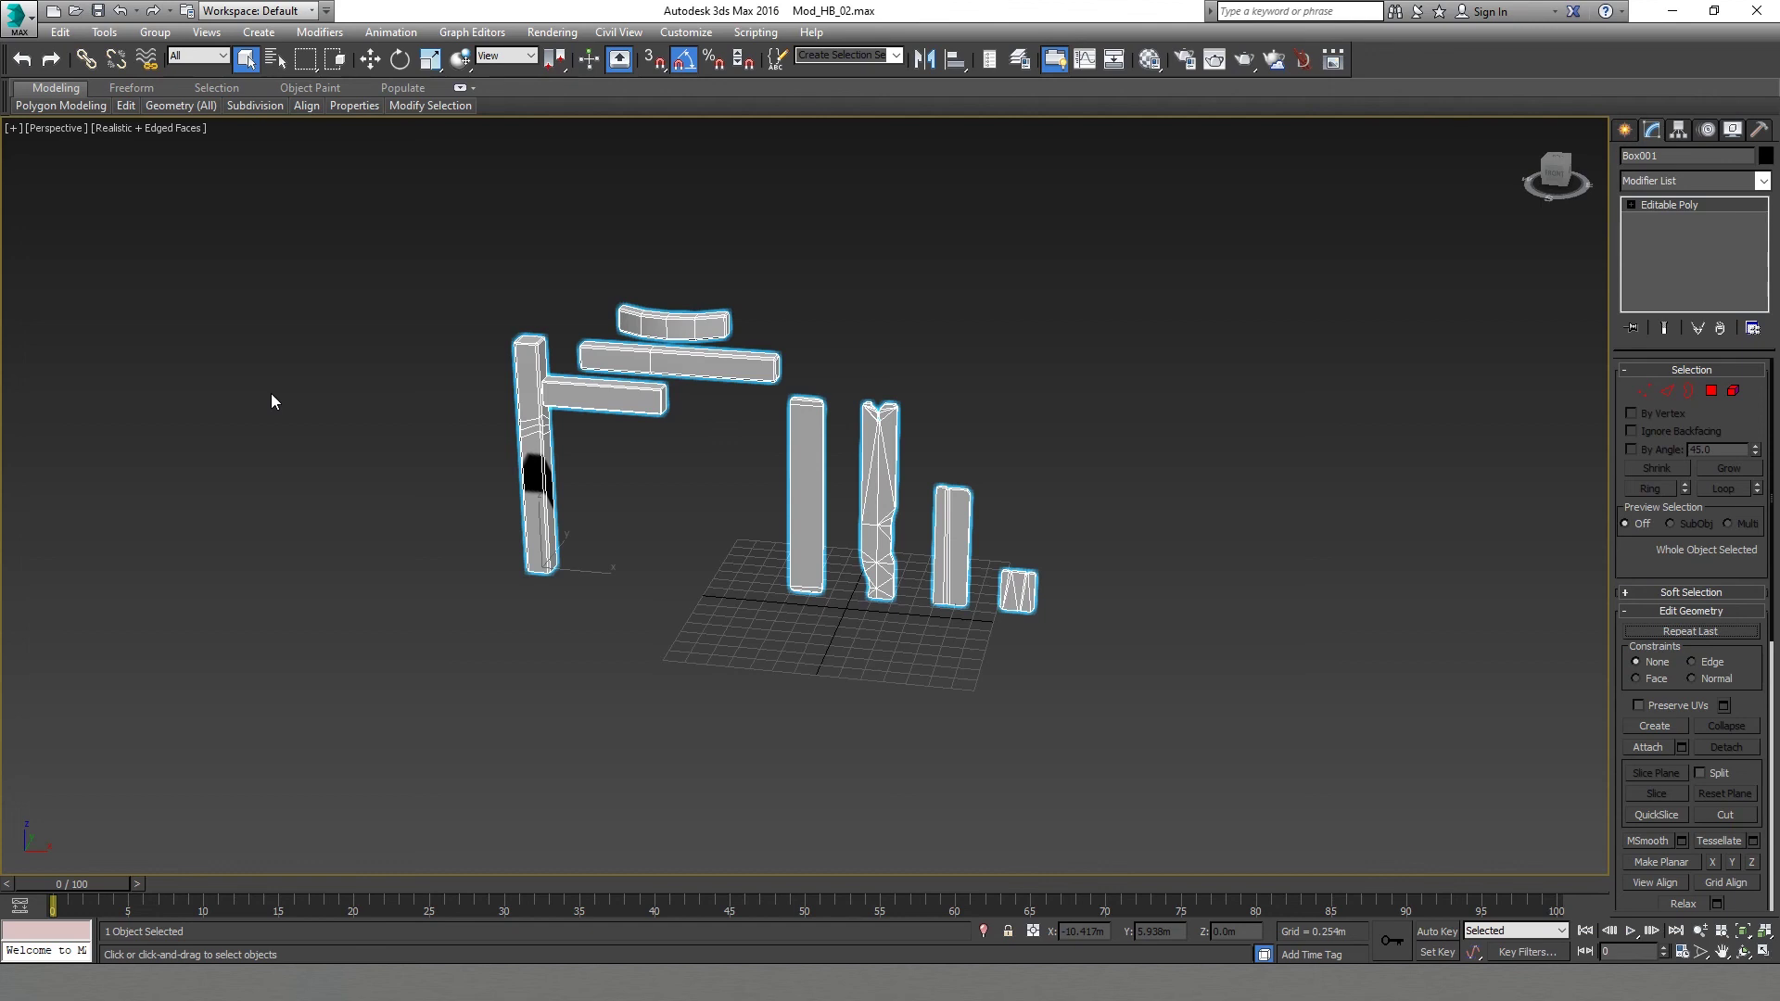
{"action": "left_click", "coordinate": [600, 573]}
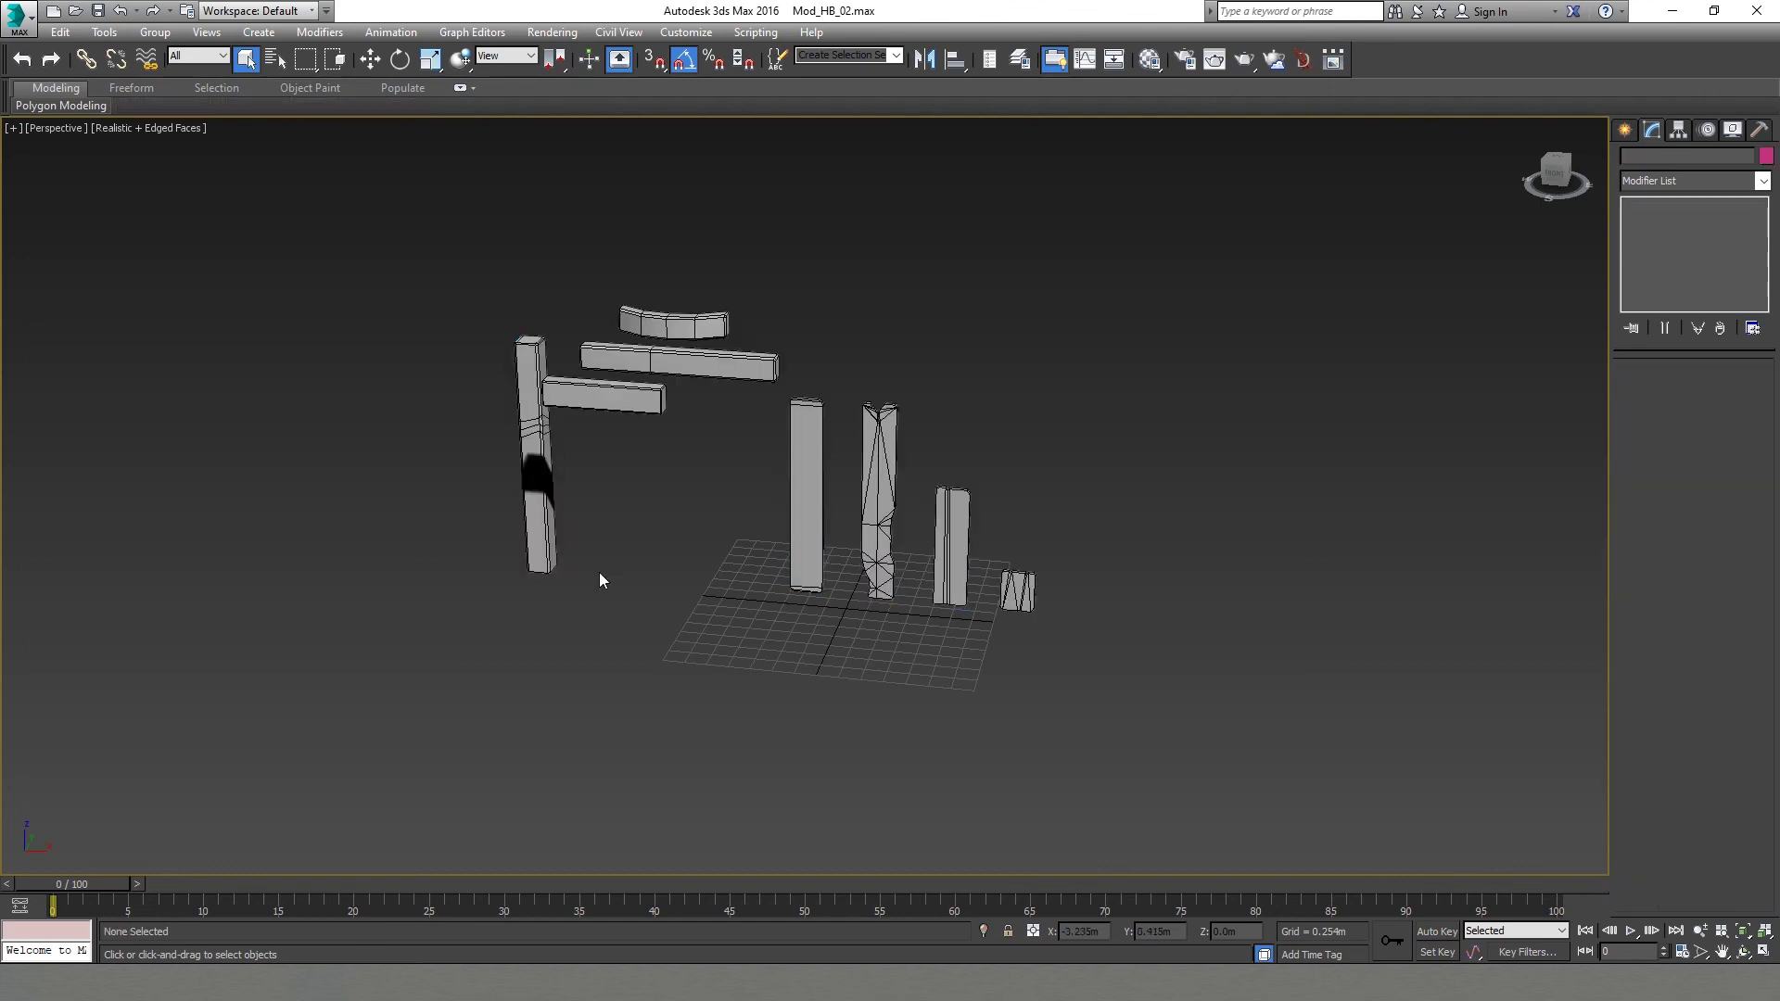